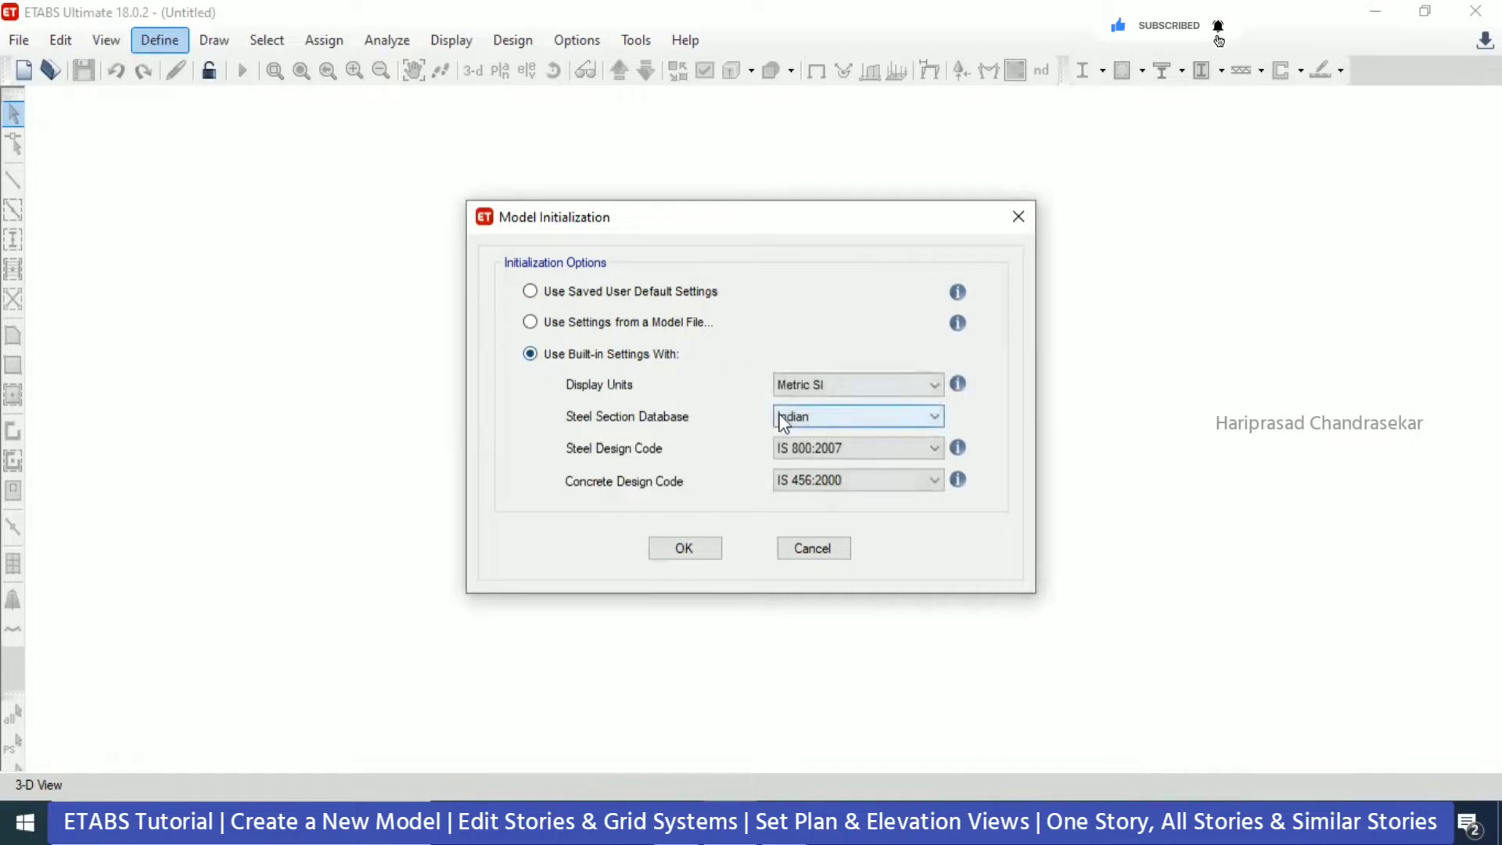
- Accept the built-in Metric SI and Indian-code initialization settings, and open the custom grid spacing data for editing
click(699, 547)
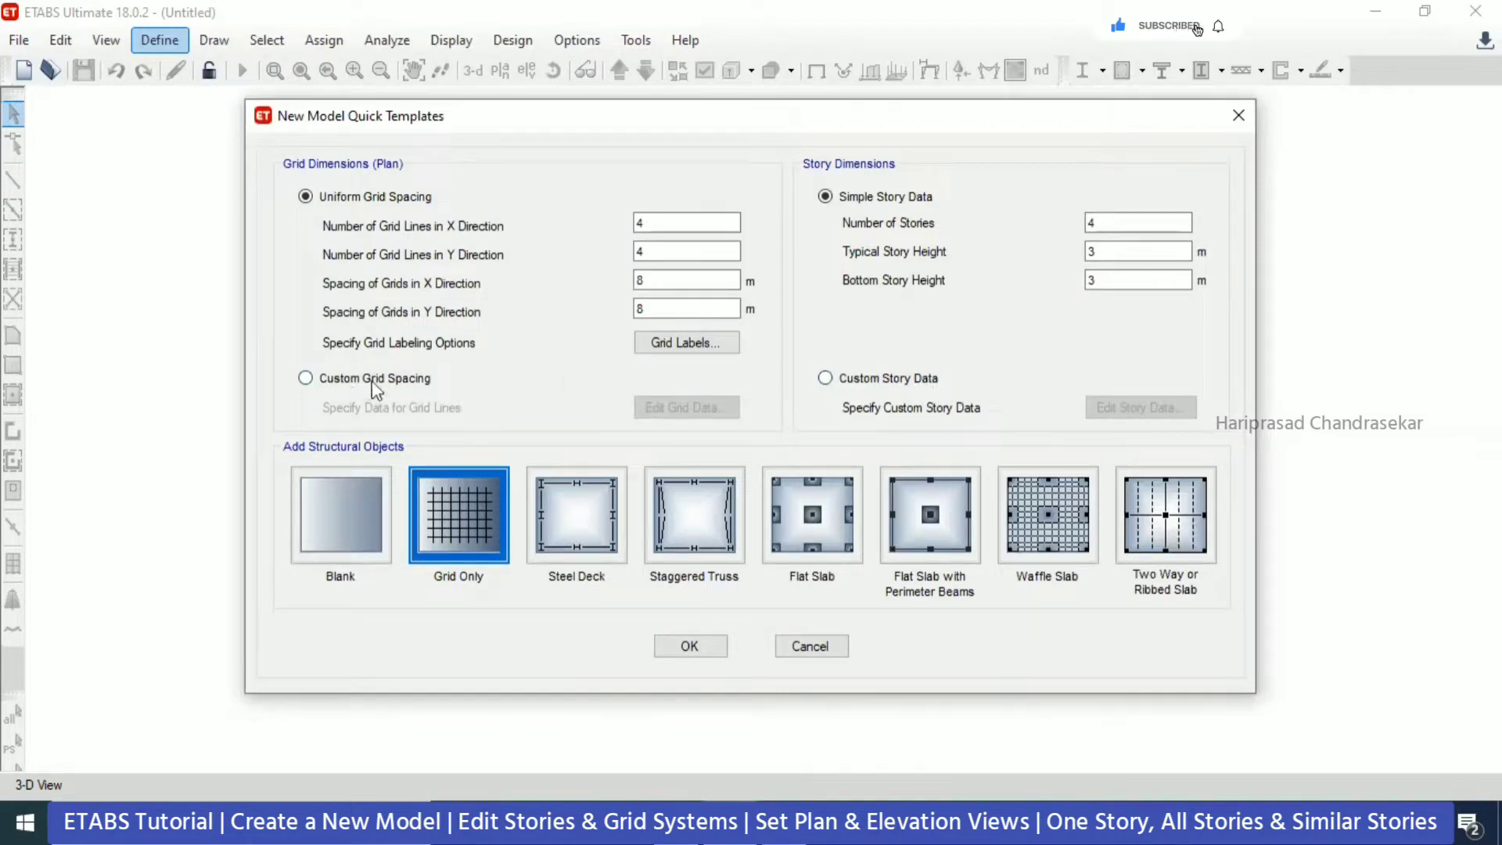
click(660, 222)
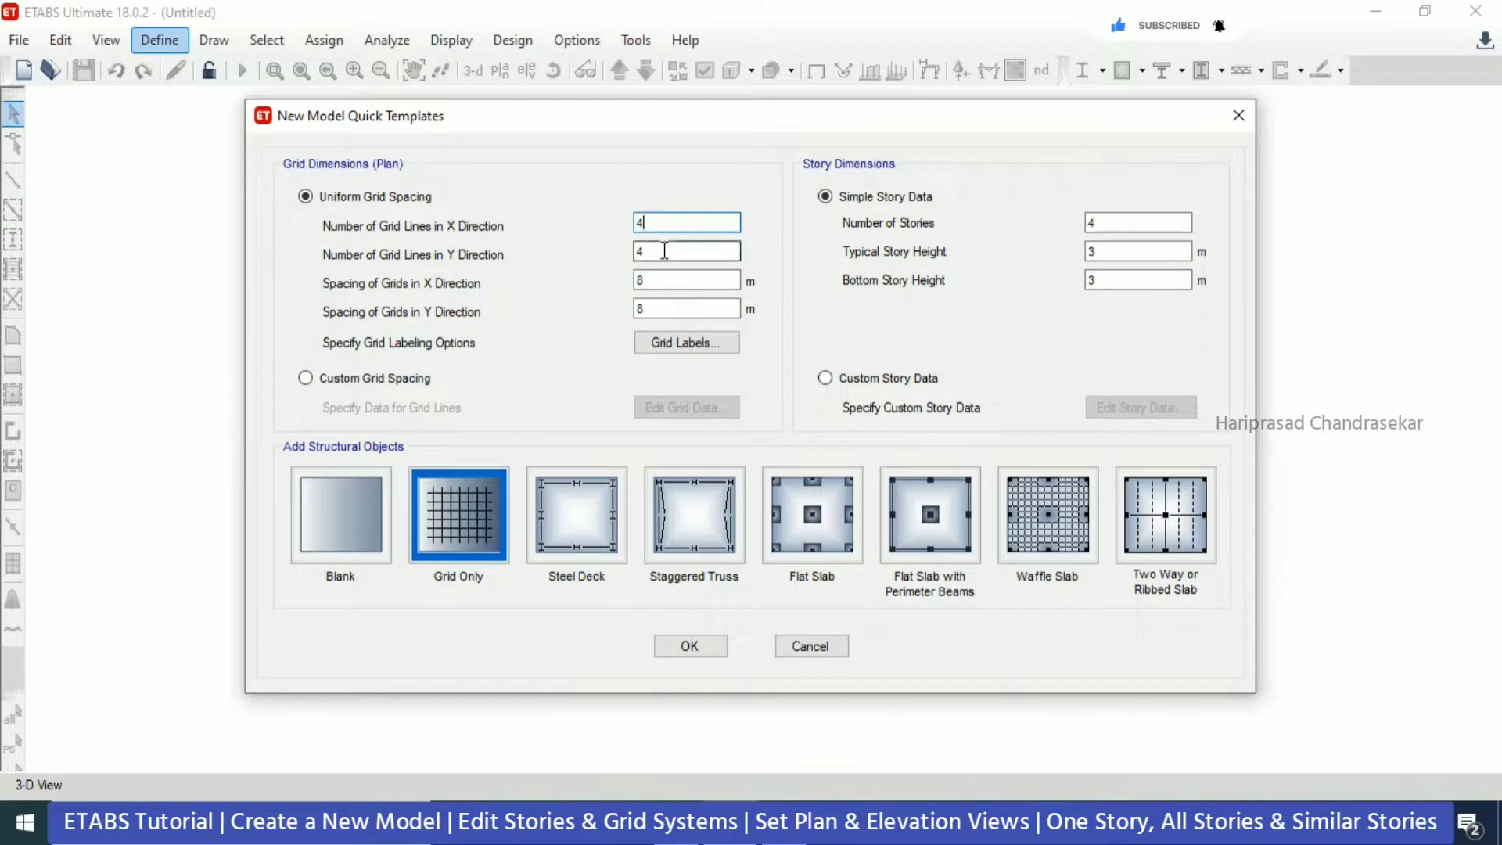
click(665, 250)
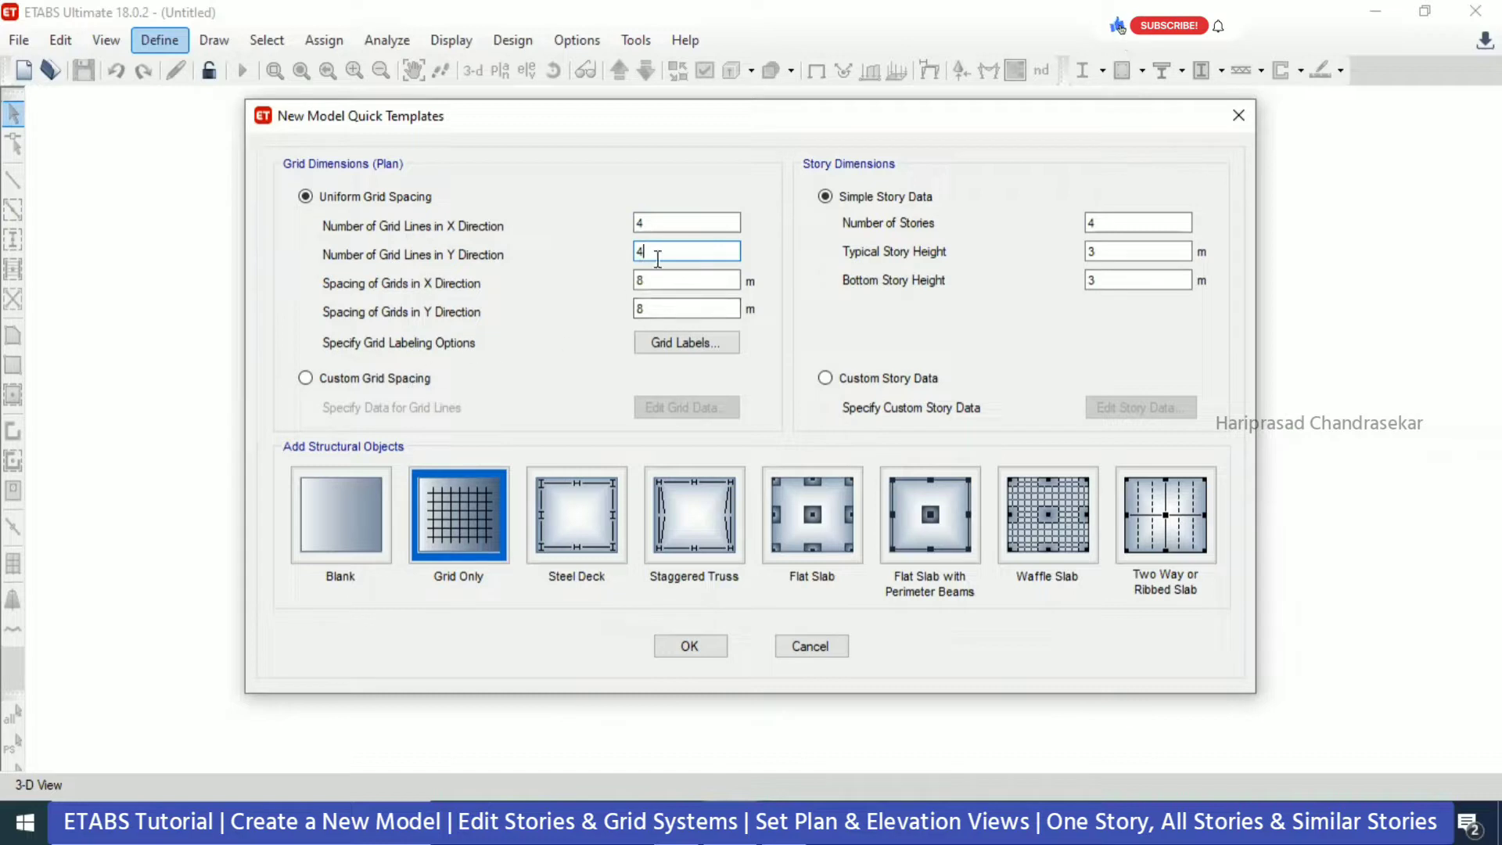
click(359, 380)
click(692, 407)
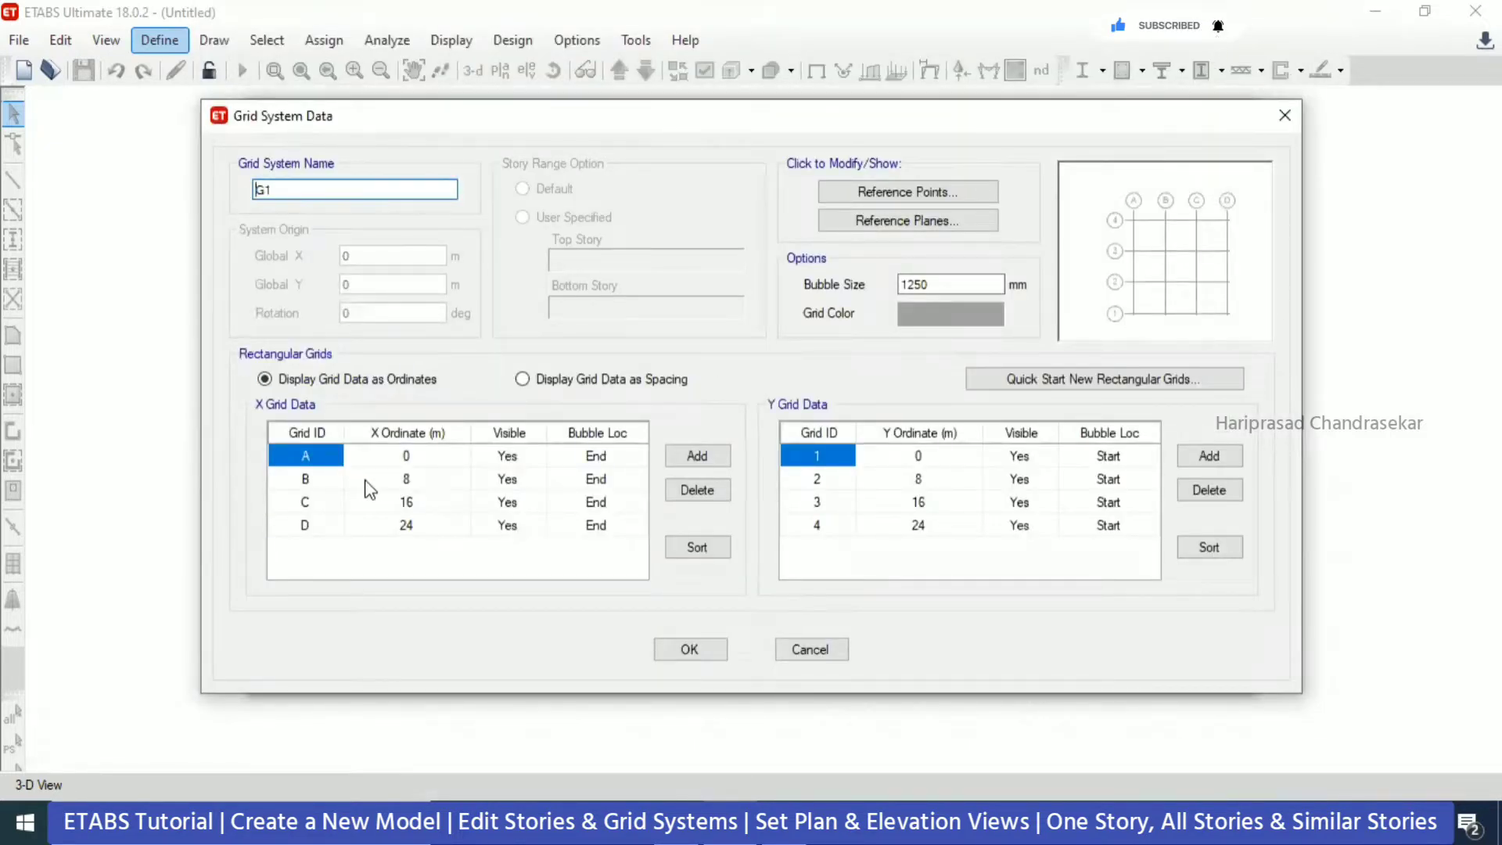
- Delete grid lines C and D from the X grid data
click(312, 505)
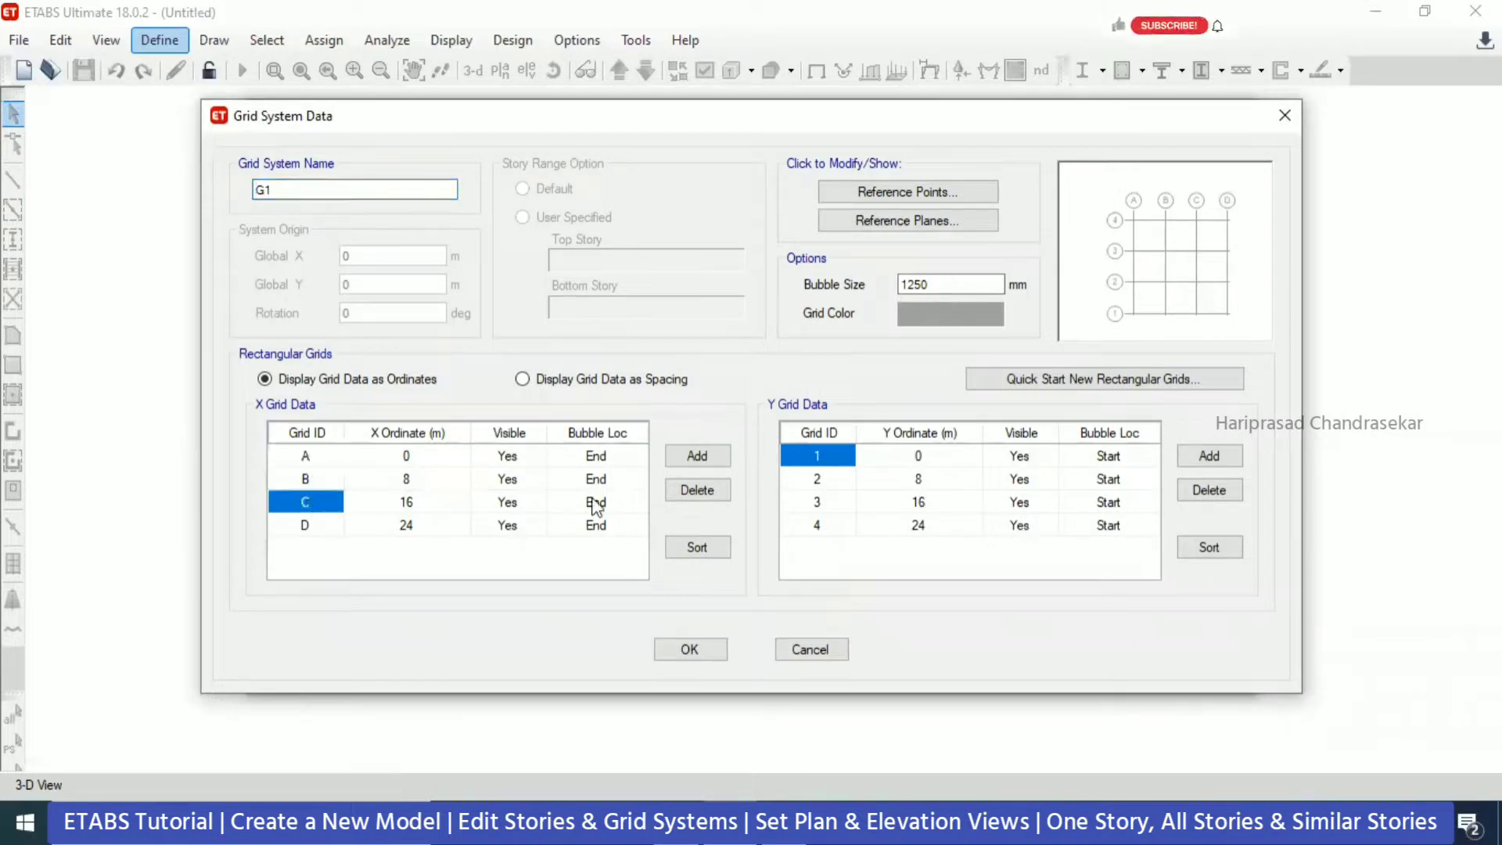
click(705, 498)
click(704, 493)
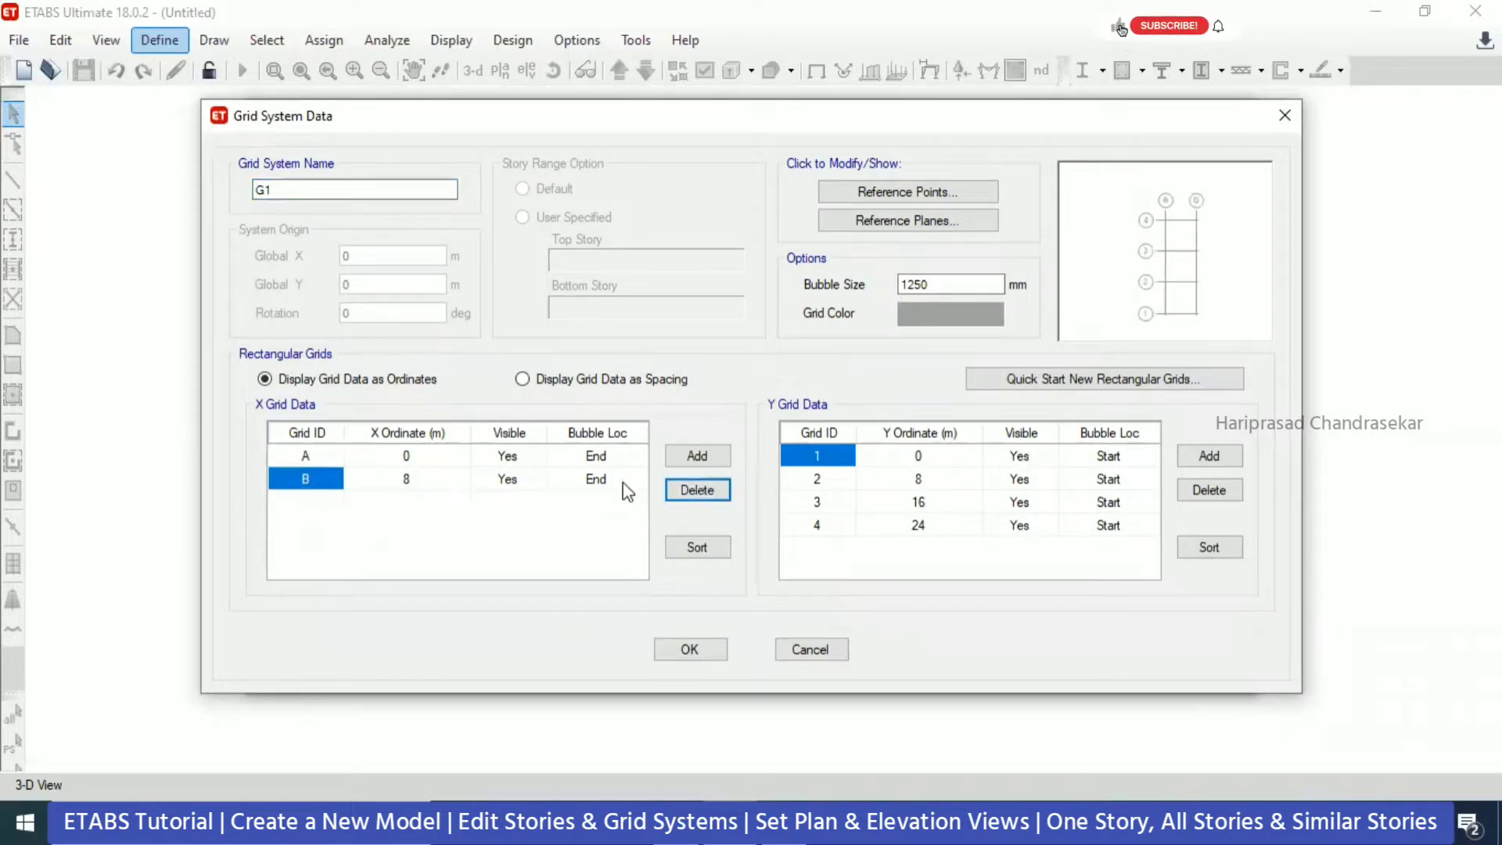
- Compare the X and Y grid data displayed as ordinates and as spacing
click(435, 485)
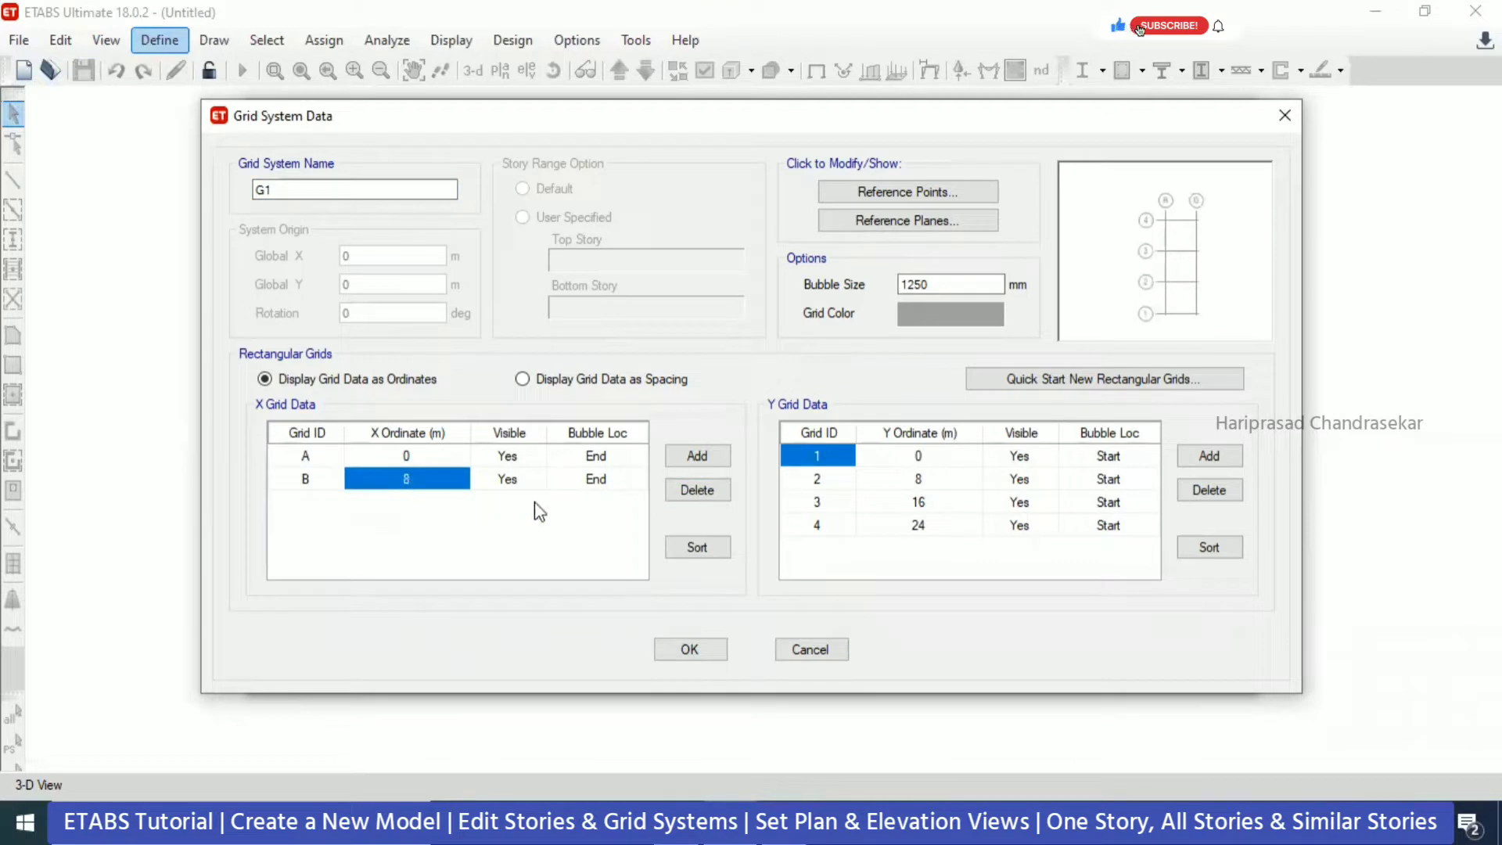
click(437, 481)
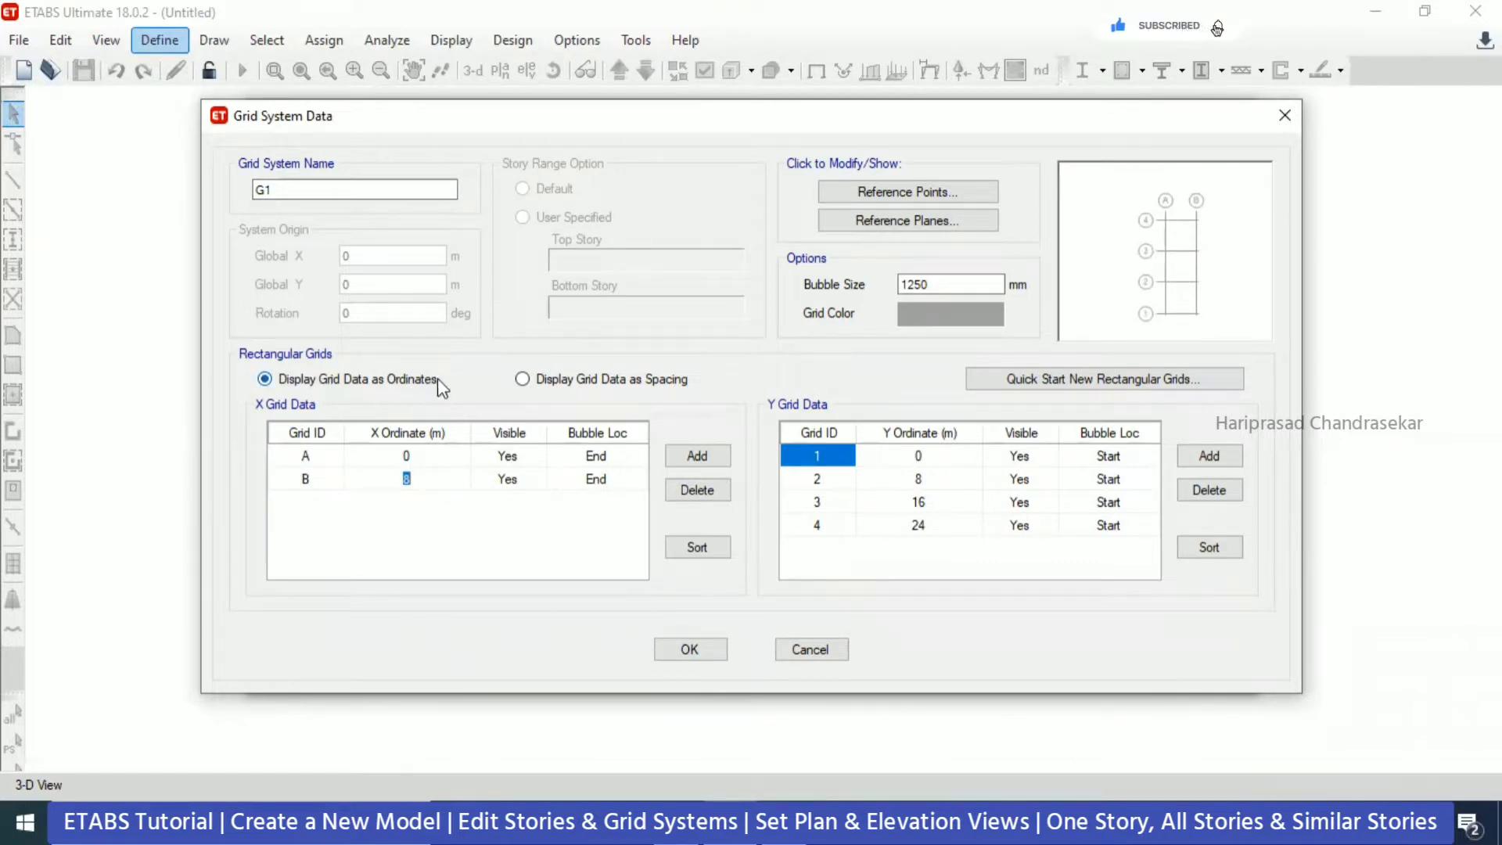
click(545, 380)
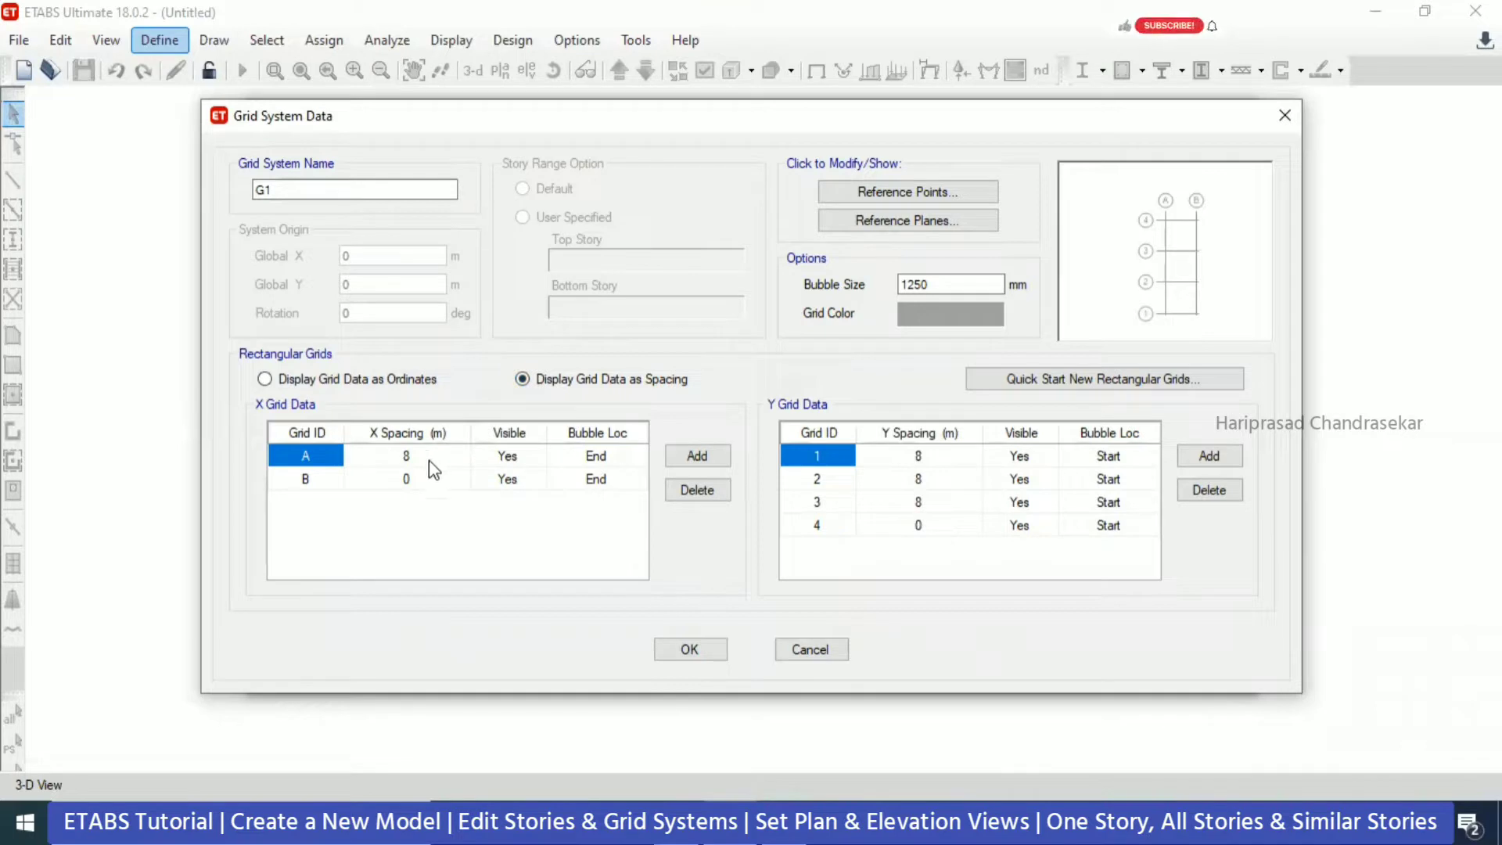
click(296, 380)
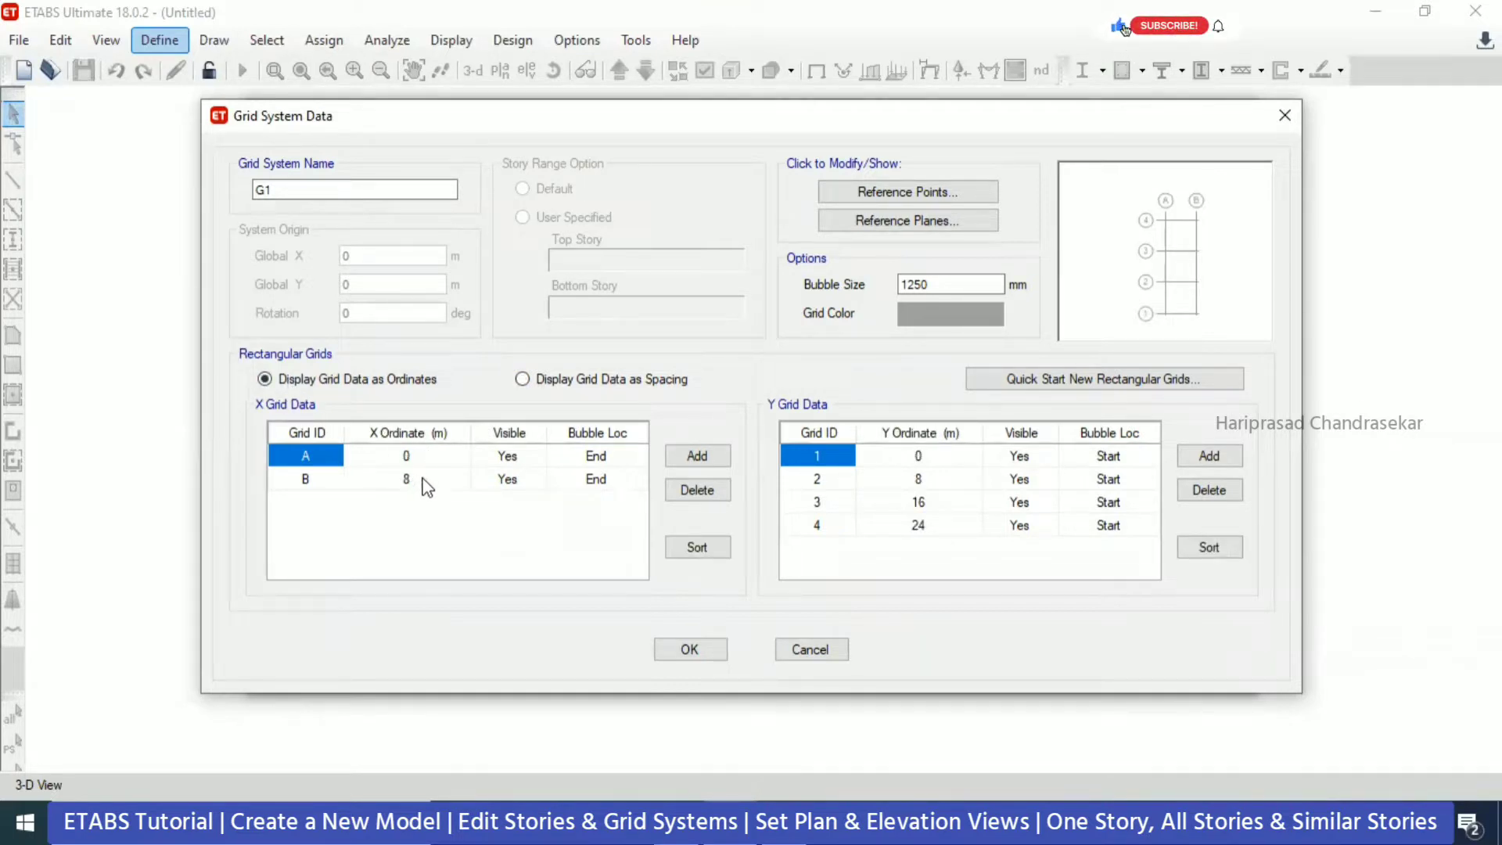
click(522, 379)
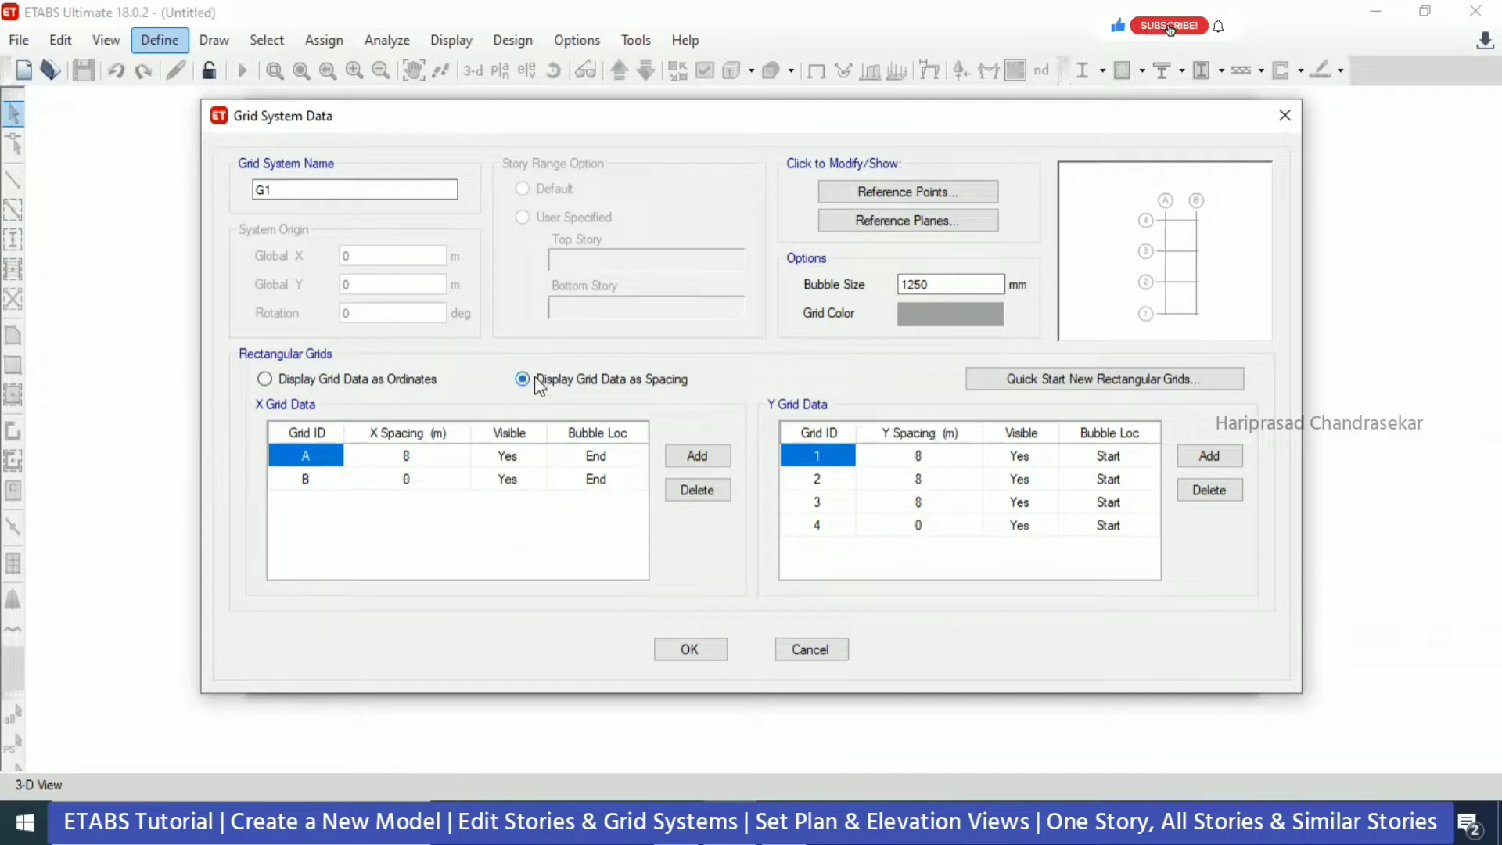
click(297, 383)
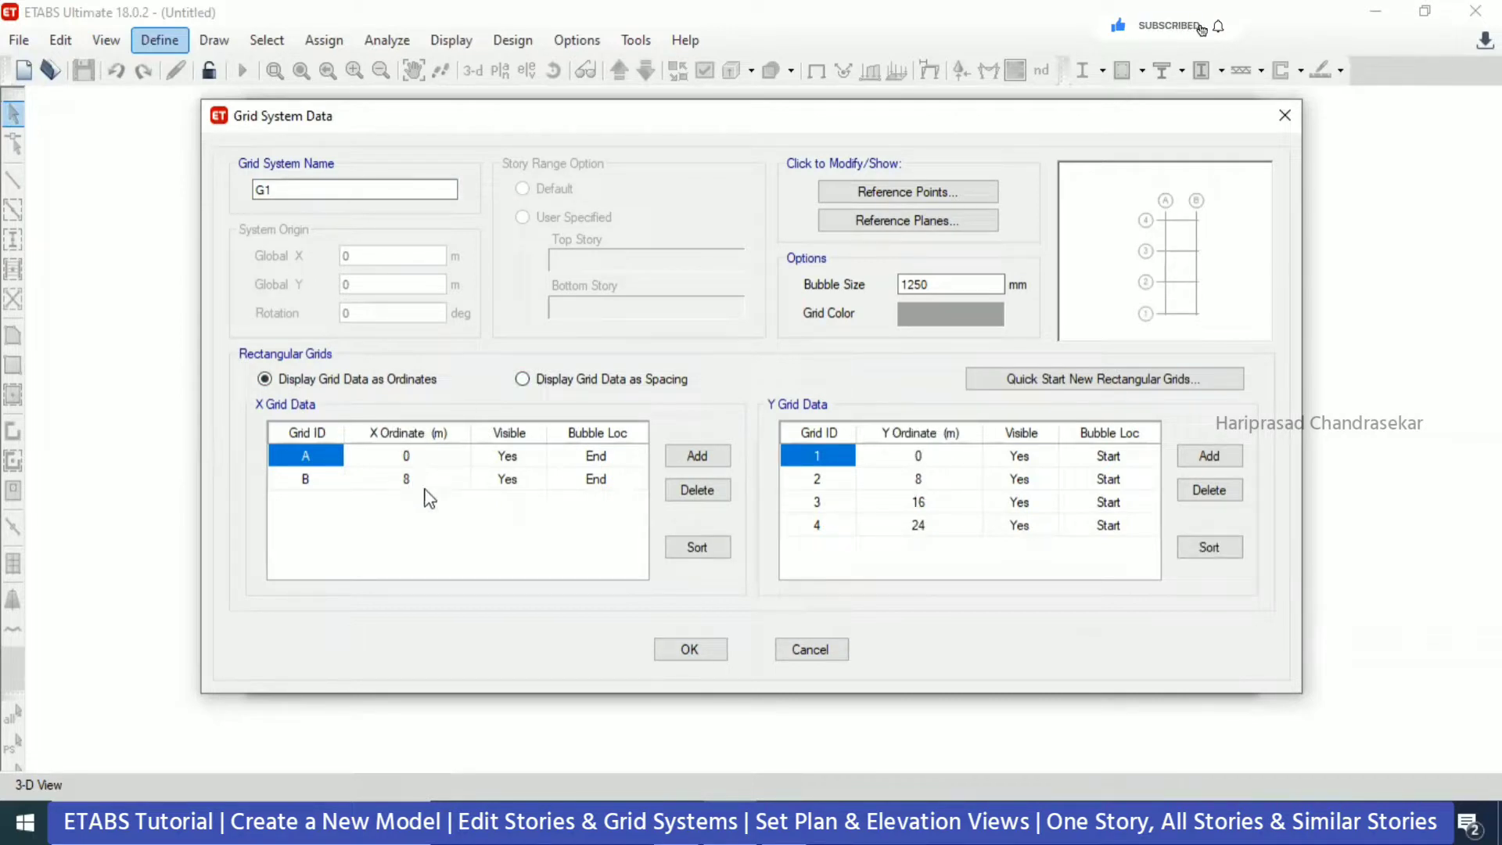
- Add a third X grid line and set the X spacings of grids A and B to 4 m
click(692, 453)
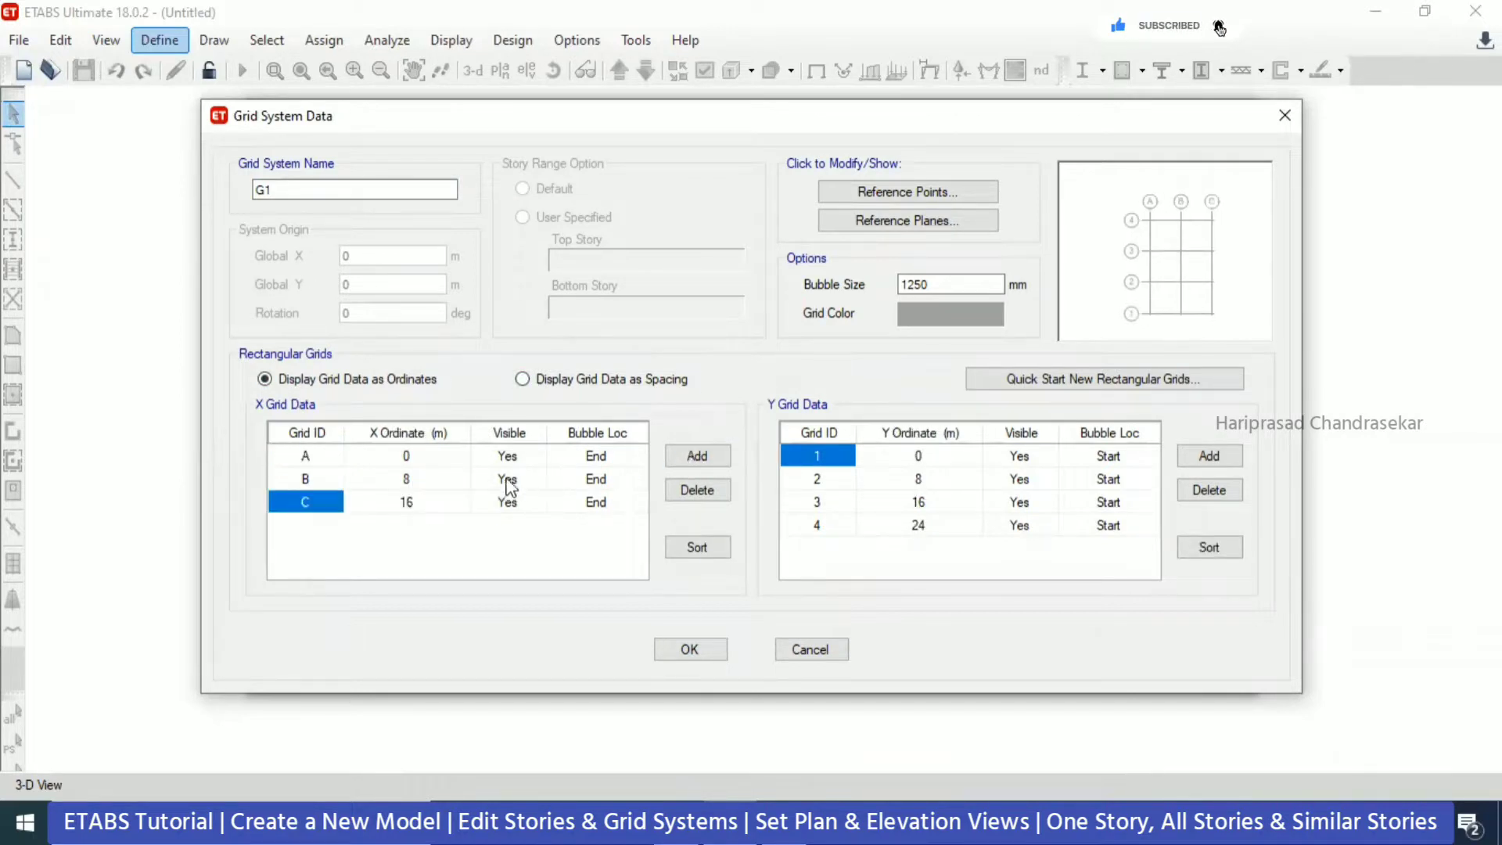
click(547, 384)
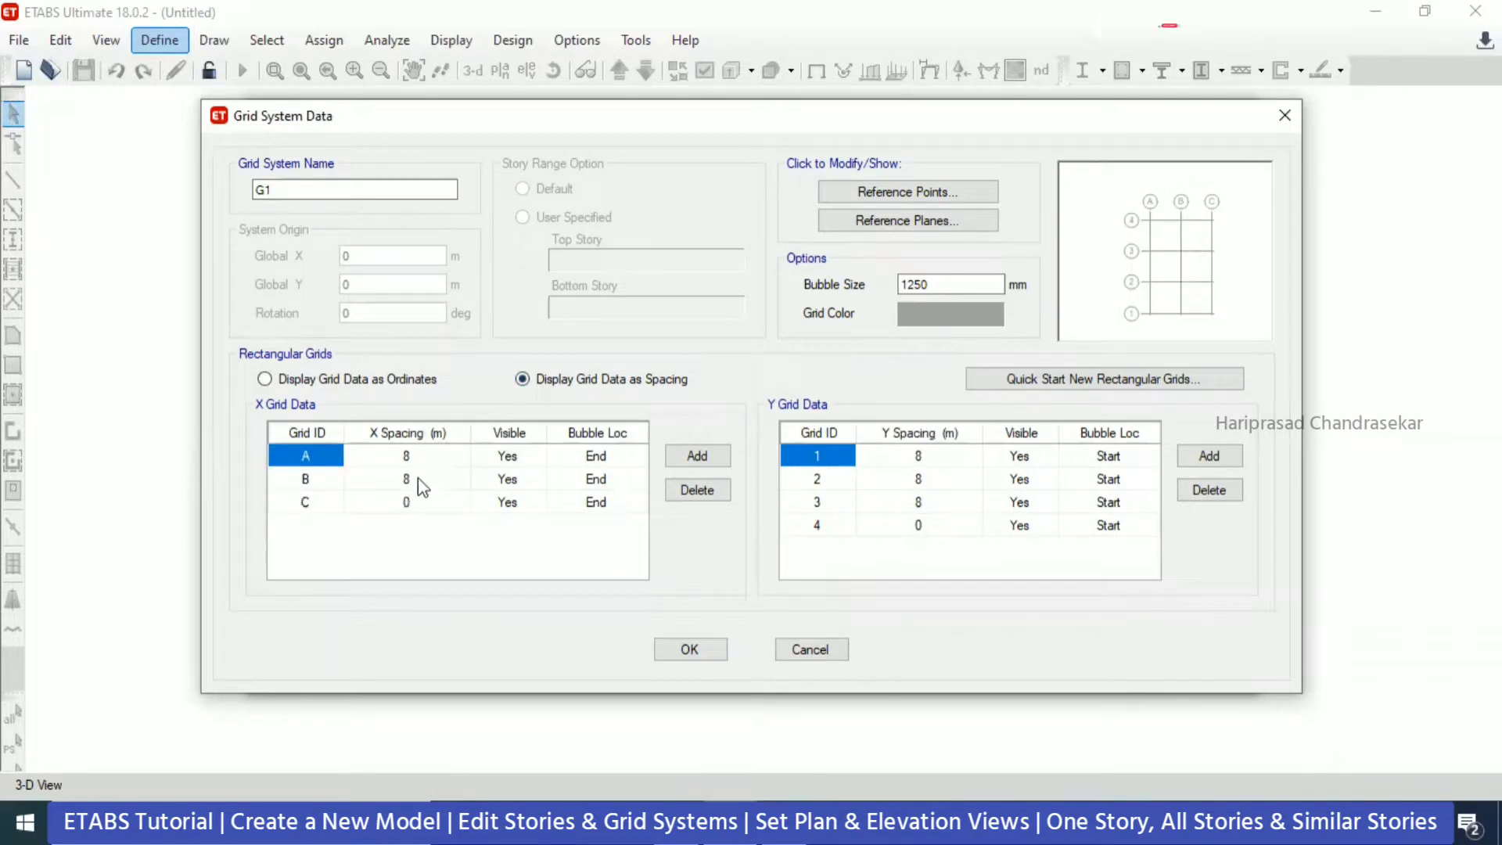
click(428, 460)
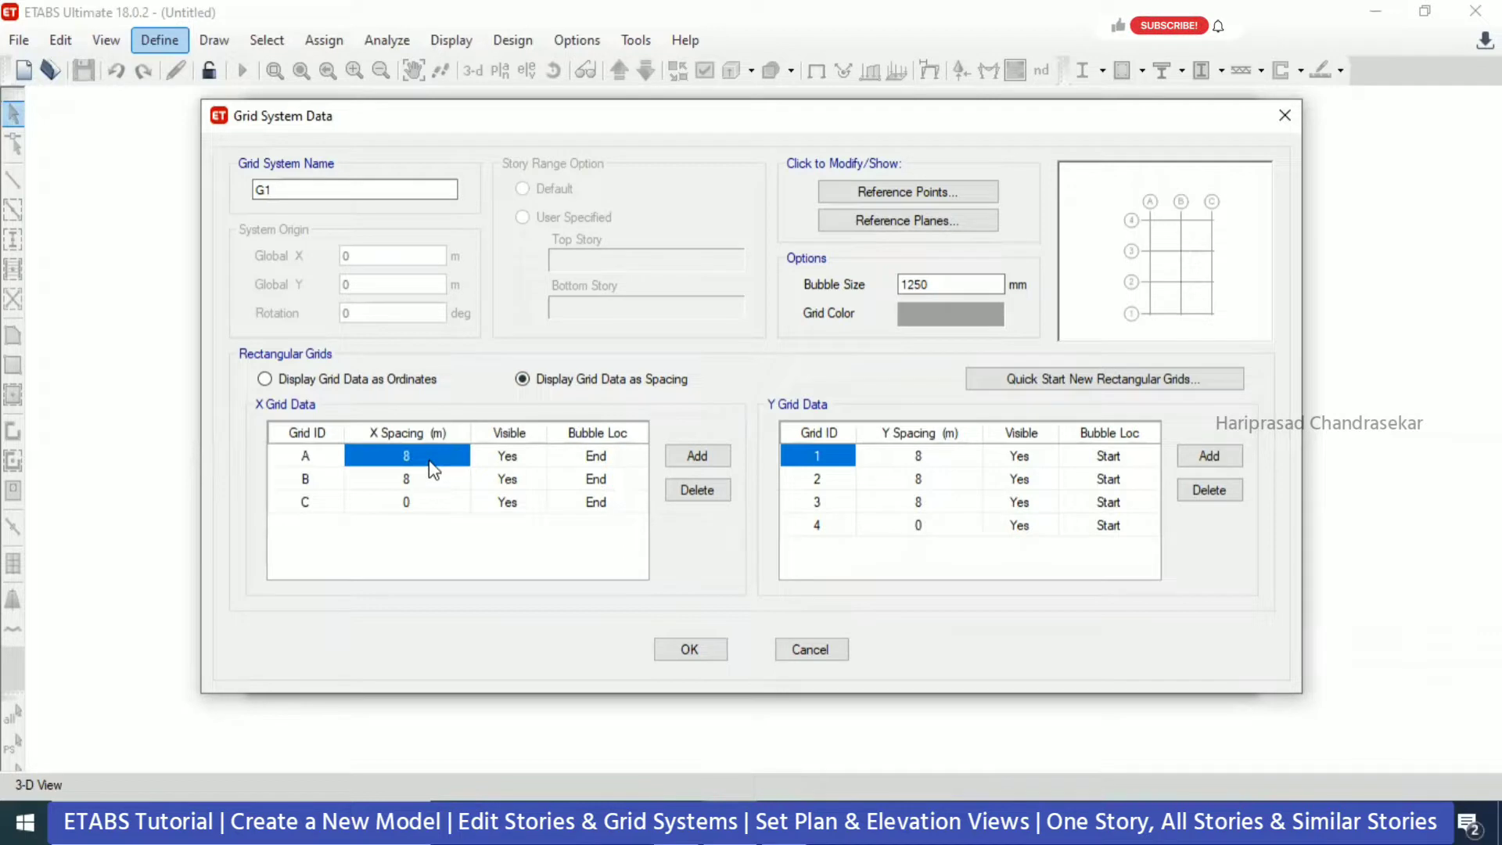
text(4)
click(423, 481)
text(4)
click(428, 507)
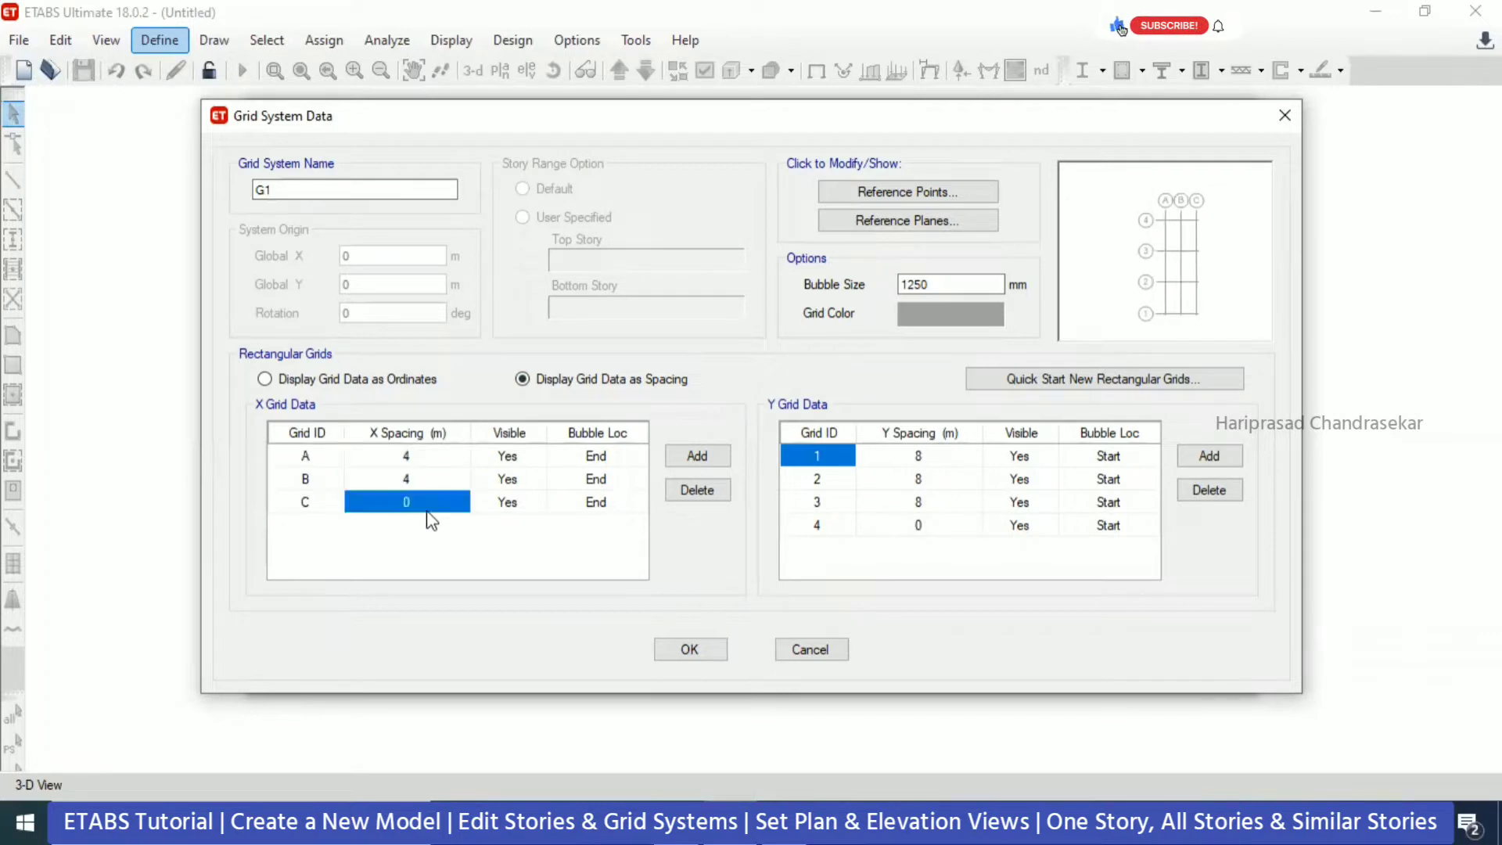
- Set the Y spacings of grids 1, 2 and 3 to 5 m and display the grid data as ordinates
click(924, 461)
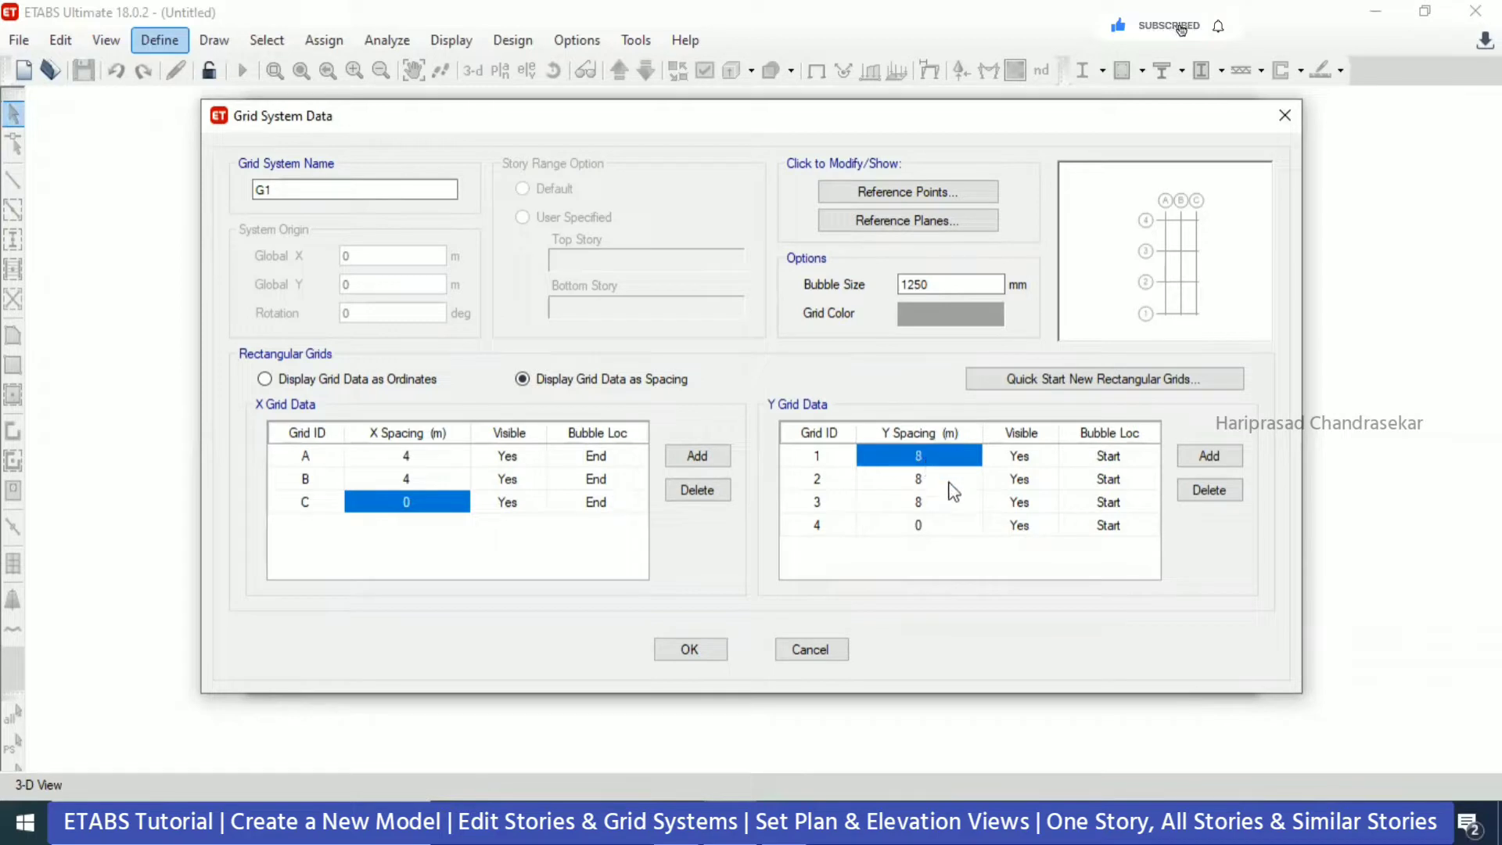
text(5)
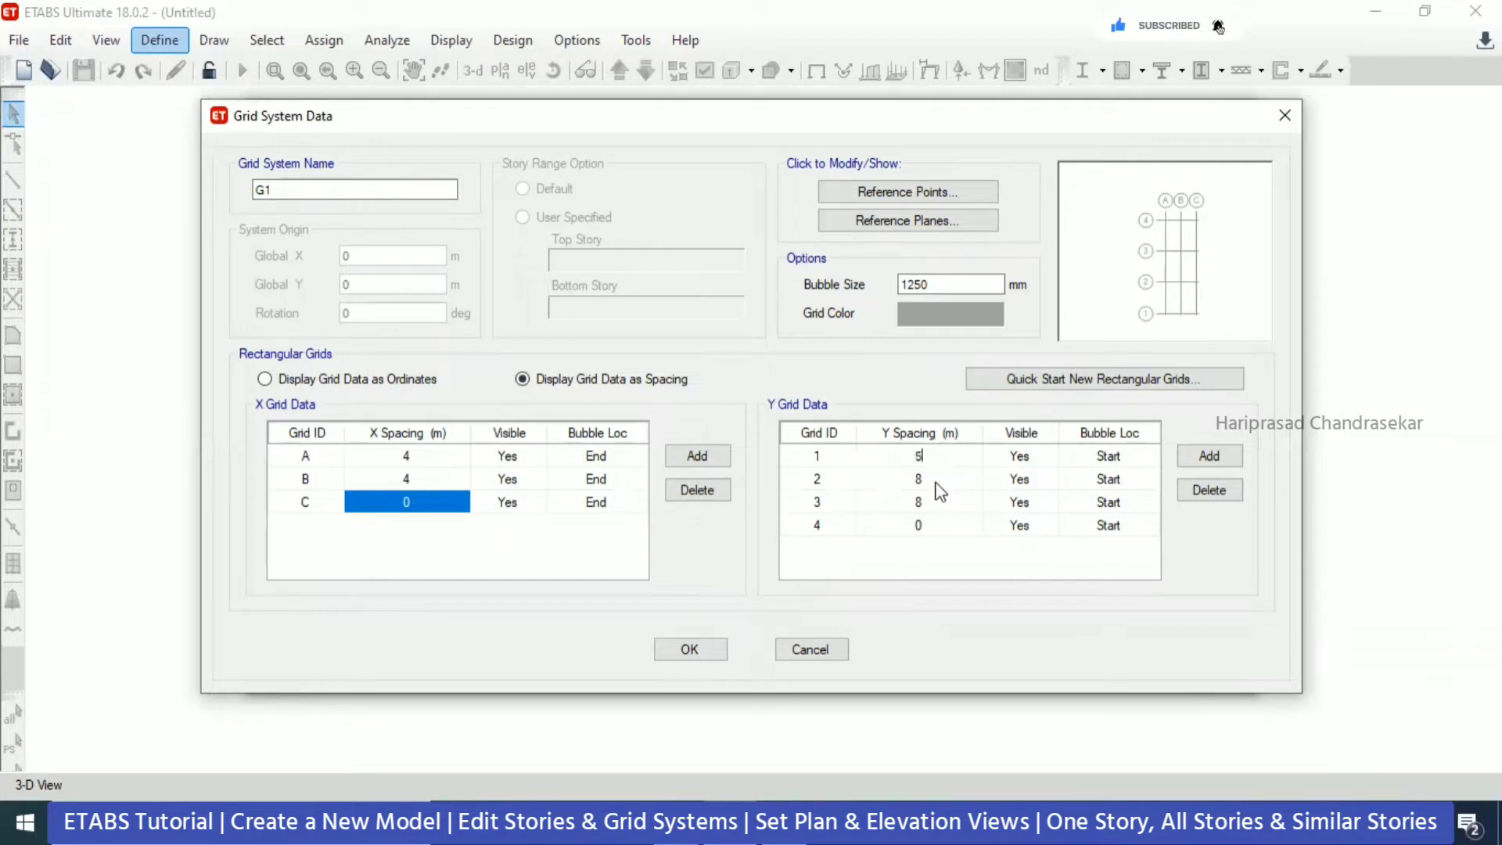
click(938, 480)
text(5)
click(942, 503)
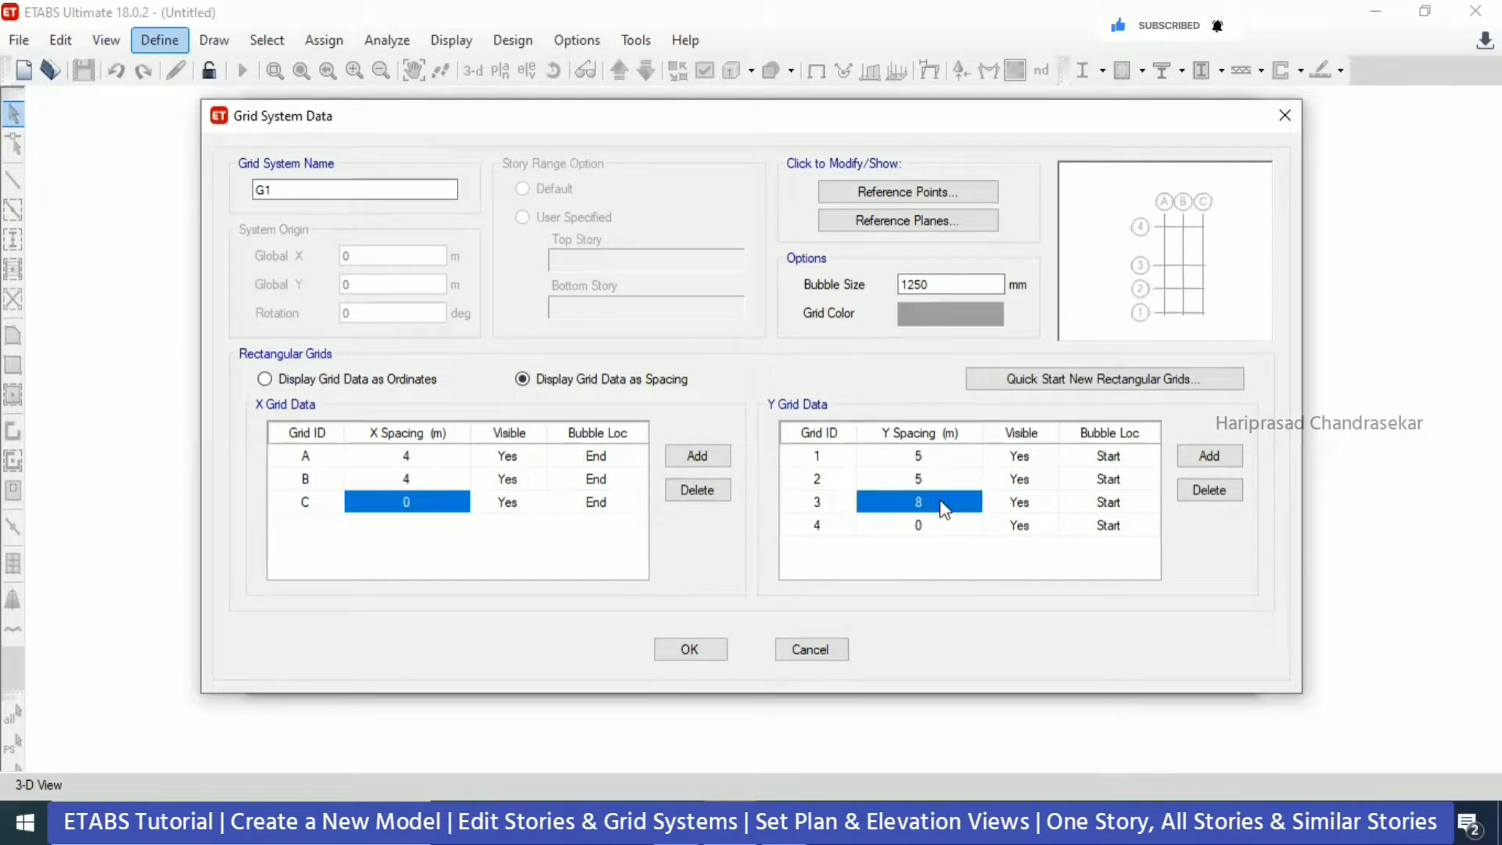
click(933, 525)
click(936, 505)
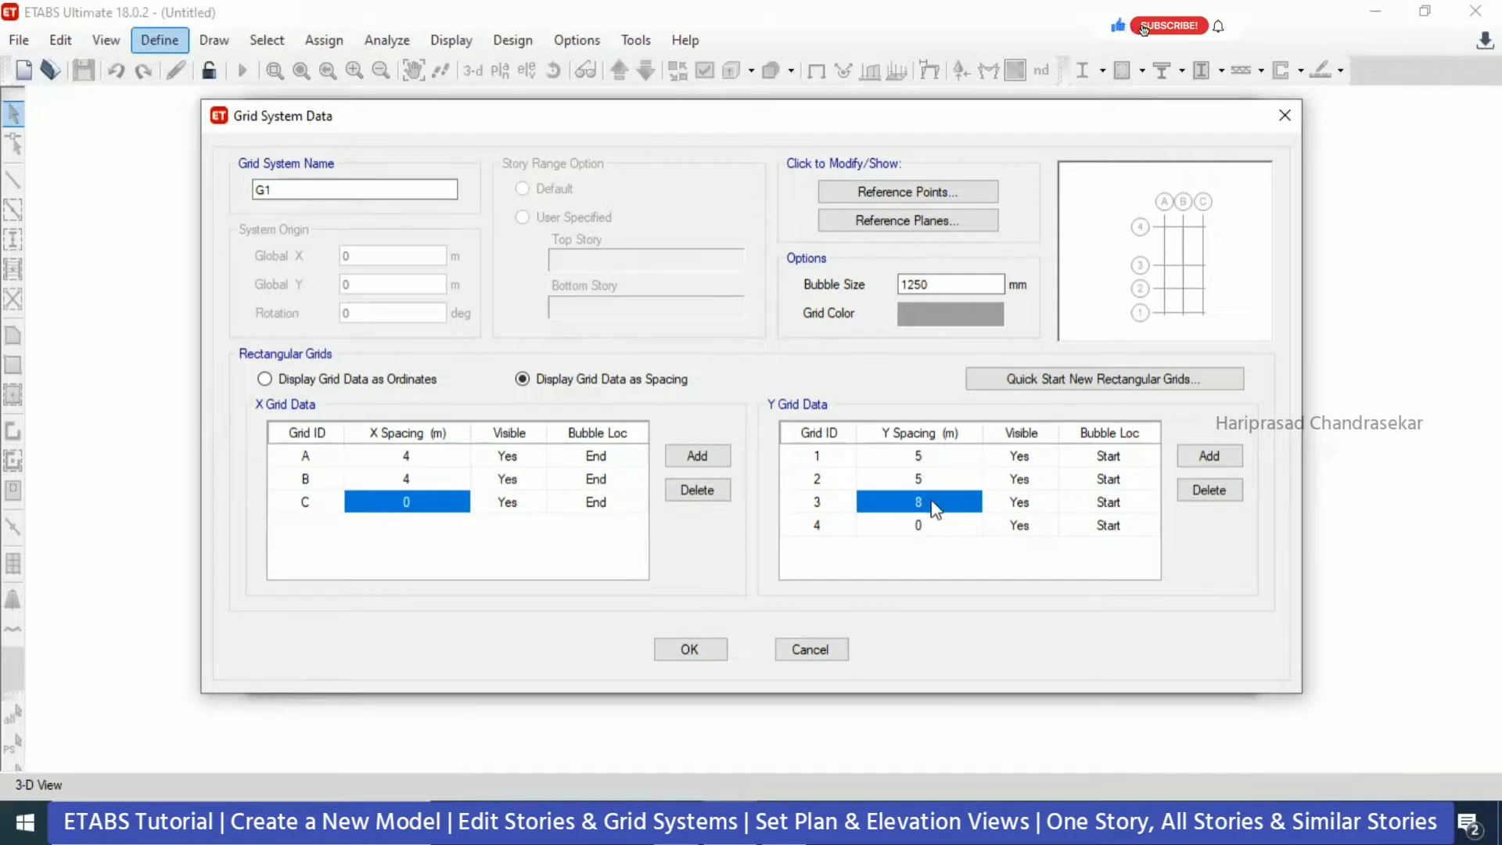
text(5)
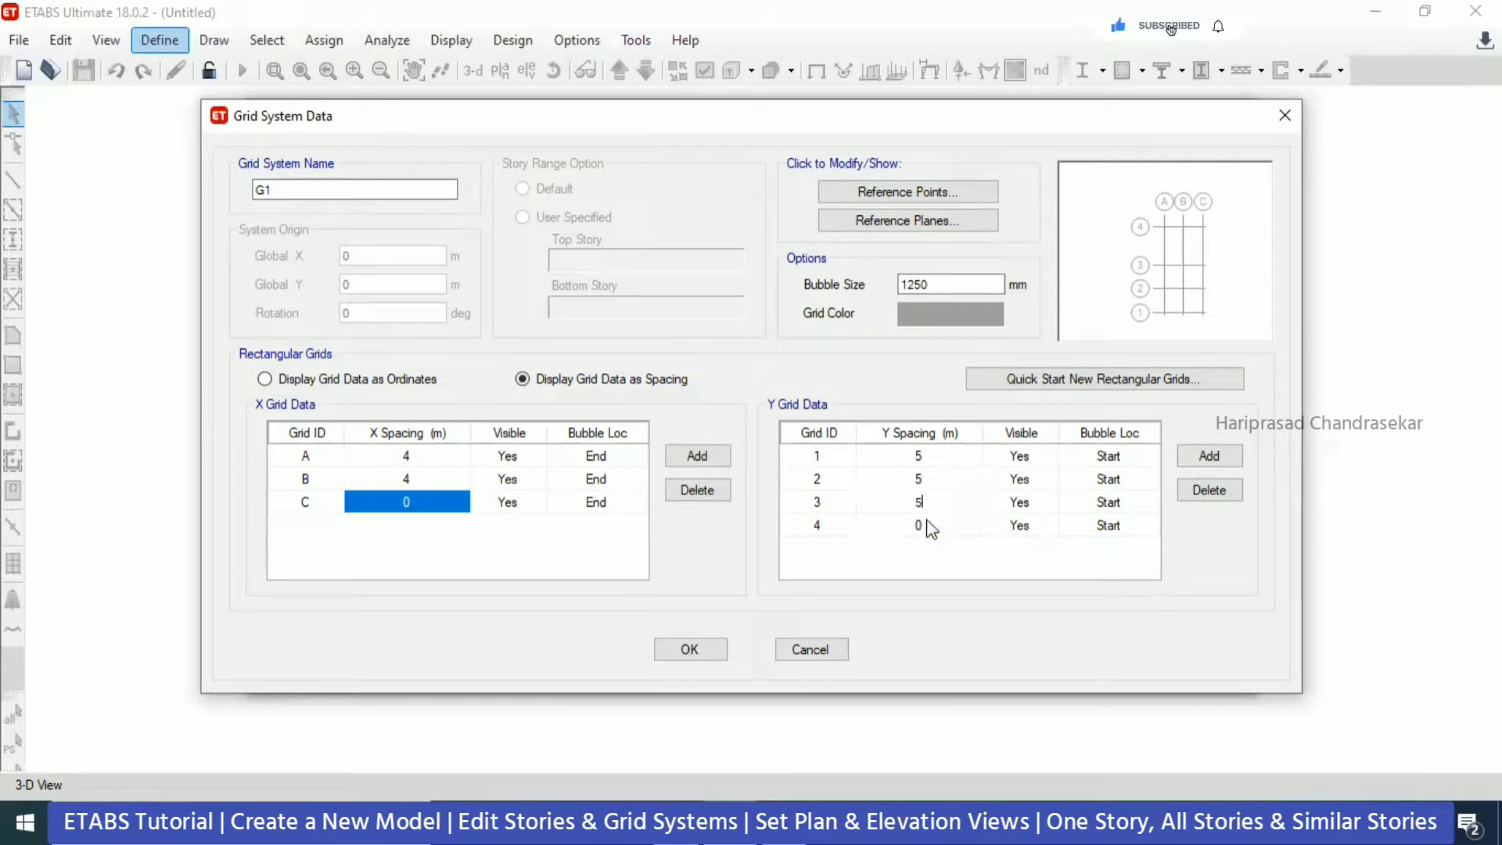
key(Return)
click(937, 505)
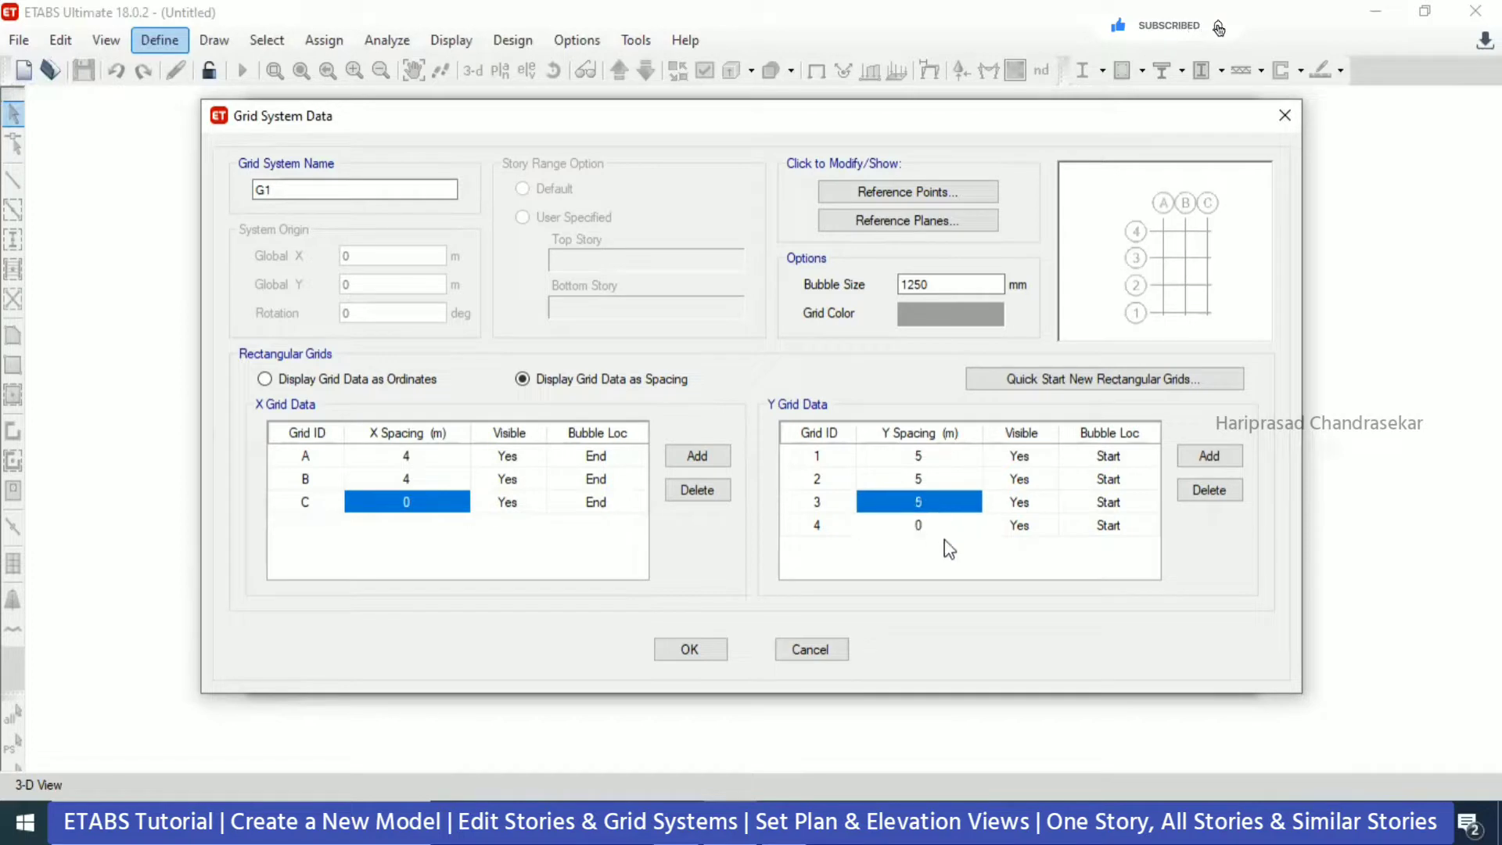
click(340, 389)
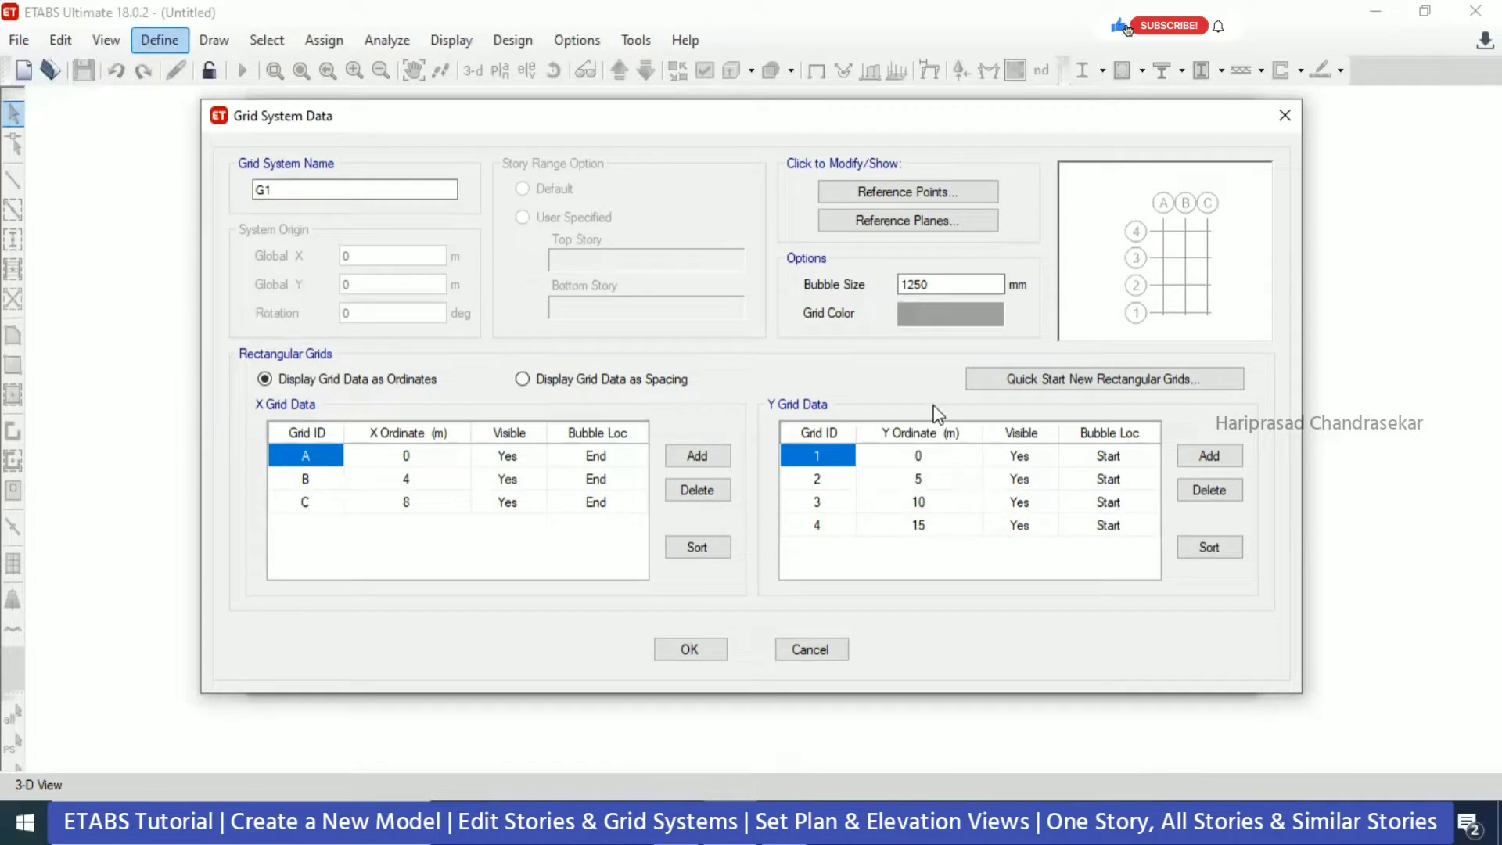
- Set the grid color to red using the basic colour palette
click(937, 309)
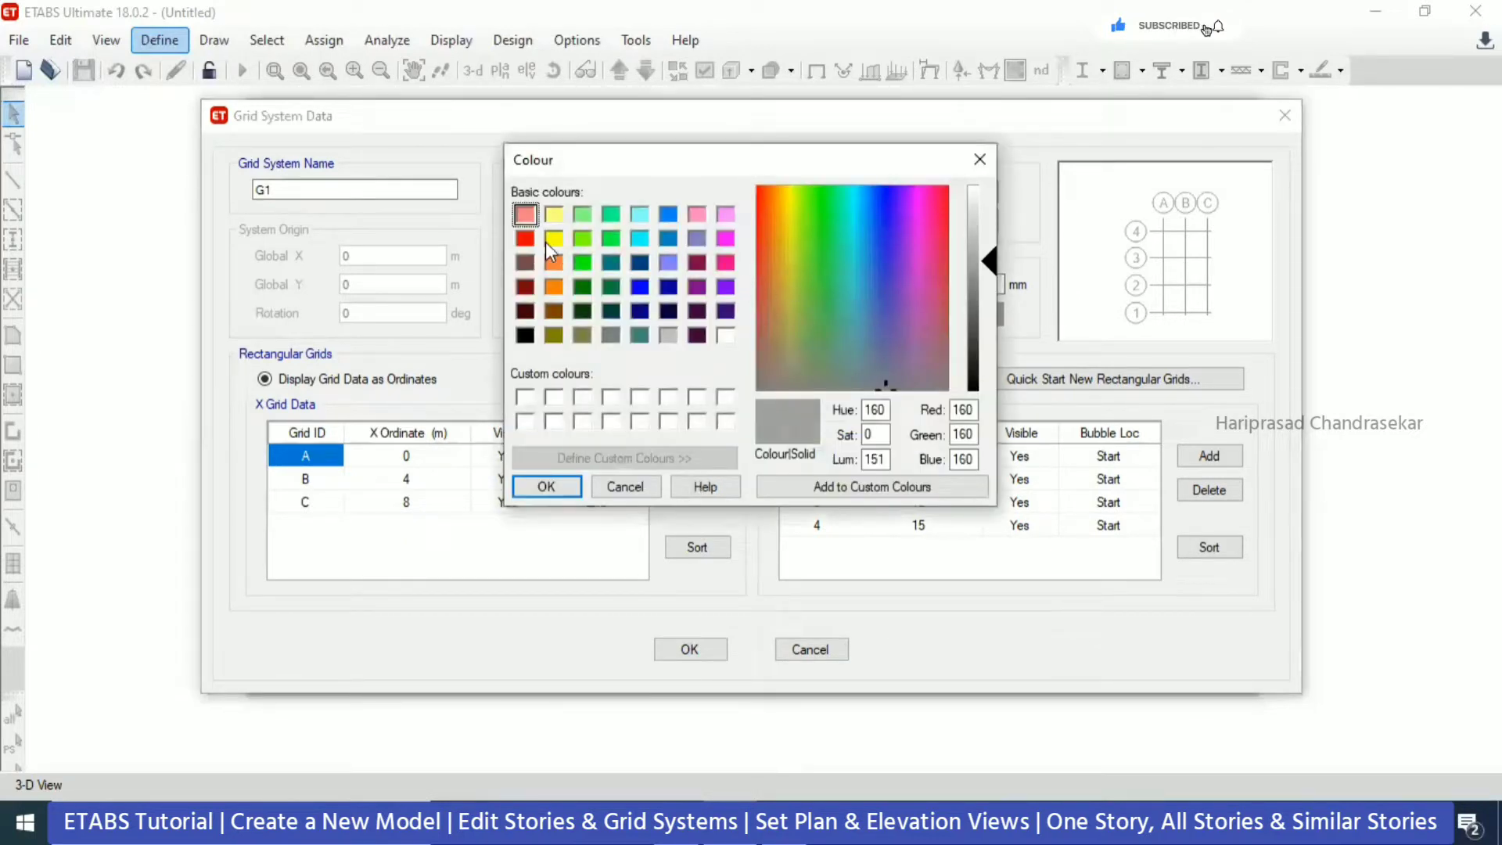
click(525, 238)
click(548, 487)
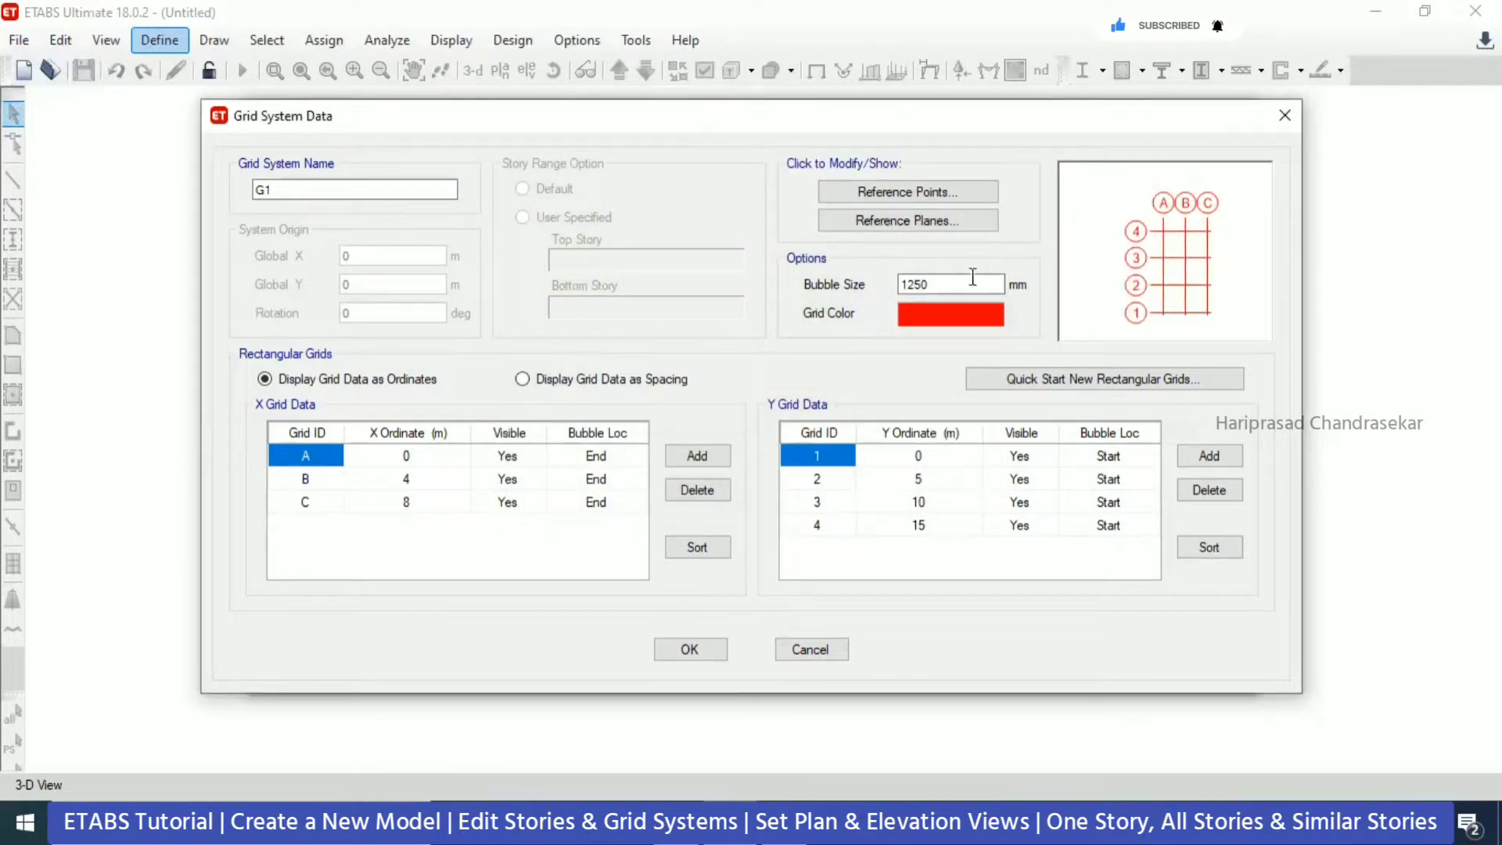
- Try a grid bubble size of 1500 mm and restore it to 1250 mm
drag(973, 277, 830, 285)
text(1500)
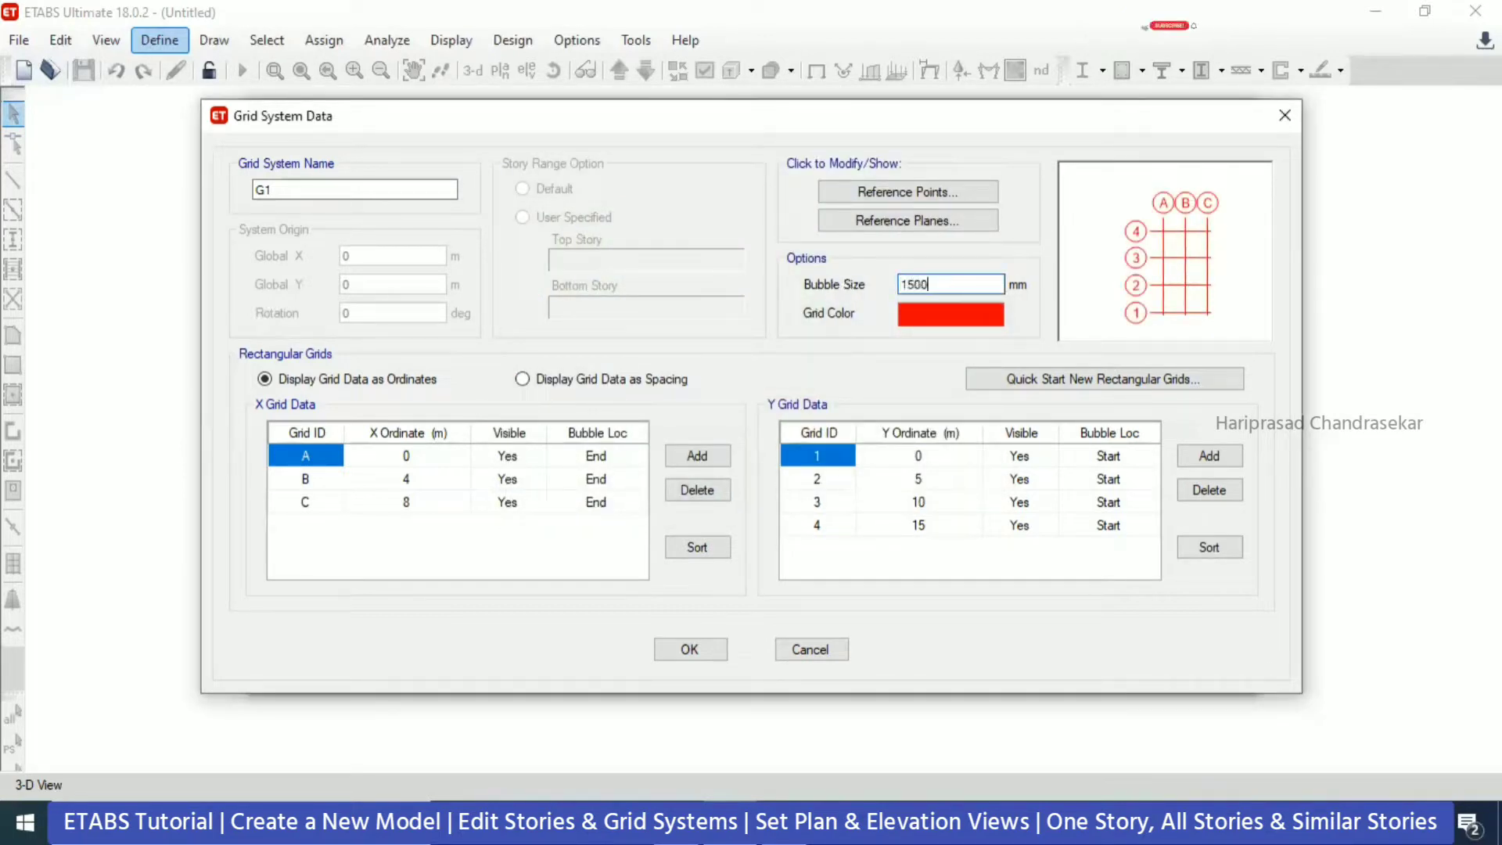
click(396, 189)
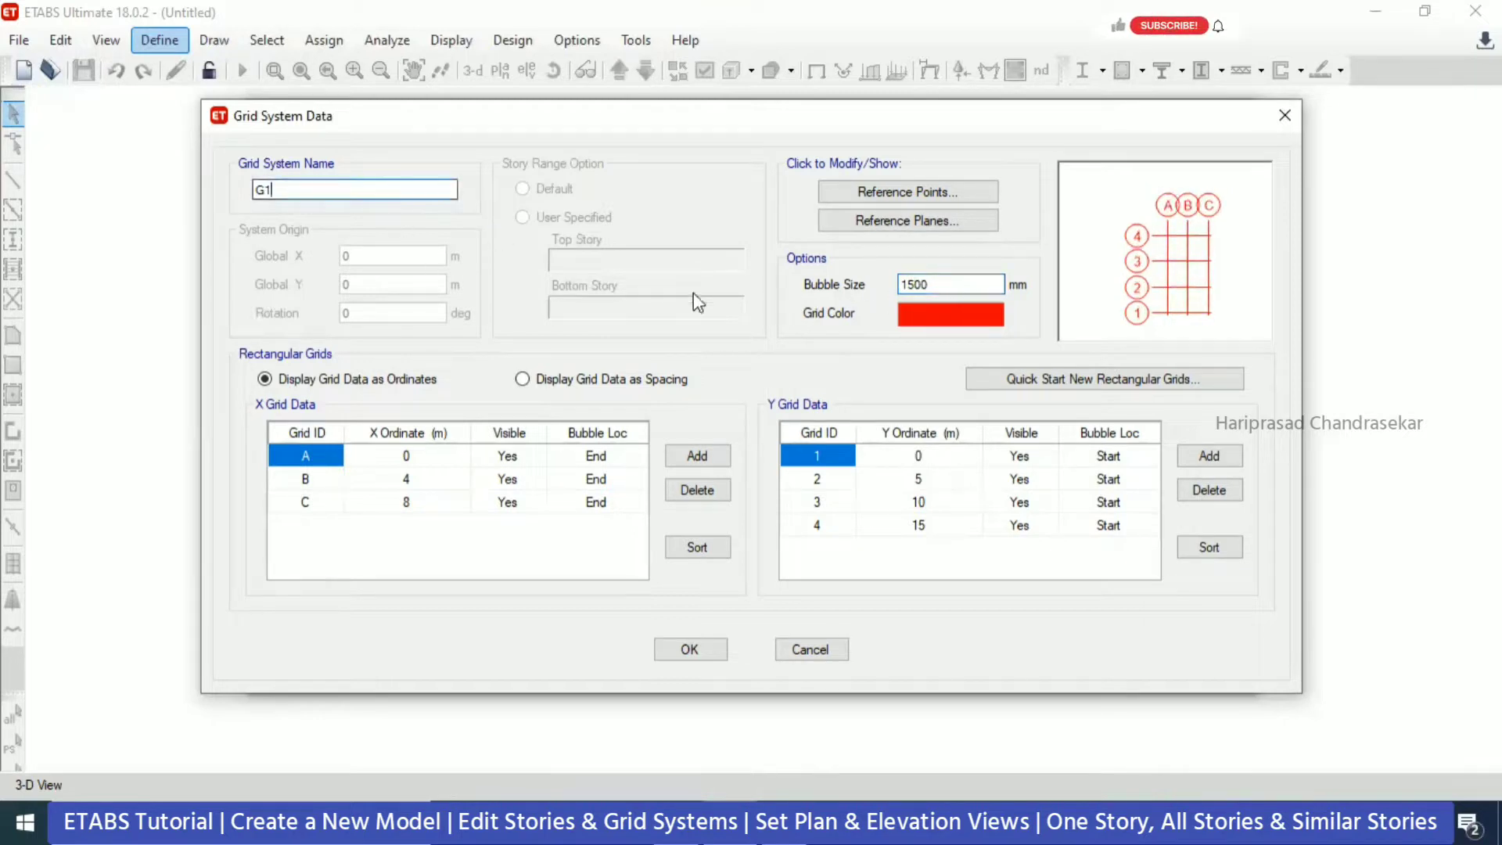
key(Tab)
text(1)
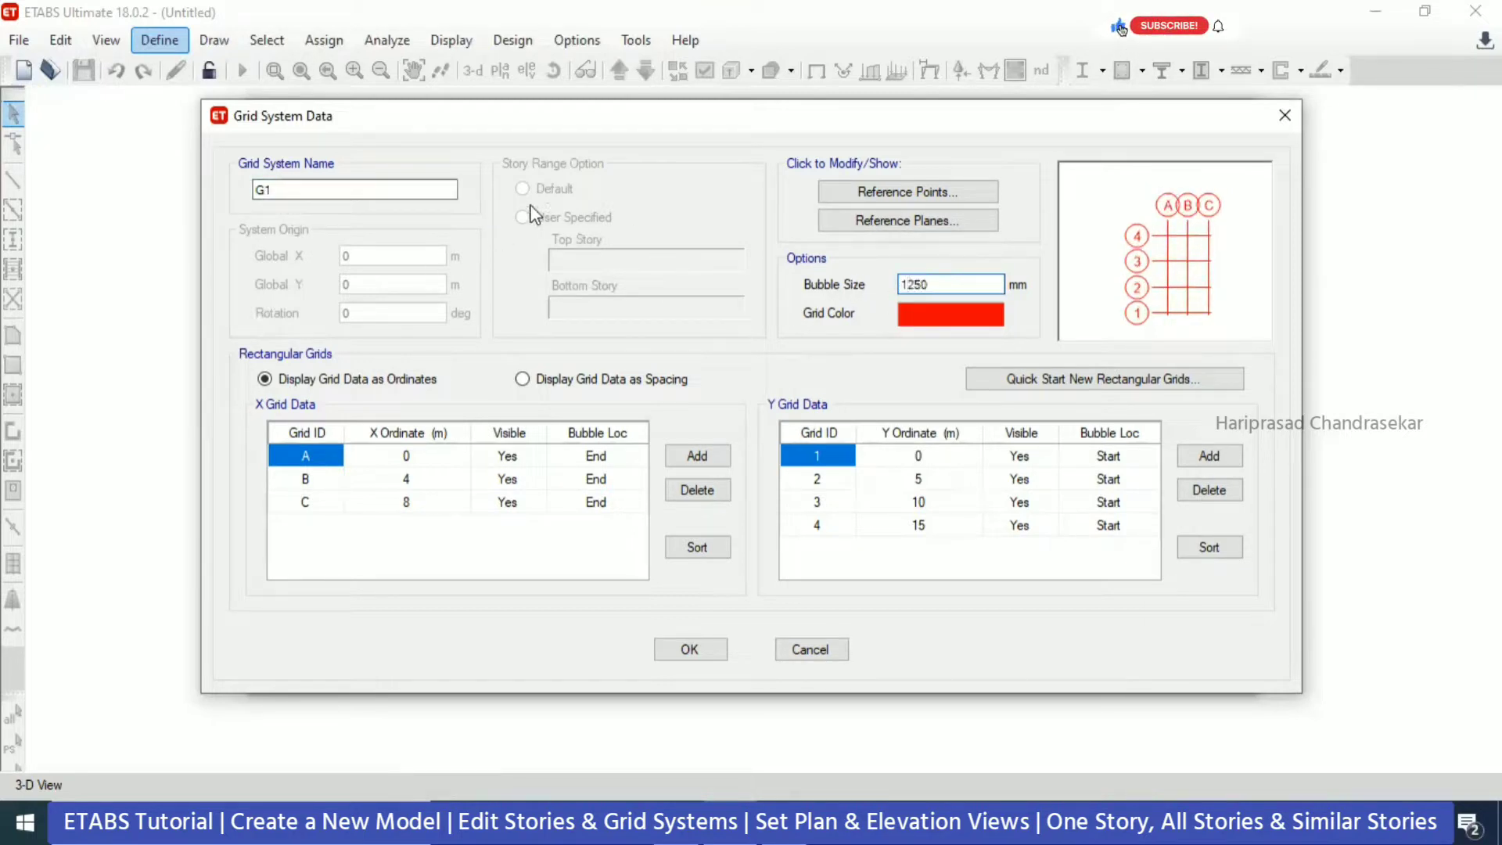
- Rename the grid system as A and accept the grid system data
click(452, 187)
drag(439, 184, 227, 225)
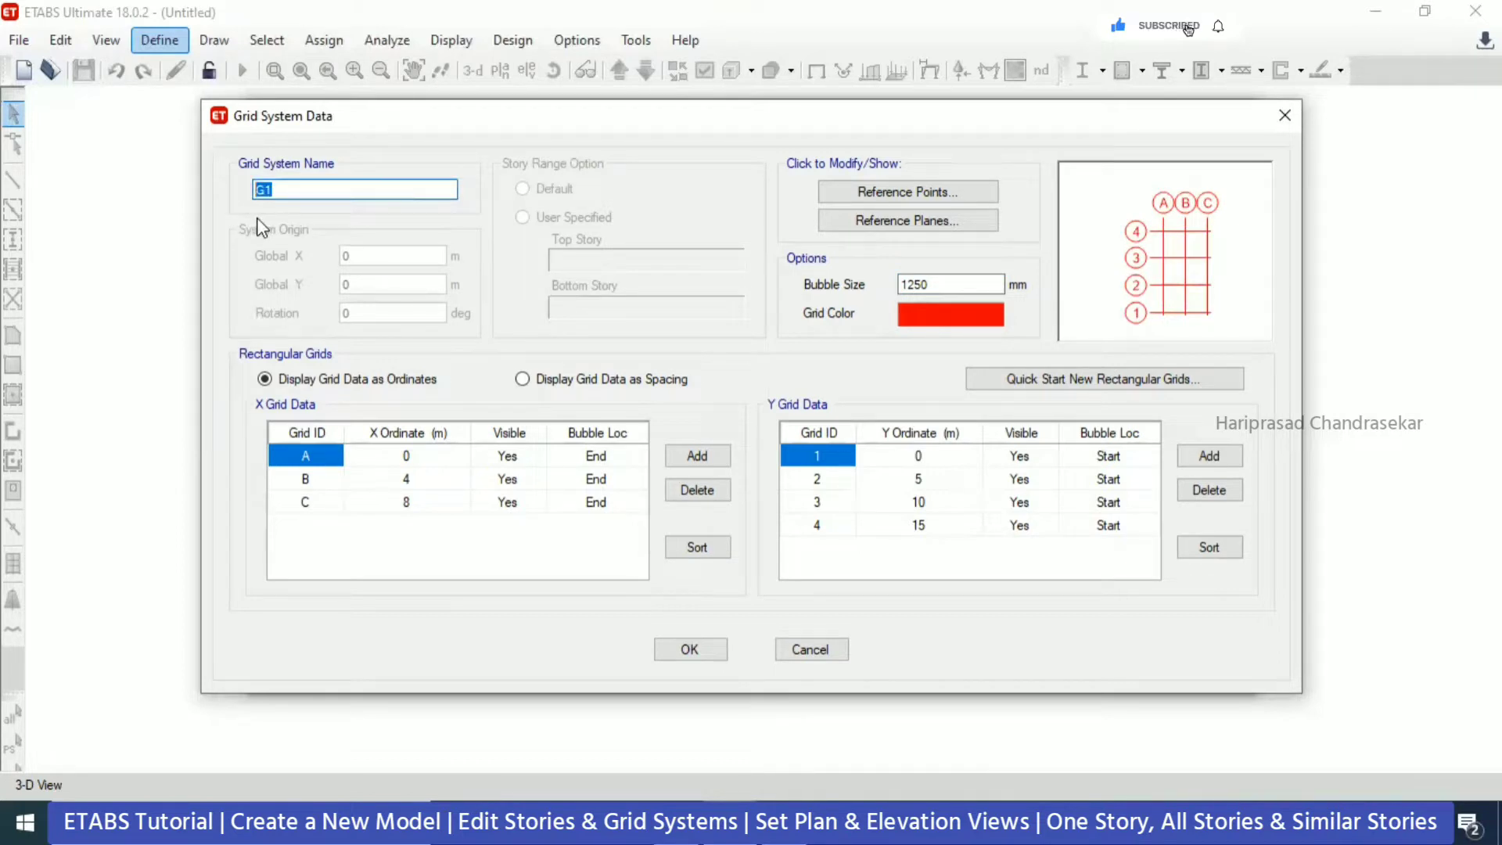
text(A)
click(705, 649)
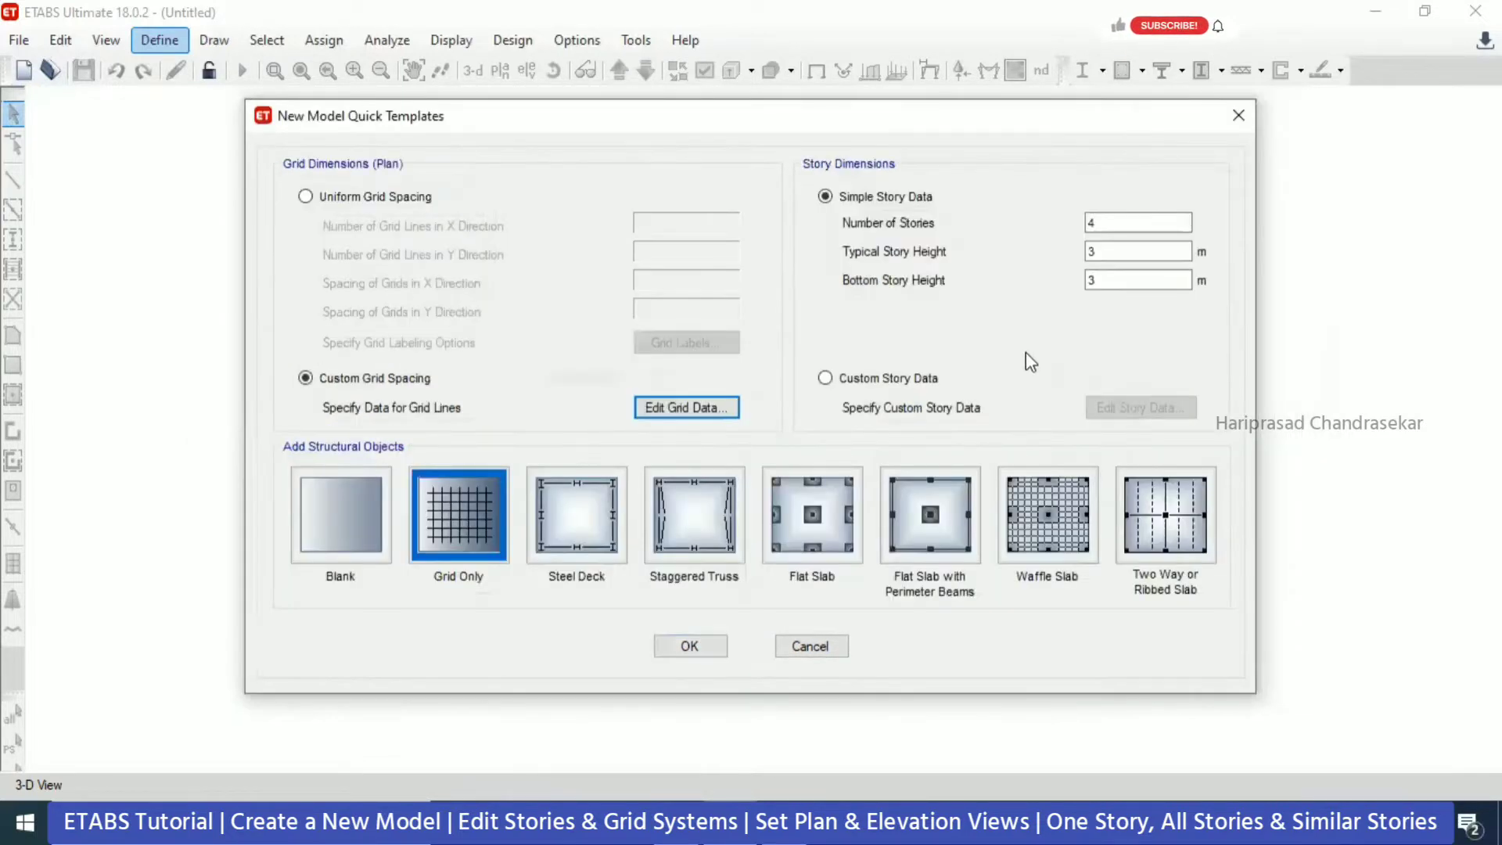
- Set the bottom story height to 4 m in the simple story data
double_click(1134, 248)
double_click(1111, 278)
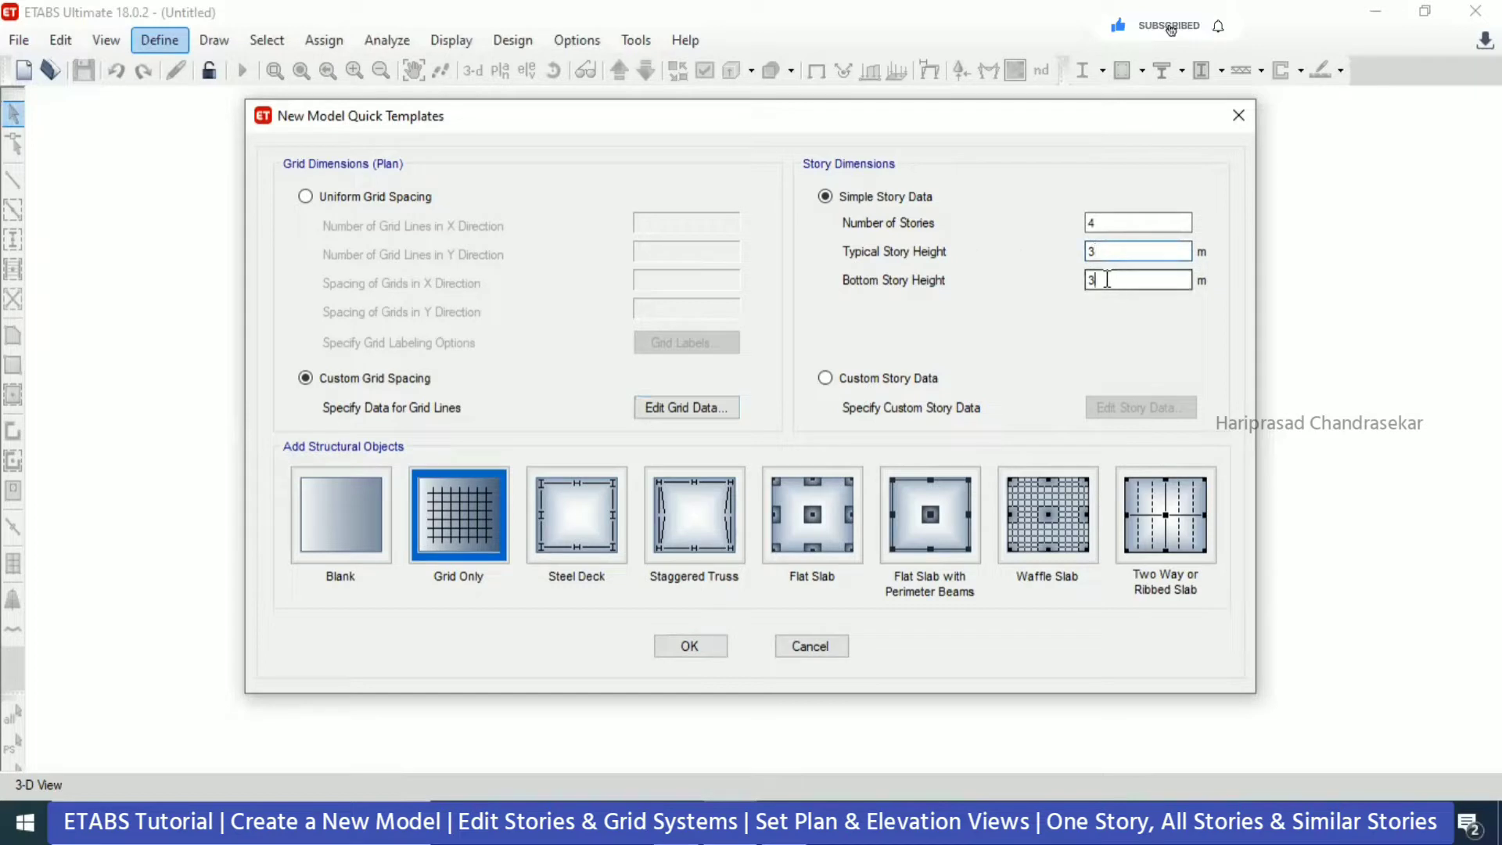
text(4)
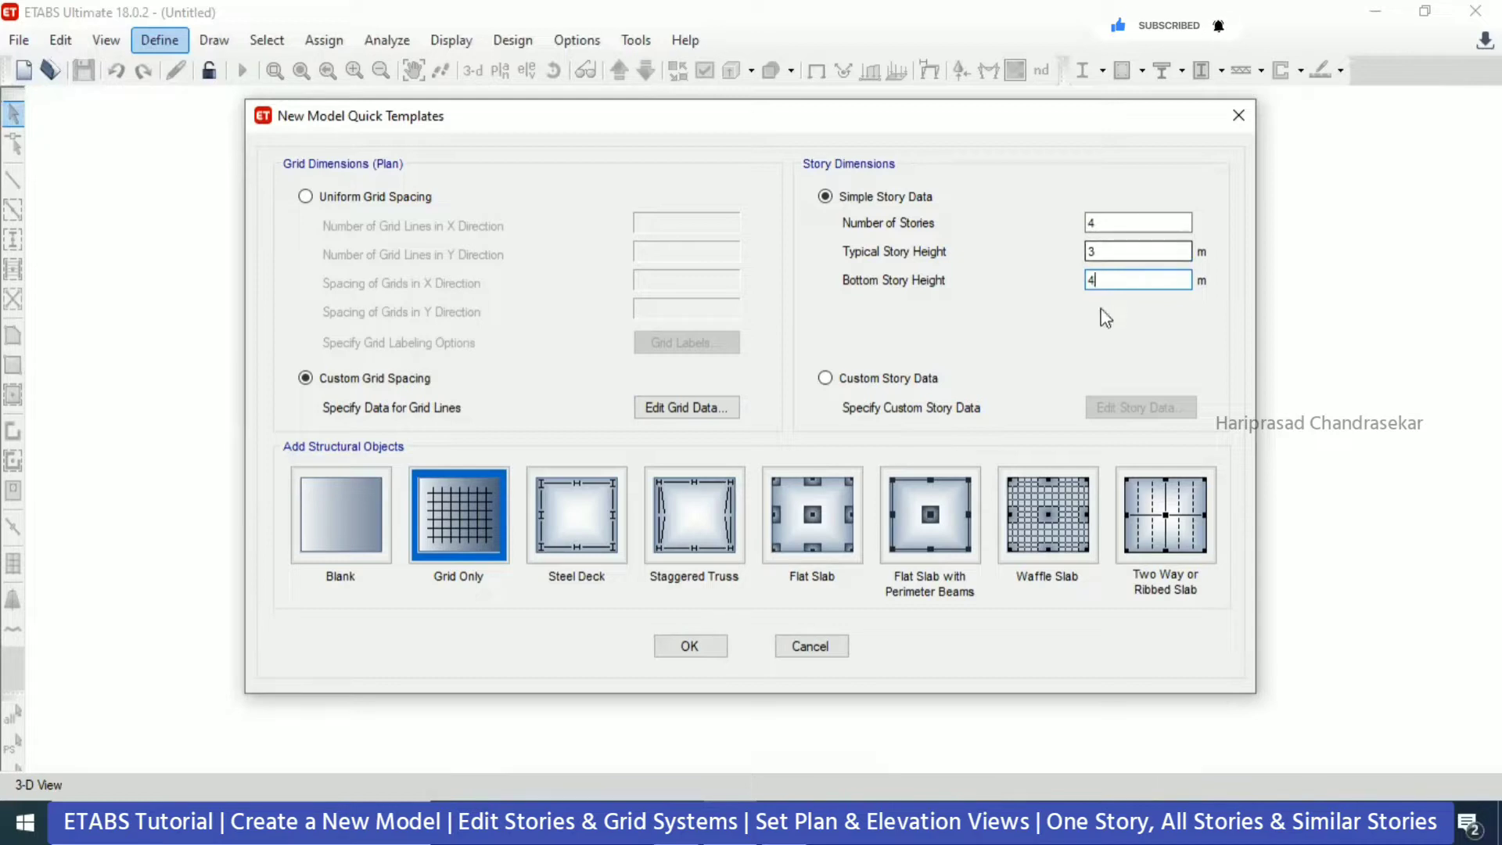
click(836, 382)
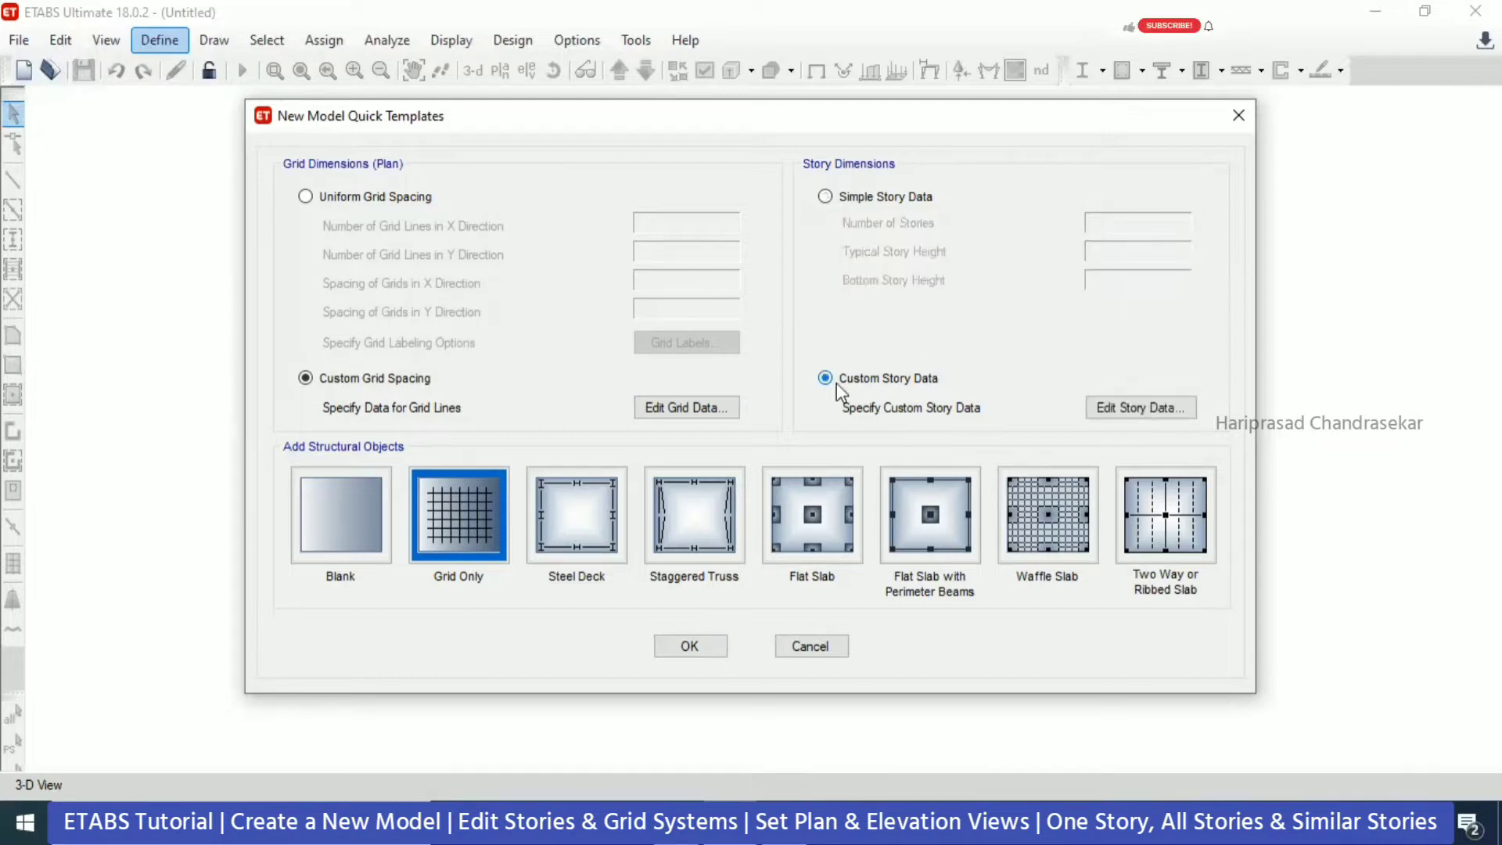
click(1139, 409)
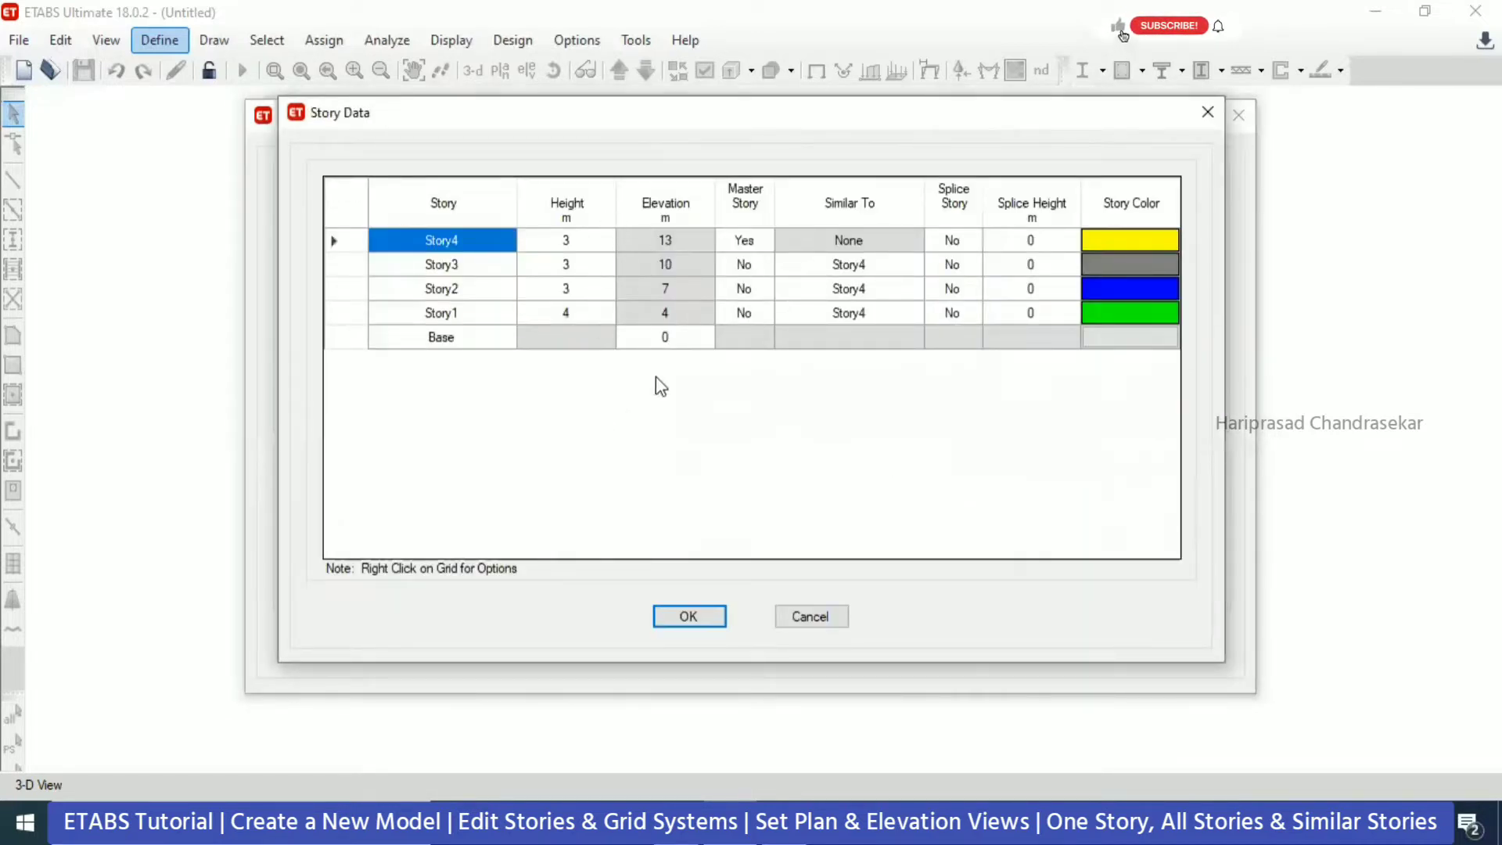
click(810, 616)
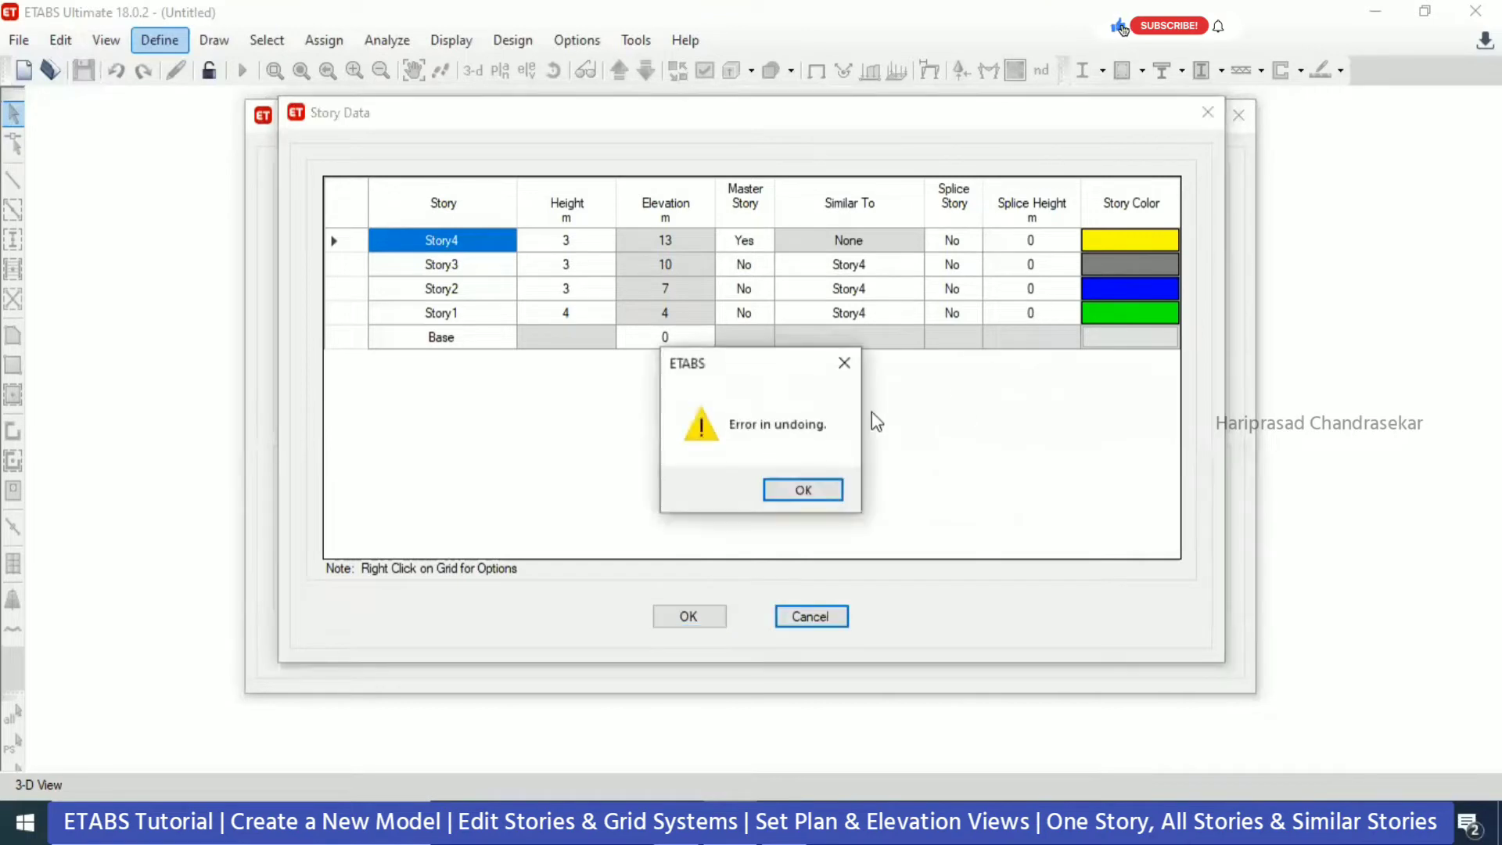
click(800, 489)
- Set the number of stories to 10 in the simple story data and open the custom story table
click(884, 198)
drag(1116, 224, 1024, 237)
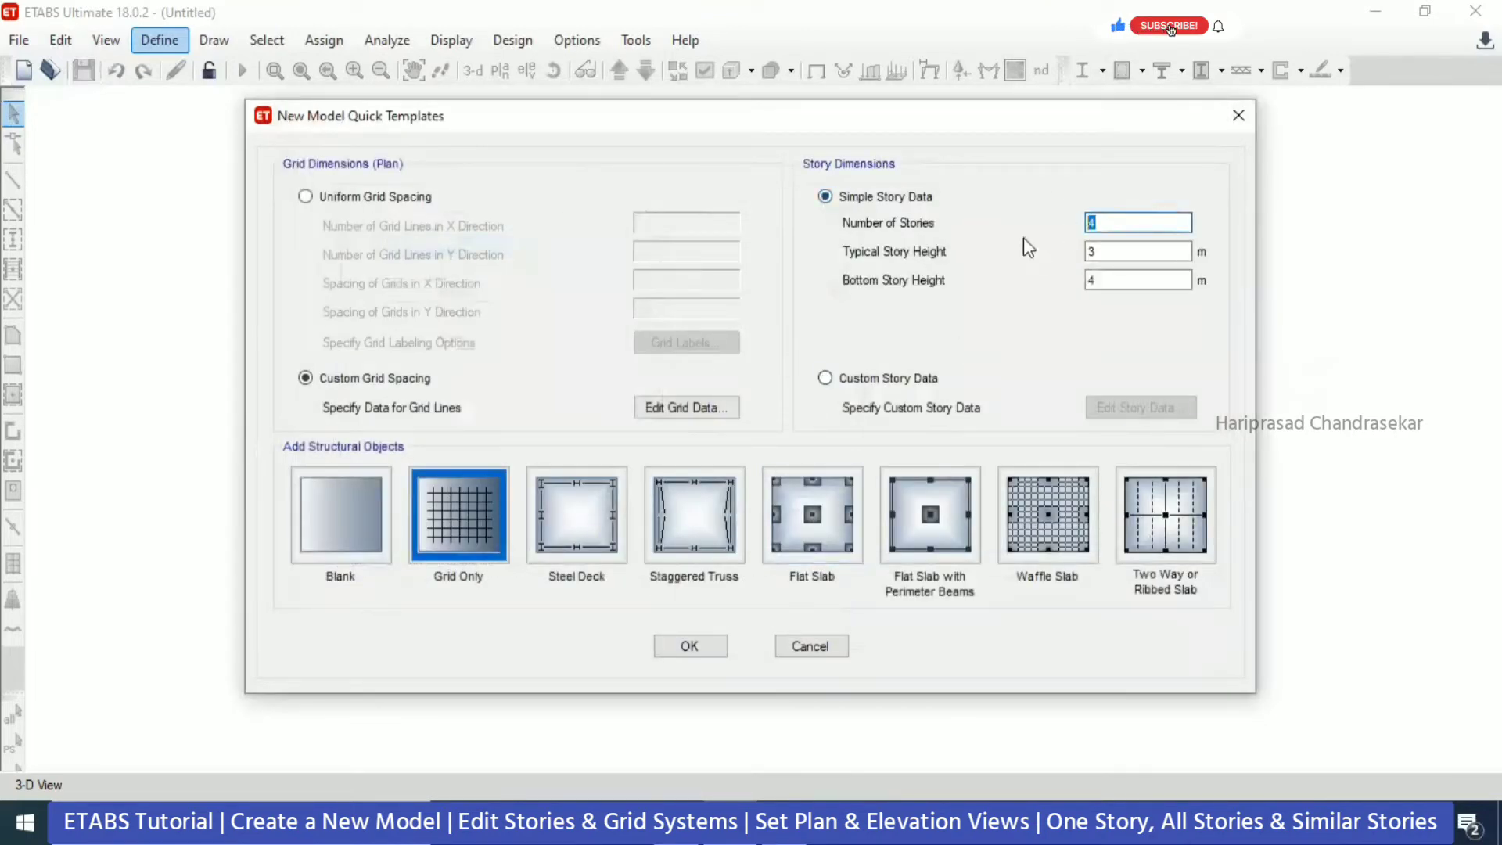
text(10)
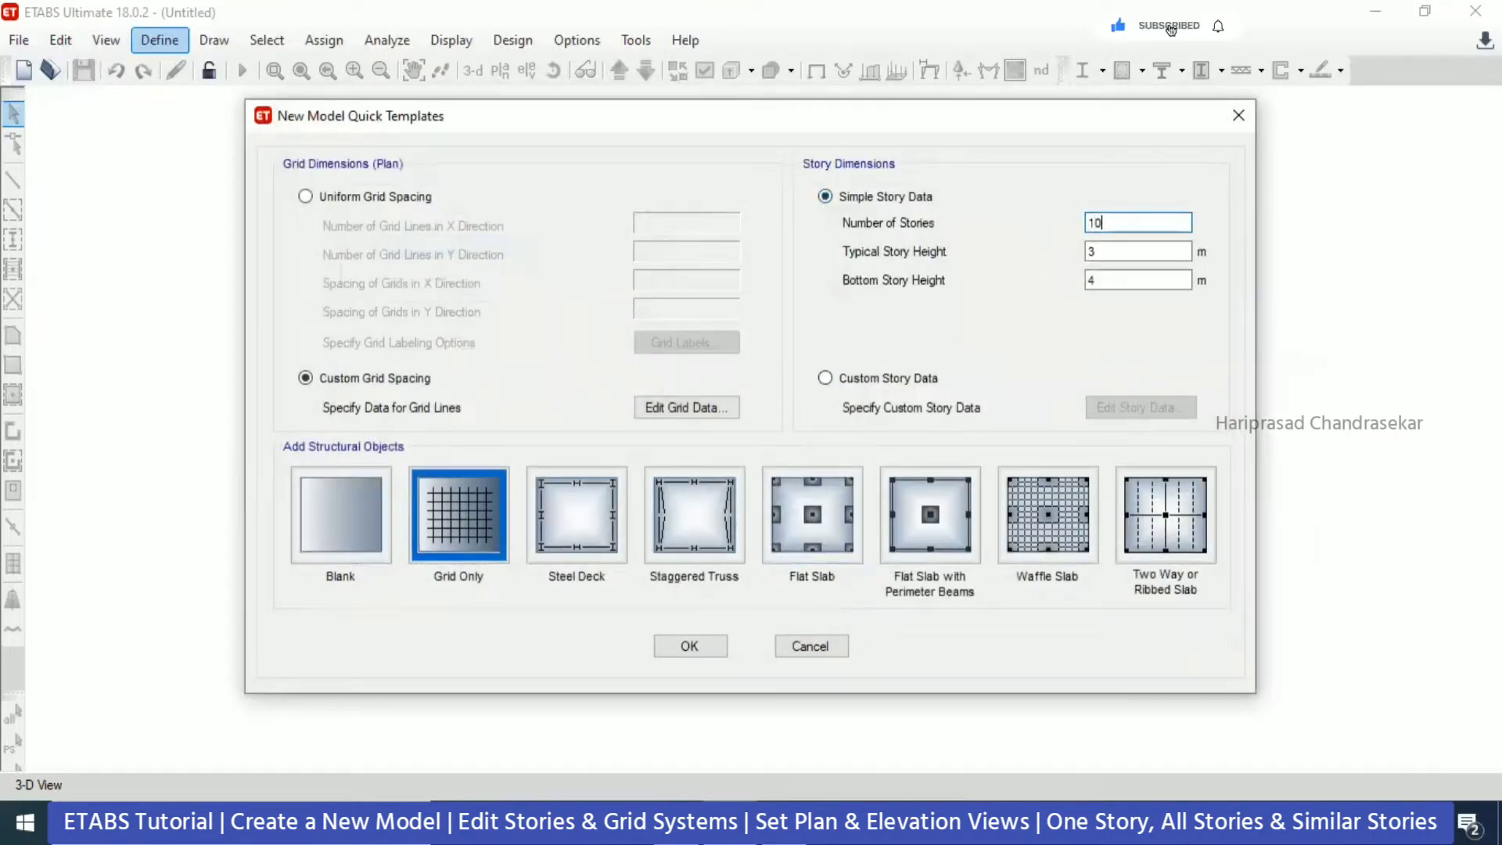
click(913, 380)
click(1110, 410)
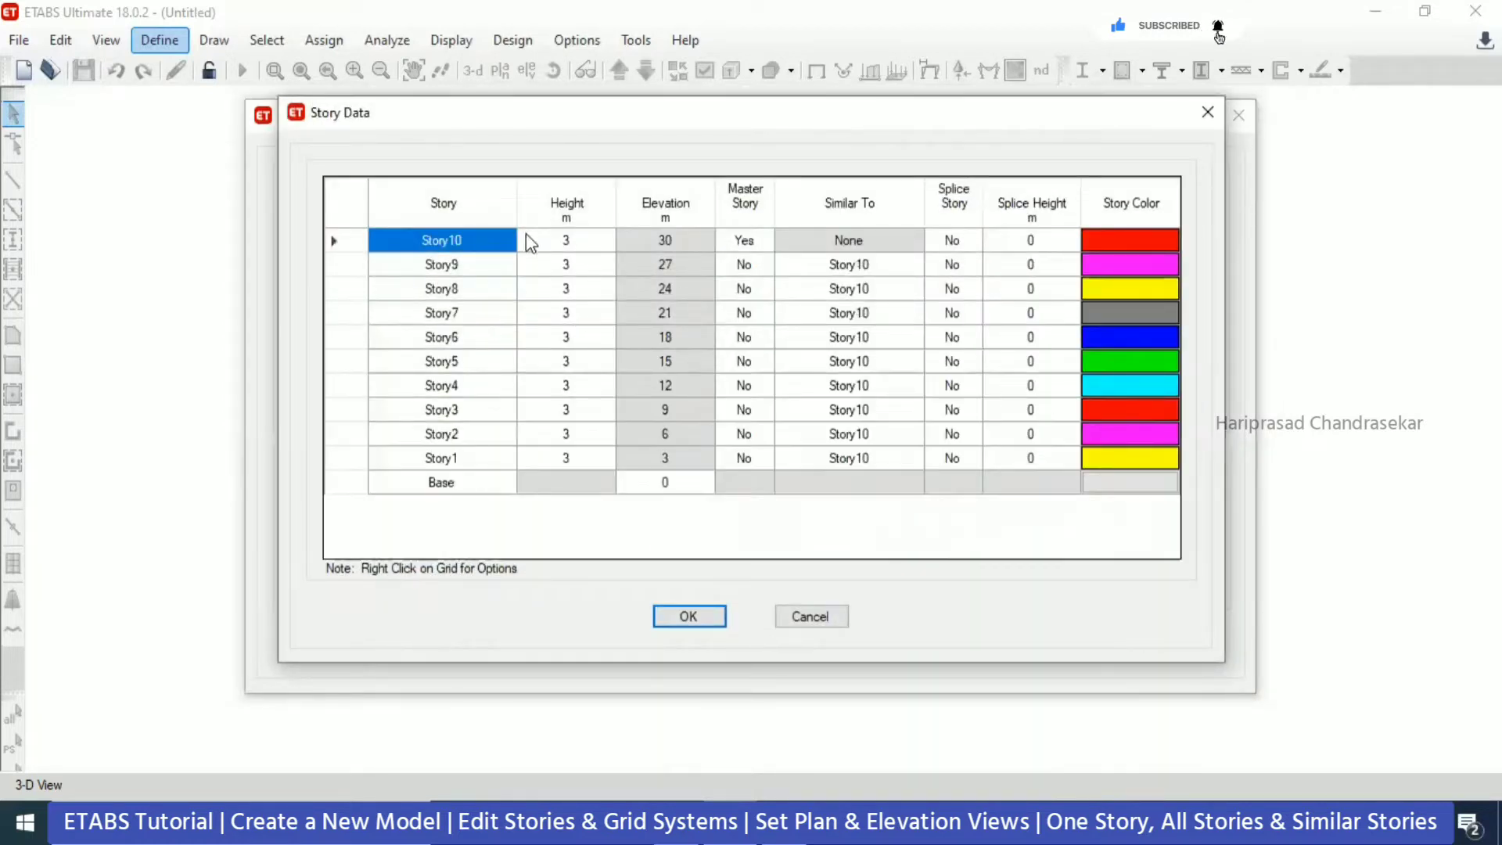
- Discard the custom story table and return to simple story data
click(475, 458)
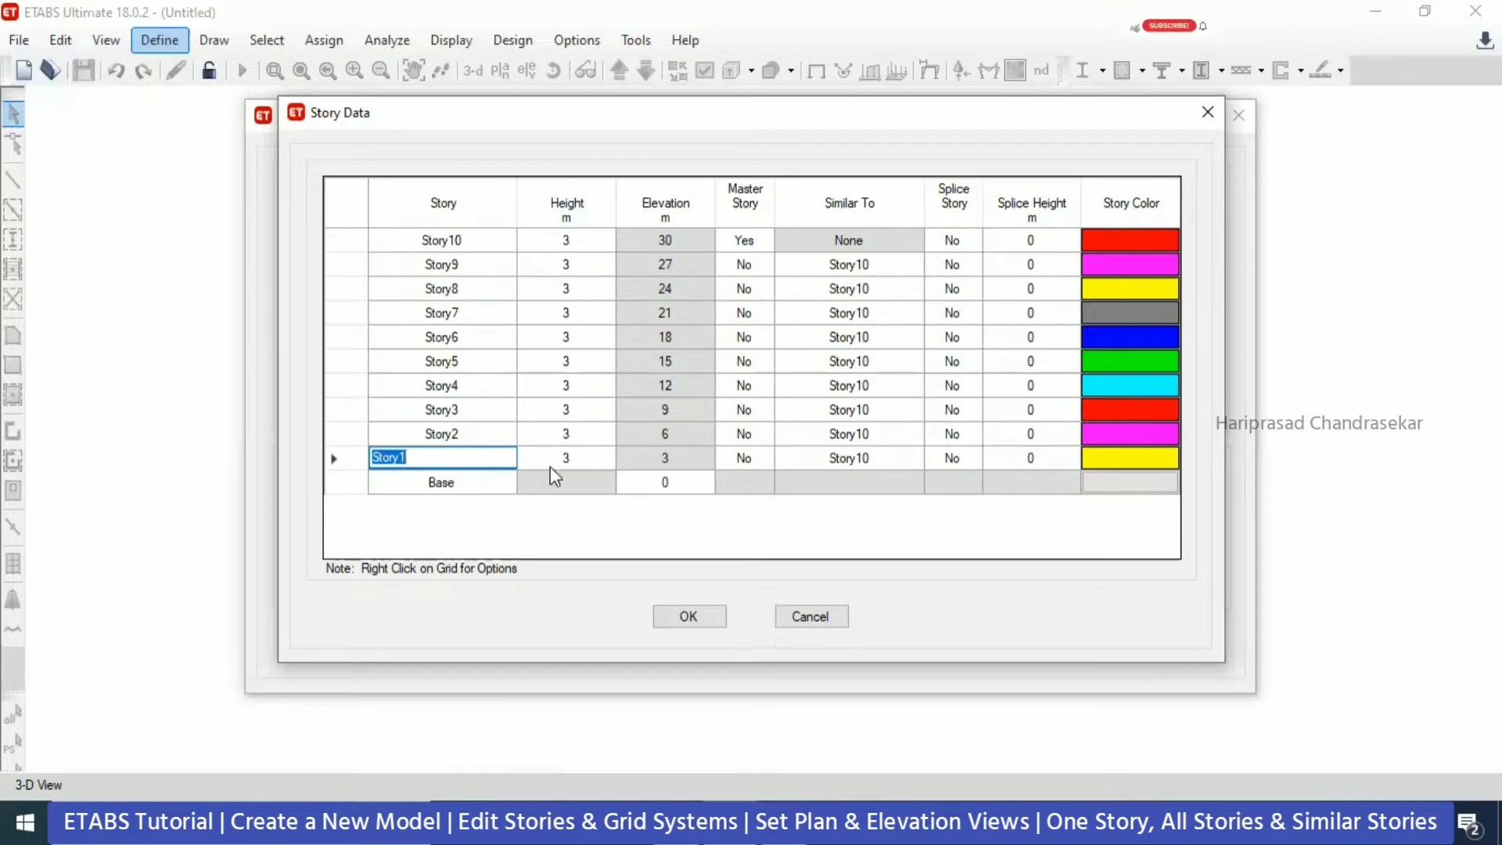
click(653, 485)
click(1209, 112)
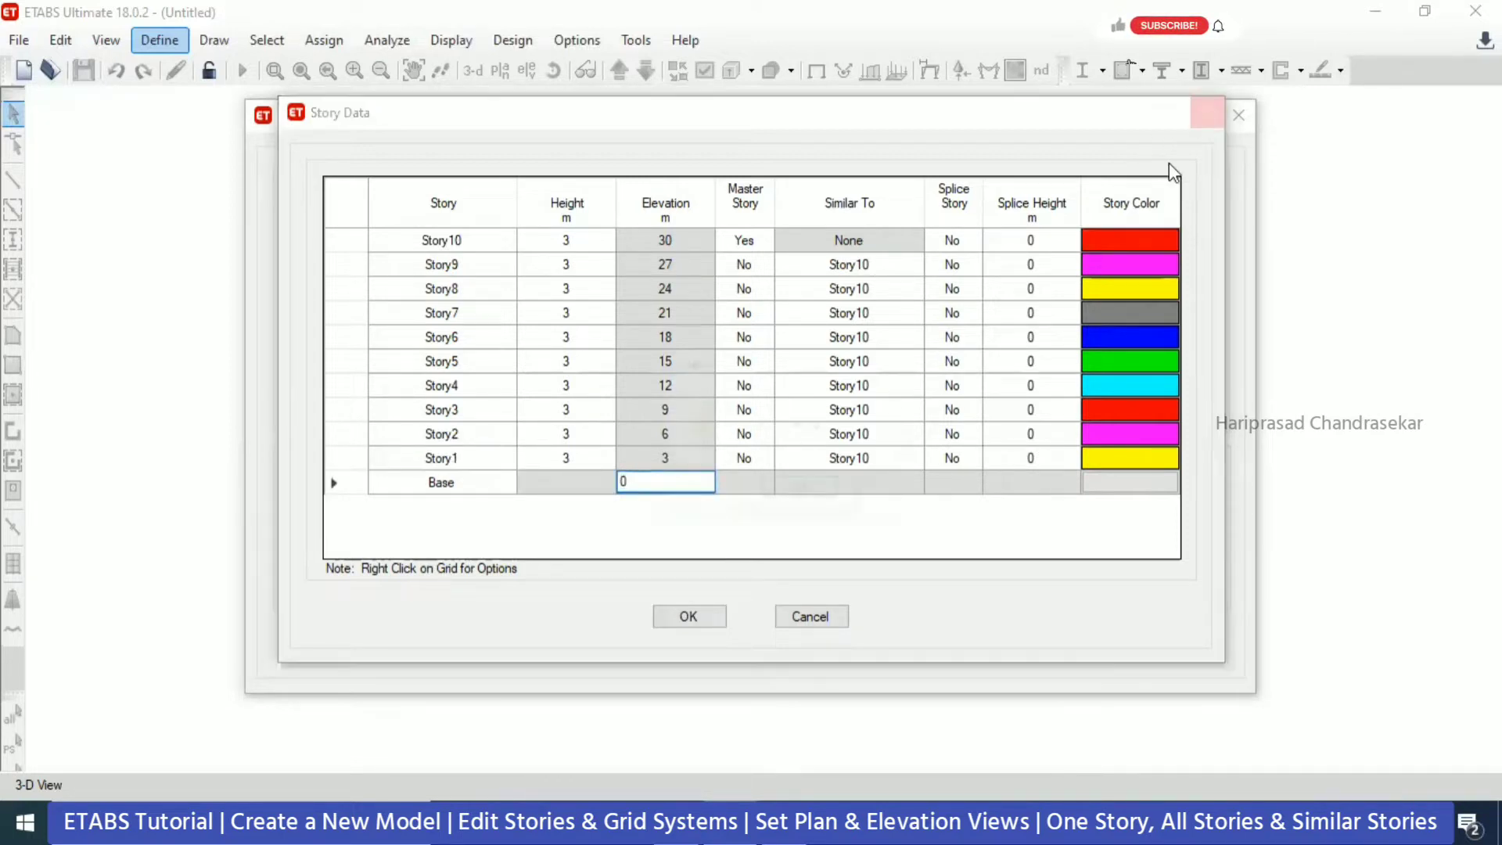
click(806, 491)
click(925, 200)
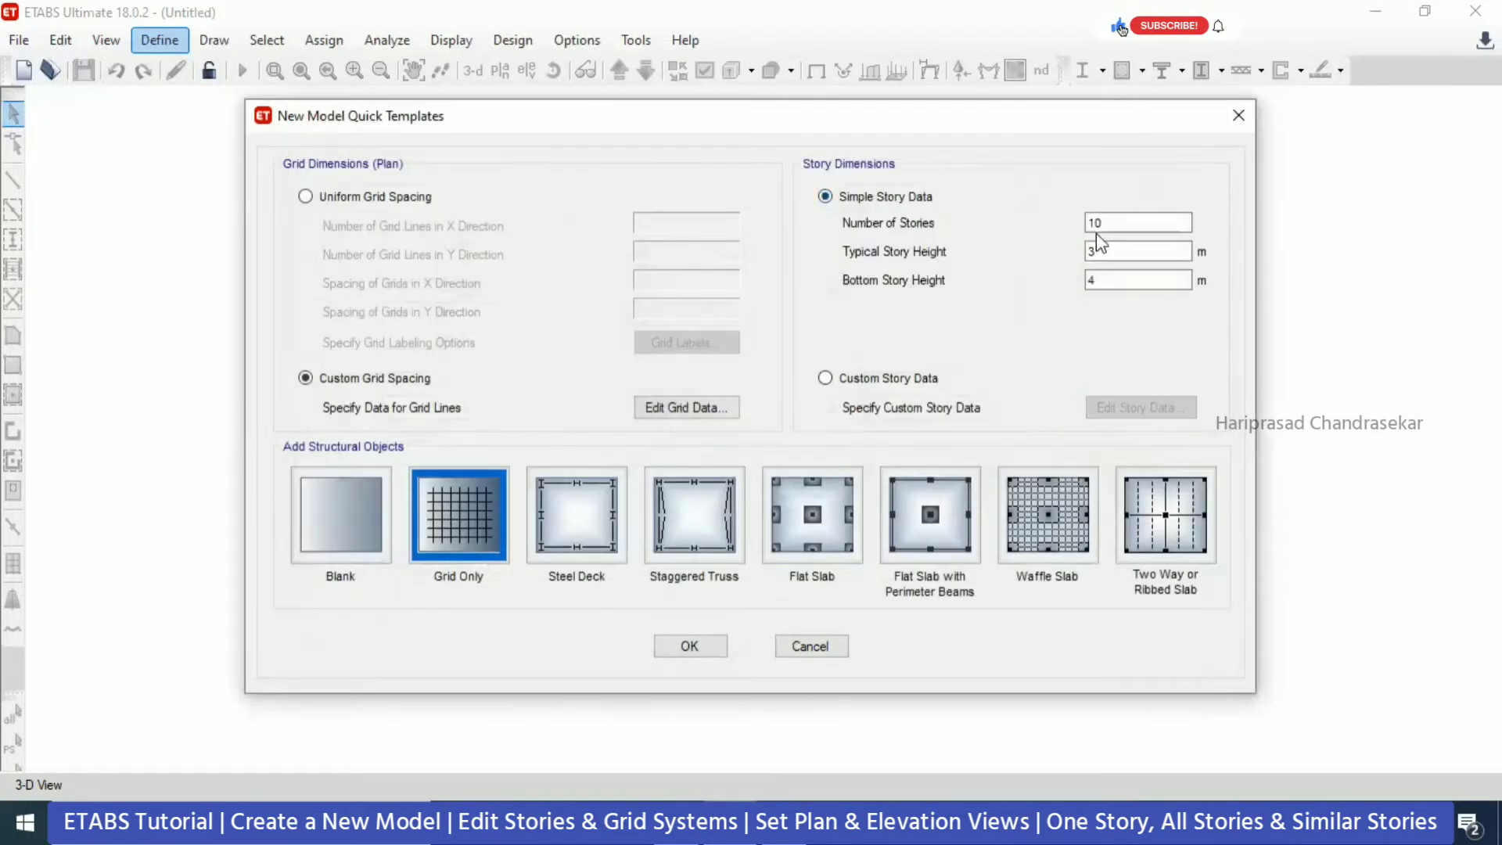
- Try 15 stories in the custom story table, discard the table and return to simple story data
click(1129, 281)
click(1119, 221)
click(900, 379)
click(1114, 406)
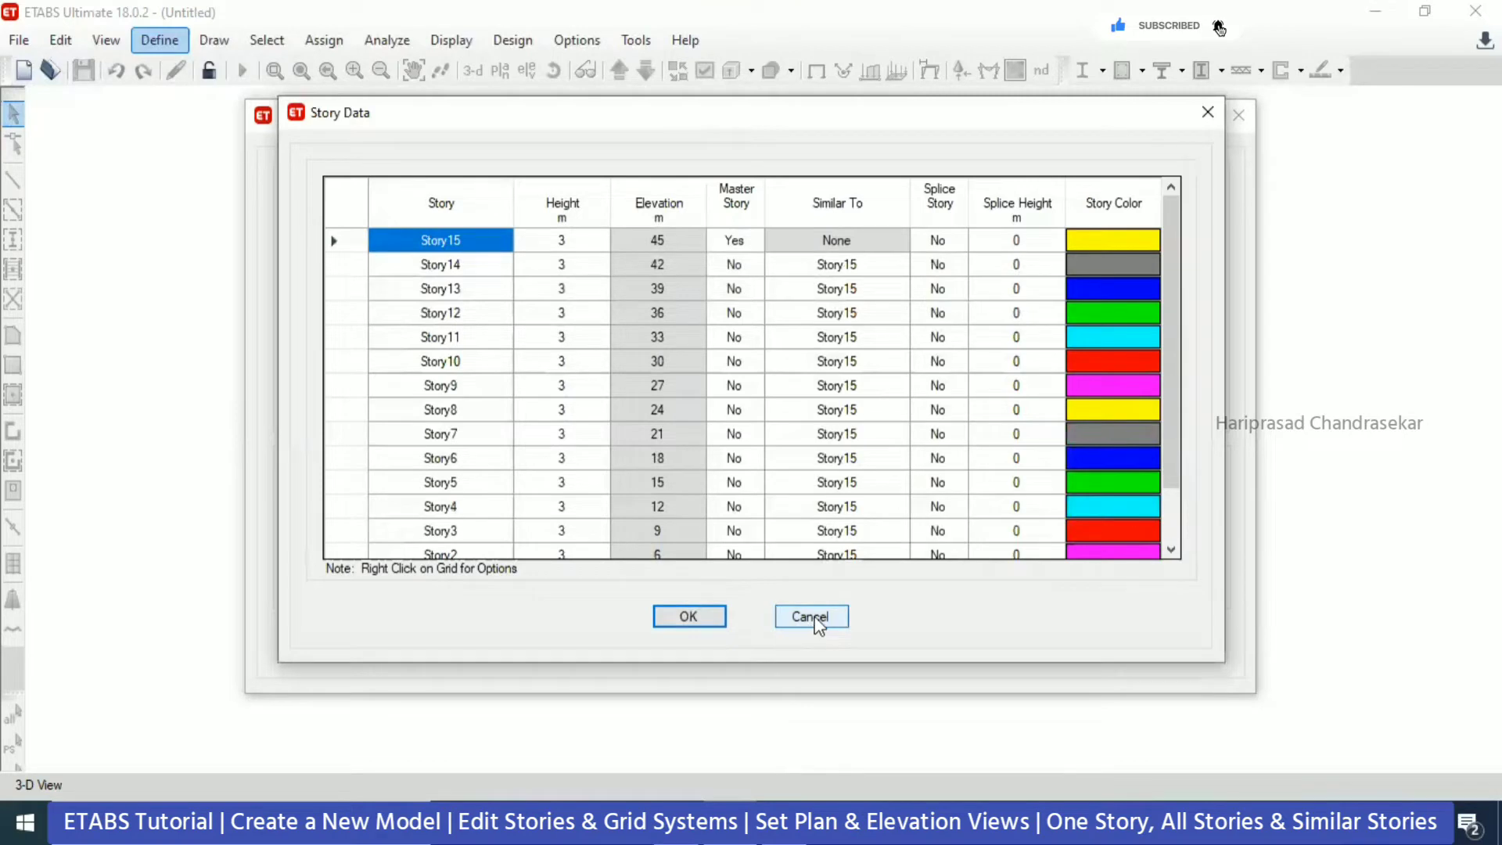
click(811, 618)
click(823, 499)
click(909, 199)
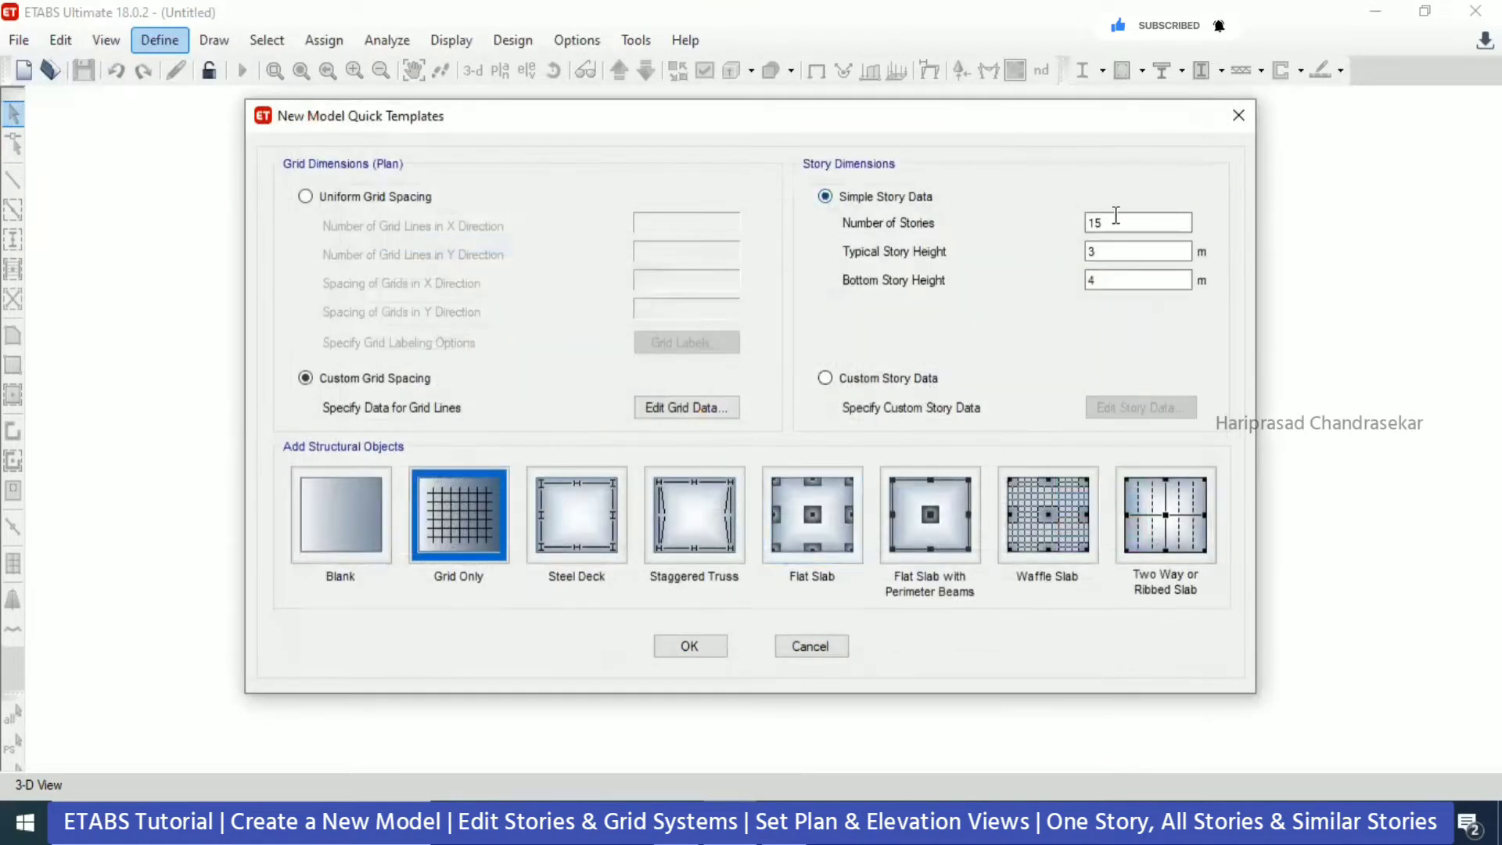
- Set the number of stories to 10, switch to custom story data and open the story table for editing
drag(1116, 219, 1050, 229)
text(10)
click(861, 378)
click(1141, 407)
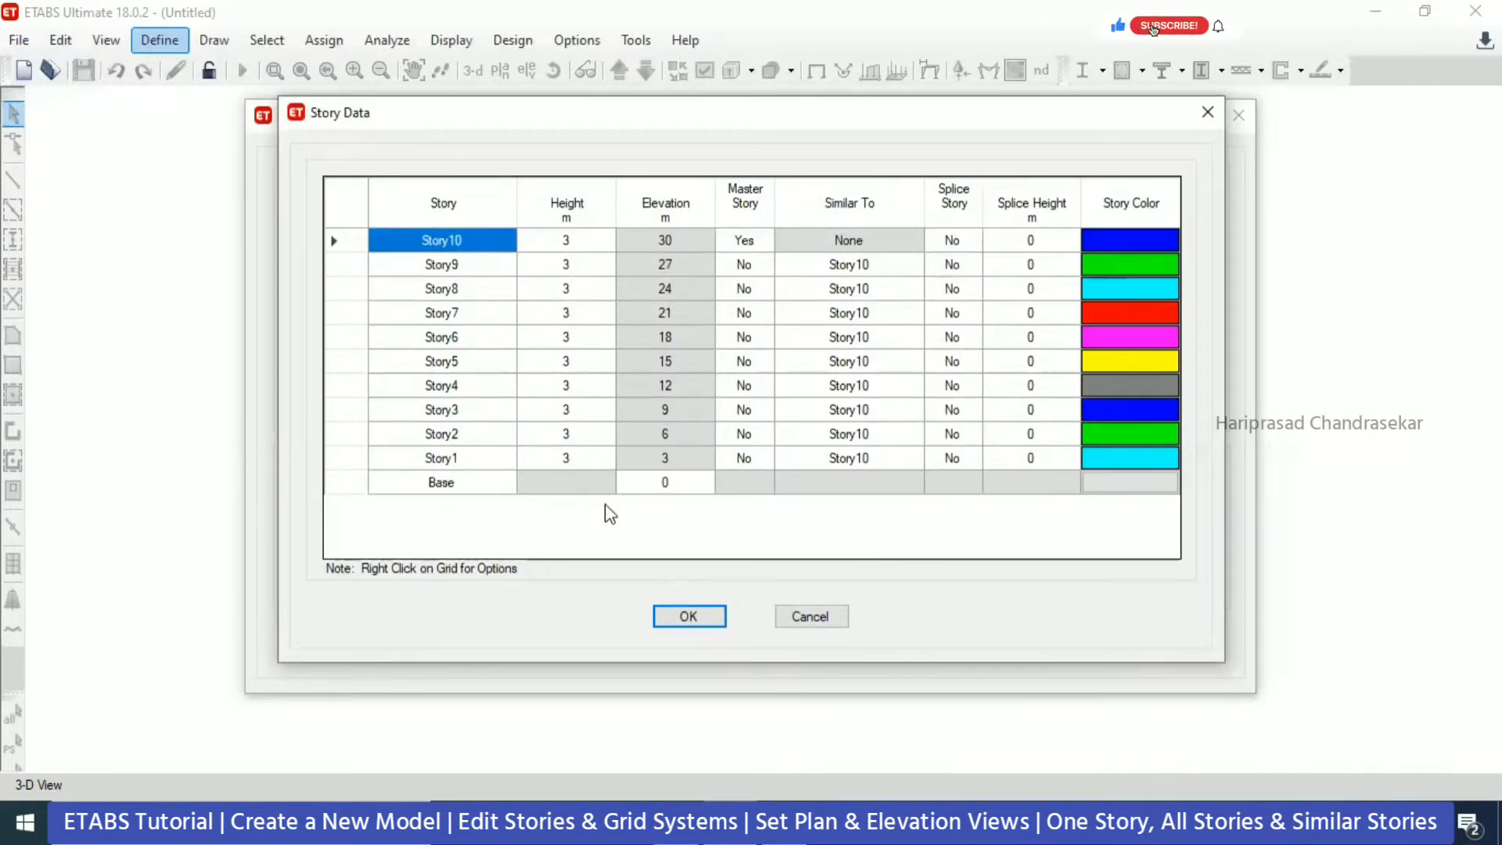
- Try the names 1st Floor and FF for the lowest story and restore its name to Story1
double_click(482, 458)
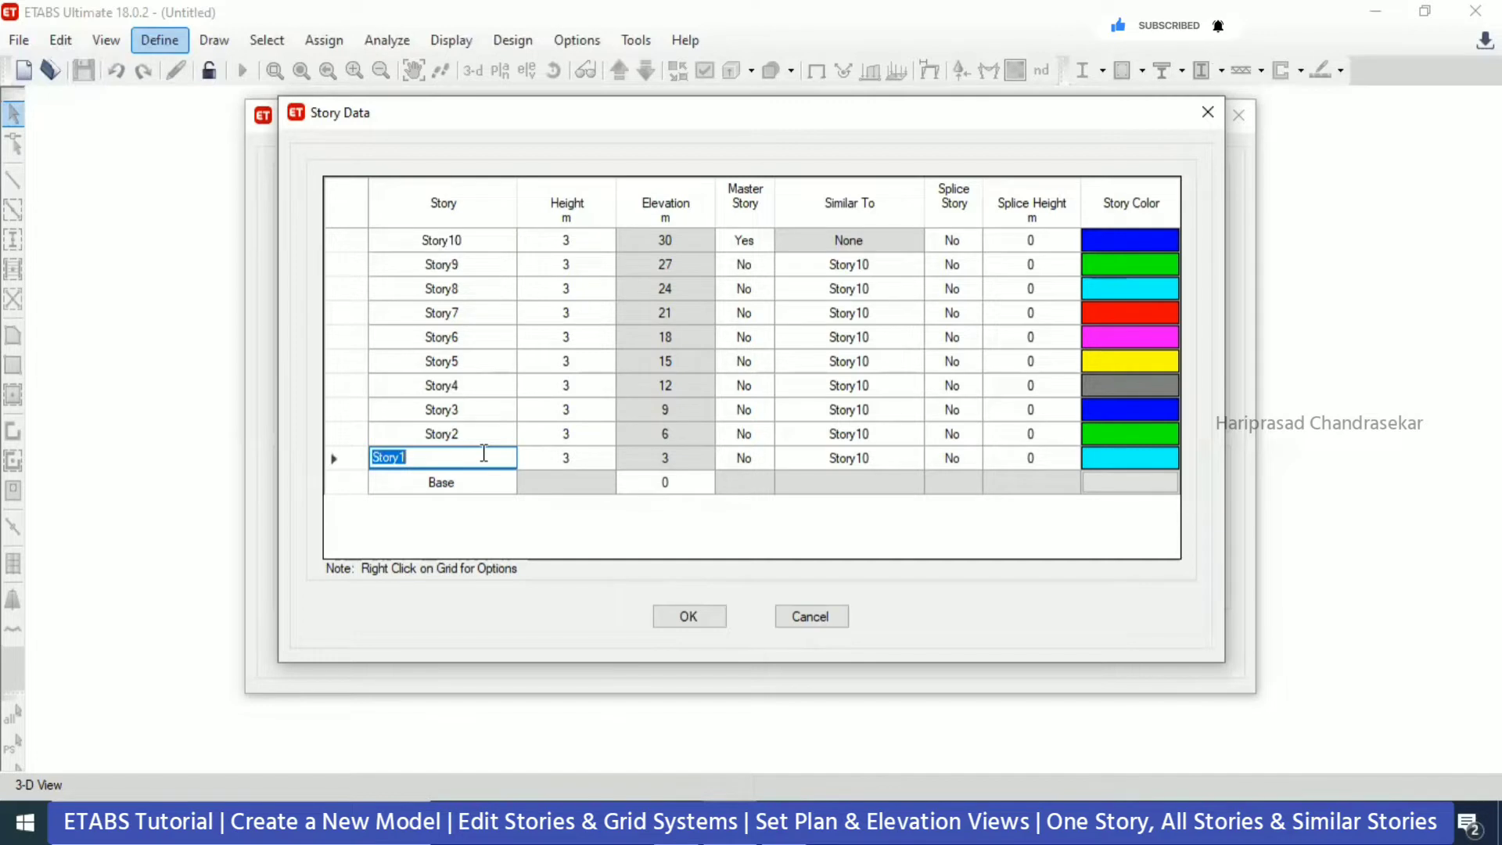
text(F)
text(st Floor)
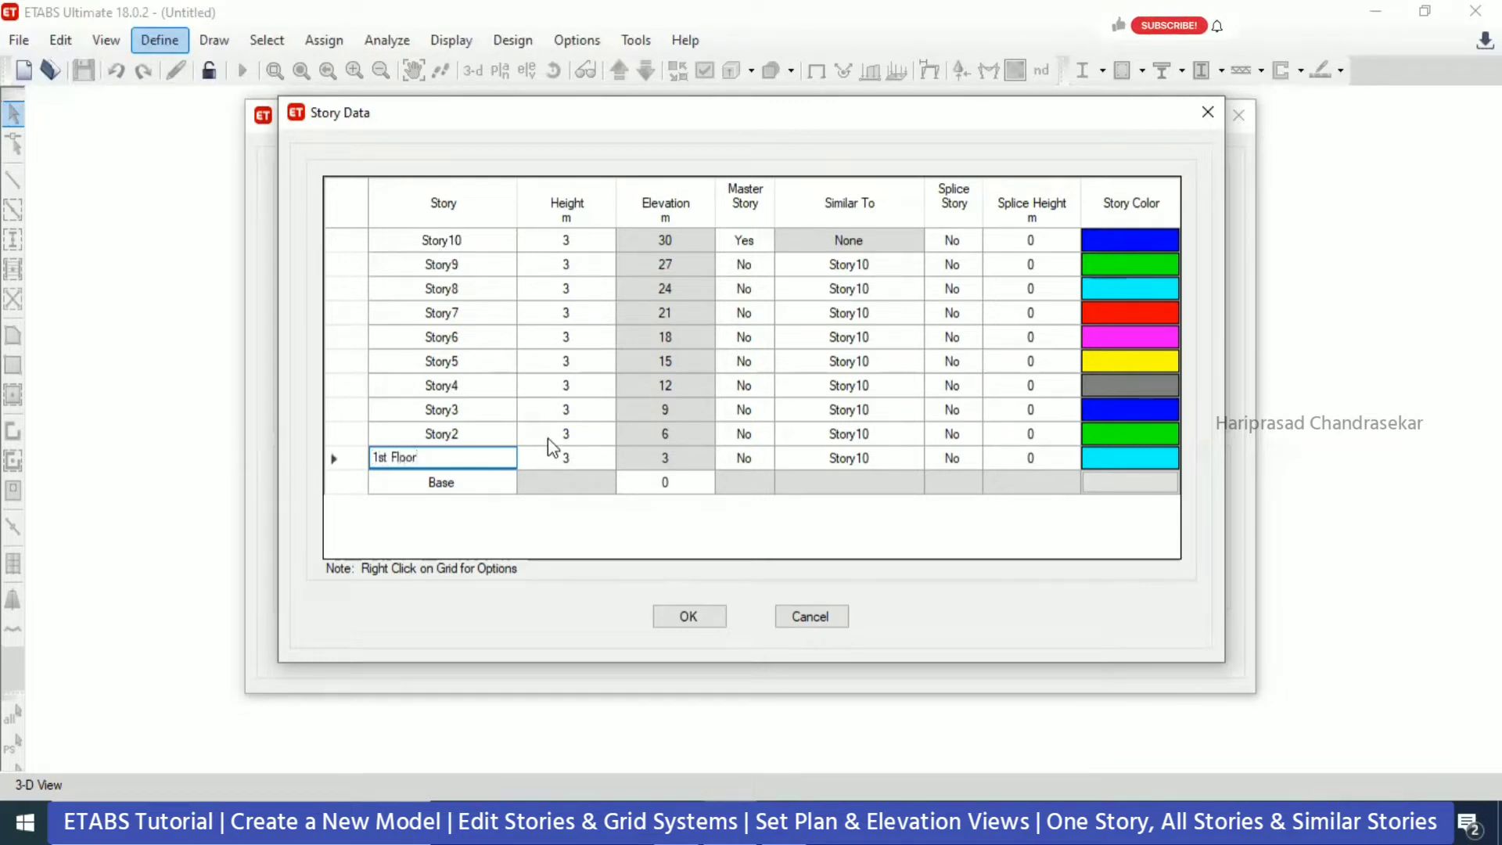
key(Return)
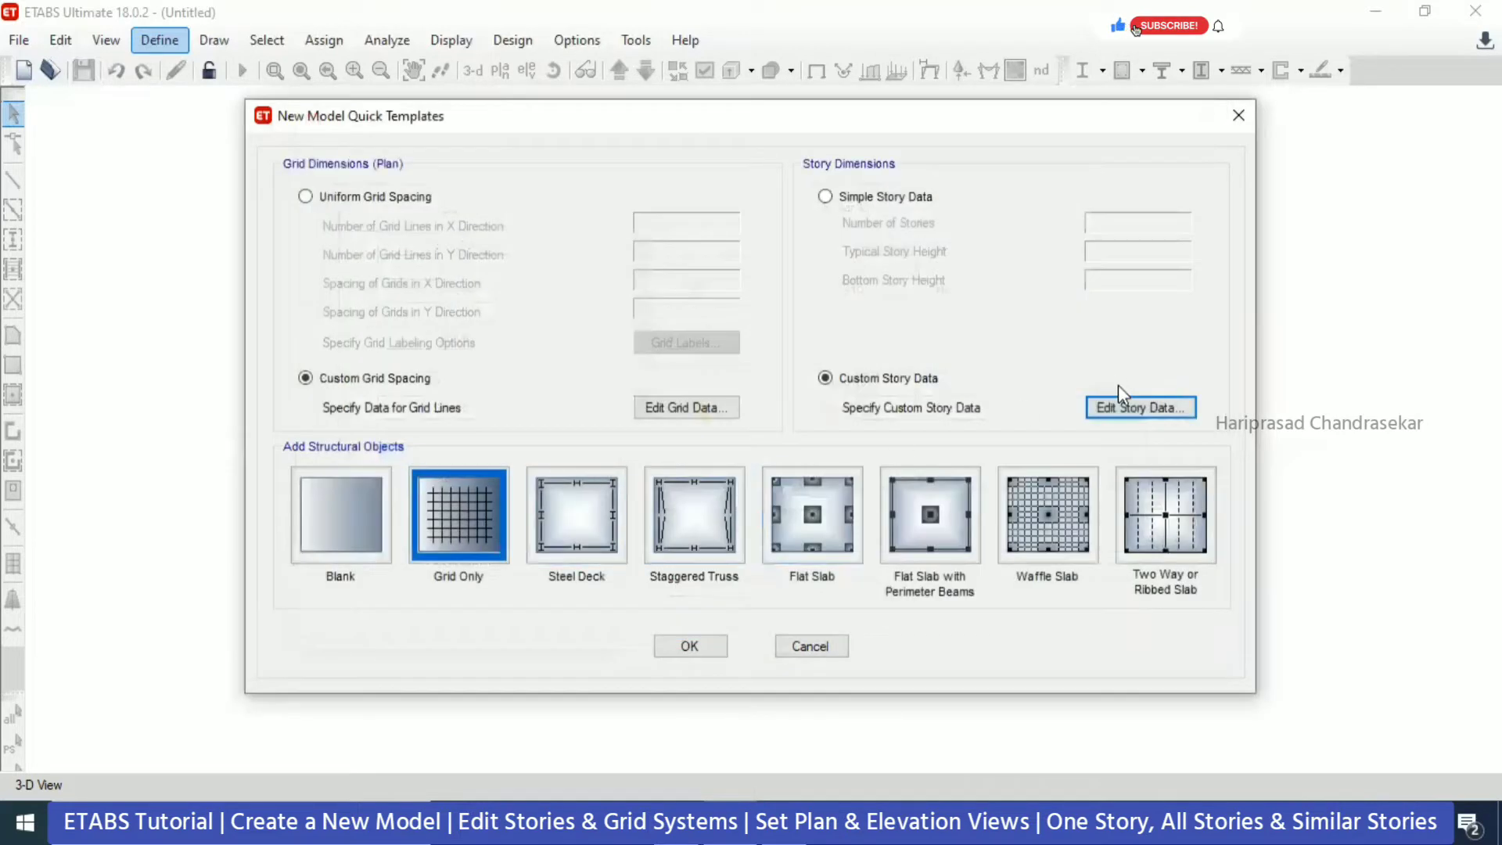
click(1120, 407)
click(502, 460)
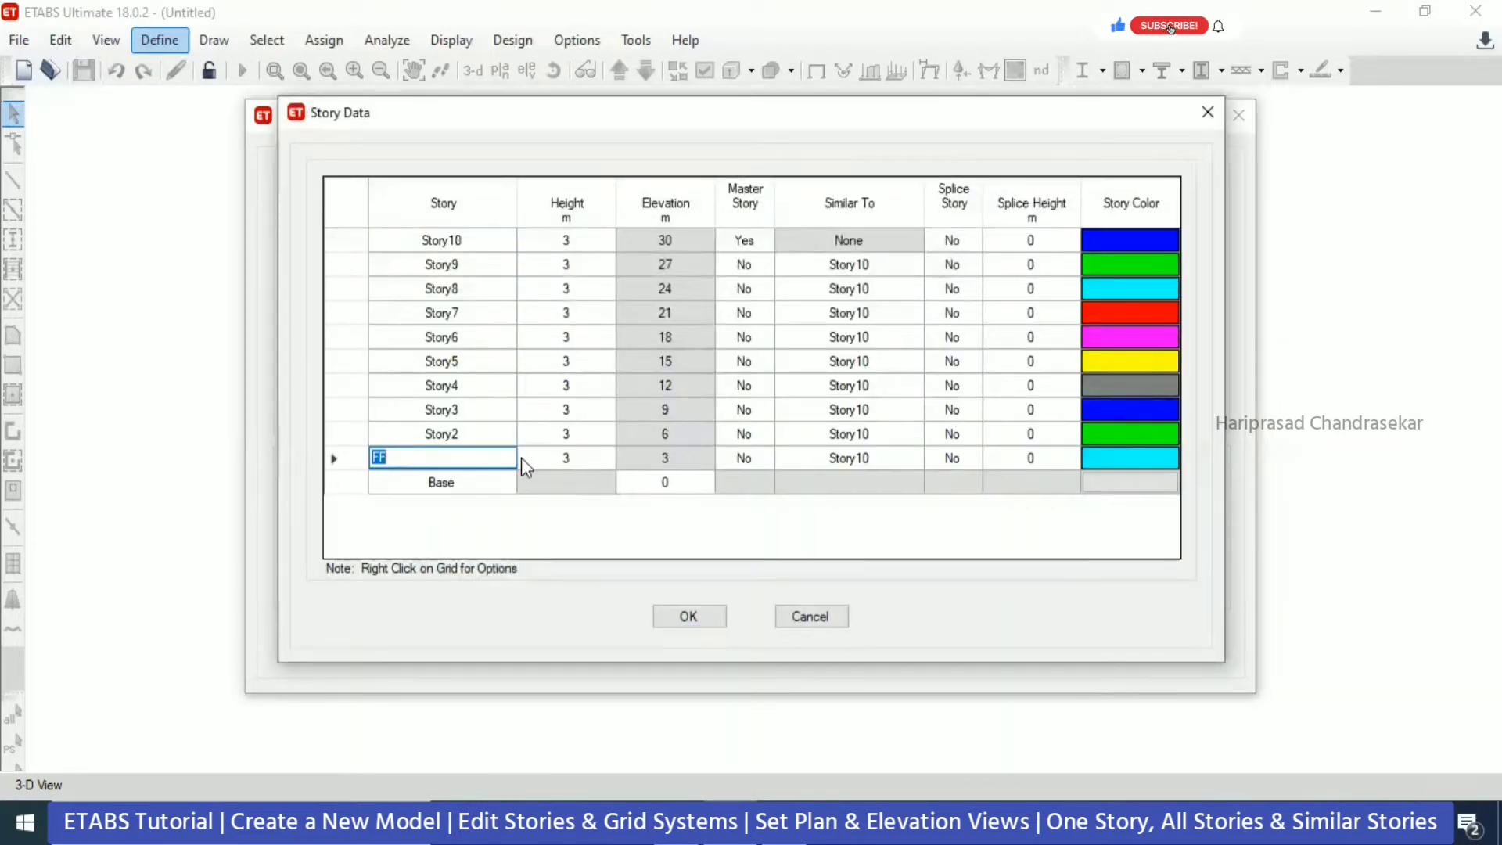
text(Story1)
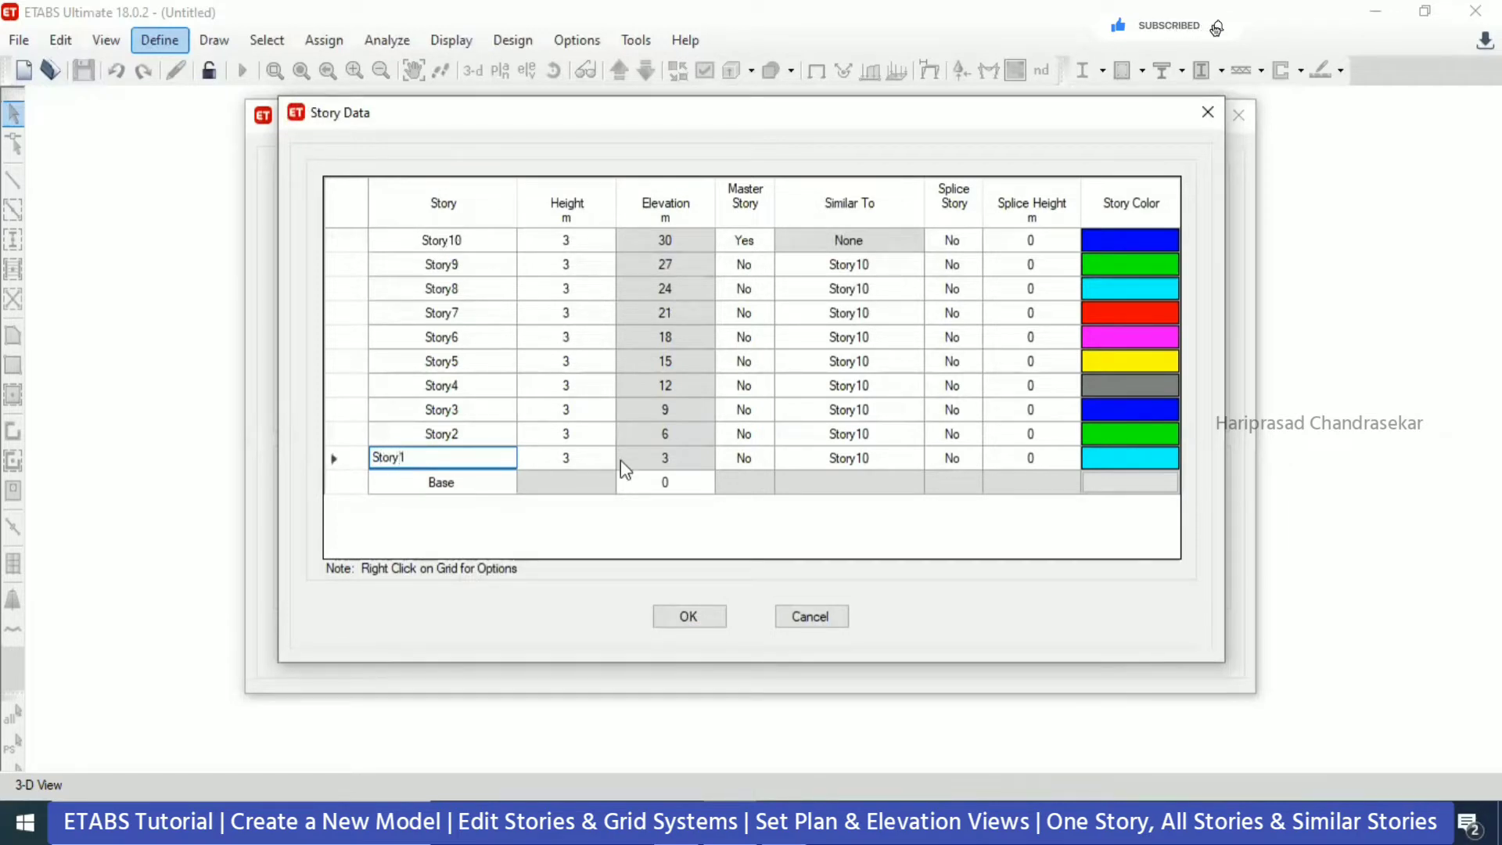
- Set the height of Story1 to 4 m in the story table
click(569, 458)
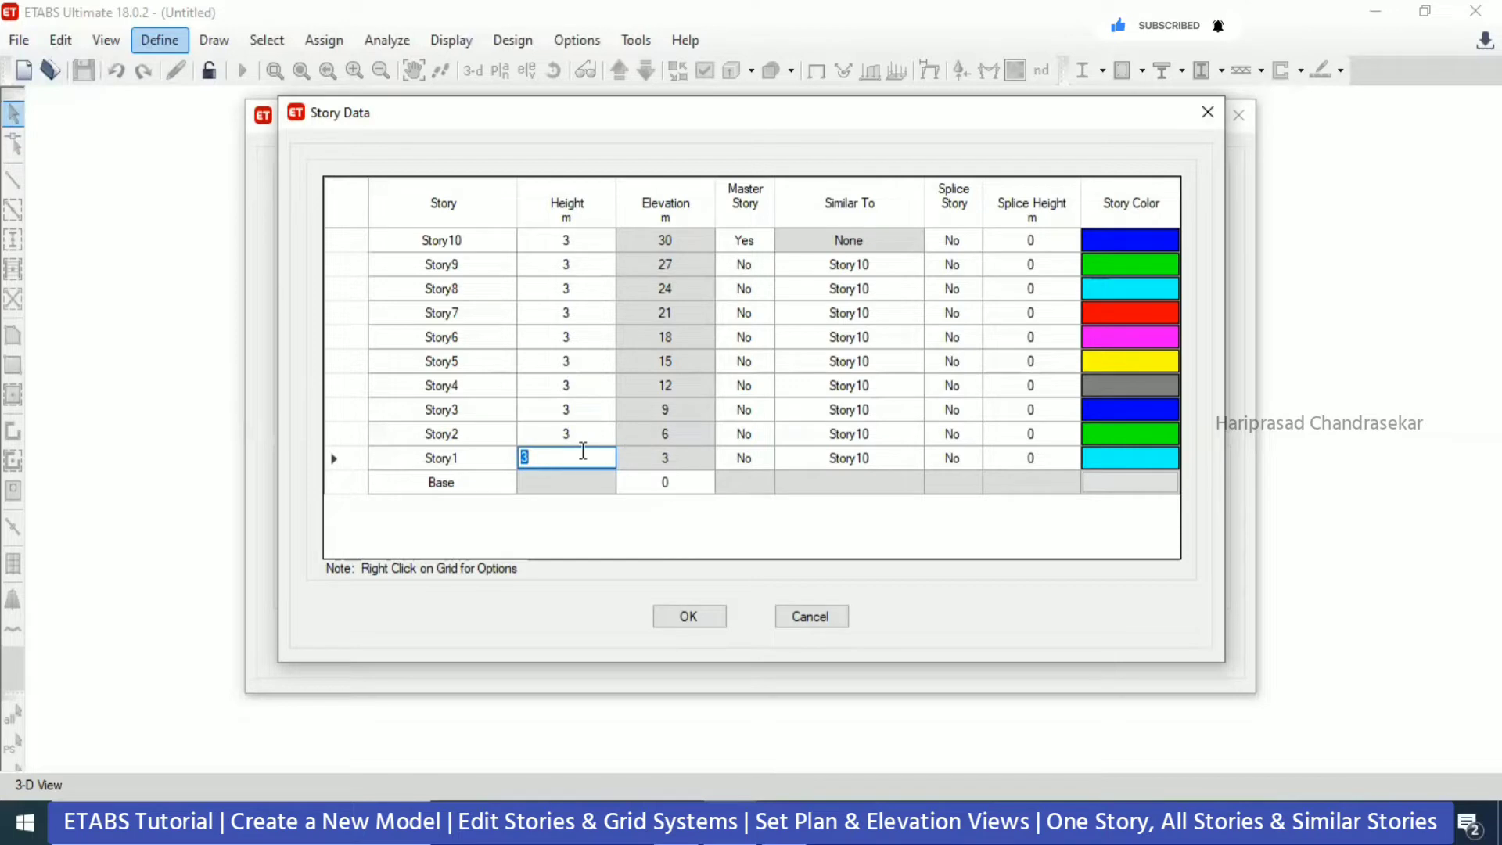
text(4)
key(Up)
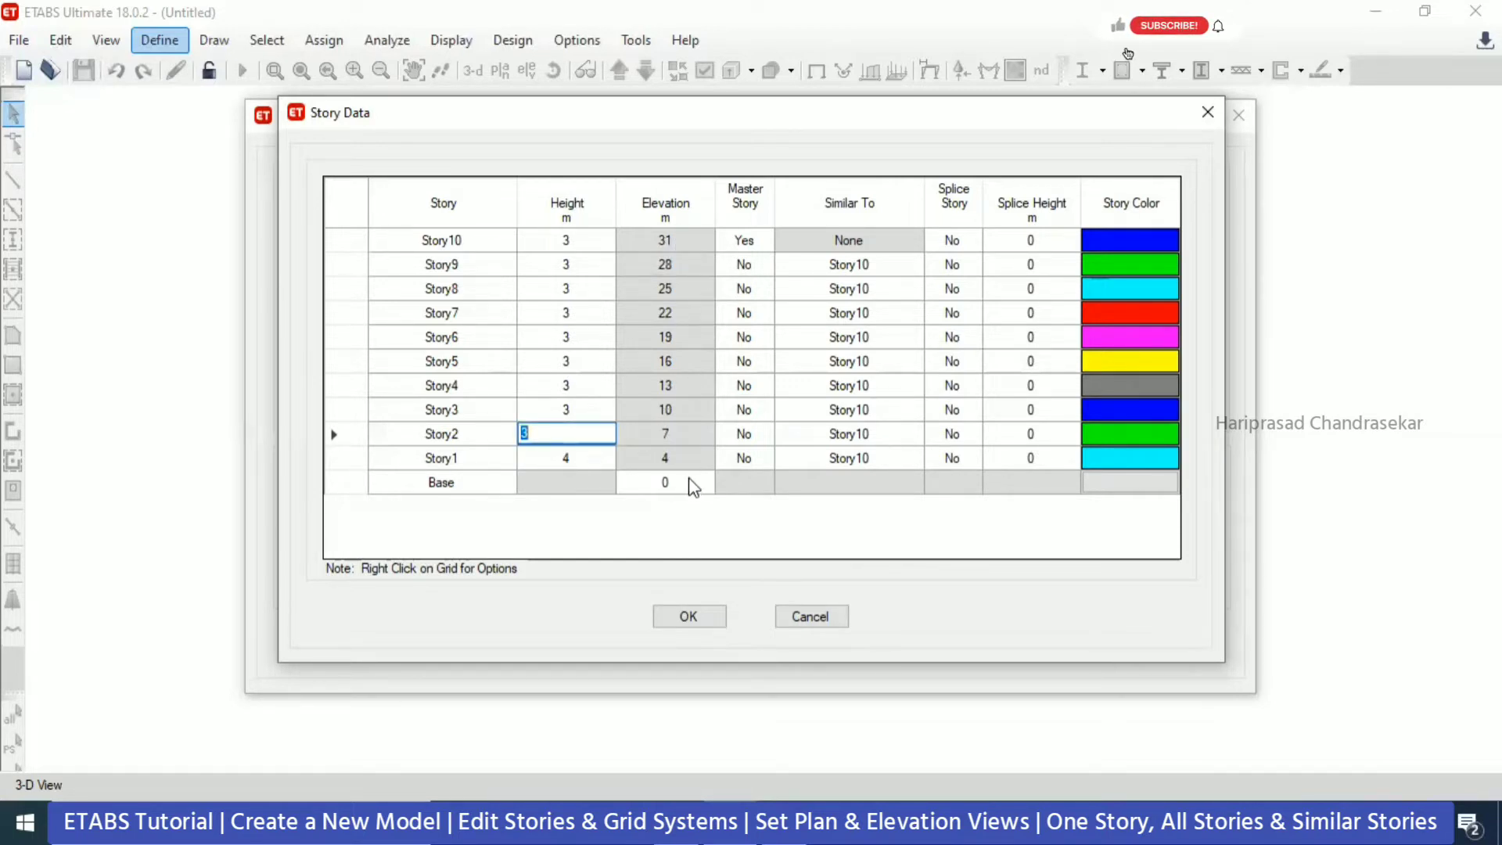
click(900, 244)
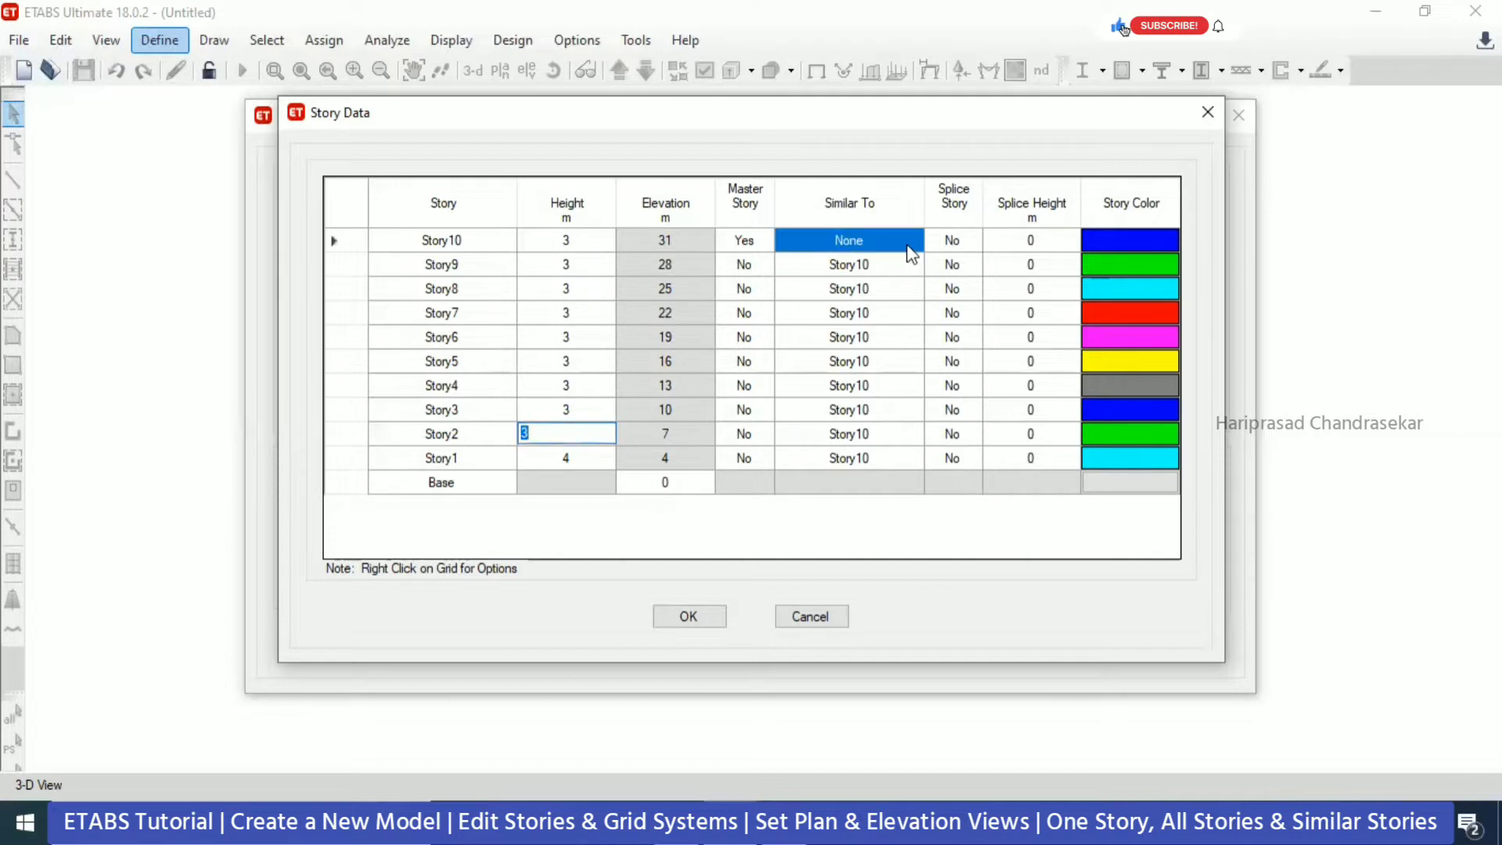
double_click(750, 240)
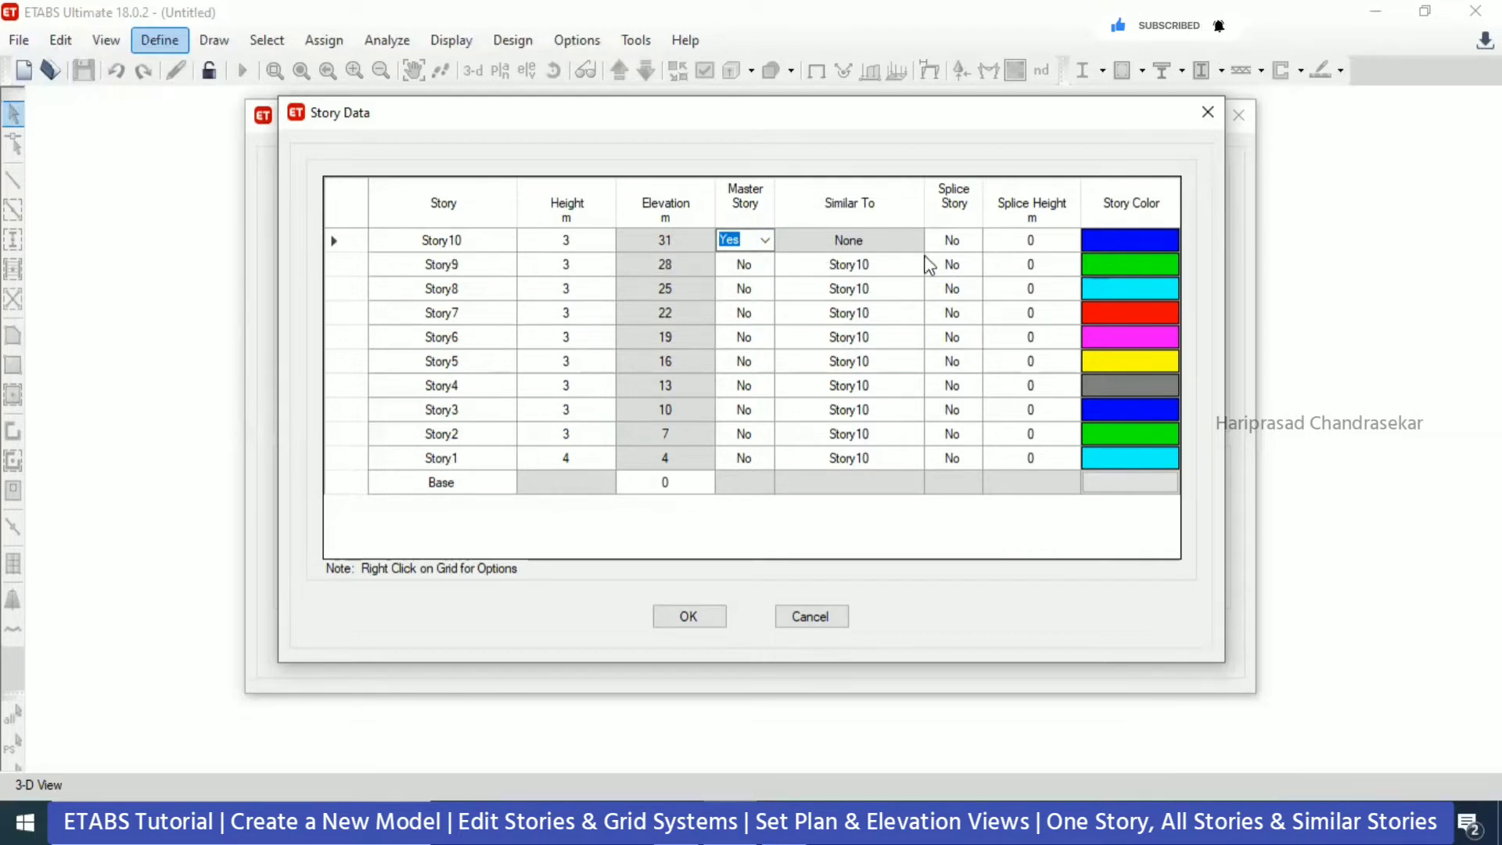
click(867, 268)
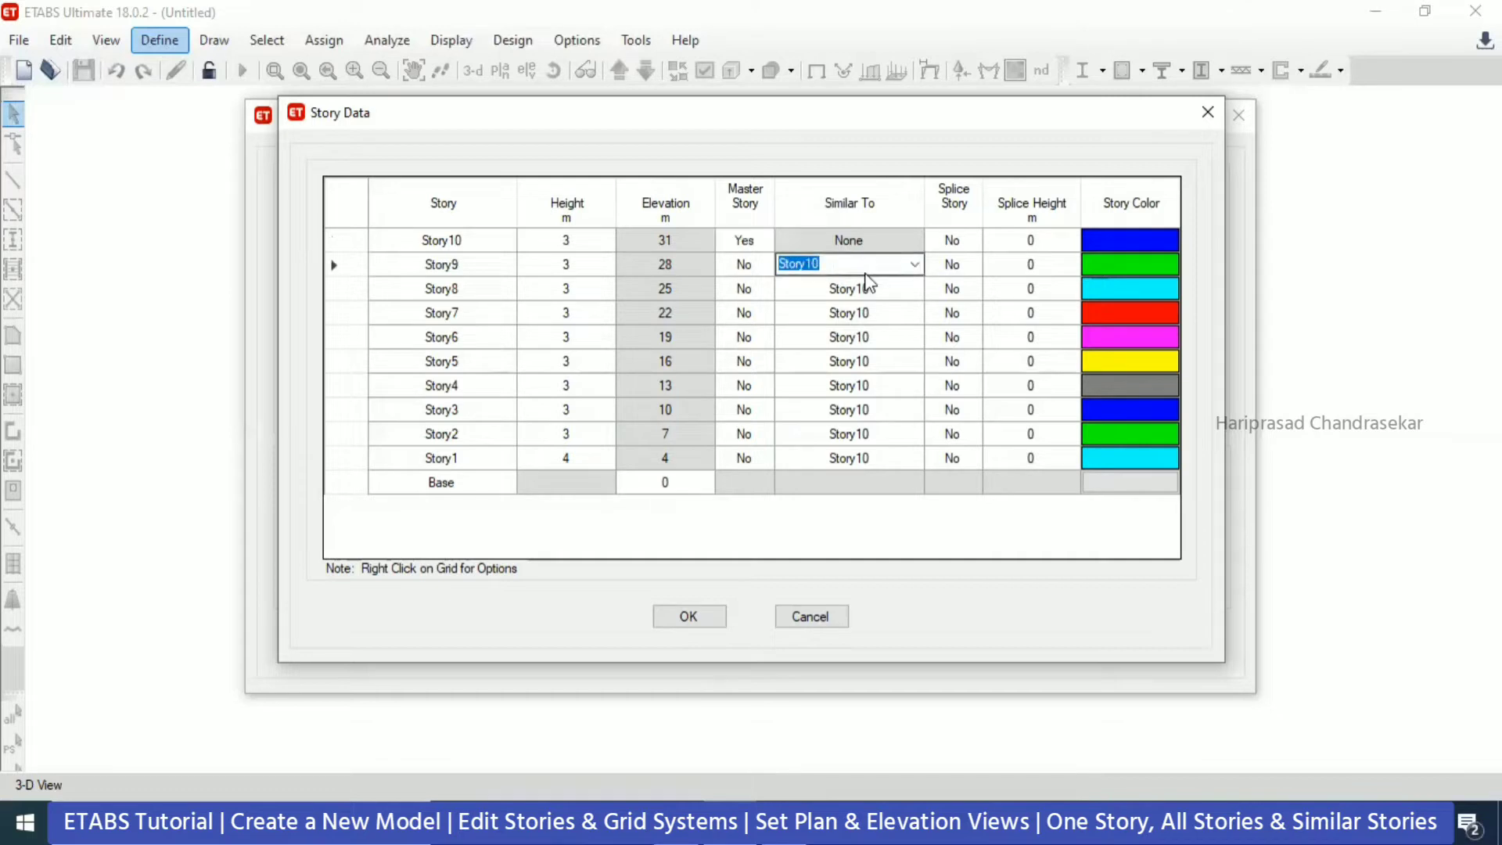
key(Down)
key(Down)
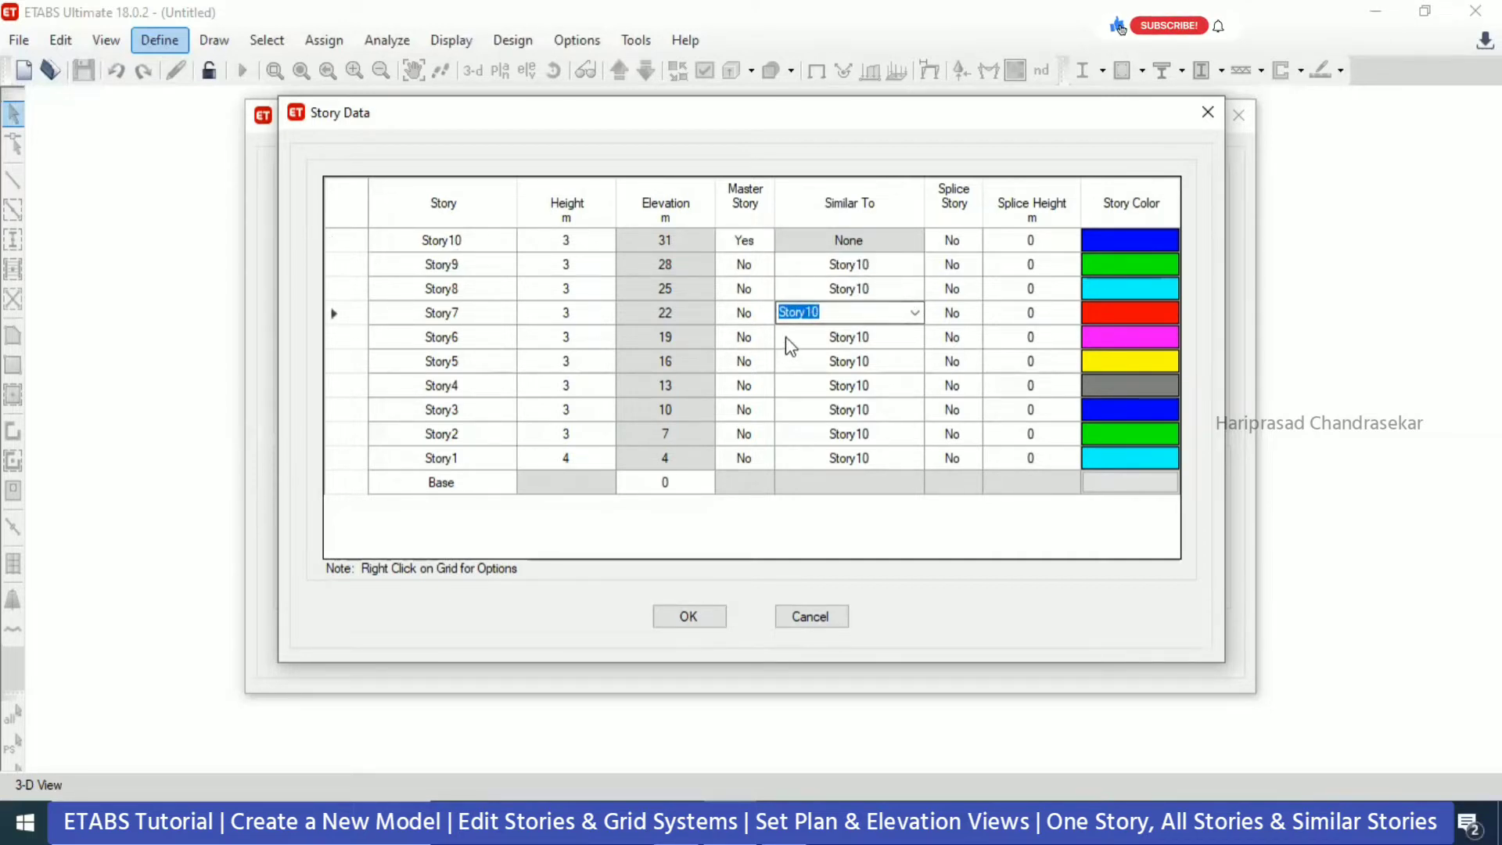
- Make Story1 a master story and remove the master story setting from Story10
click(757, 458)
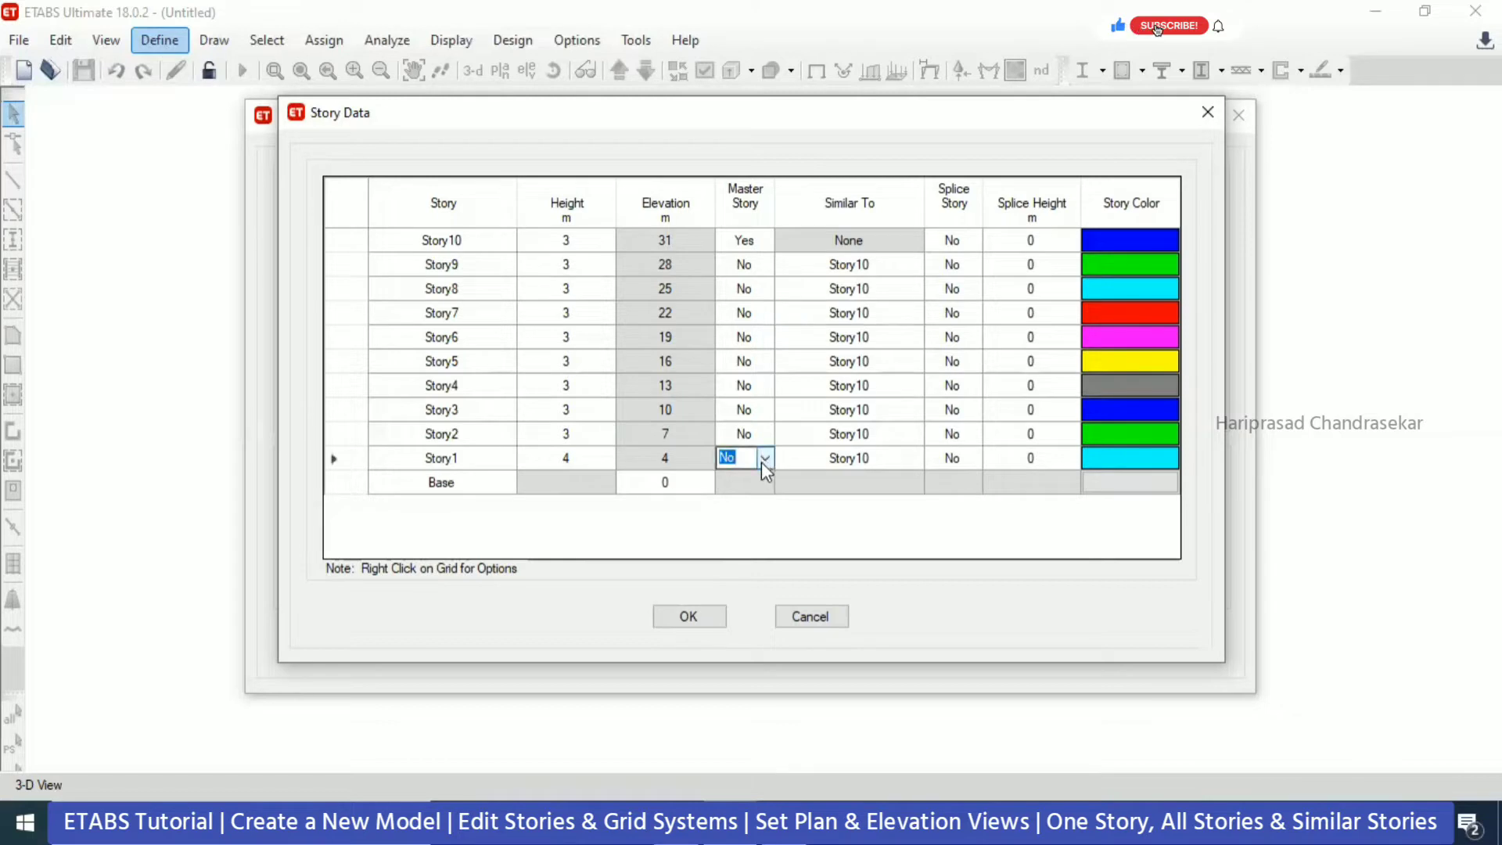
click(763, 460)
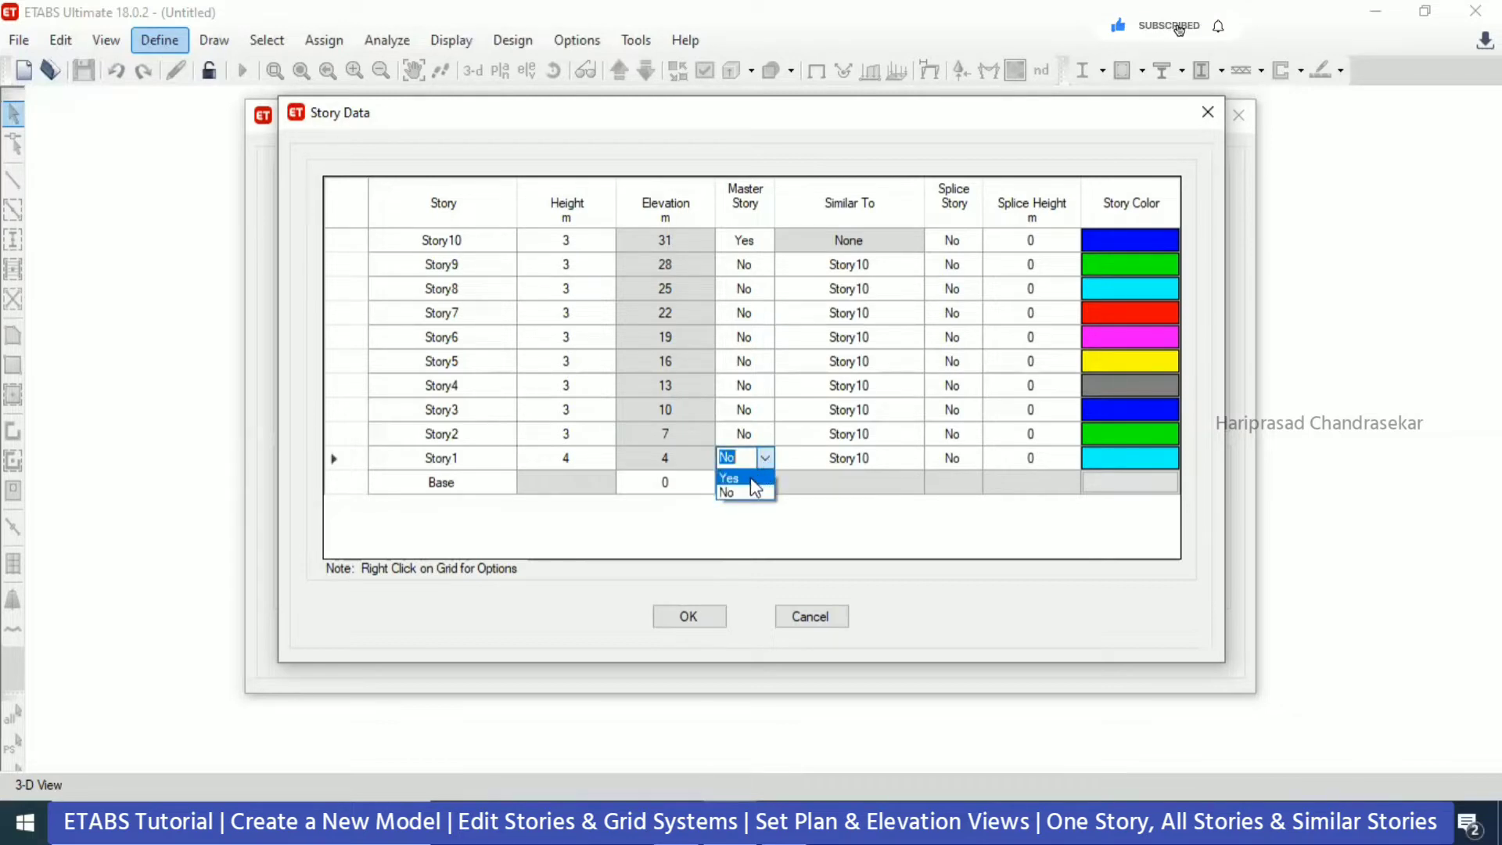
click(741, 480)
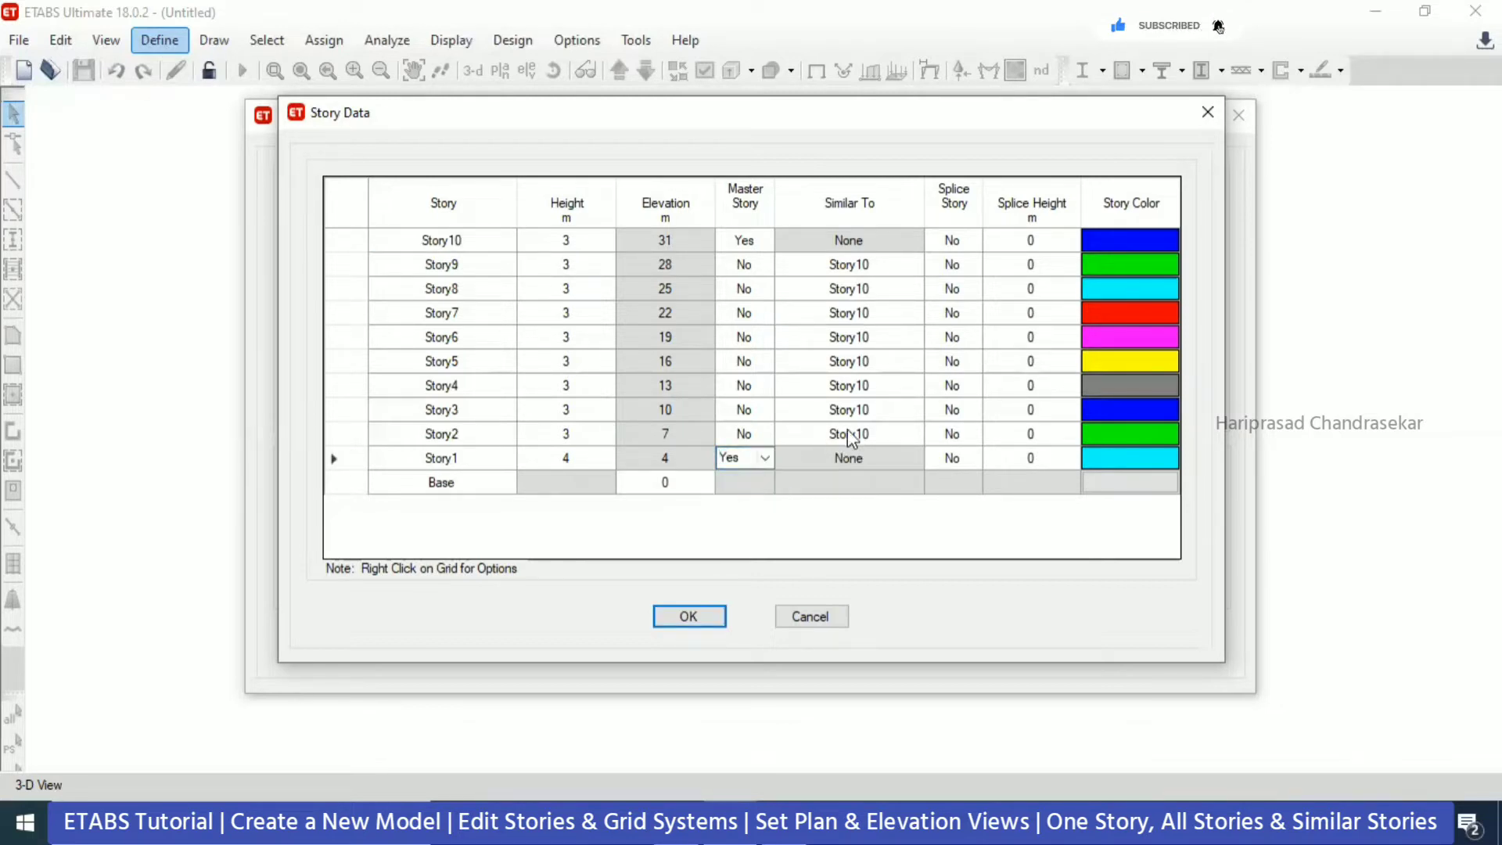
click(768, 241)
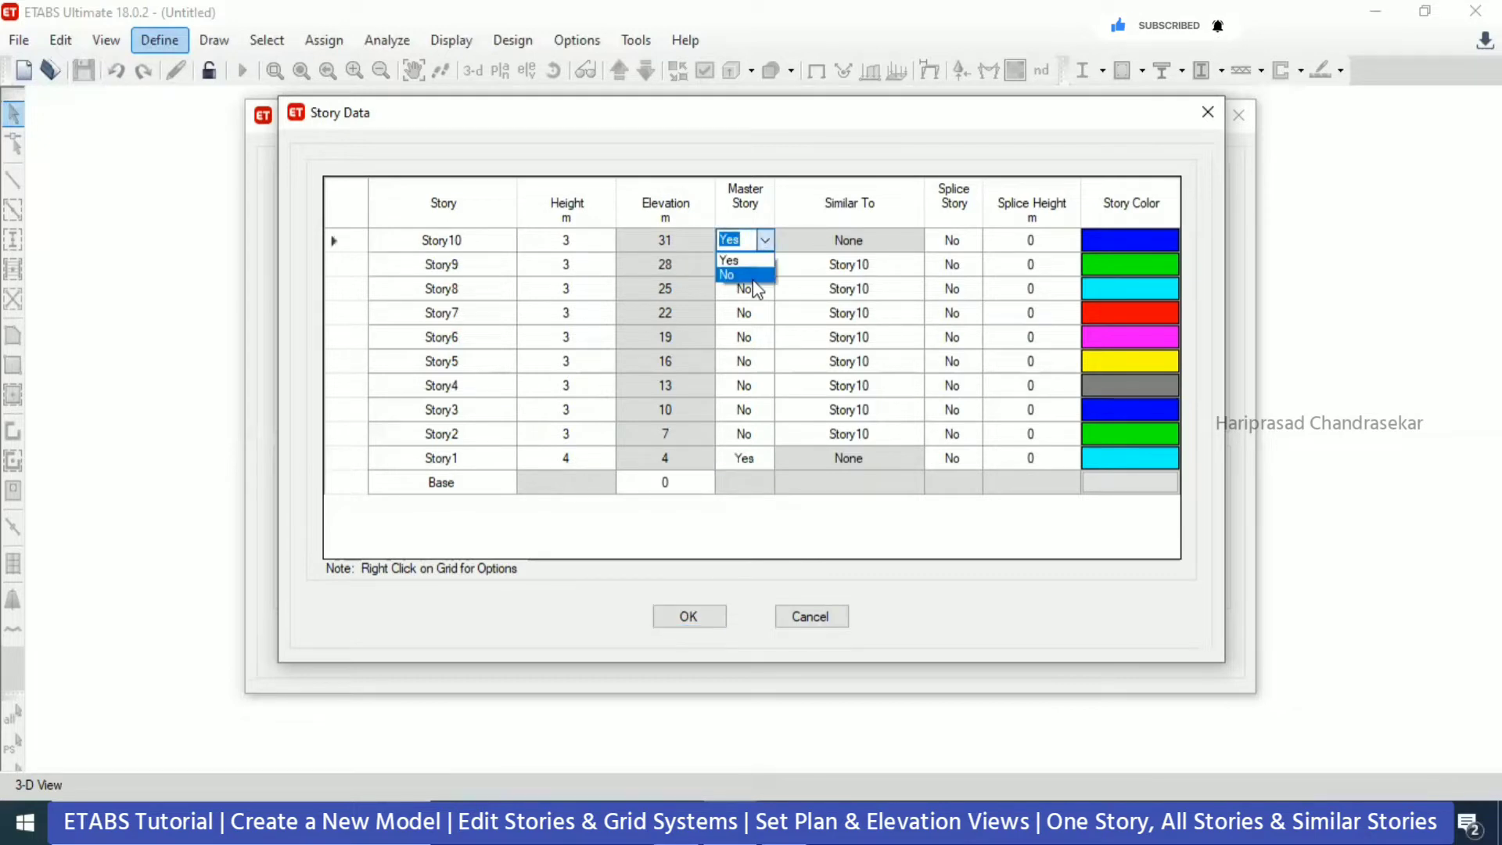
click(753, 277)
- Set Story2, Story3 and Story4 similar to Story1
click(912, 435)
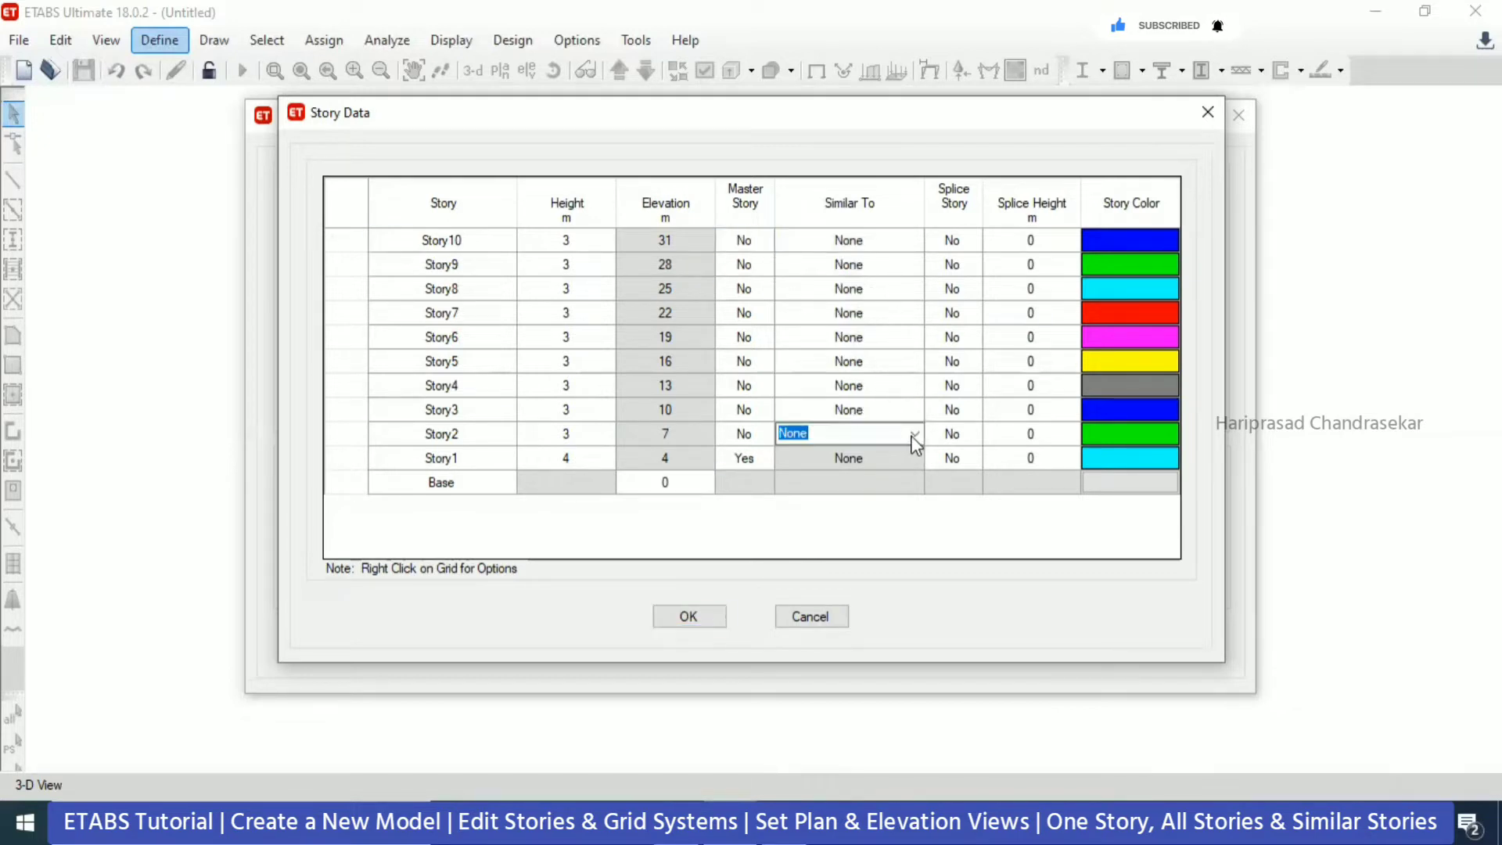
click(831, 468)
click(915, 411)
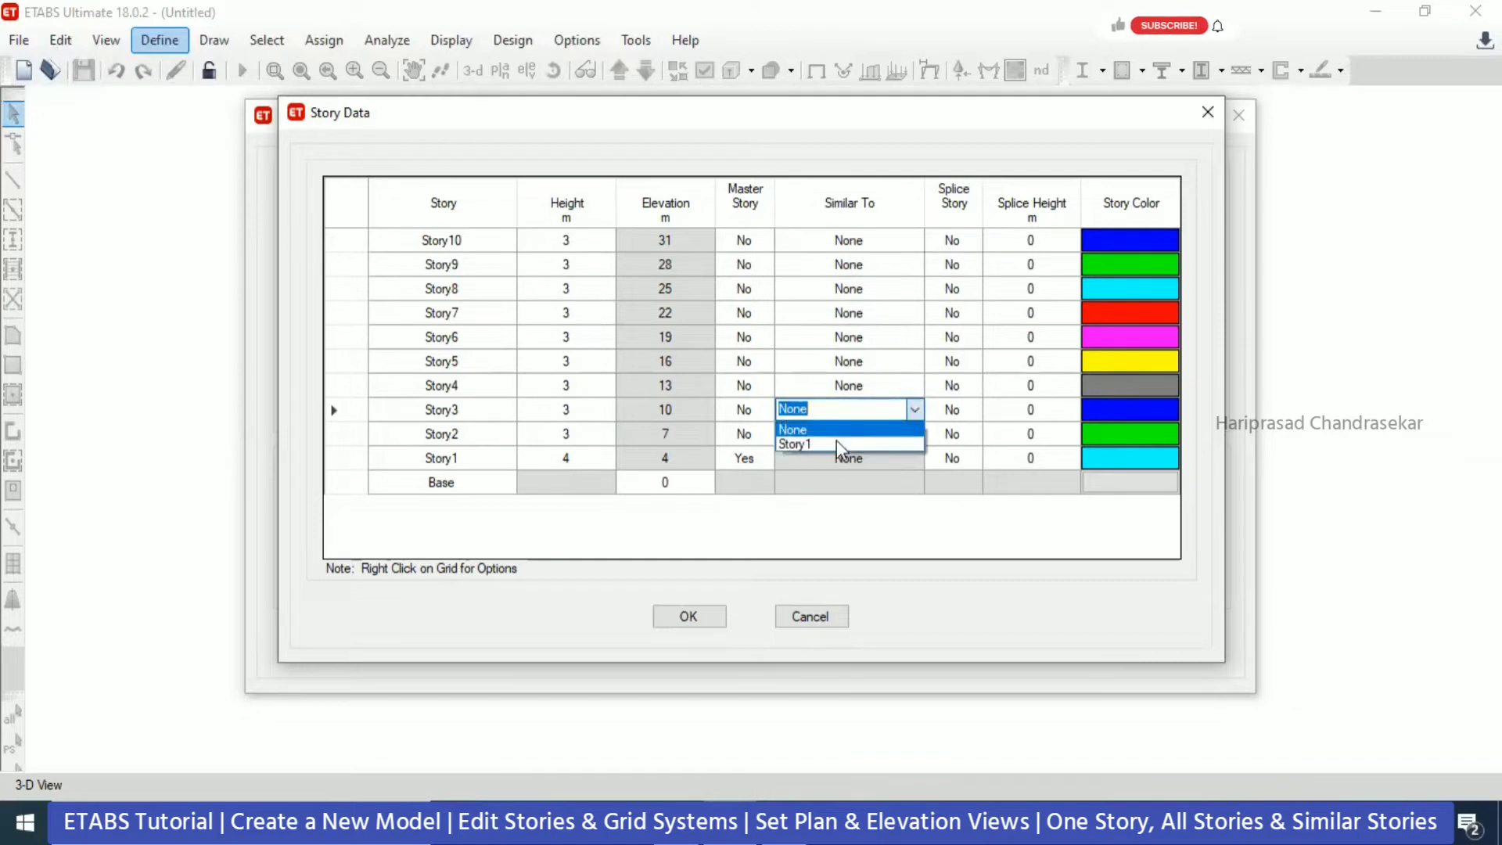
click(837, 444)
click(918, 385)
click(916, 386)
click(876, 429)
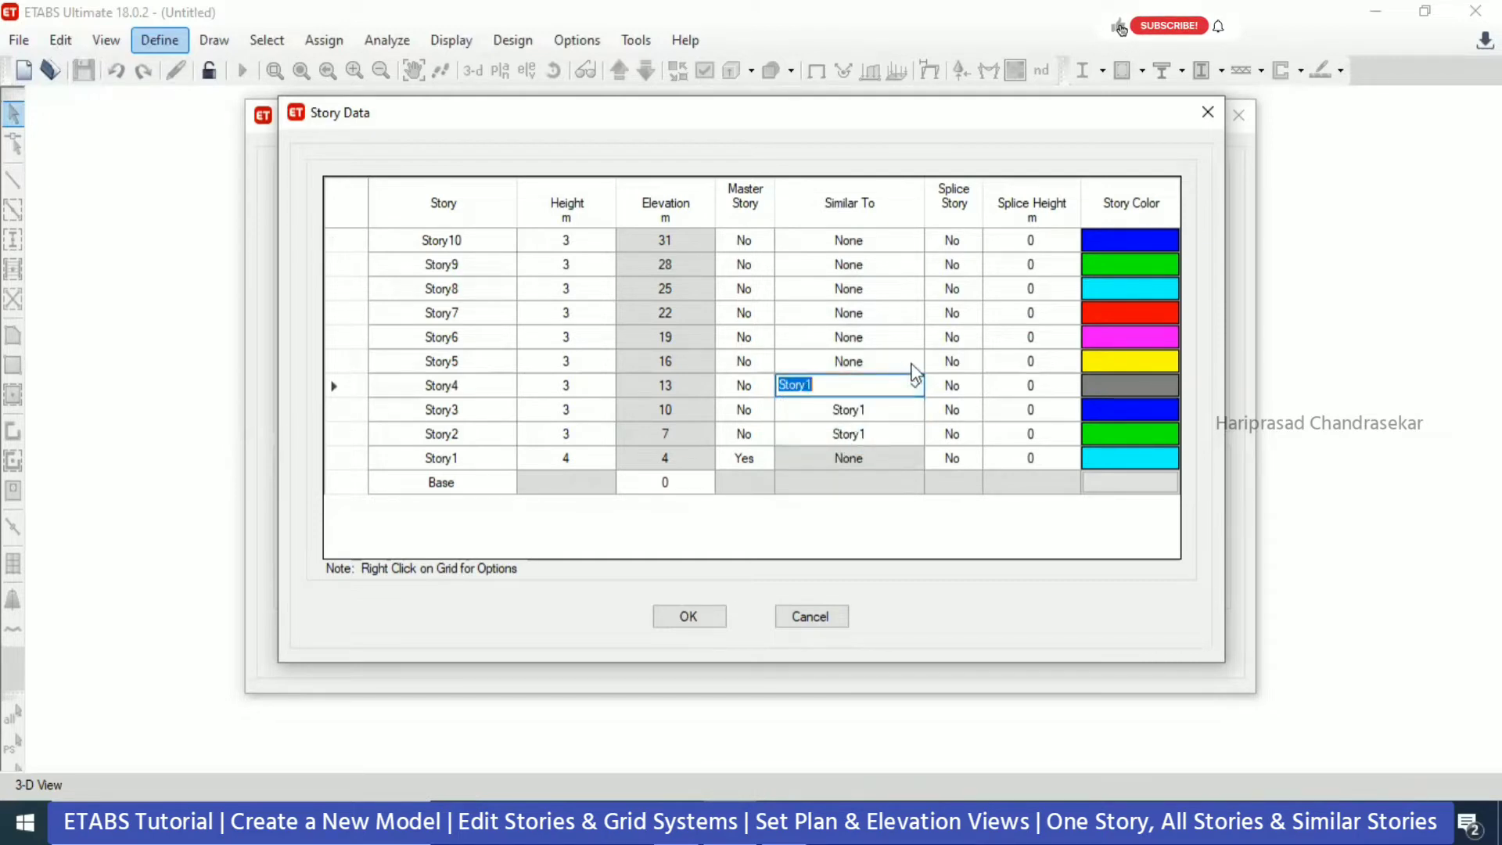
- Remove the master story setting from Story1 and make Story2 the master story instead
click(749, 458)
click(764, 458)
click(727, 493)
click(743, 434)
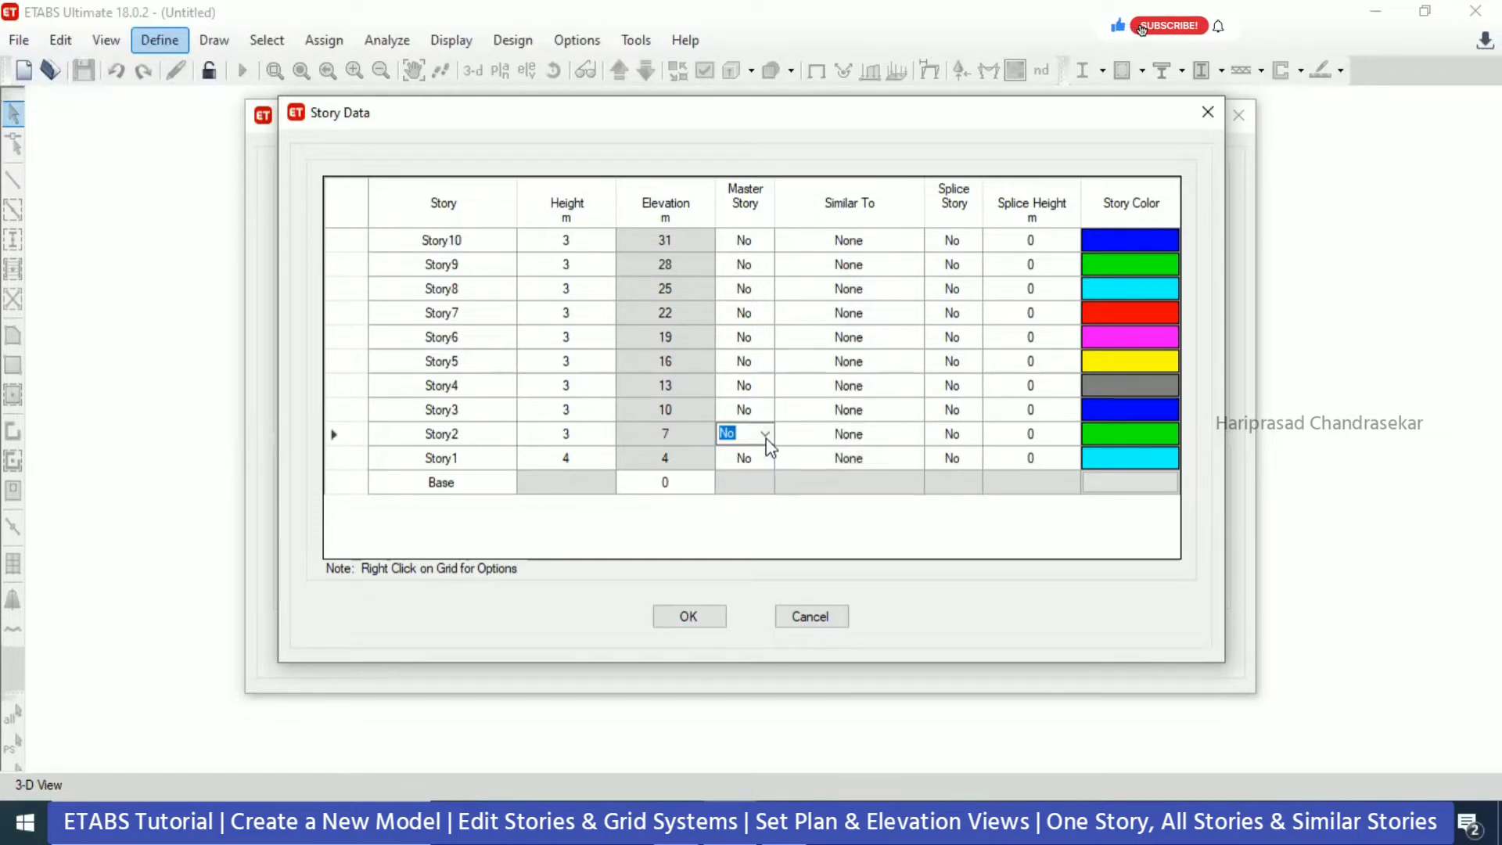
click(764, 434)
click(732, 454)
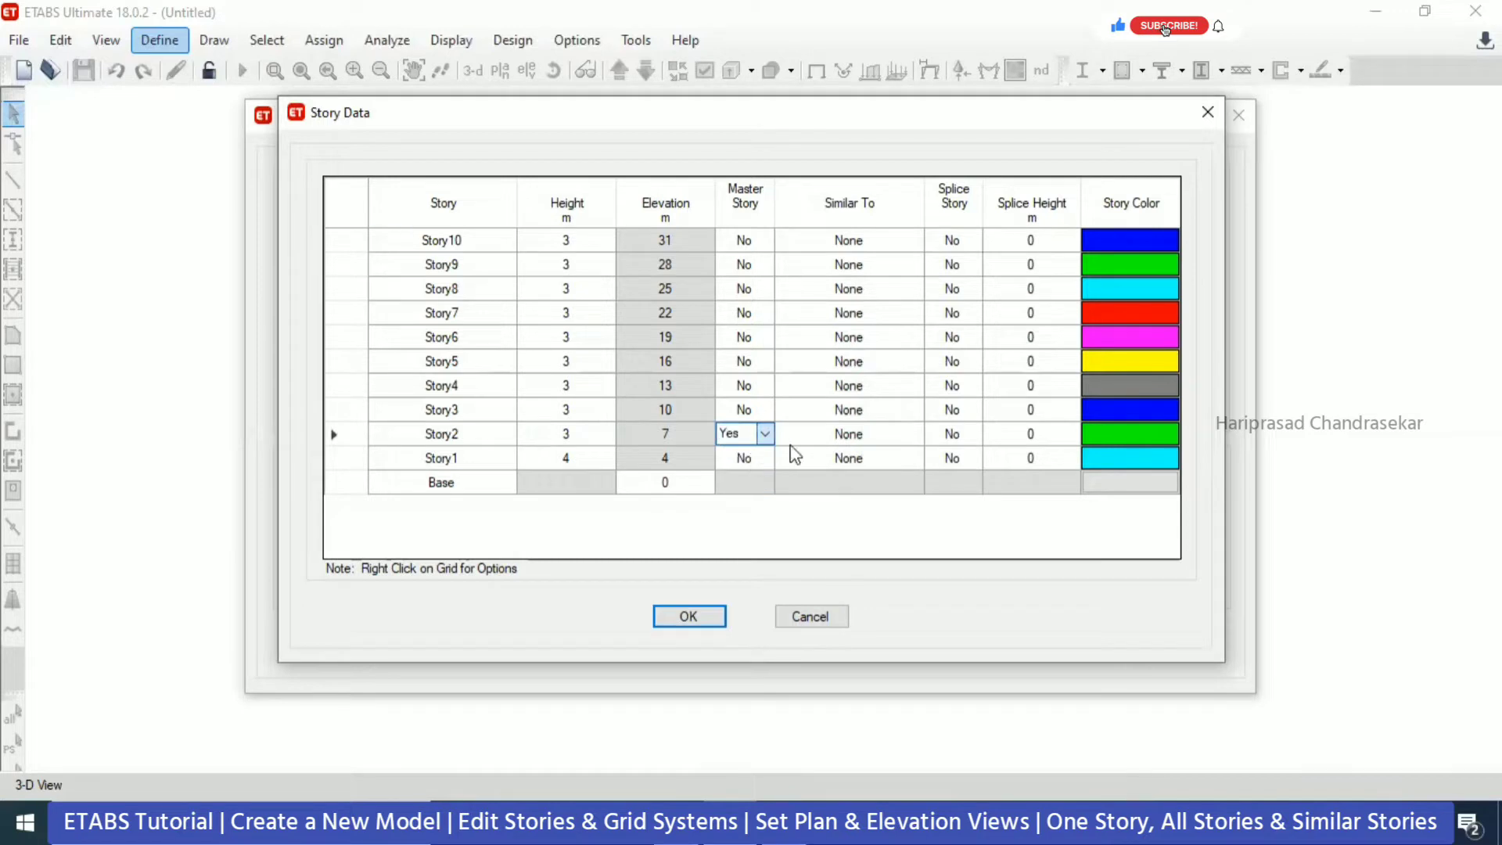
- Set Story3, Story4 and Story5 similar to Story2 in the story table
click(918, 435)
click(915, 410)
click(915, 410)
click(866, 443)
click(915, 385)
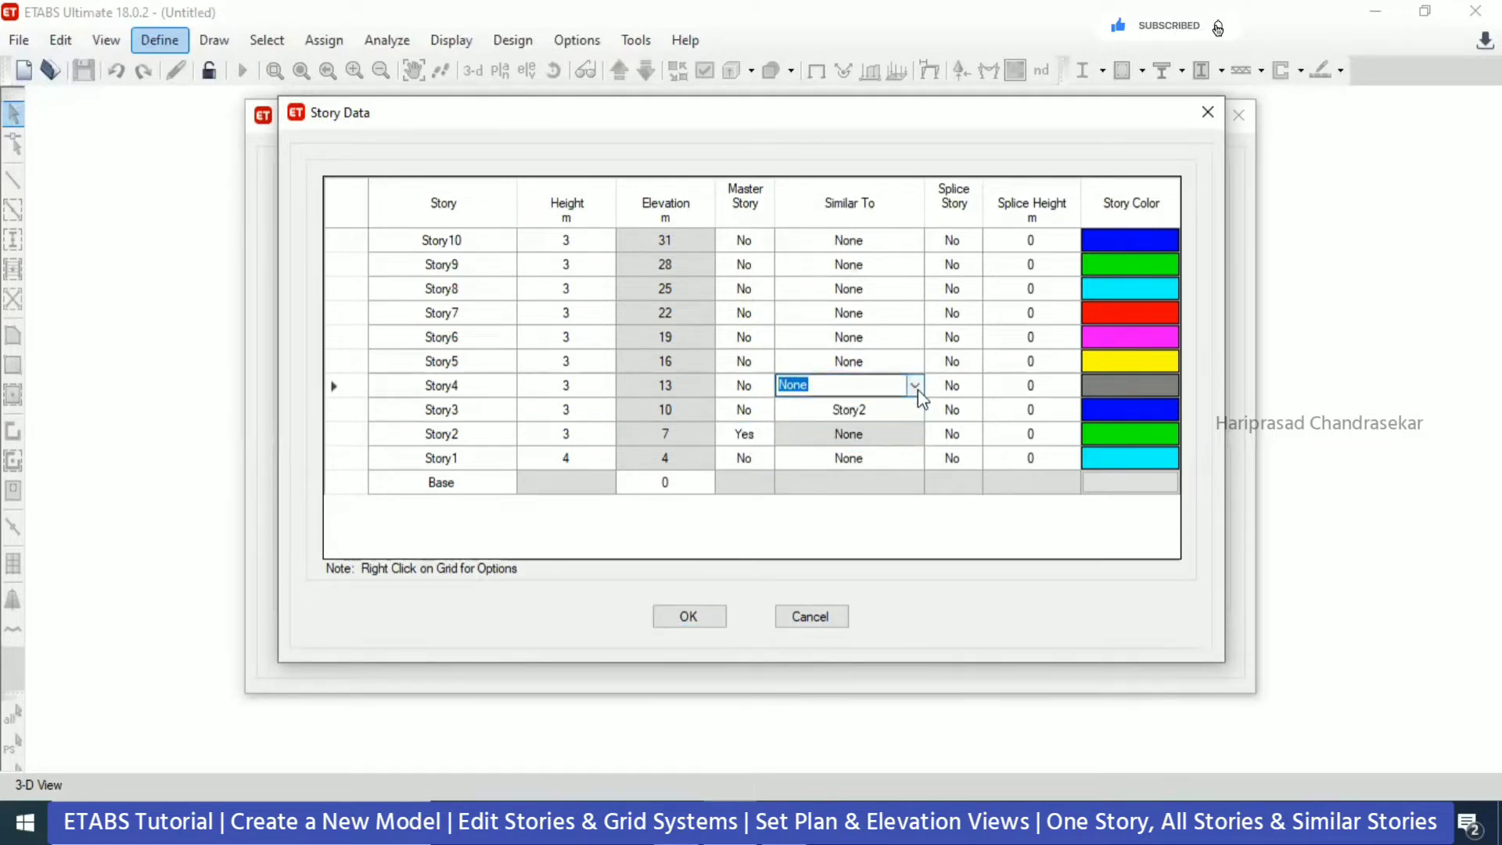
click(914, 385)
click(859, 425)
click(914, 360)
click(914, 360)
click(867, 395)
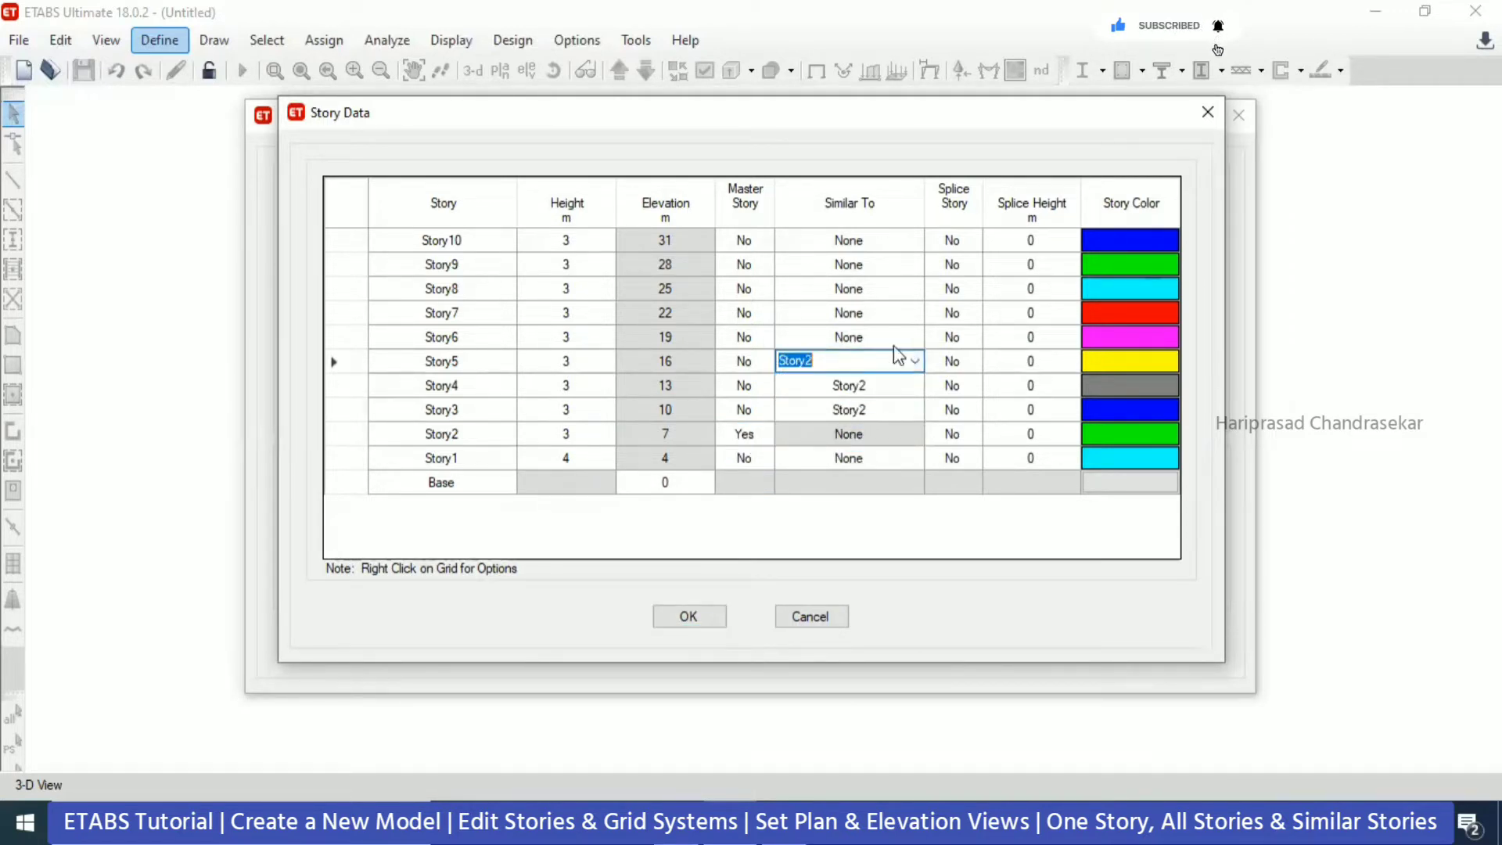
- Set Story6, Story7, Story8 and Story9 similar to Story2 in the story table
click(915, 337)
click(915, 337)
click(865, 379)
click(915, 313)
click(915, 313)
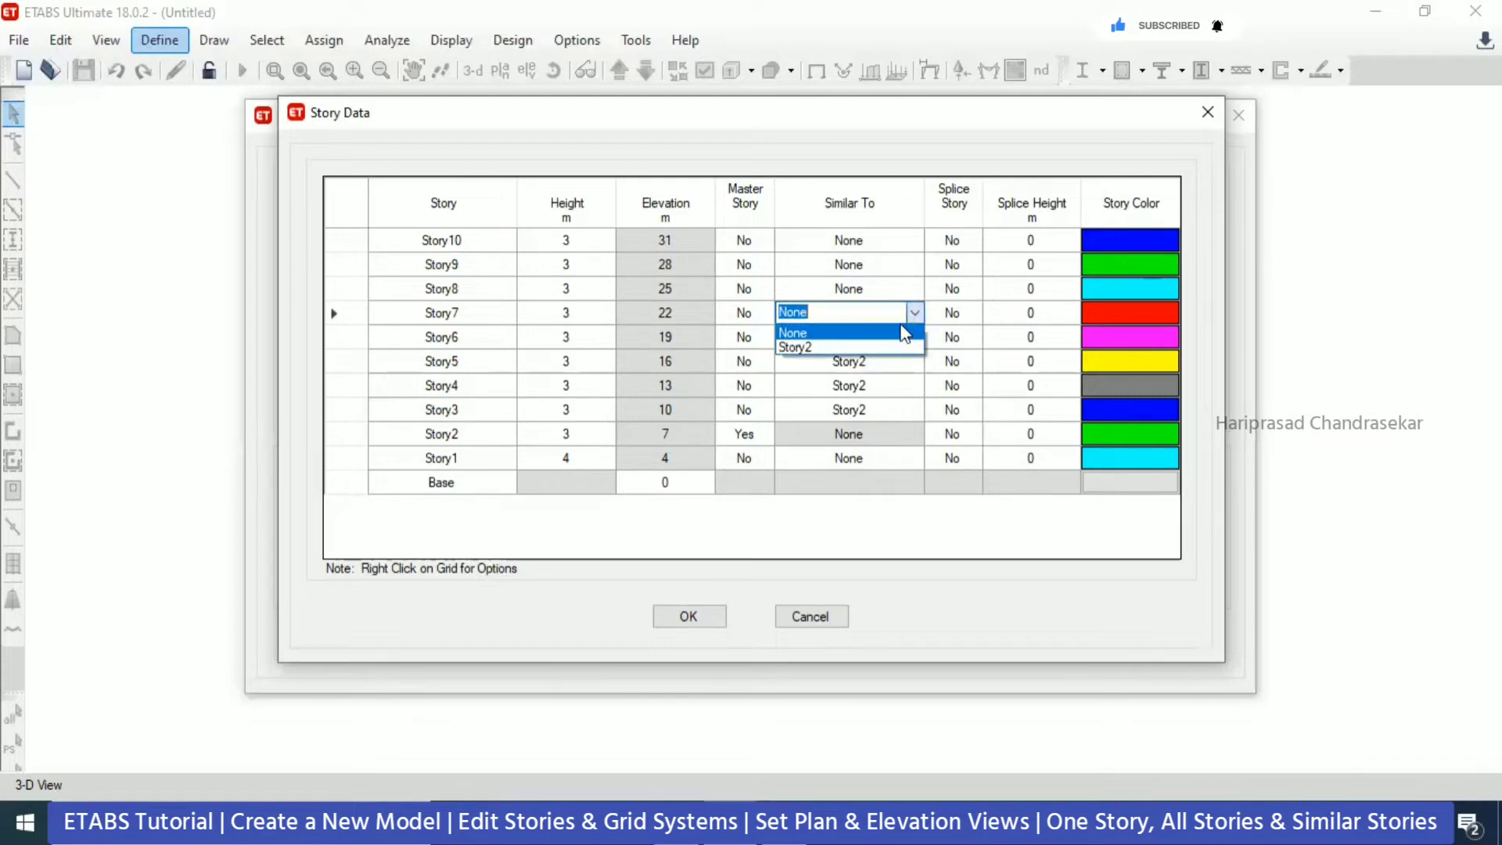
click(872, 347)
click(914, 289)
click(915, 288)
click(867, 323)
click(914, 264)
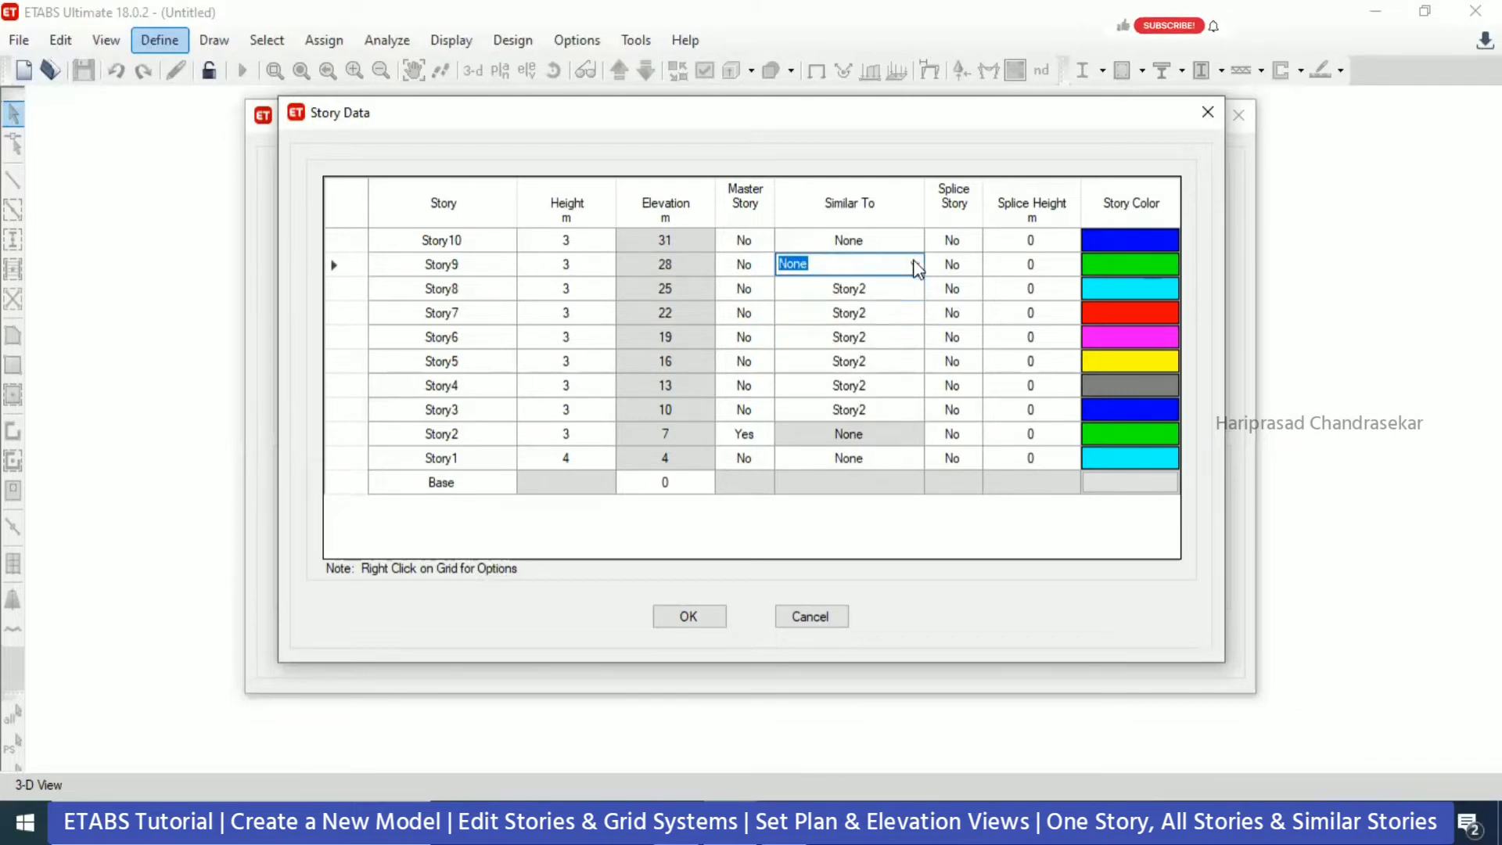
click(915, 265)
click(885, 300)
click(915, 240)
click(915, 241)
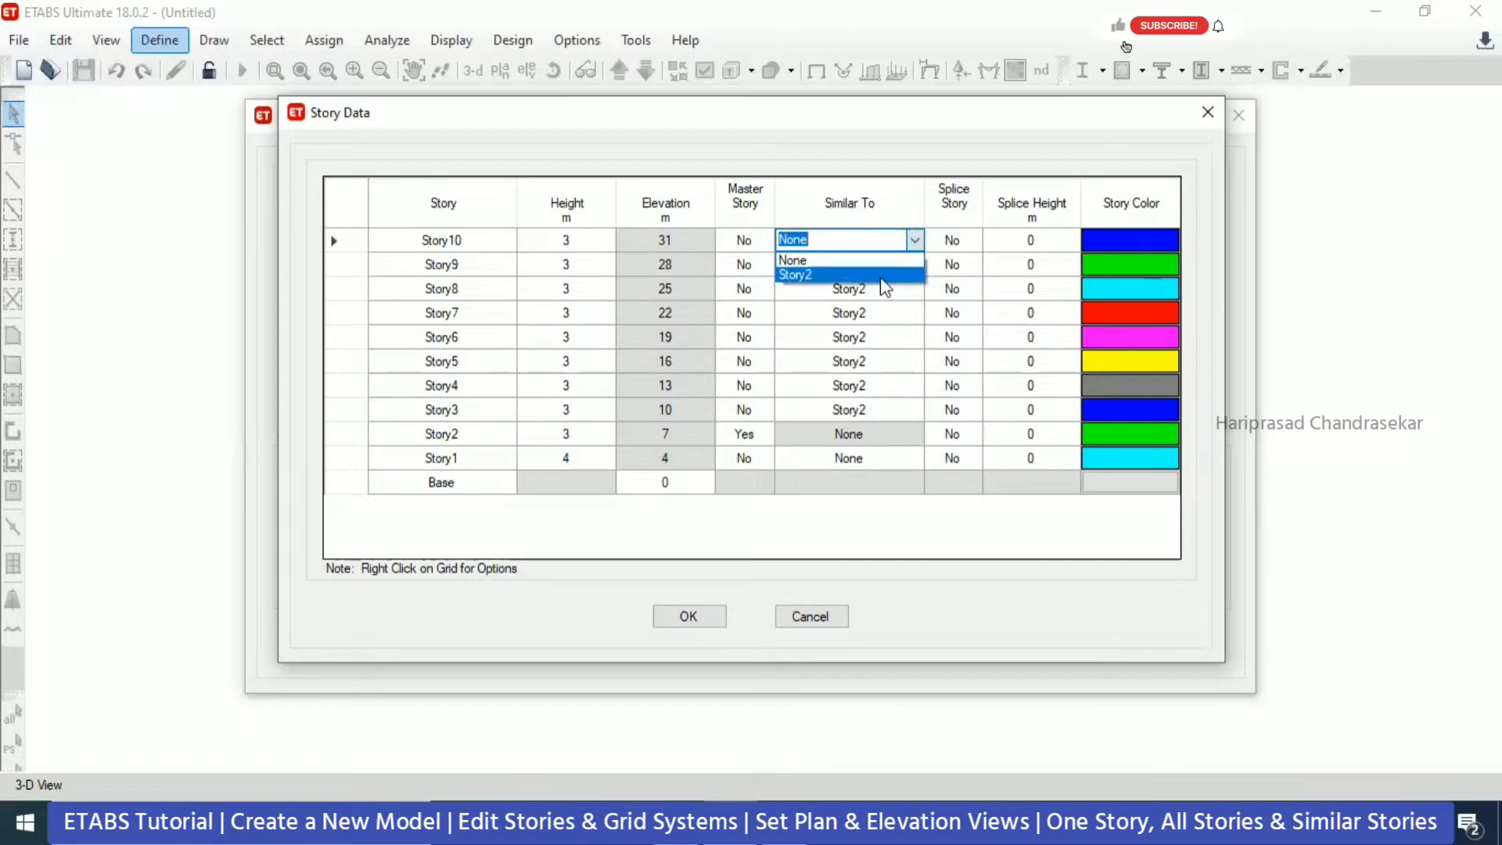
click(900, 273)
click(915, 240)
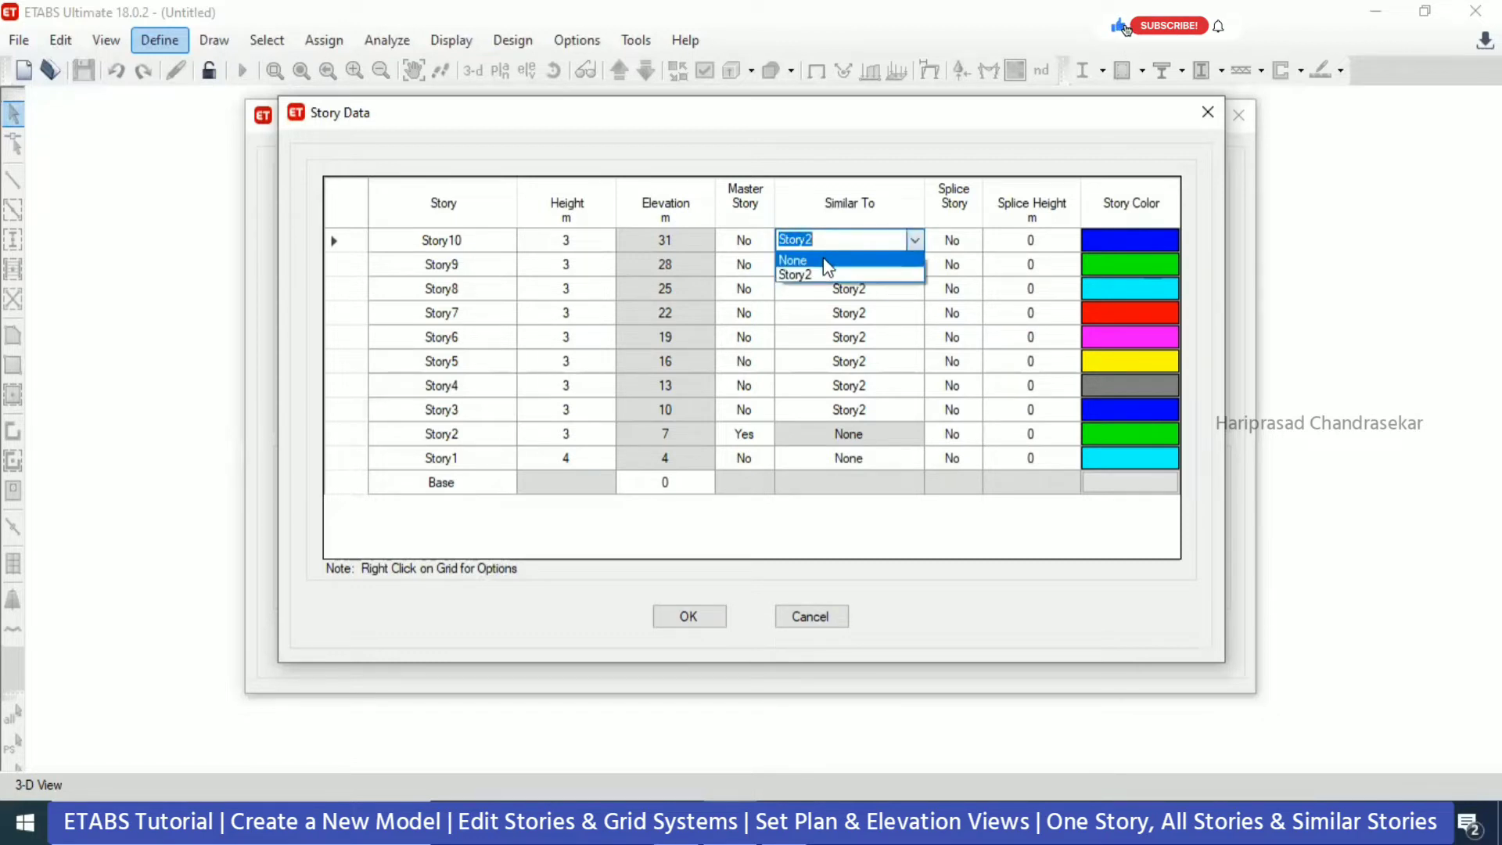
click(823, 261)
- Accept the custom story data and create the new model with the Grid Only template
click(667, 264)
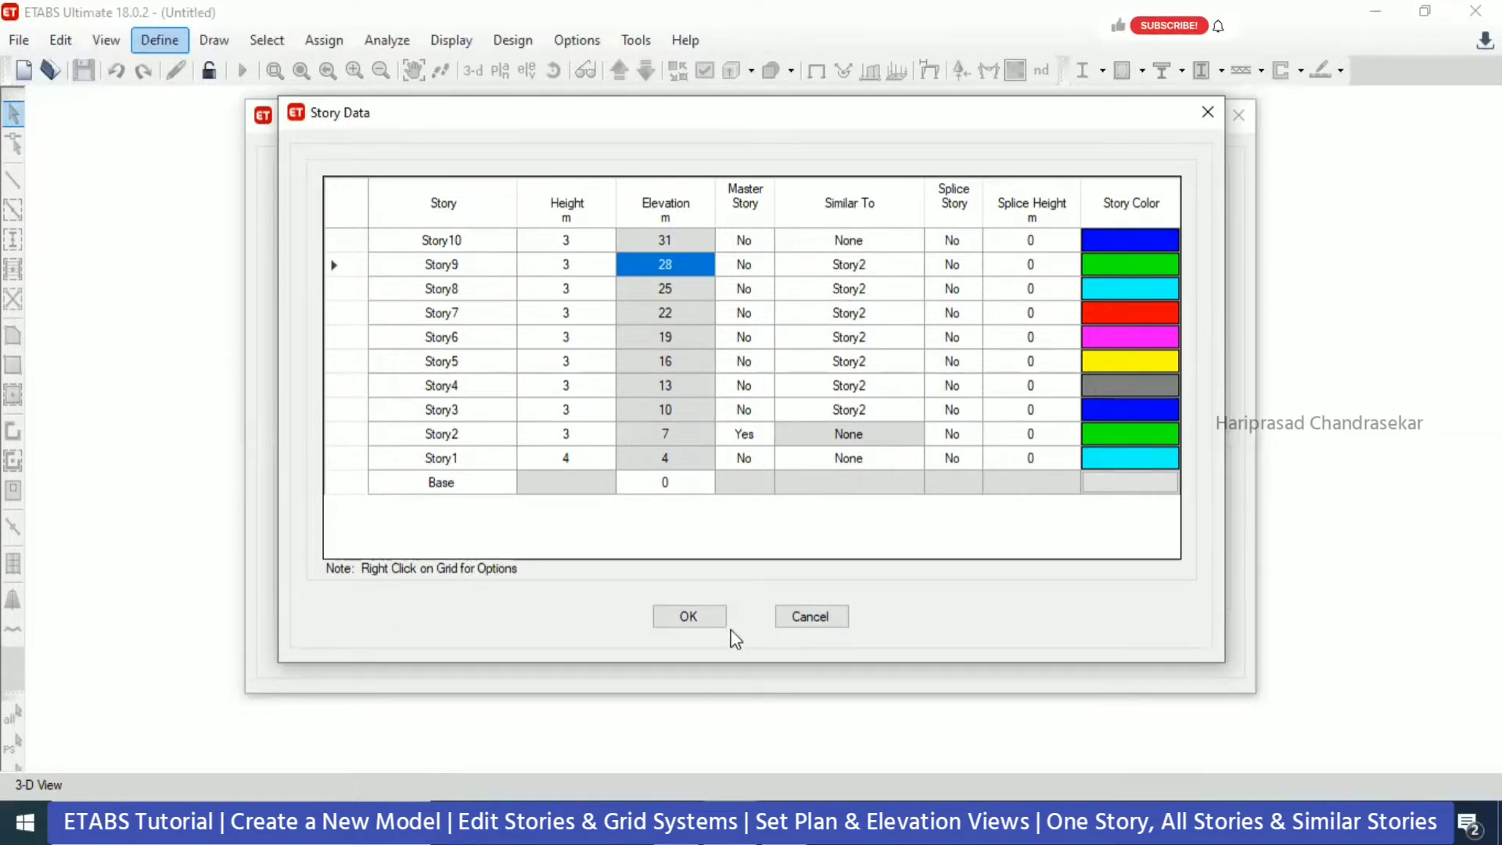
click(705, 617)
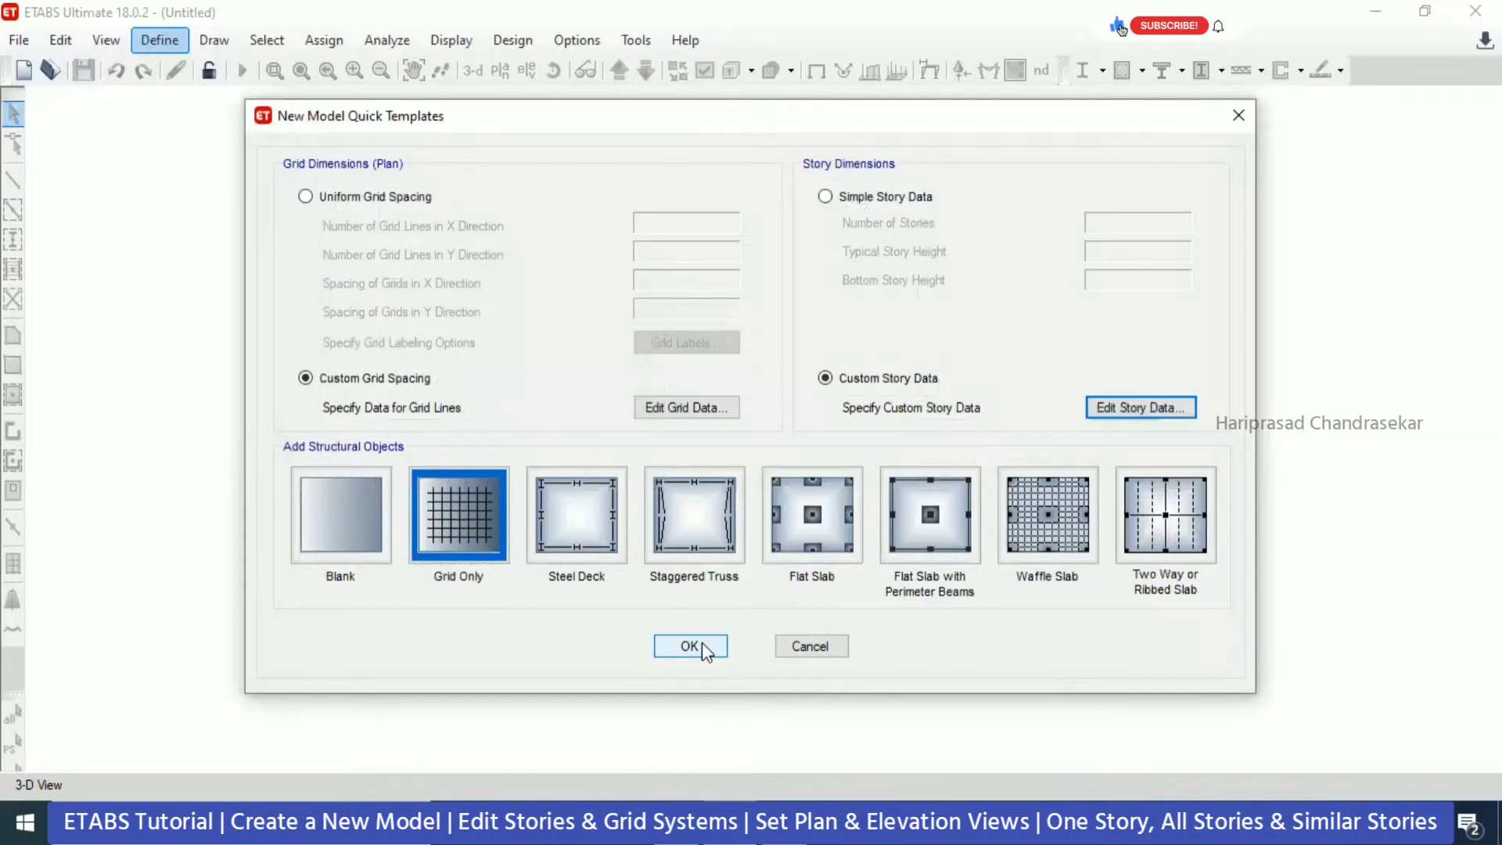
click(689, 647)
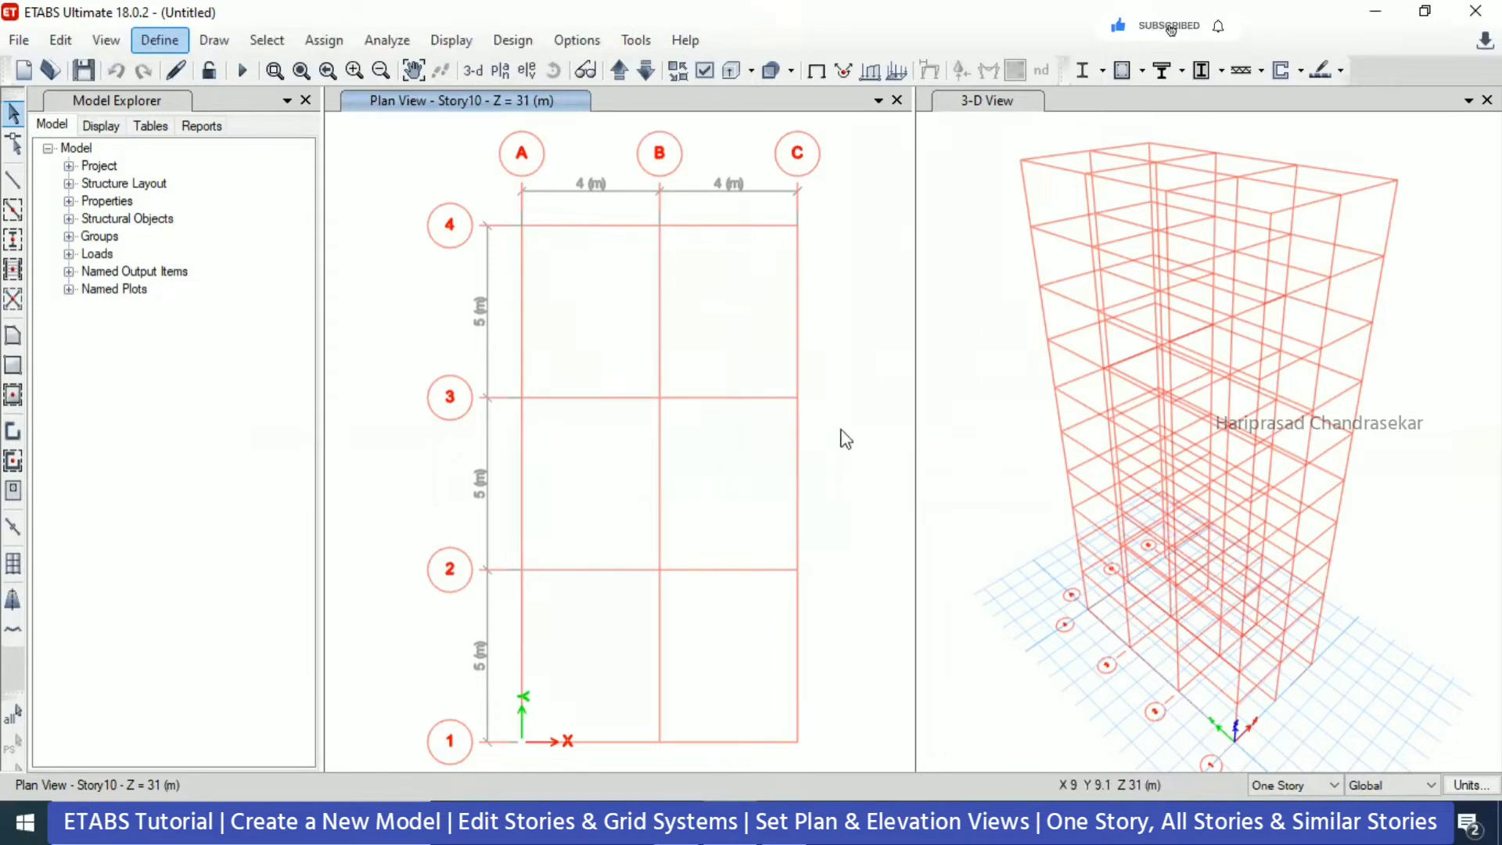
- Start drawing frame lines with ConcBm as the section property
click(12, 179)
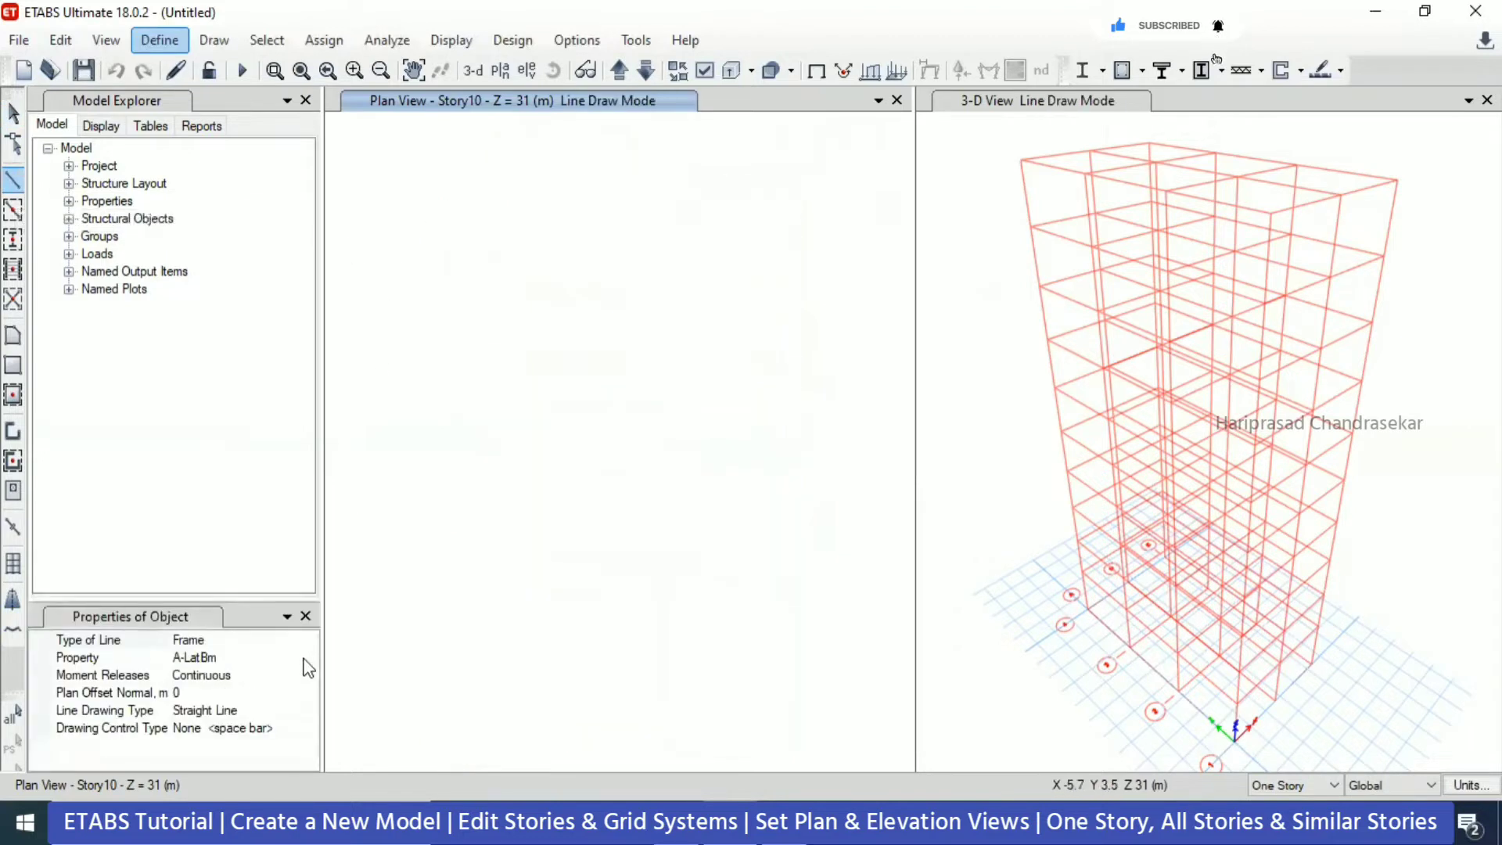
click(310, 657)
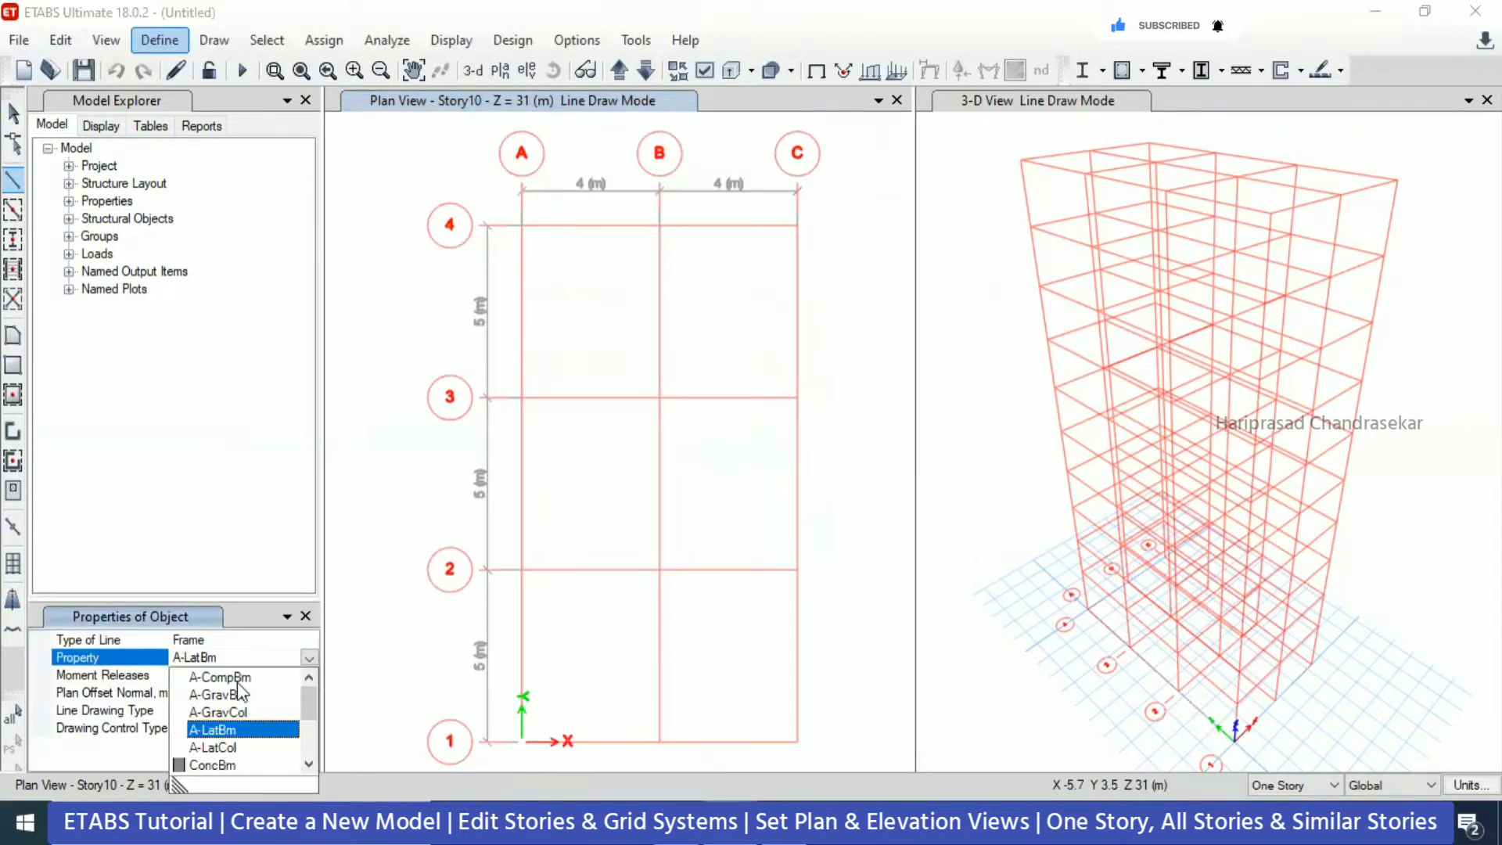
click(235, 764)
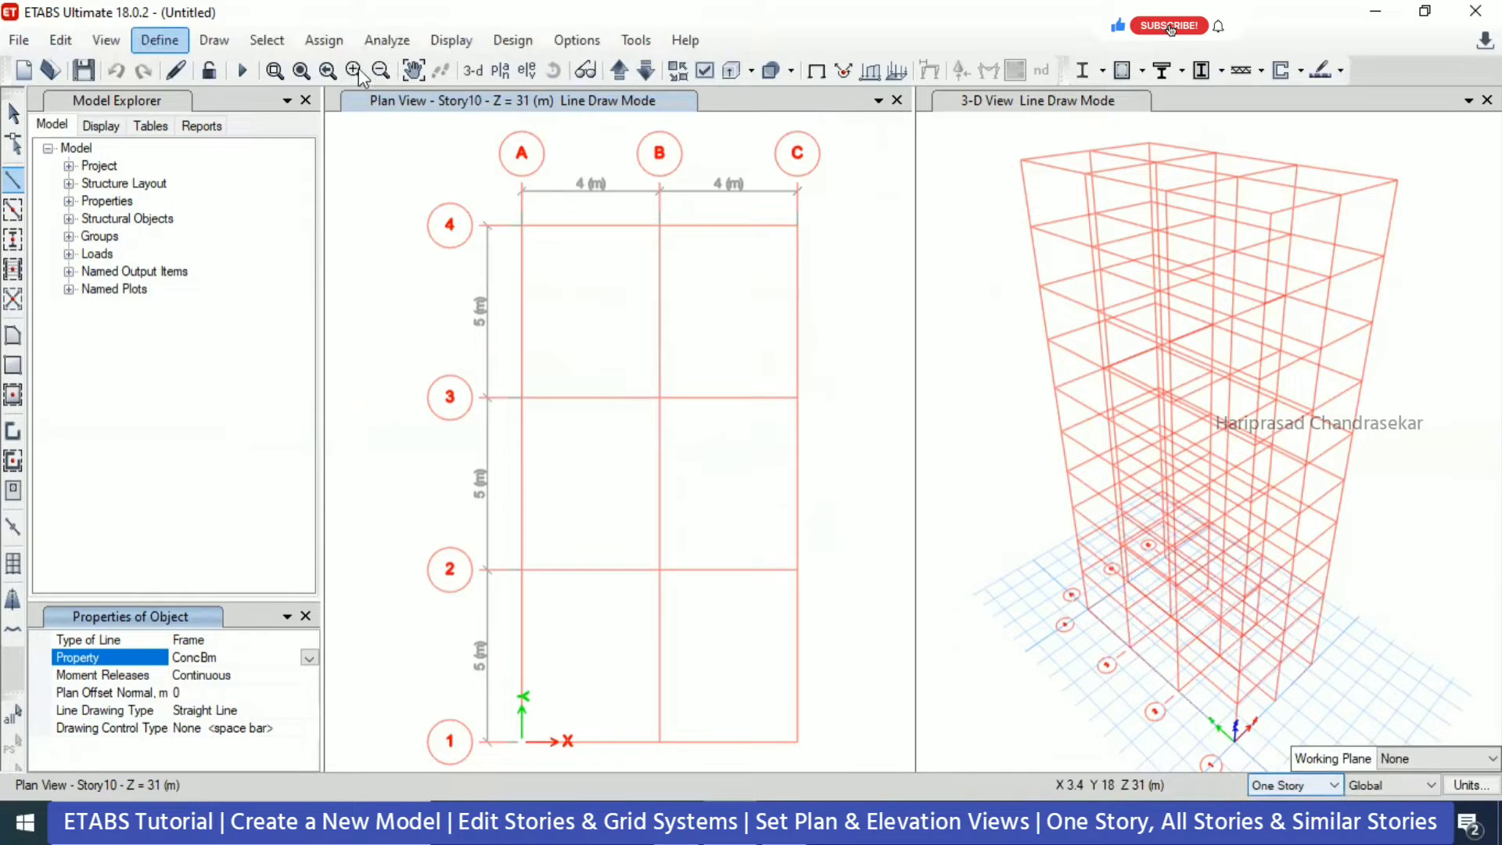
- Change the plan view to Story2 and set the drawing scope to Similar Stories
click(643, 73)
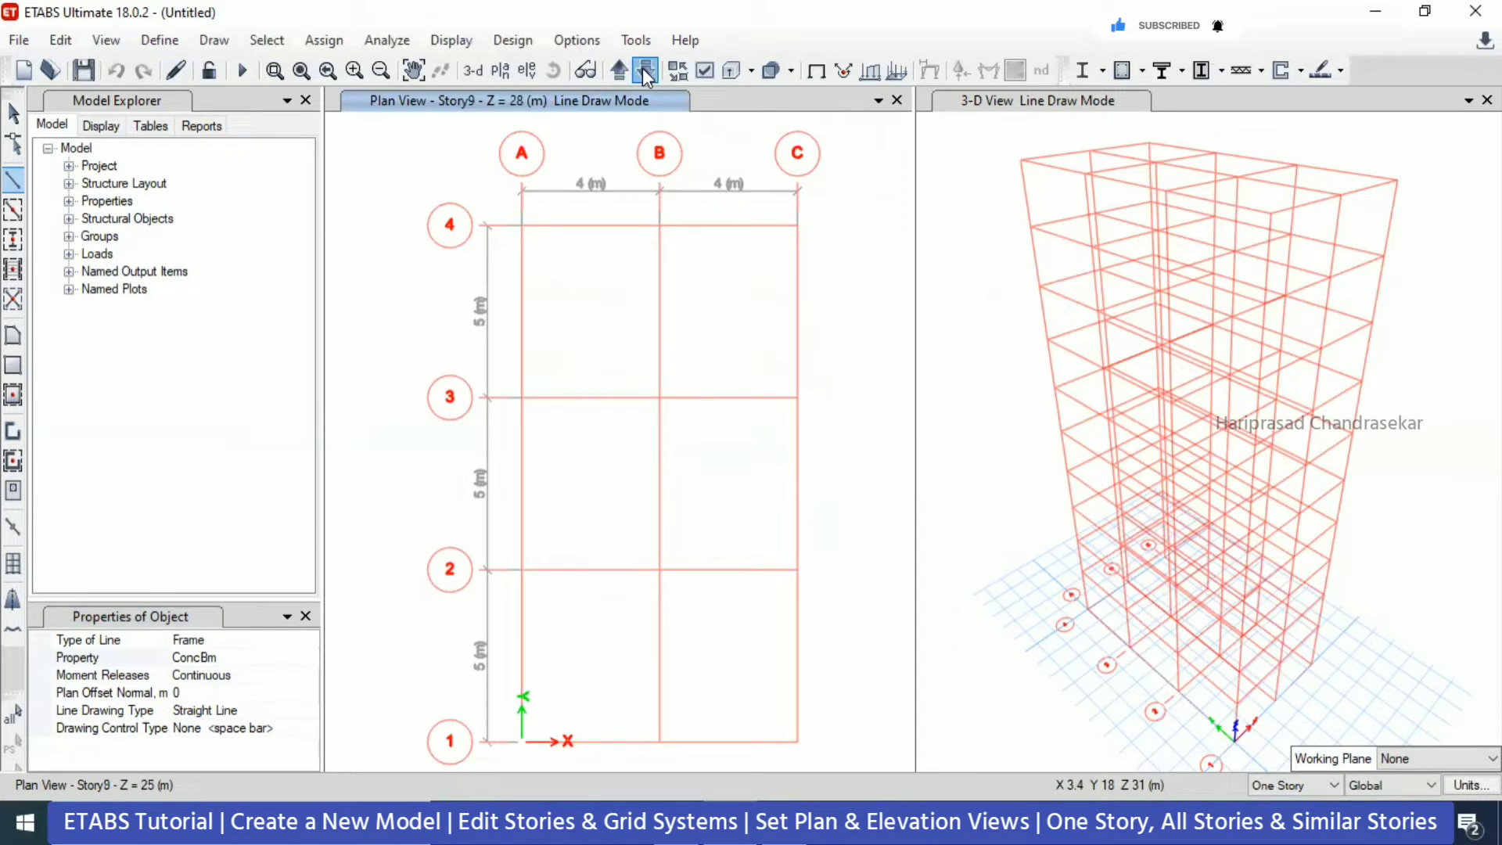
click(643, 72)
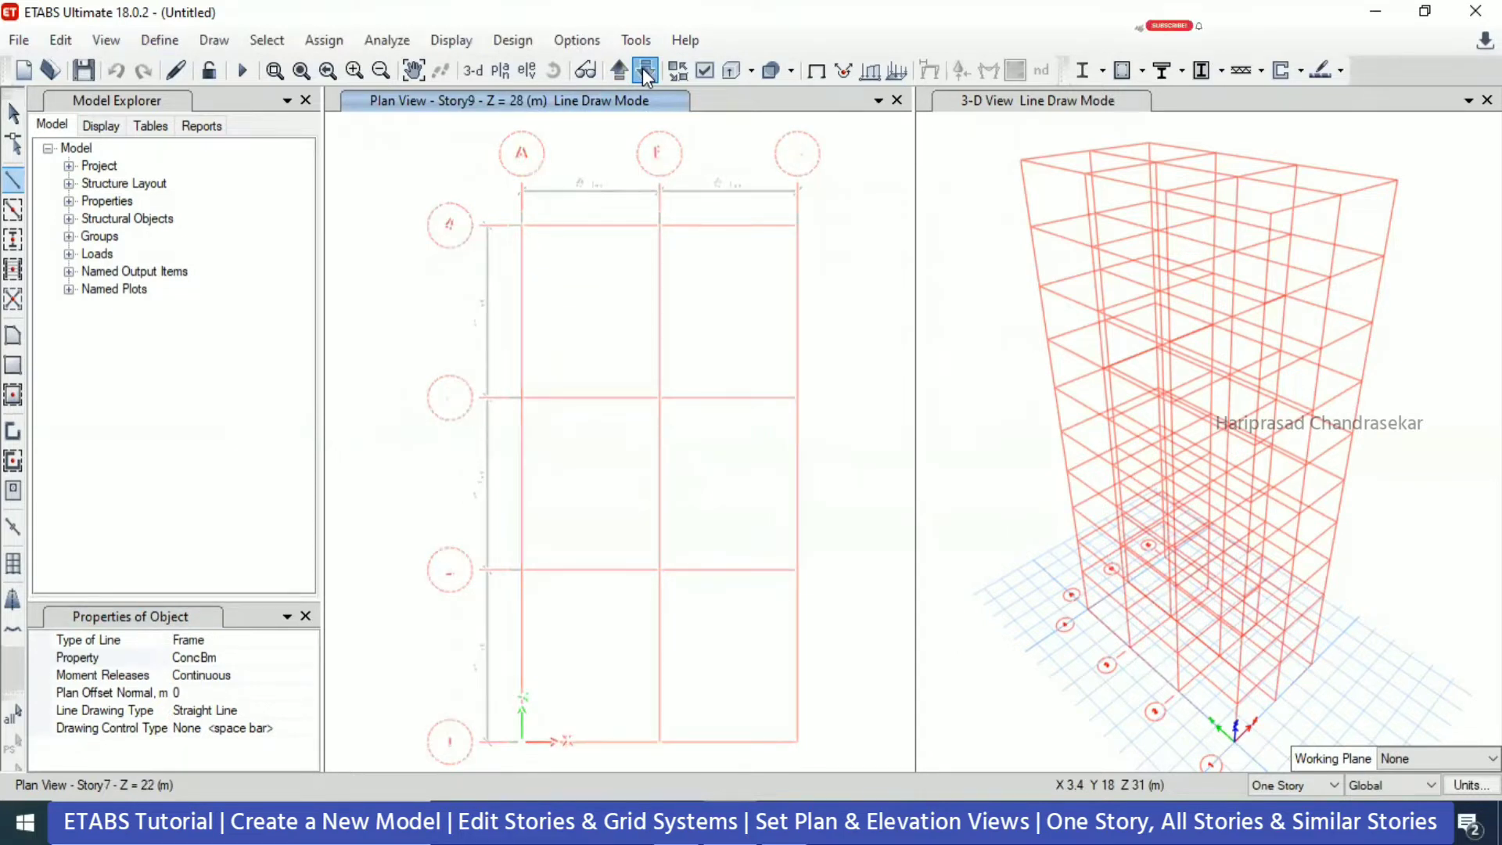
click(643, 70)
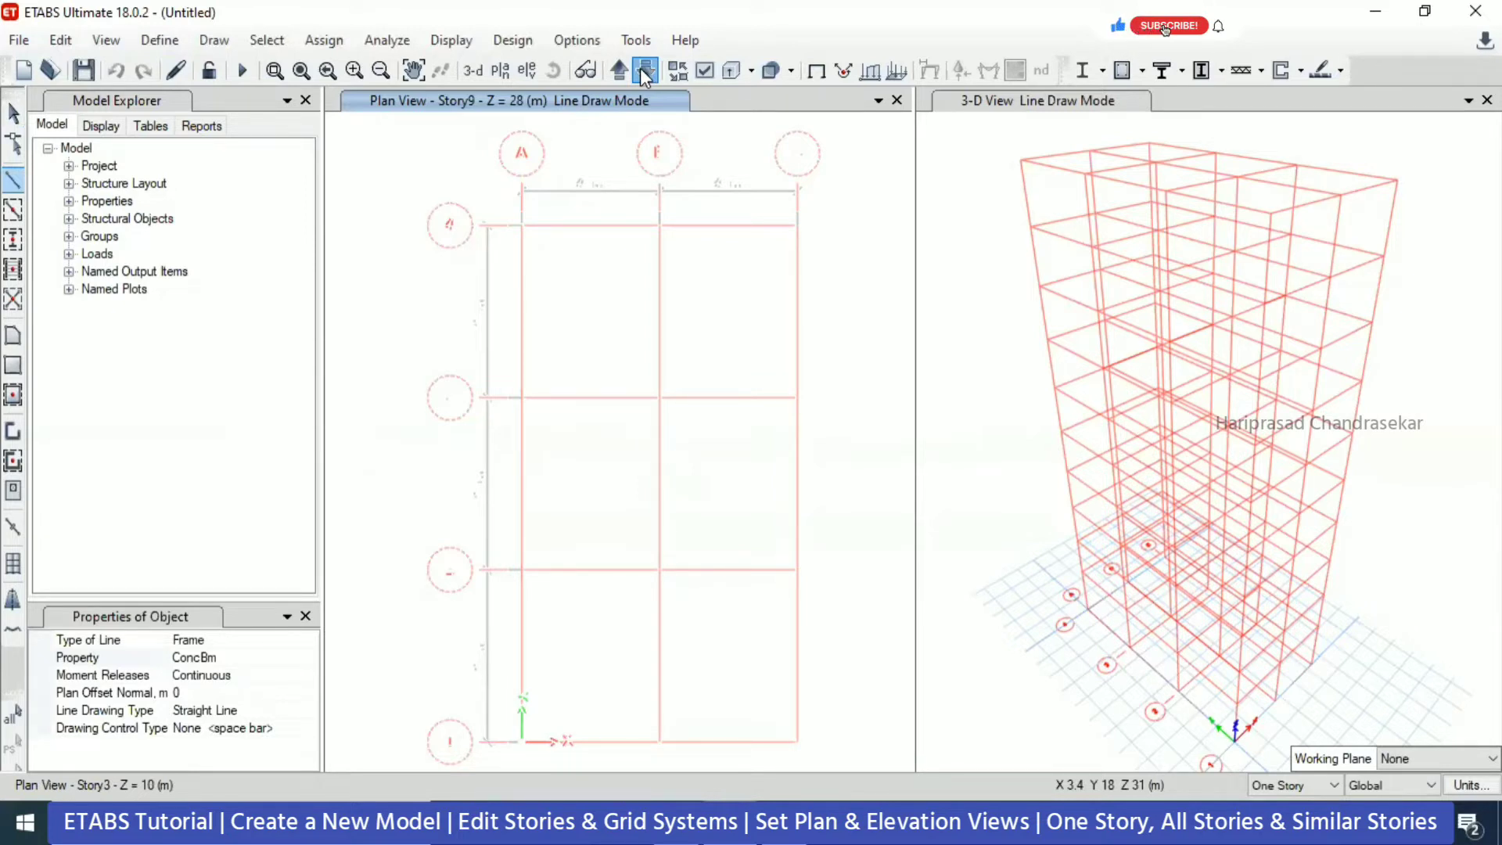
click(643, 72)
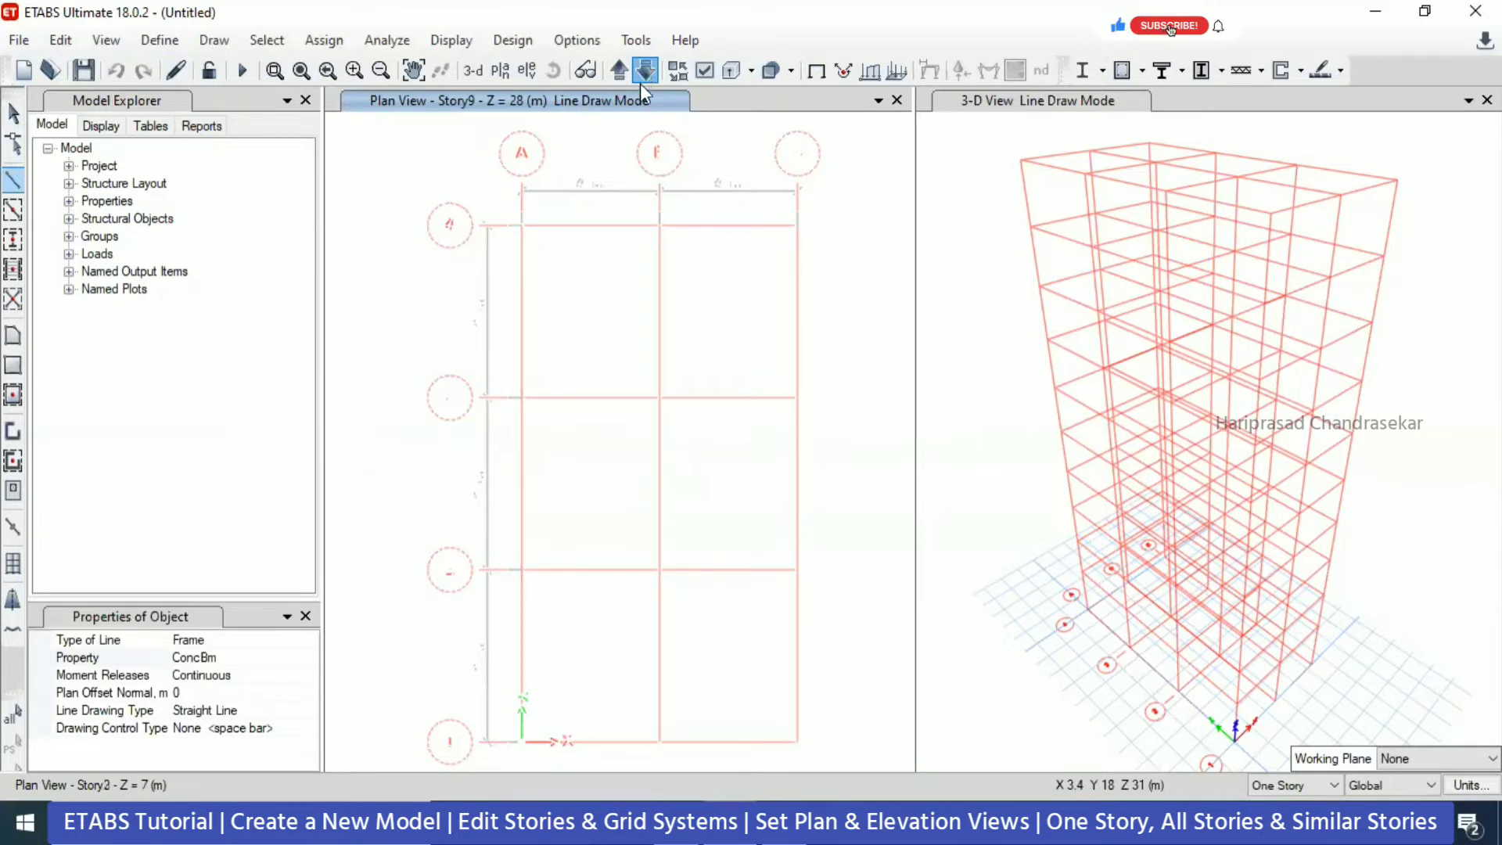
click(1302, 783)
click(1289, 834)
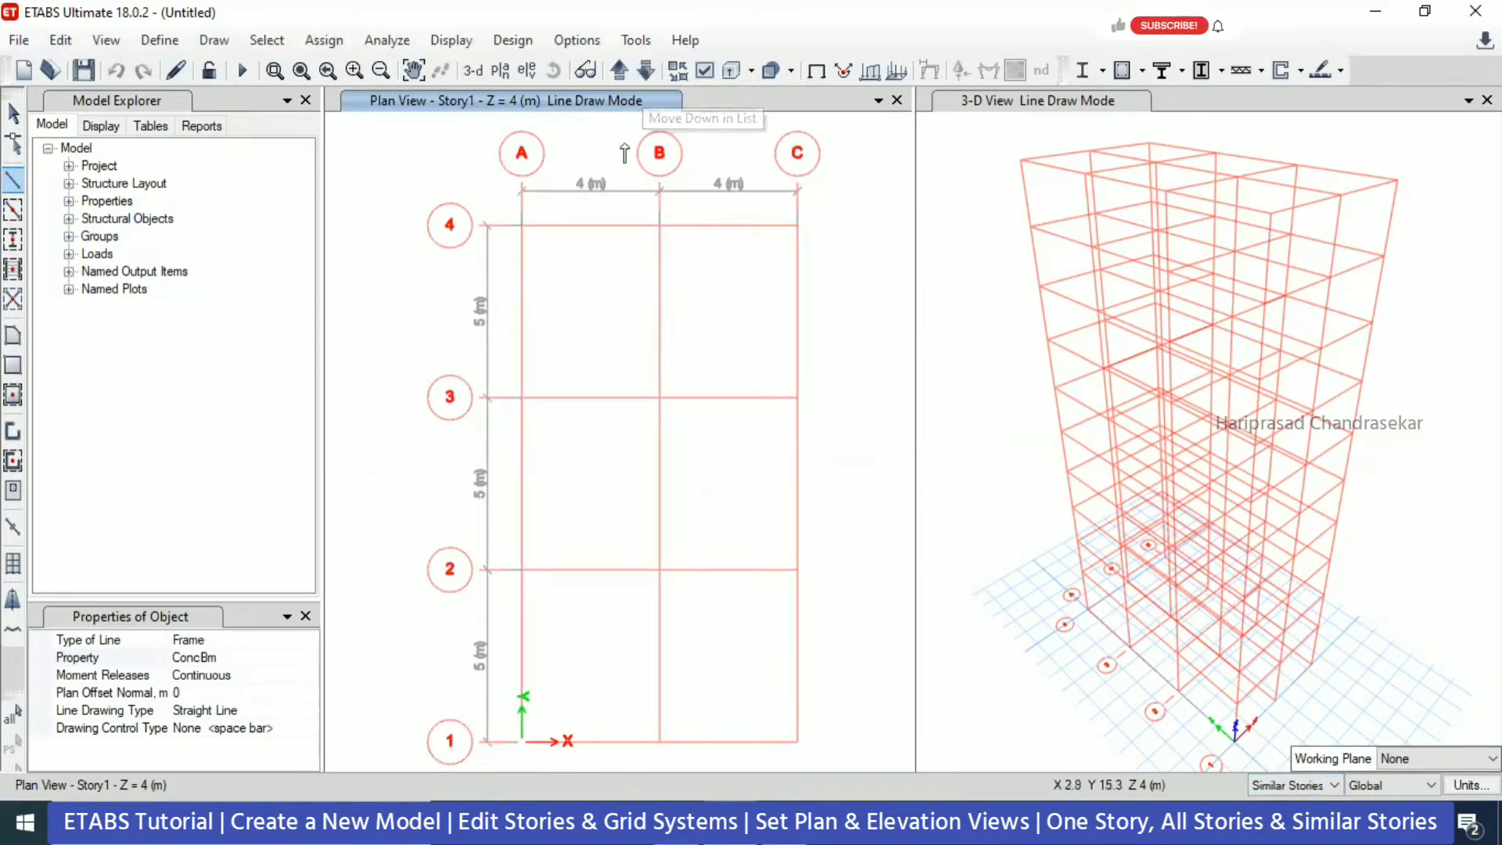
click(620, 72)
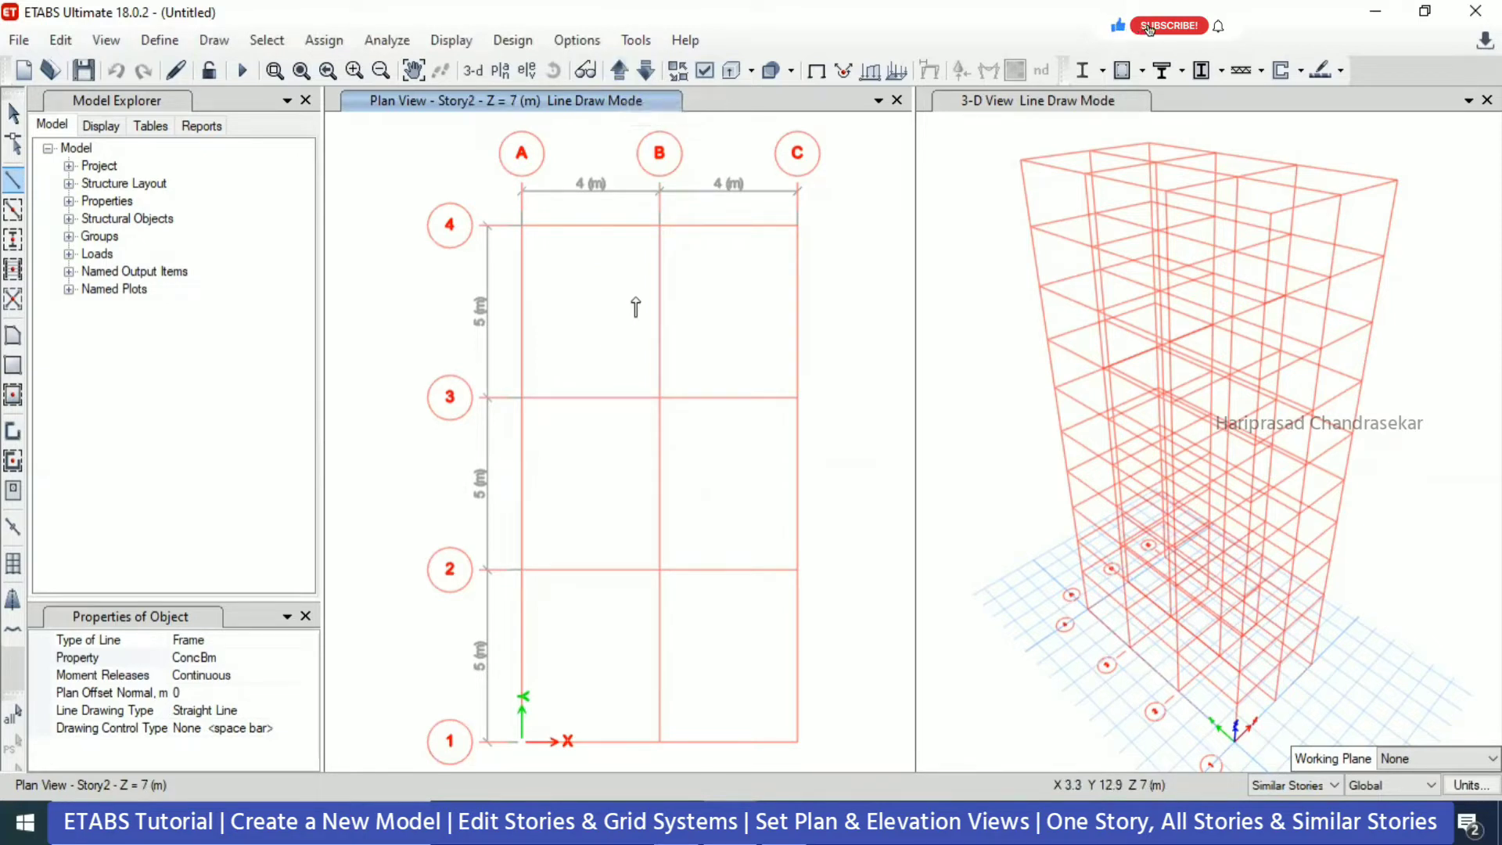
- Draw concrete beams along grid line 4 from grid A to grid C, and finish line drawing
click(521, 226)
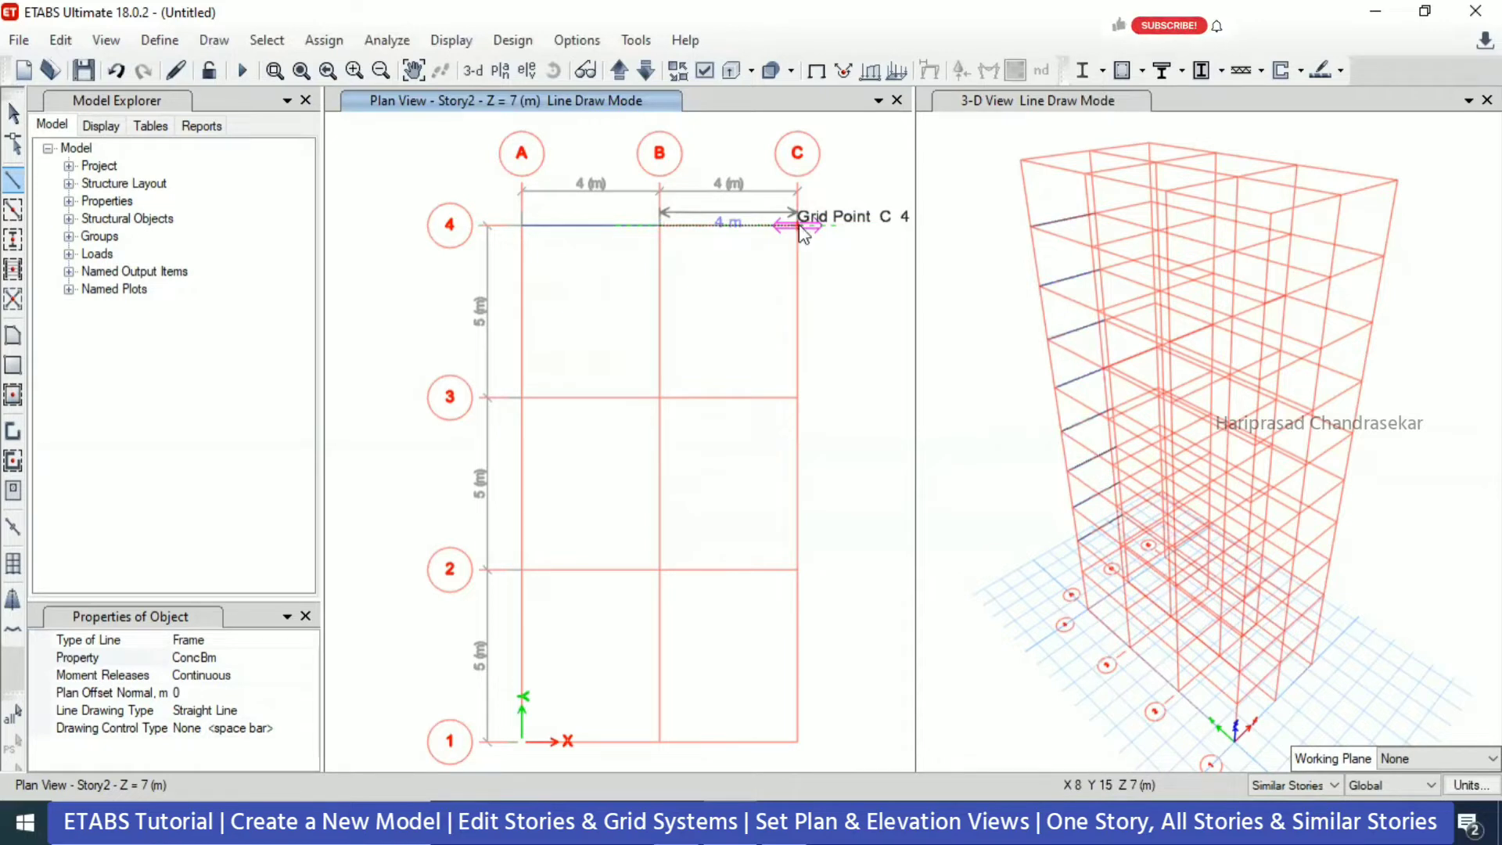
click(763, 227)
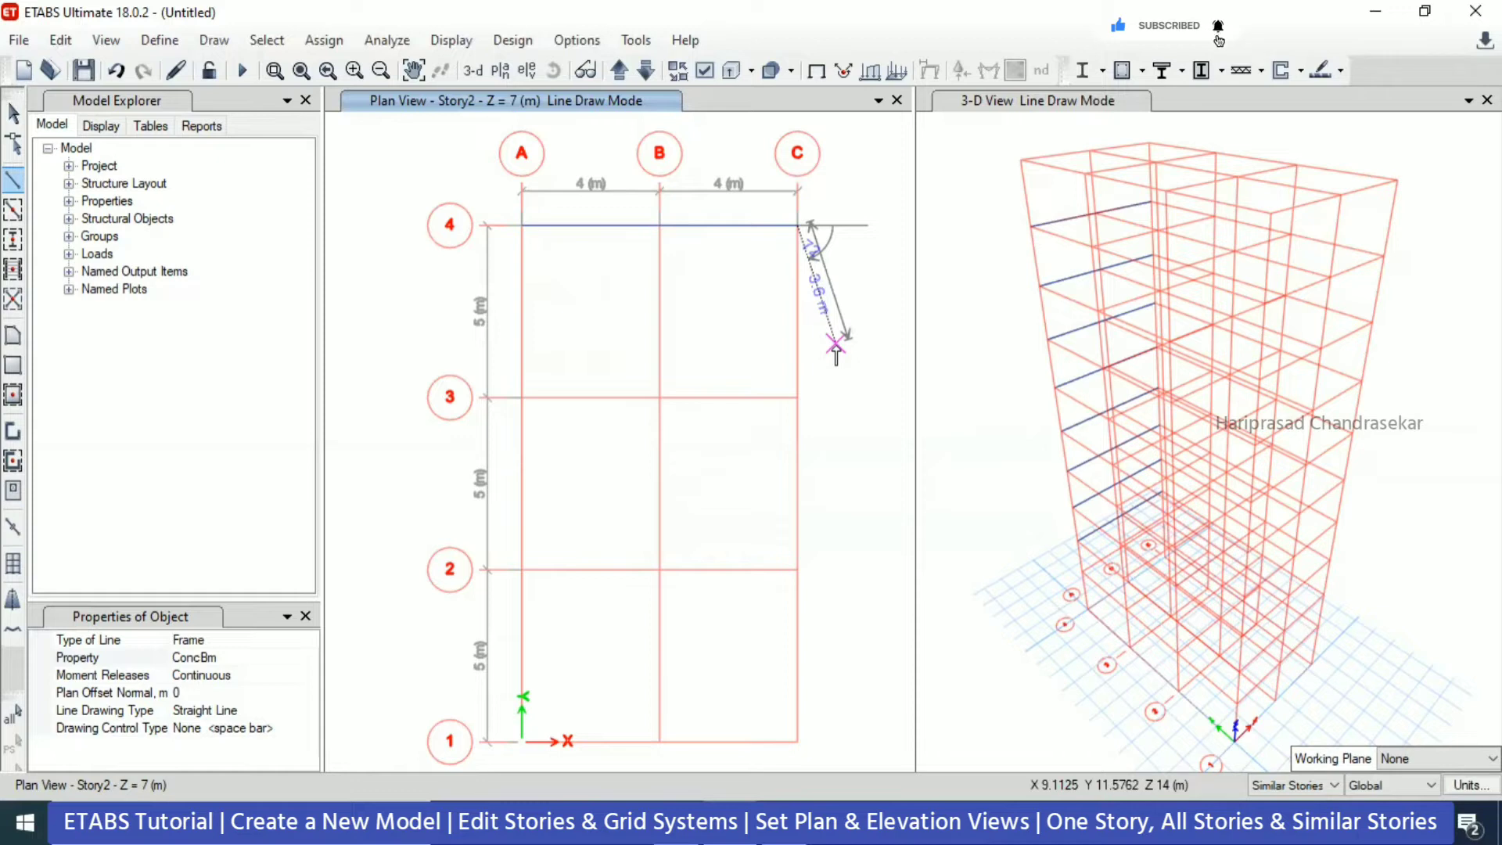
key(Escape)
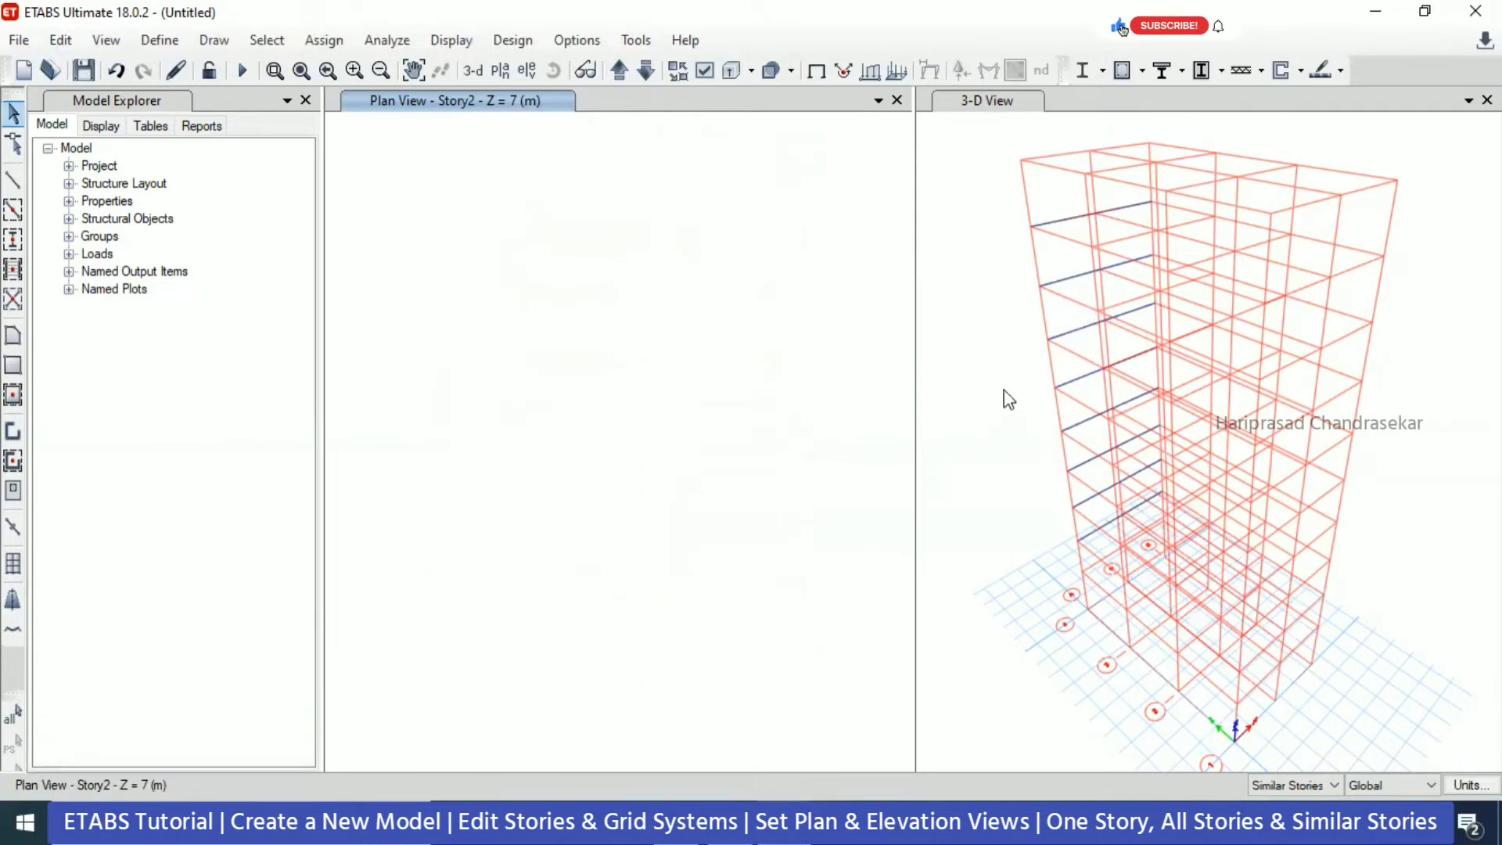
- Turn on Extrude Frames in the view options and apply the settings to all windows
click(704, 72)
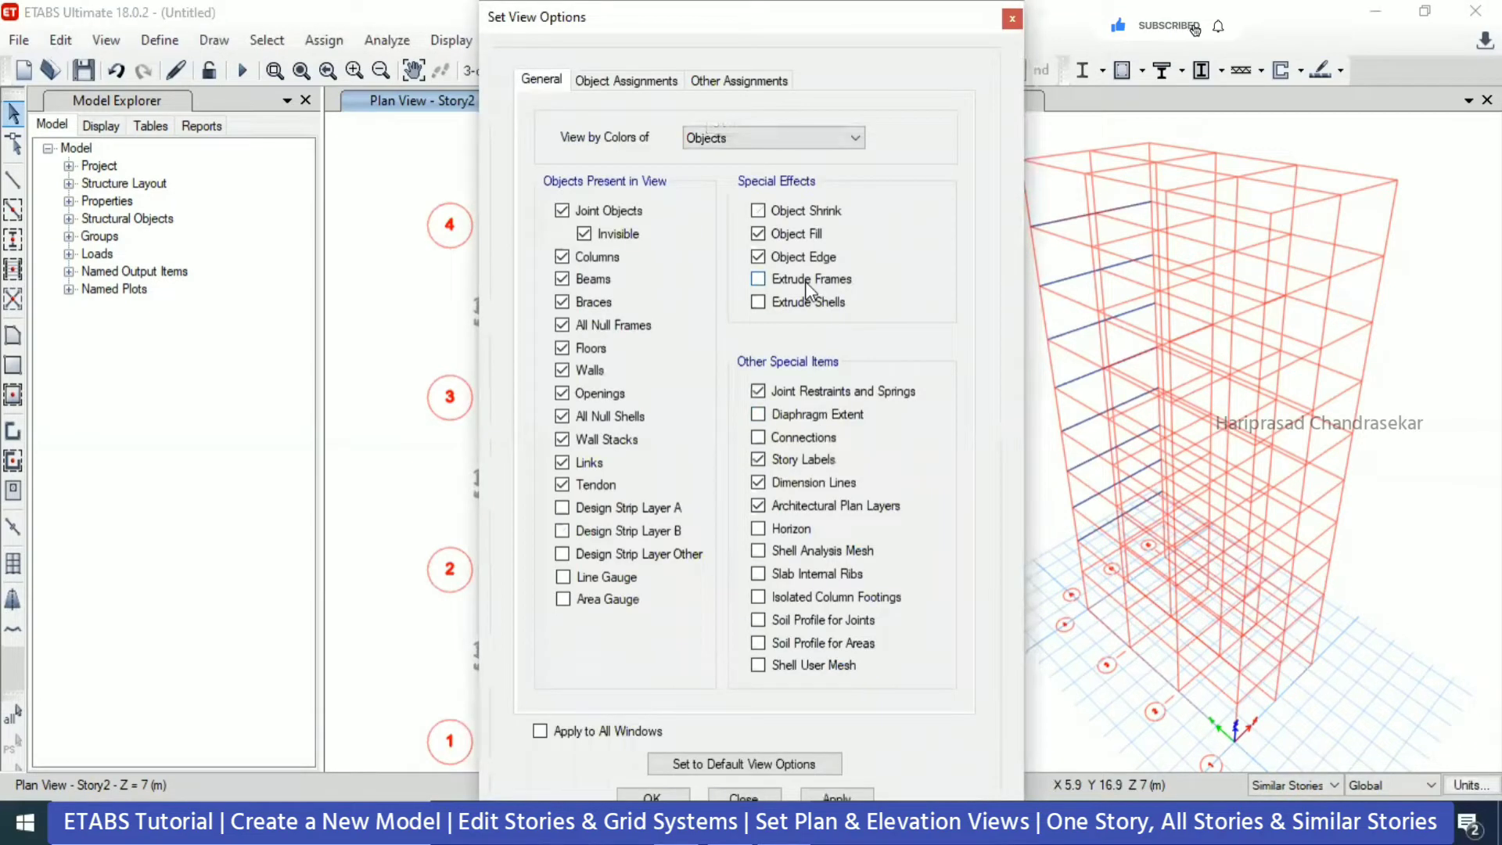
click(807, 282)
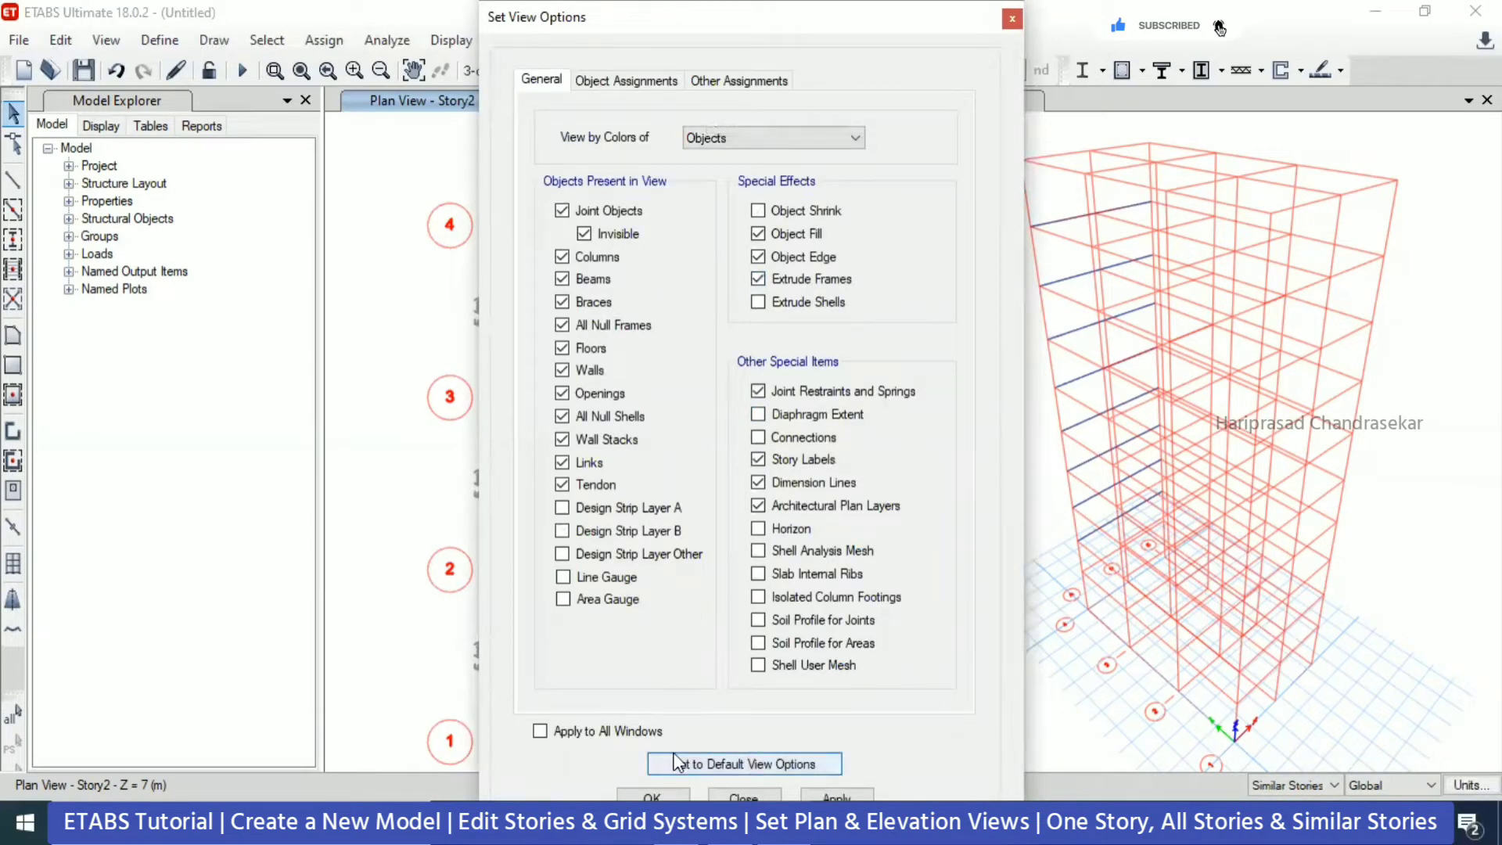
click(615, 732)
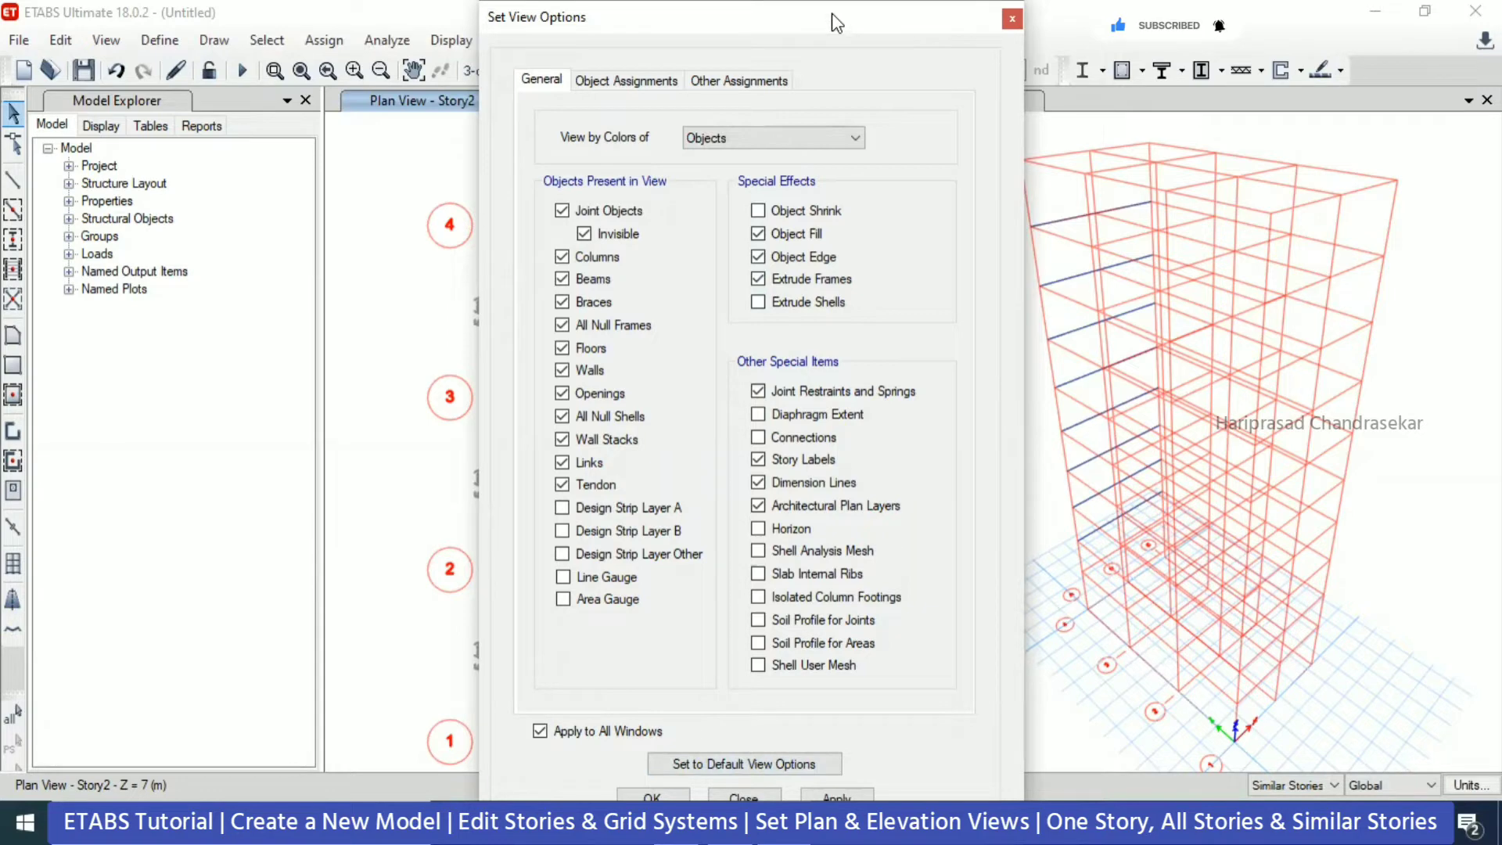
drag(832, 20, 423, 21)
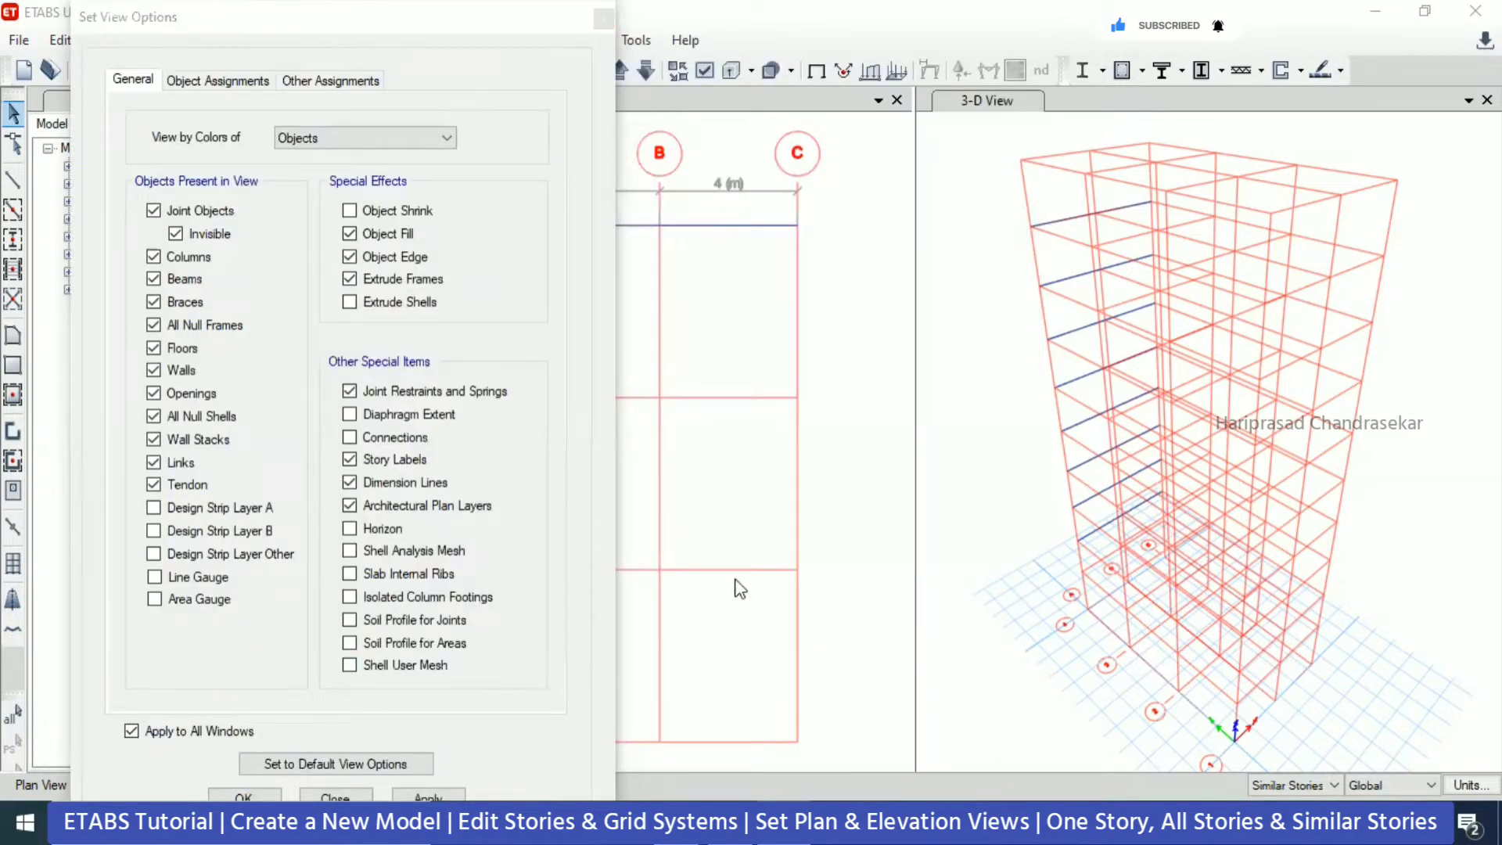
key(Return)
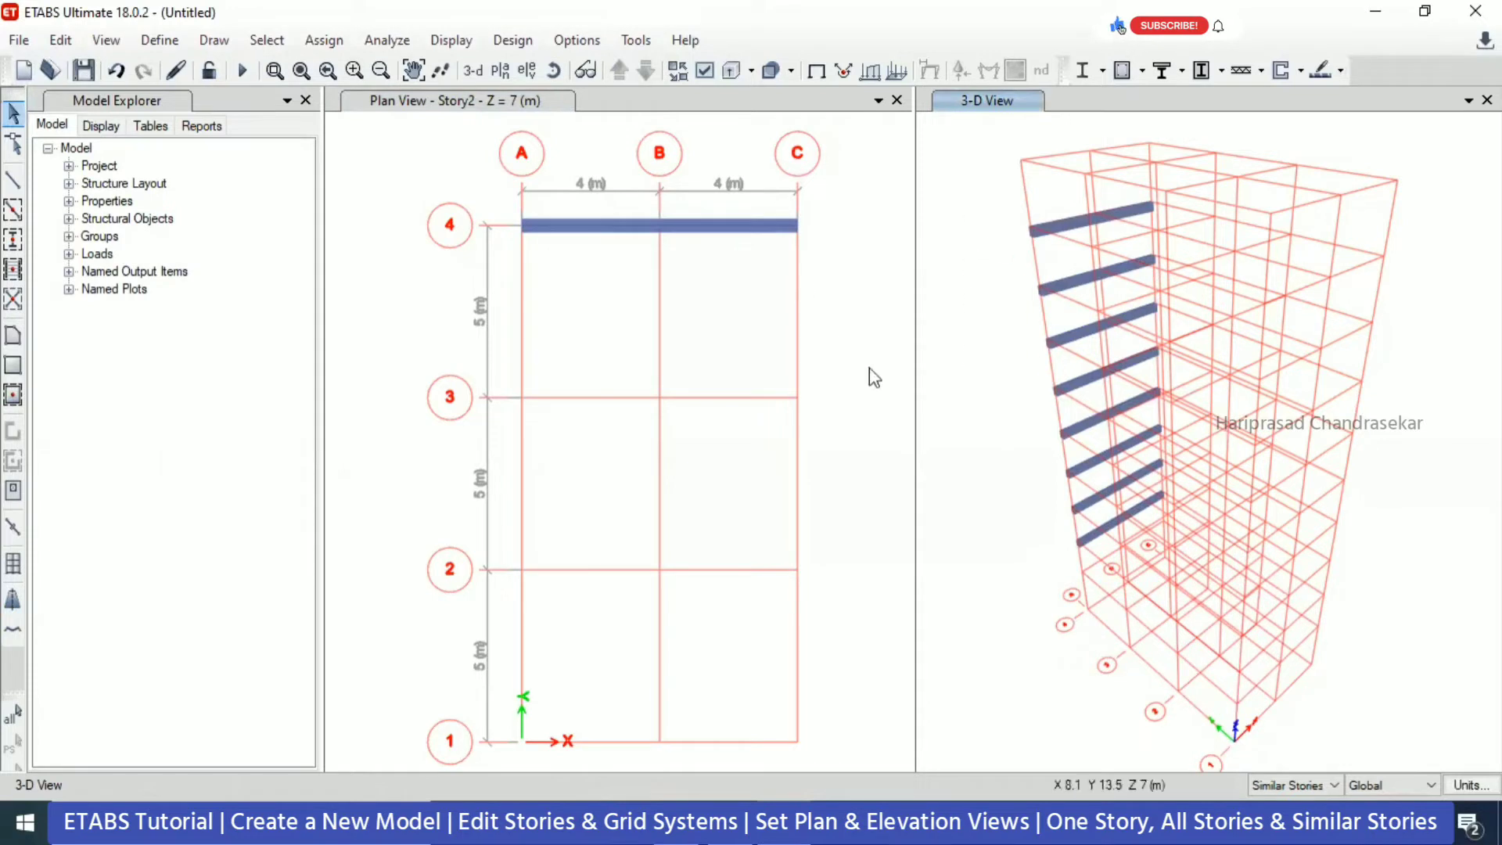
click(705, 69)
click(180, 731)
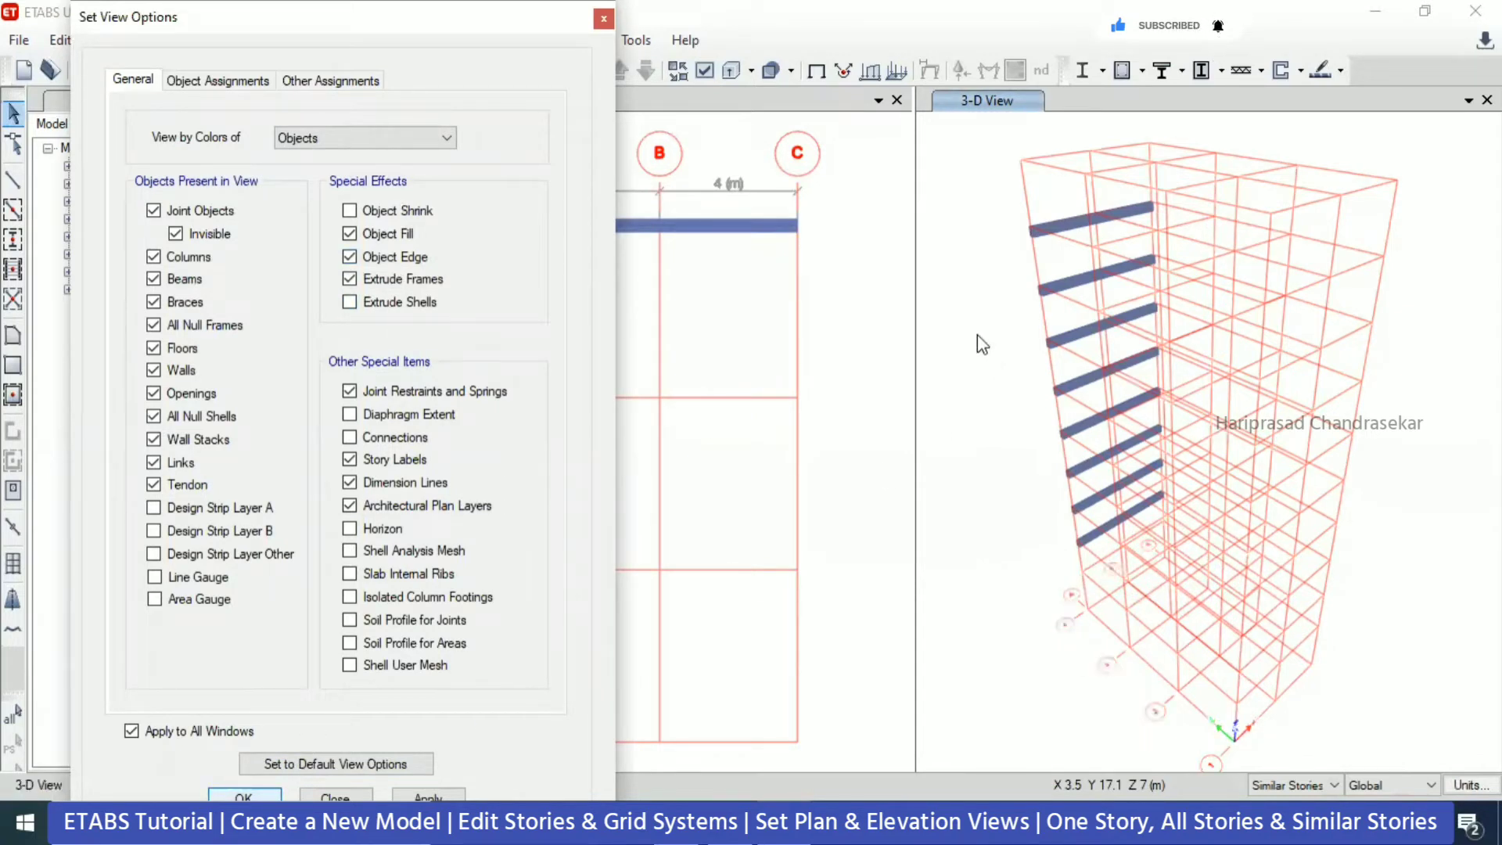
key(Return)
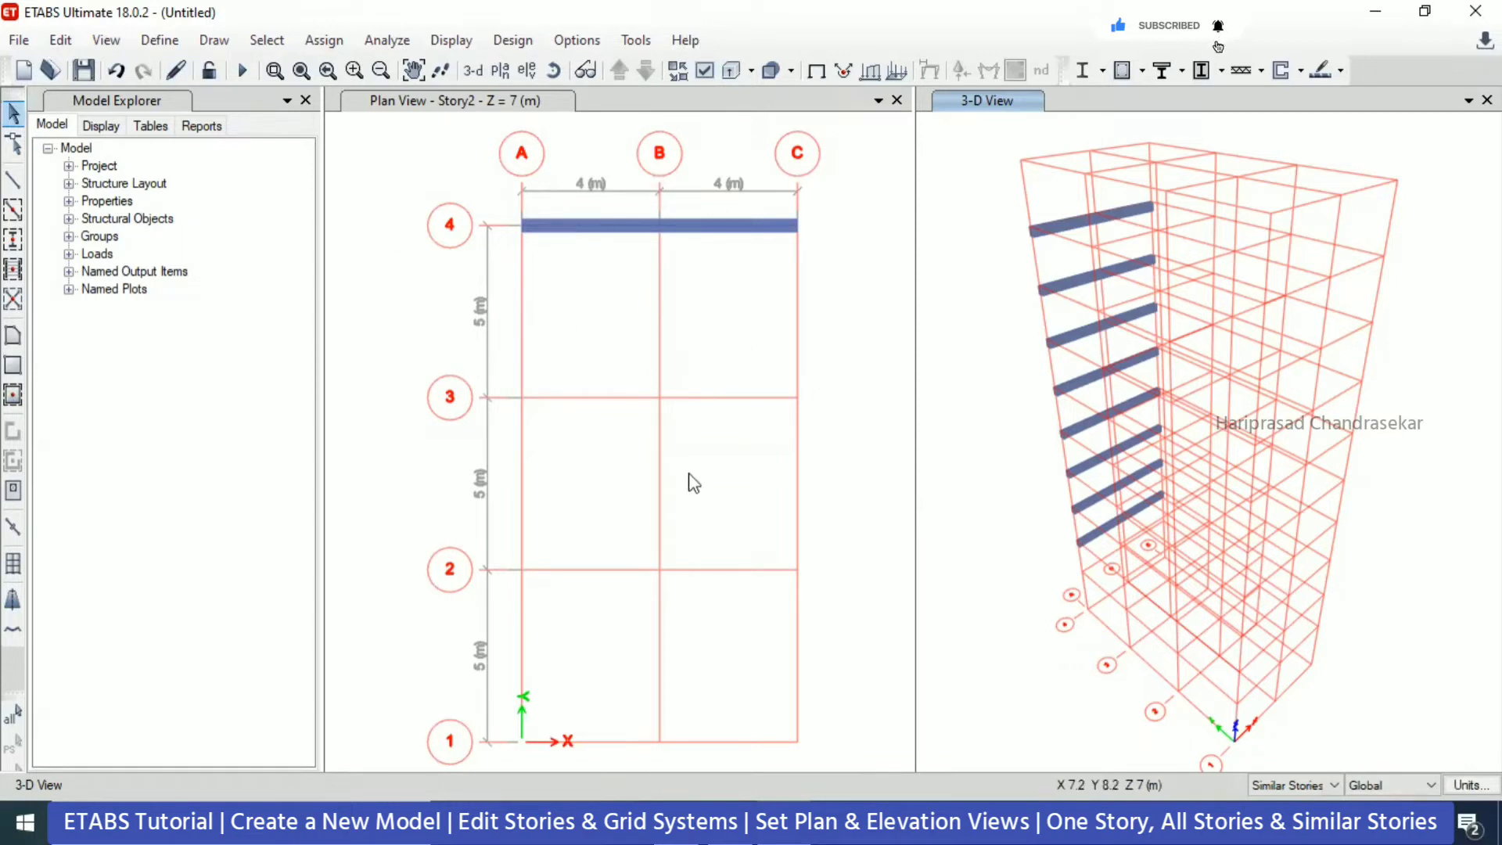
- Open the Grid 1 system for editing and add one more X-direction grid line after C
click(61, 39)
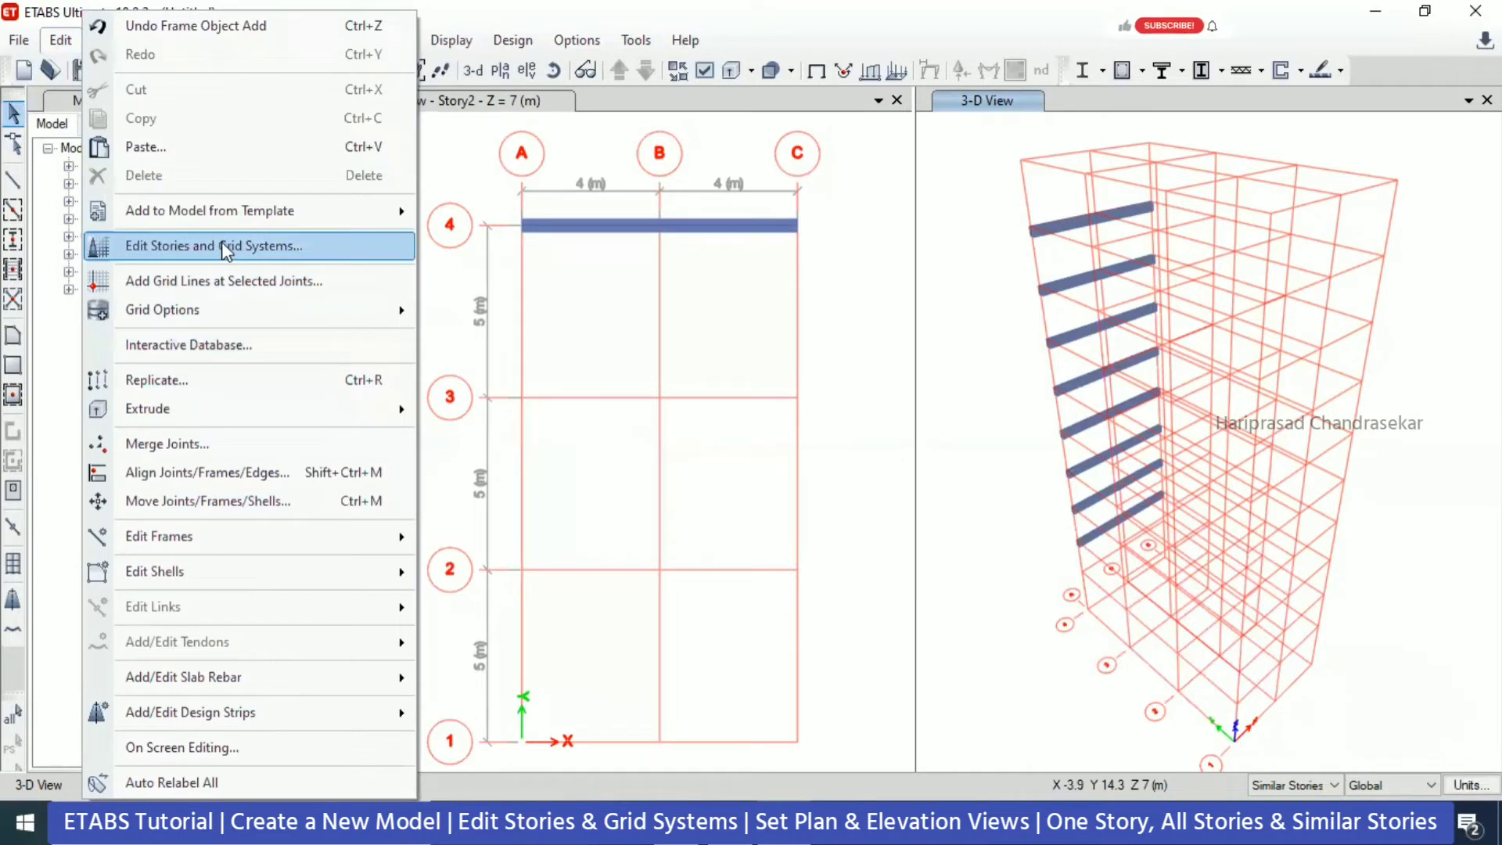
click(280, 249)
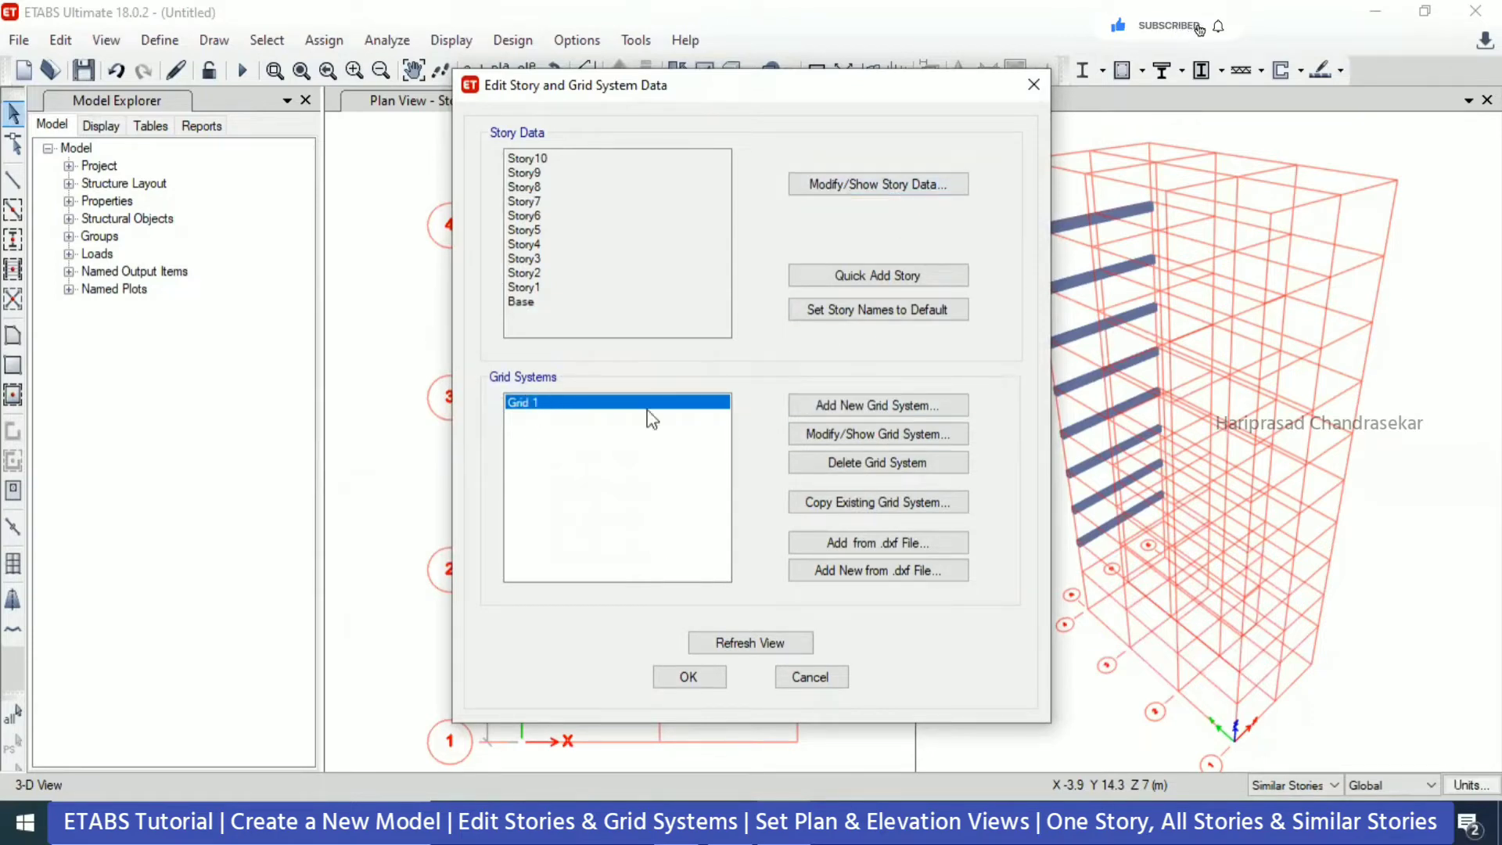
click(903, 437)
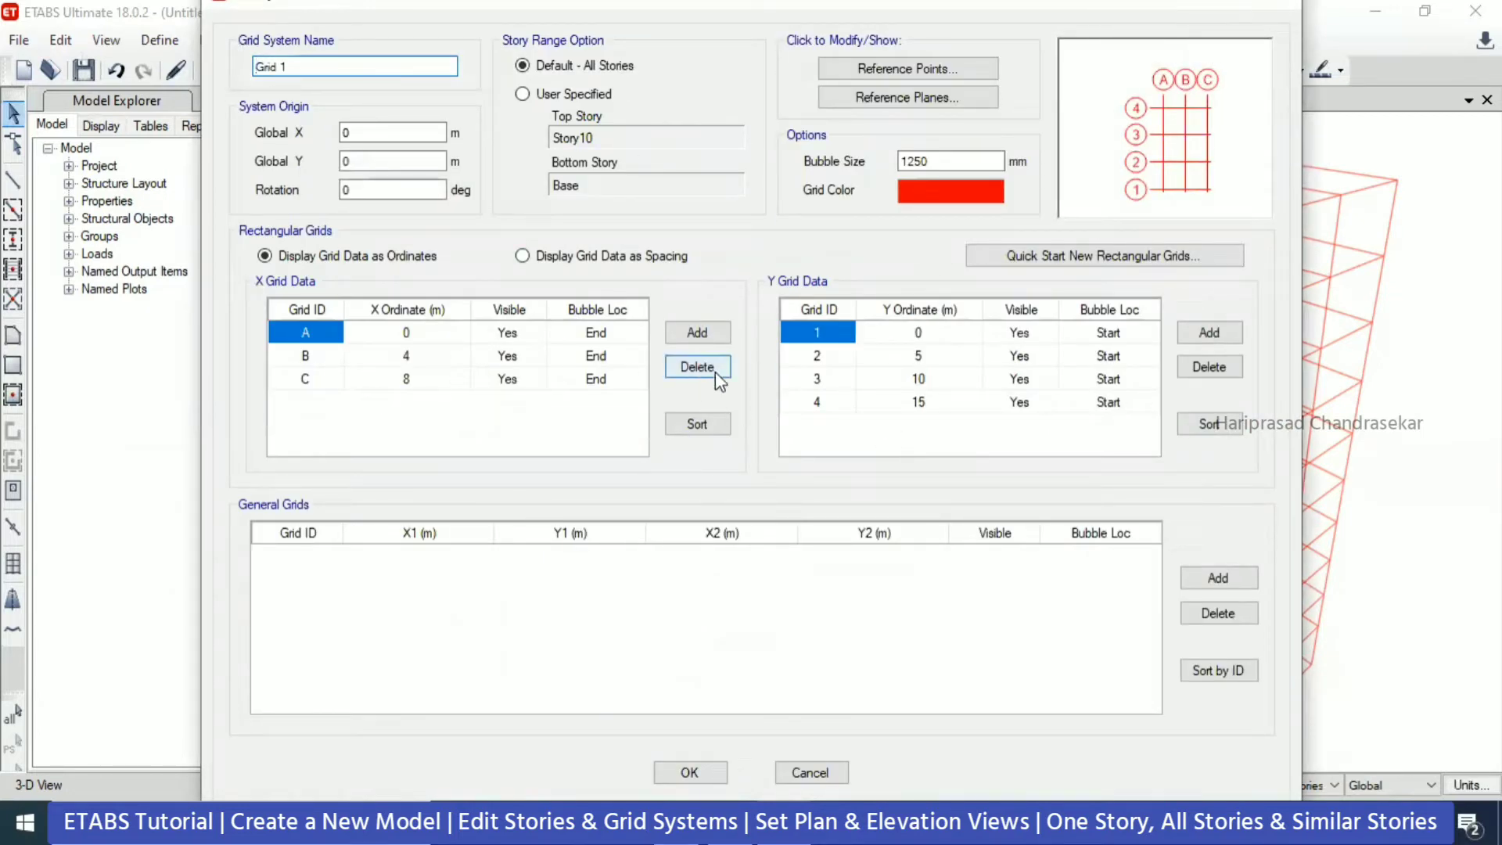
click(616, 378)
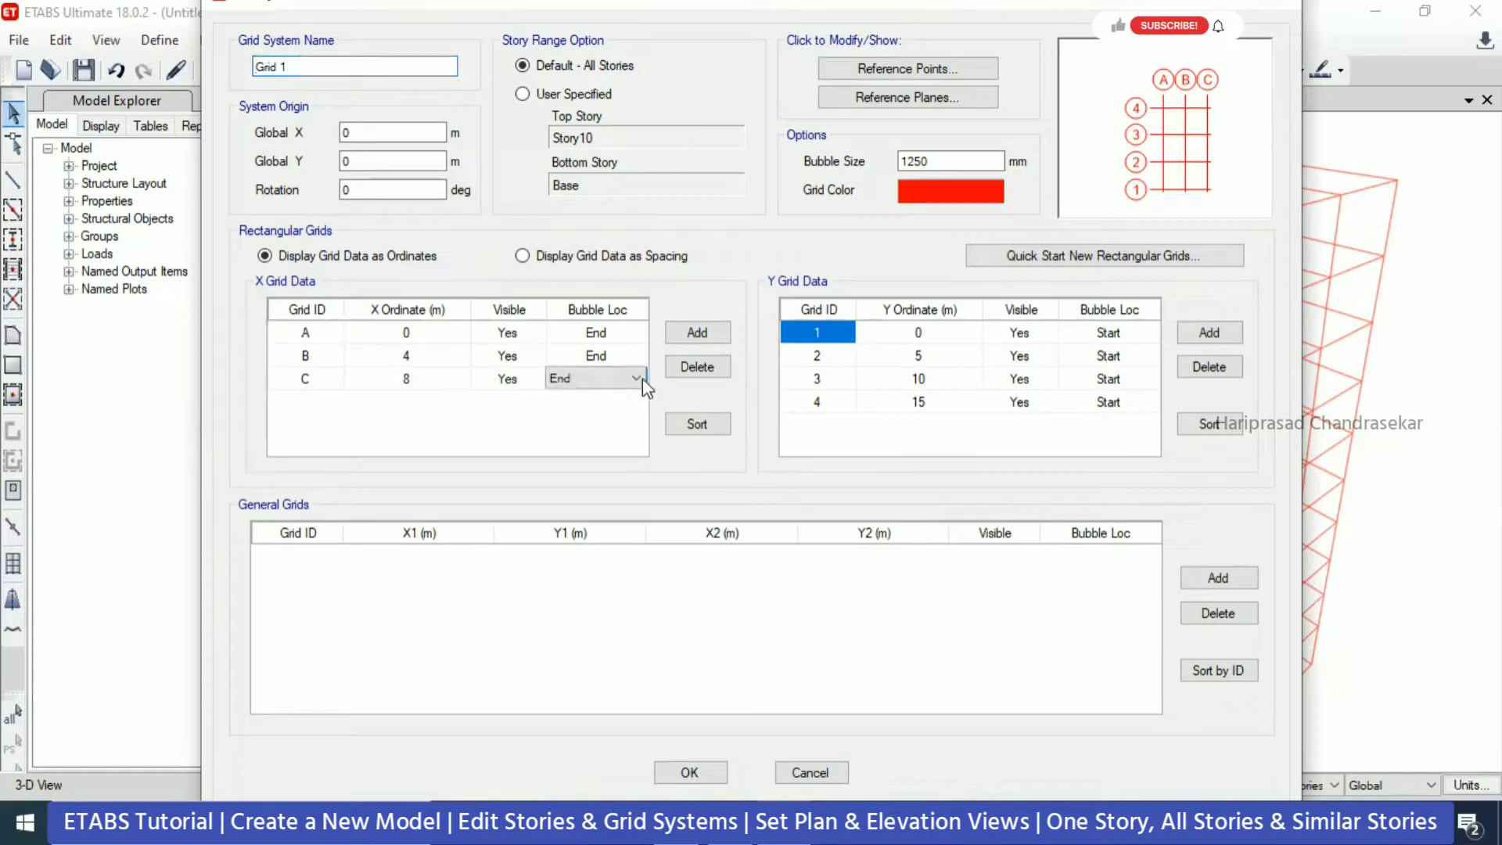
click(697, 332)
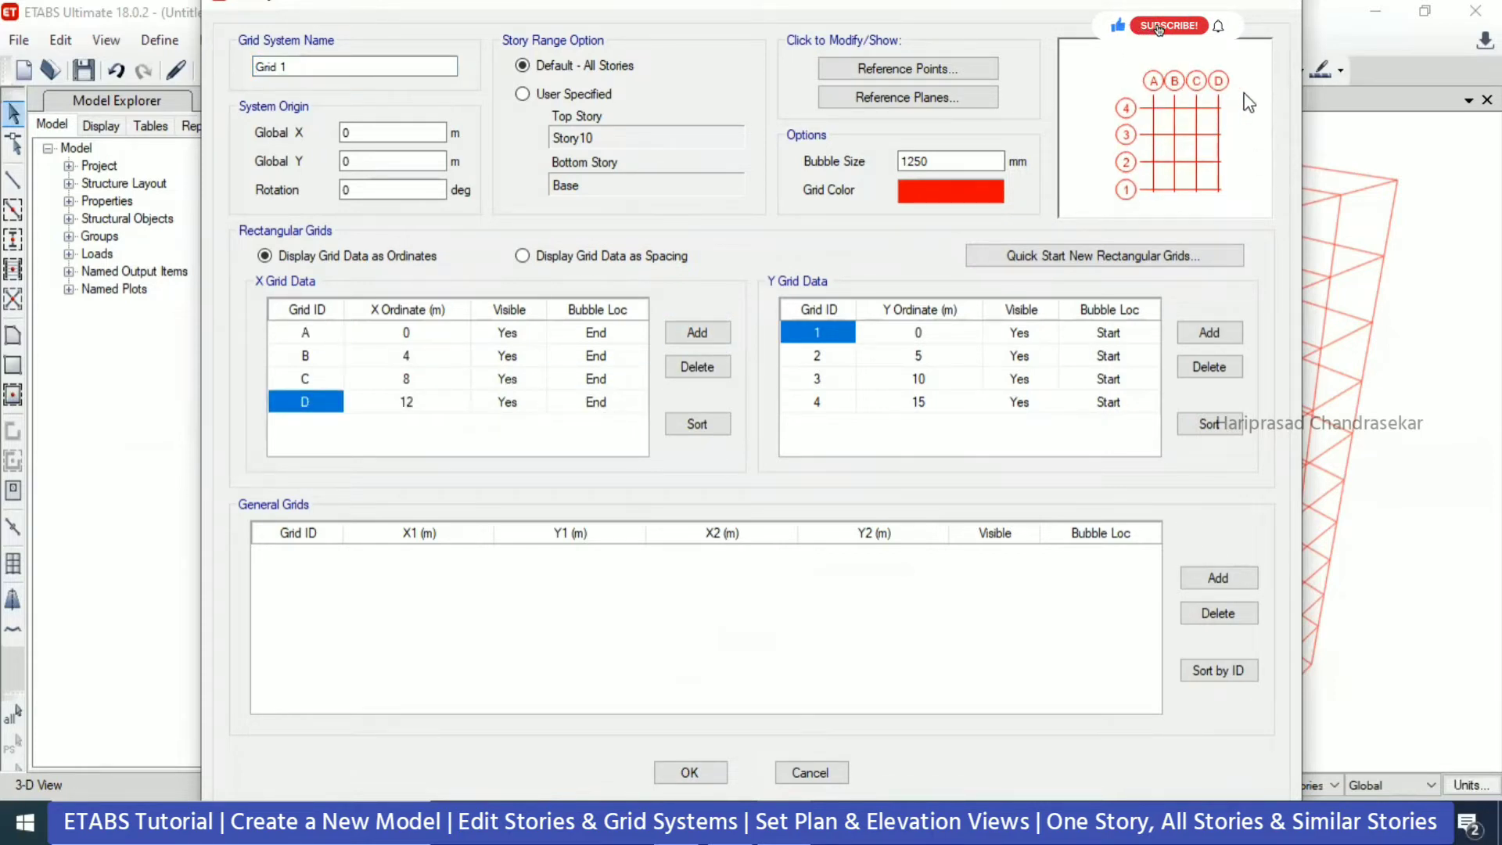
- Set the X ordinate of grid line D to 10 m
click(434, 405)
click(438, 403)
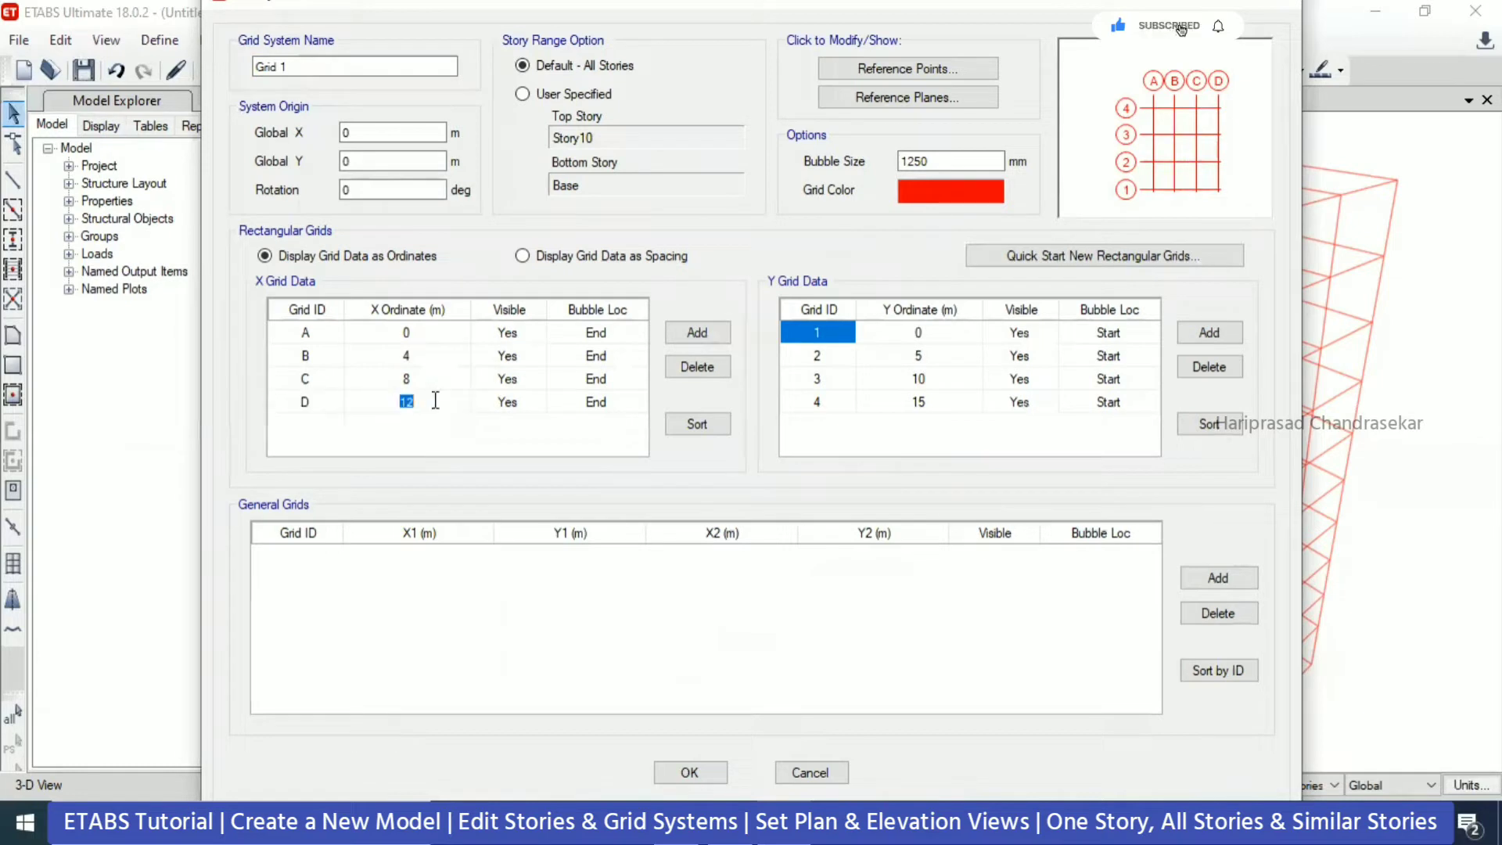
text(10)
click(439, 386)
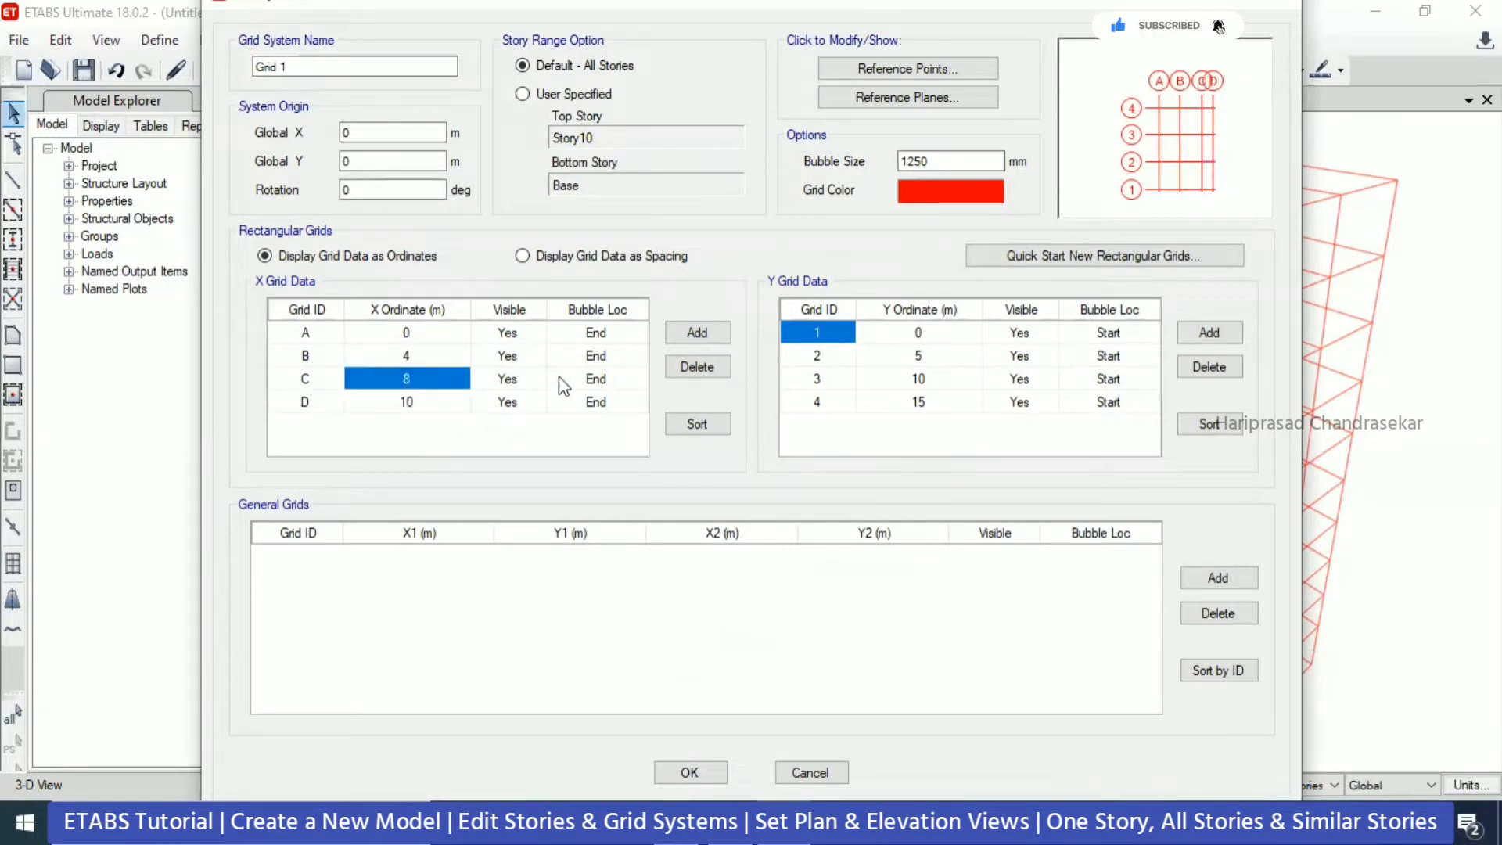
- Accept the edited Grid 1 data and apply the updated grid system to the model
click(688, 770)
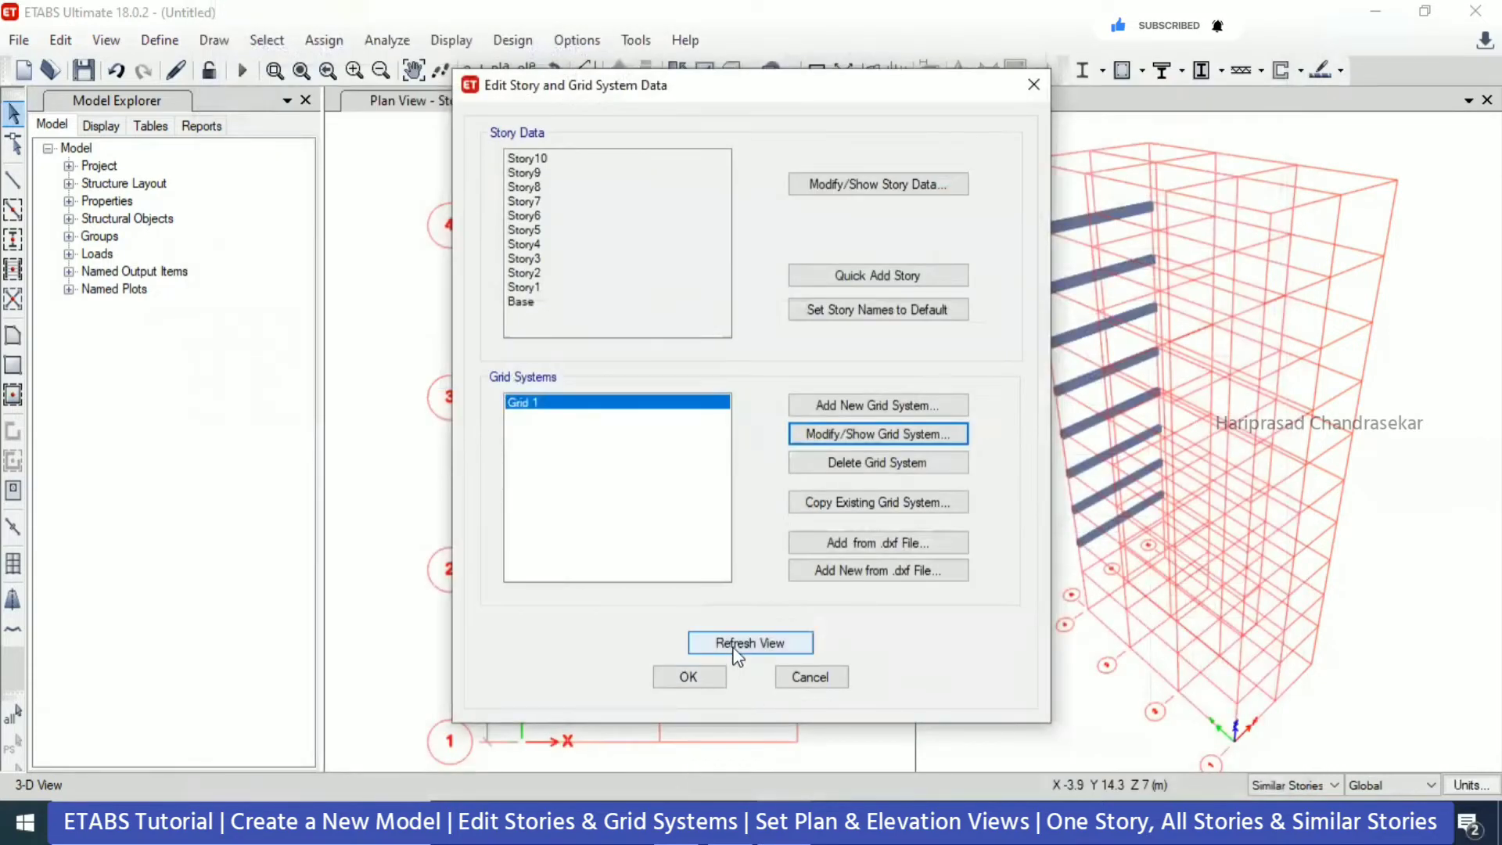
click(715, 677)
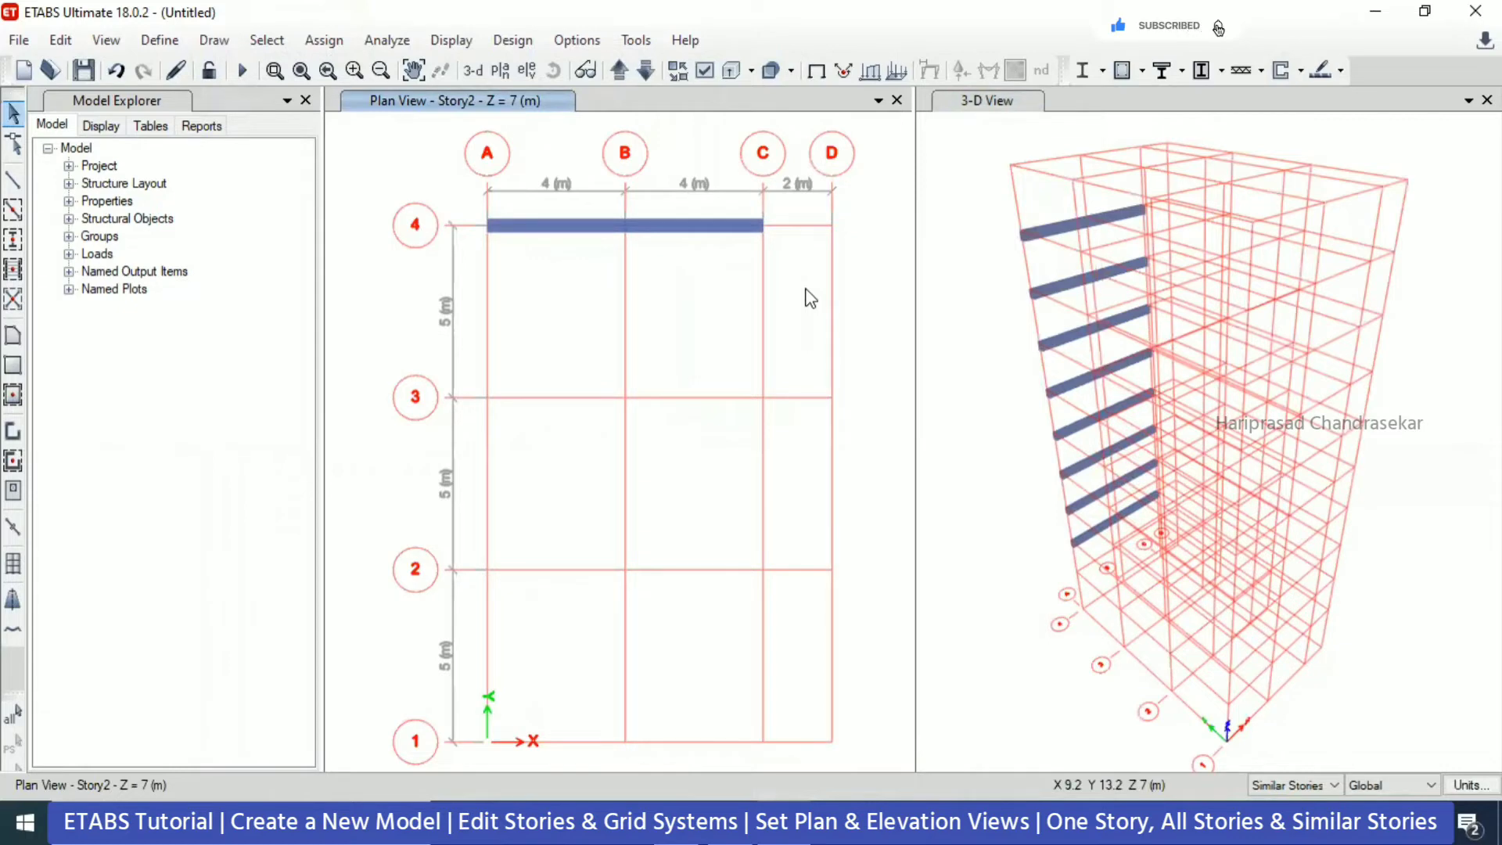
- Set the height of Story1 to 5 m in the story data and apply it to the model
click(61, 41)
click(166, 246)
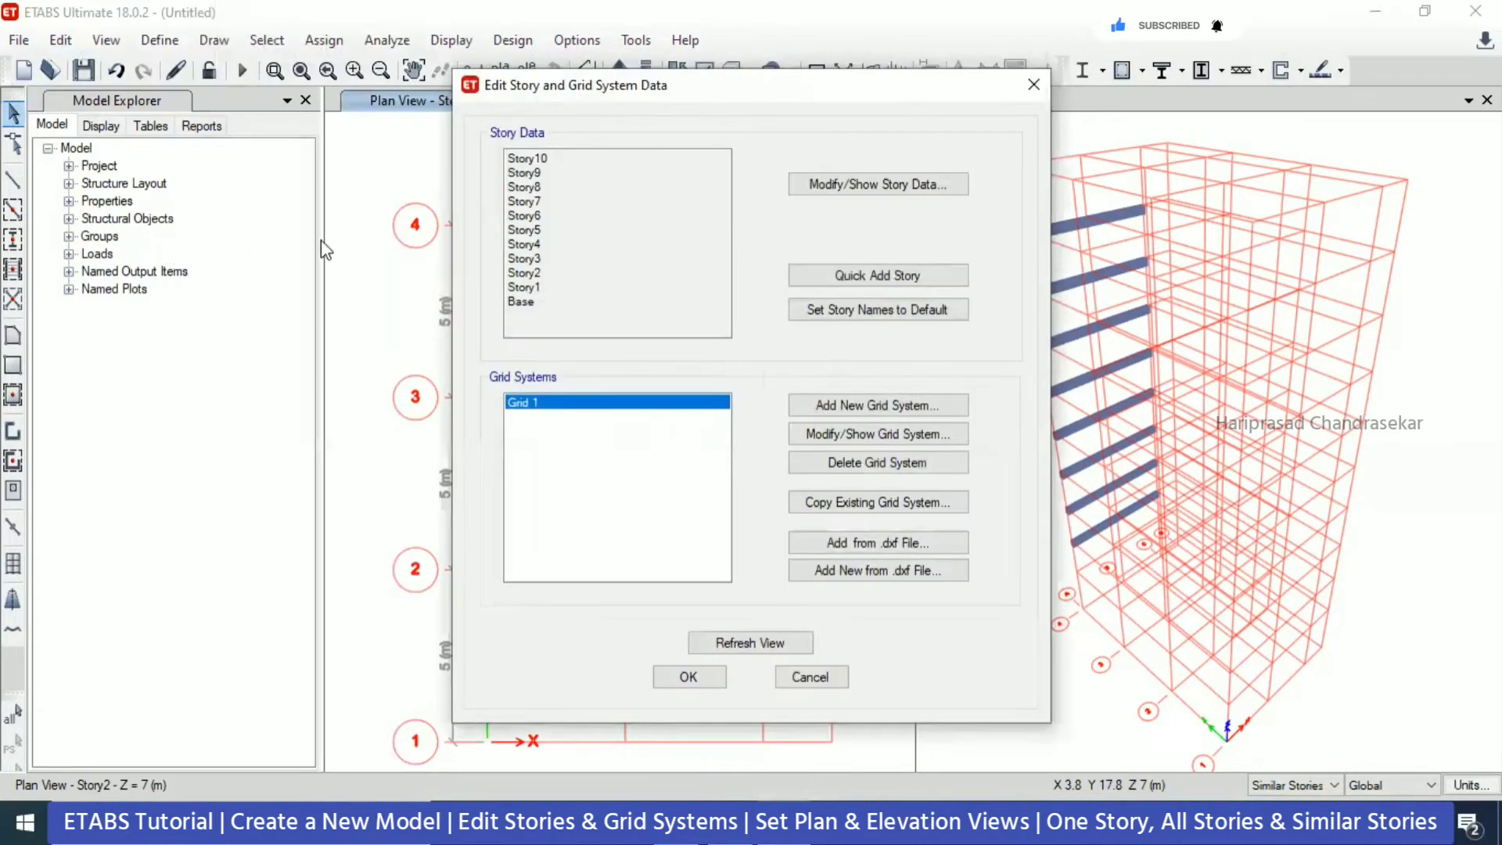
click(891, 186)
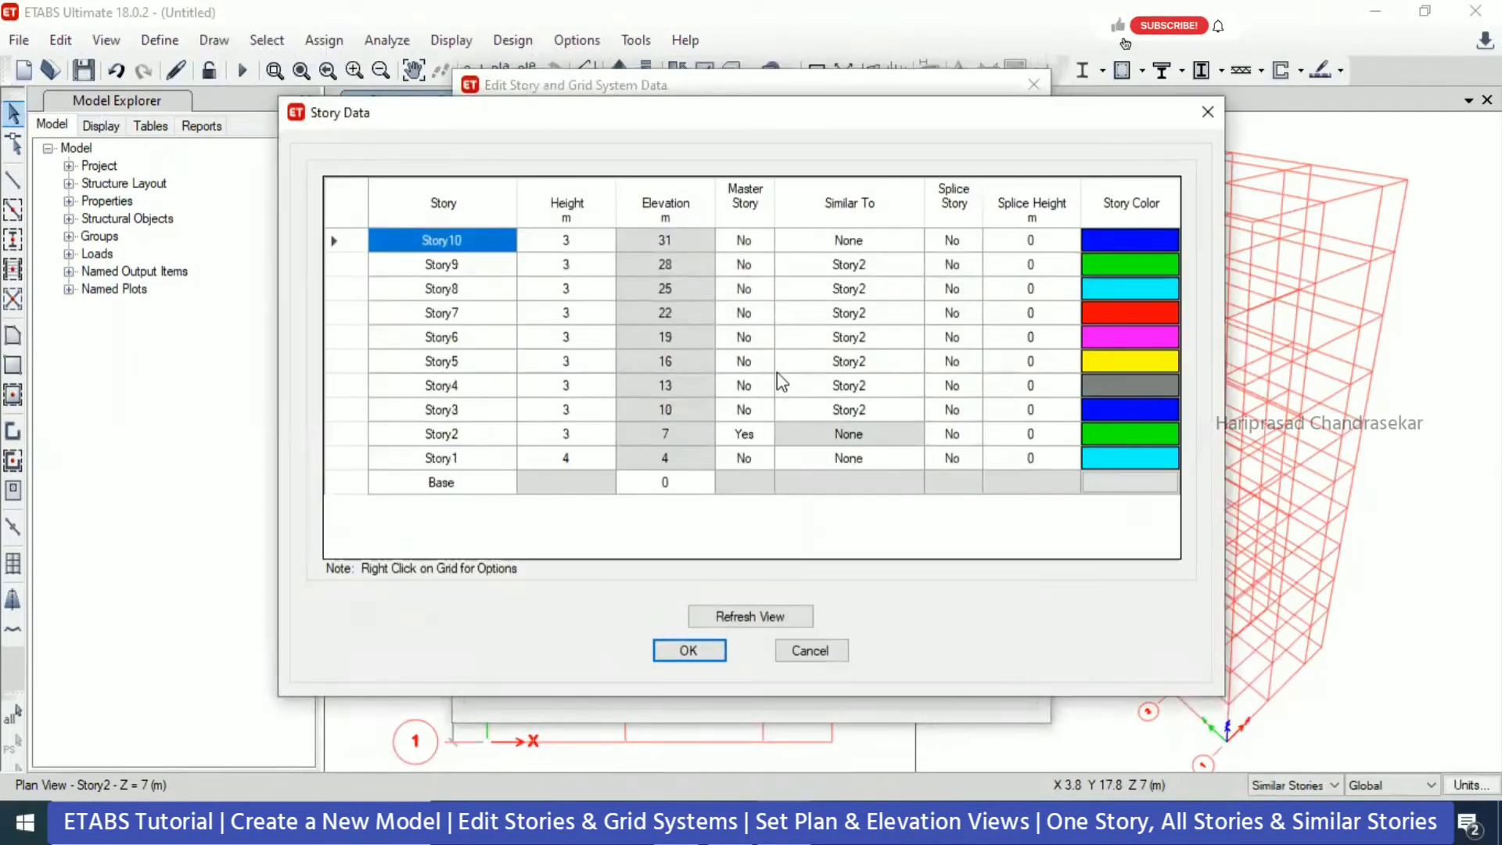
click(601, 456)
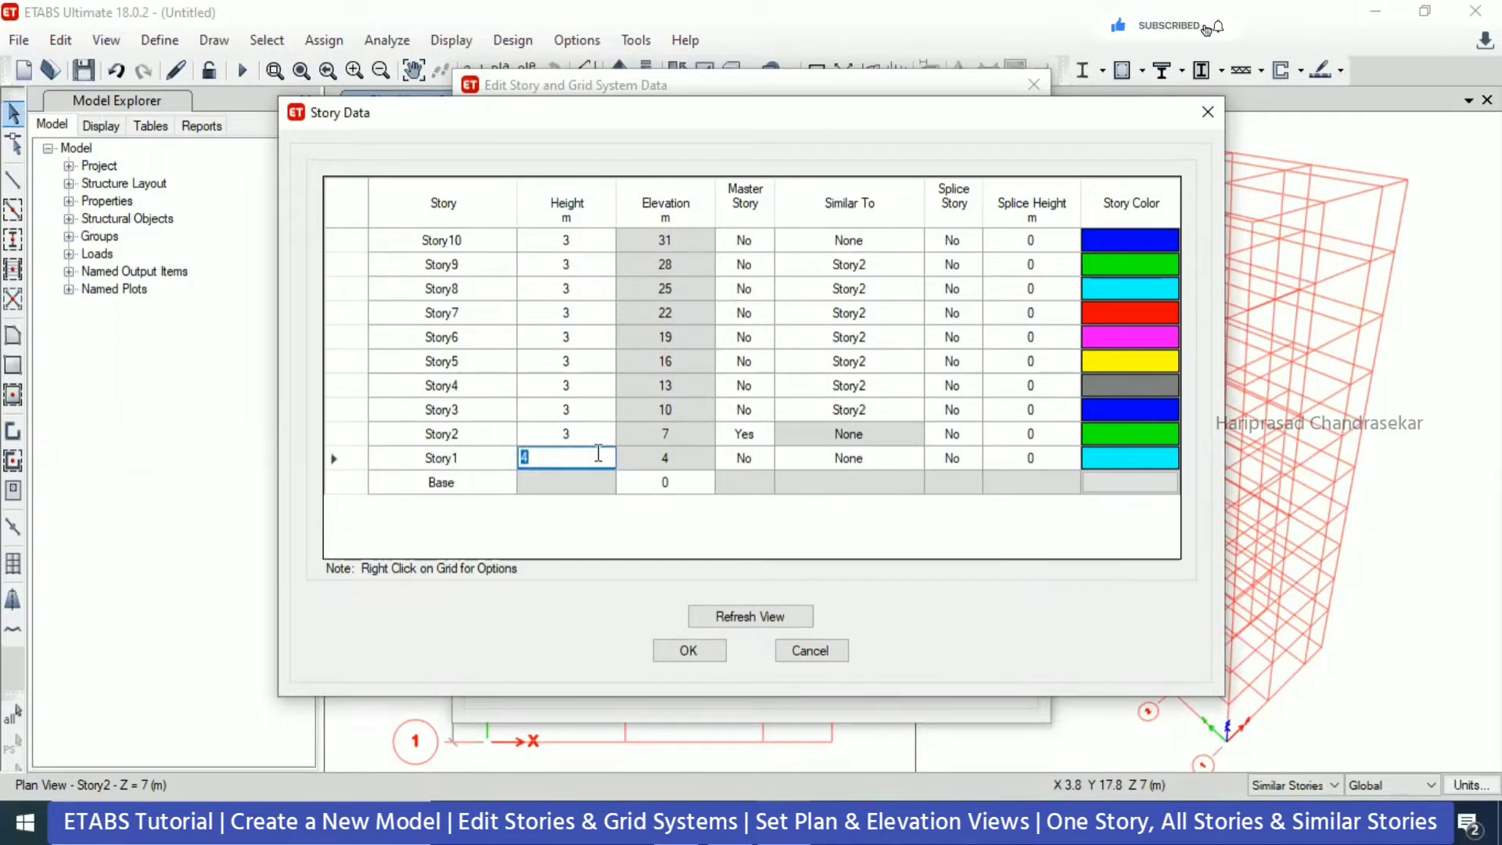
text(5)
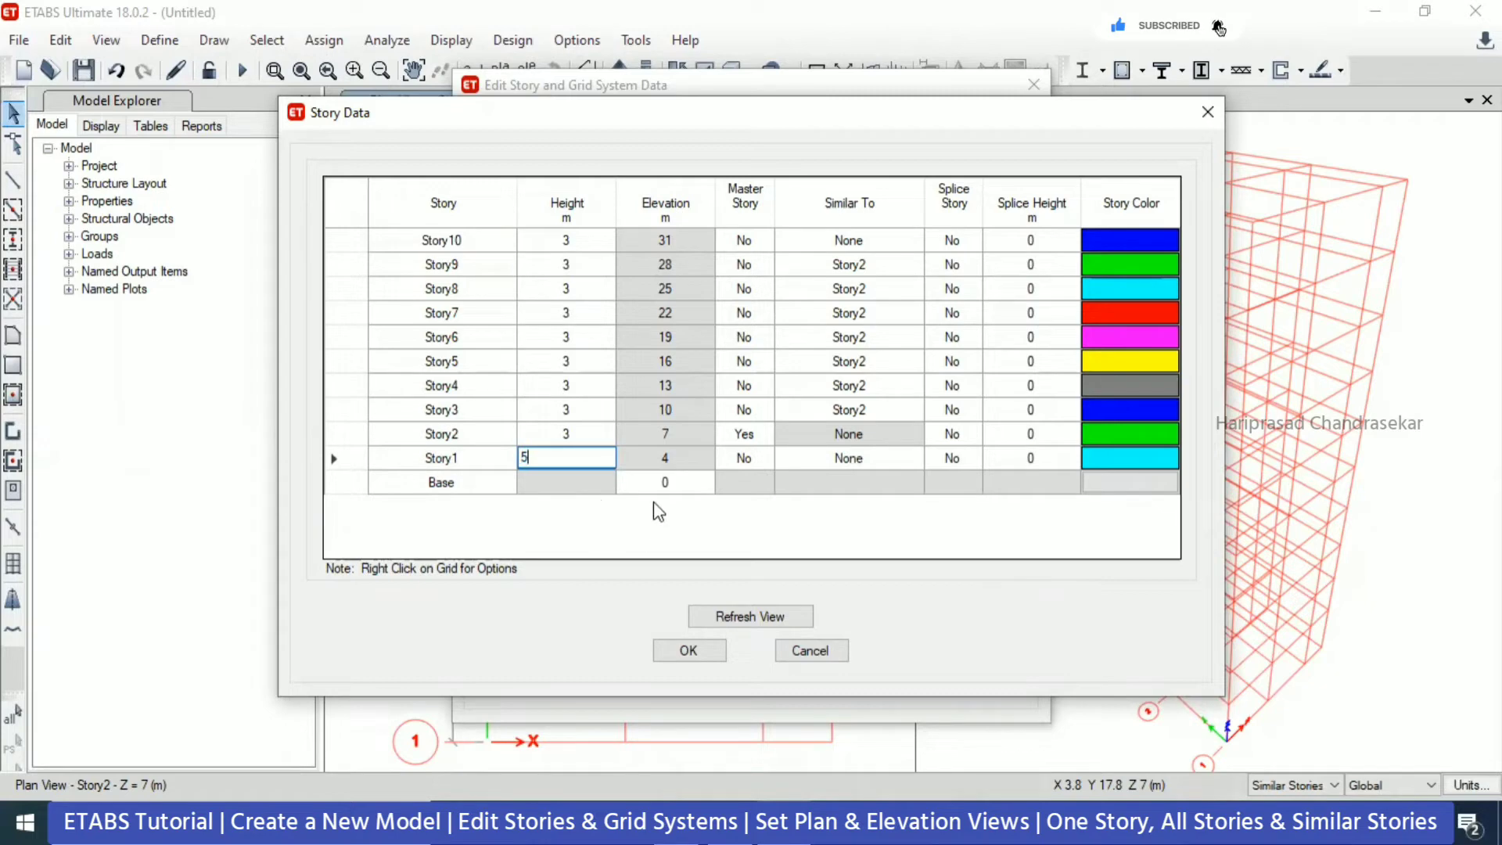
click(688, 650)
click(688, 677)
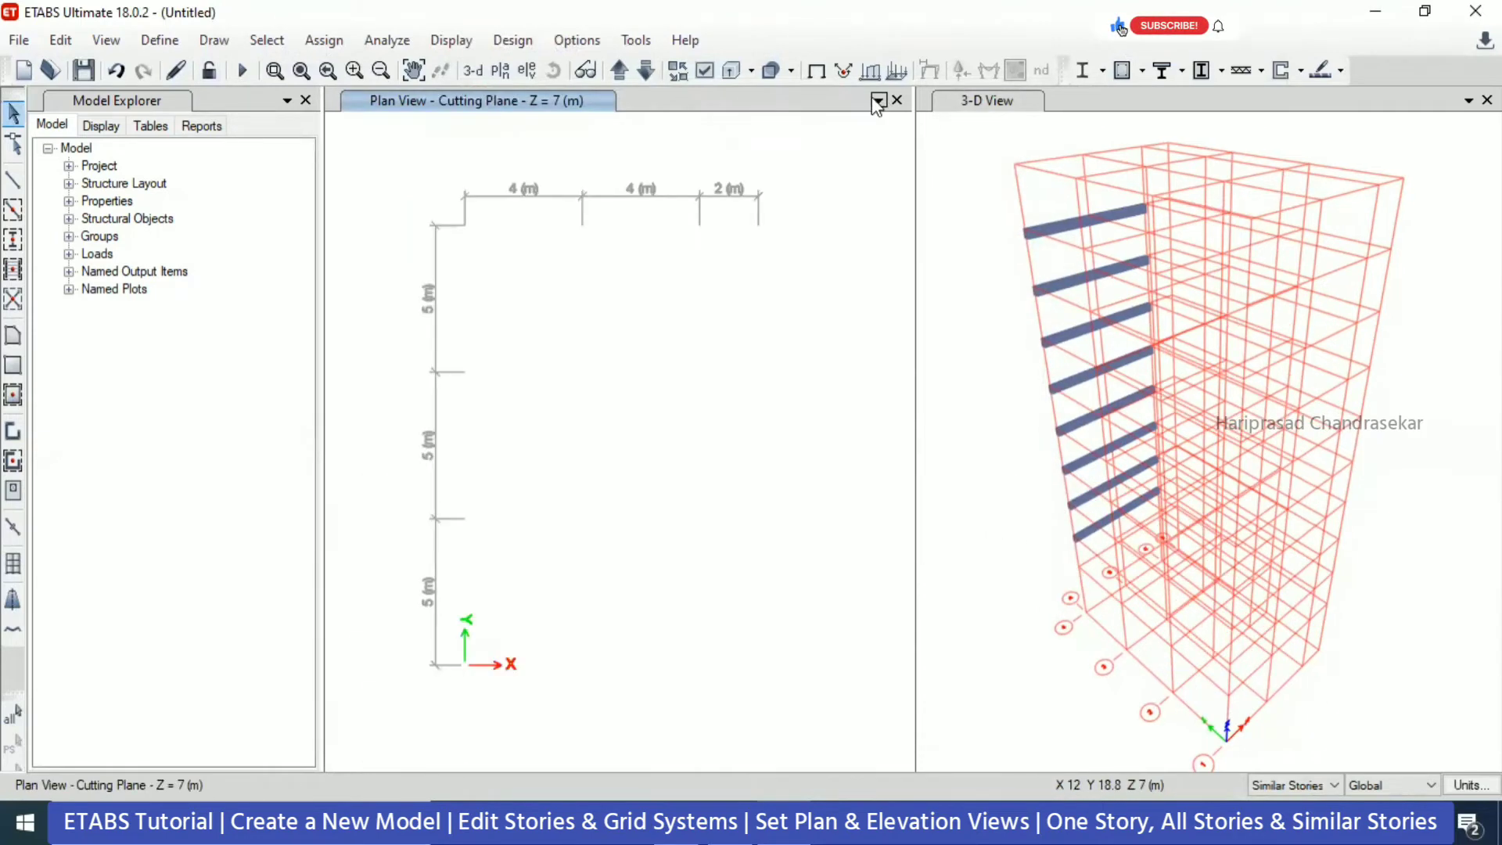
- Close the cutting-plane plan window and add a new window beside the remaining 3-D view
click(896, 100)
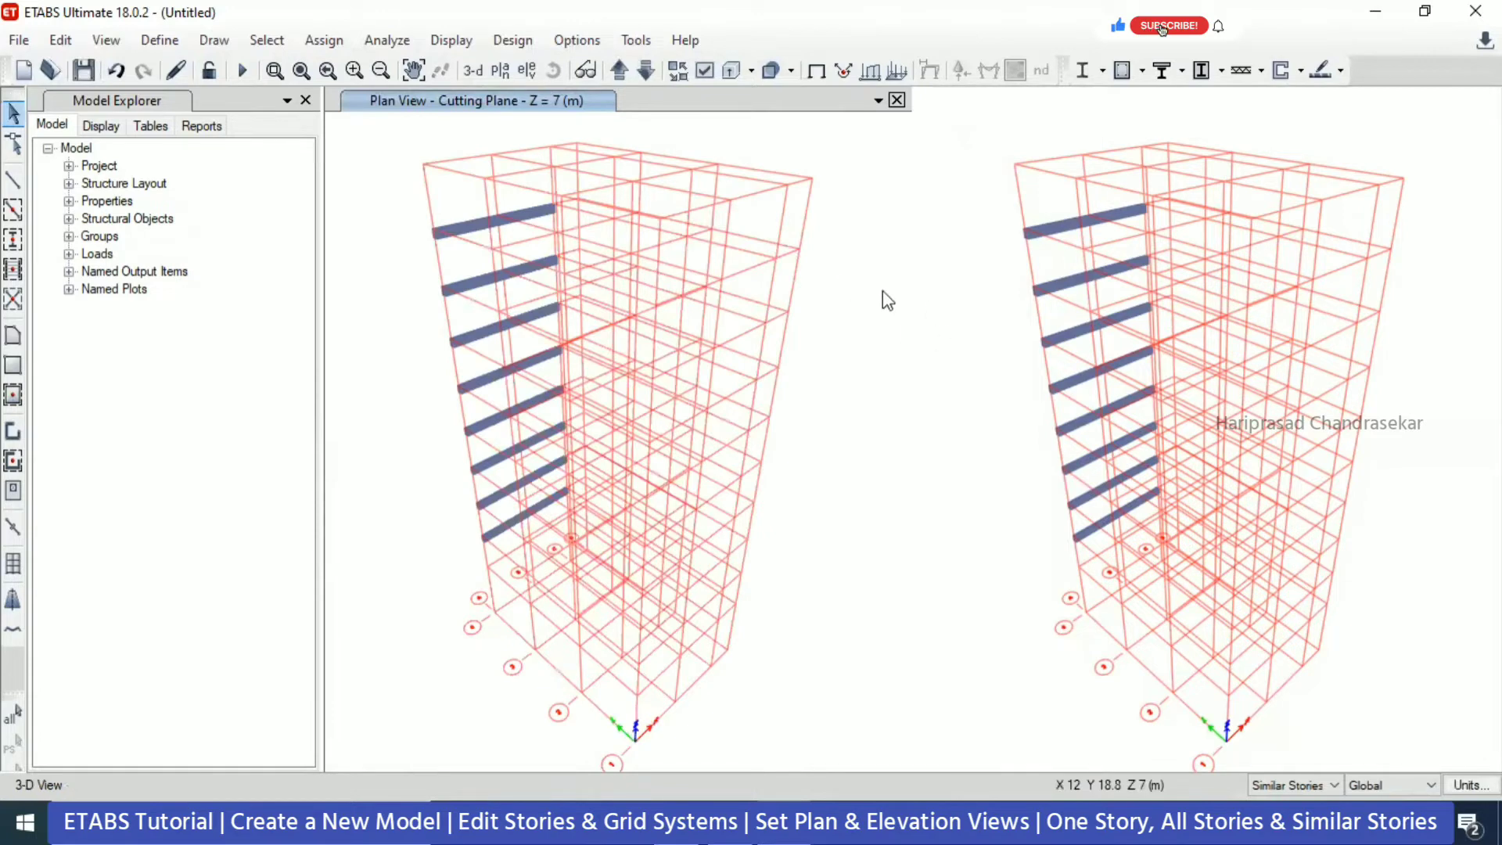
click(896, 100)
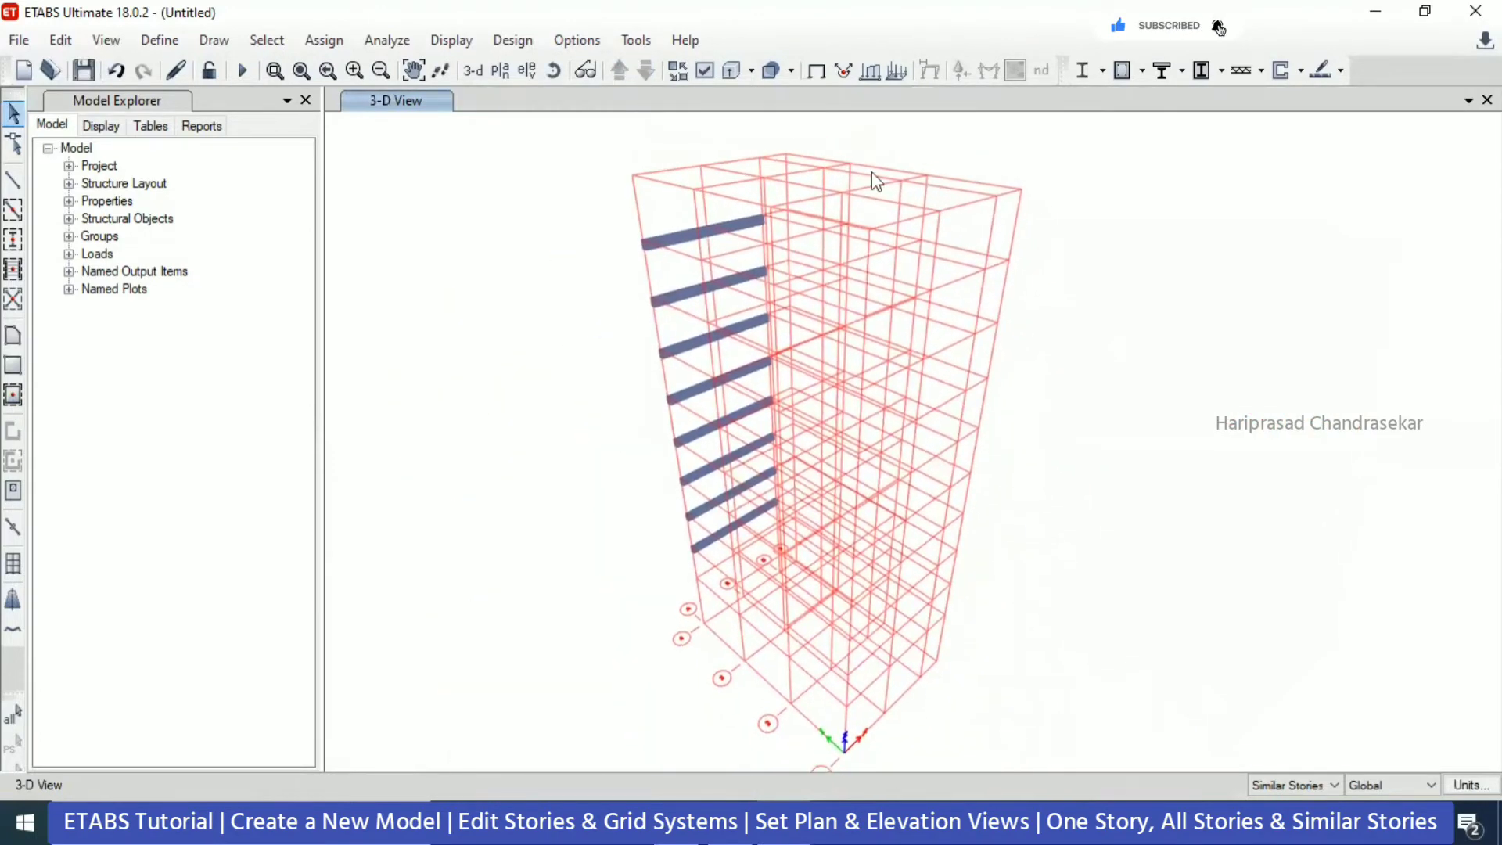
click(1469, 100)
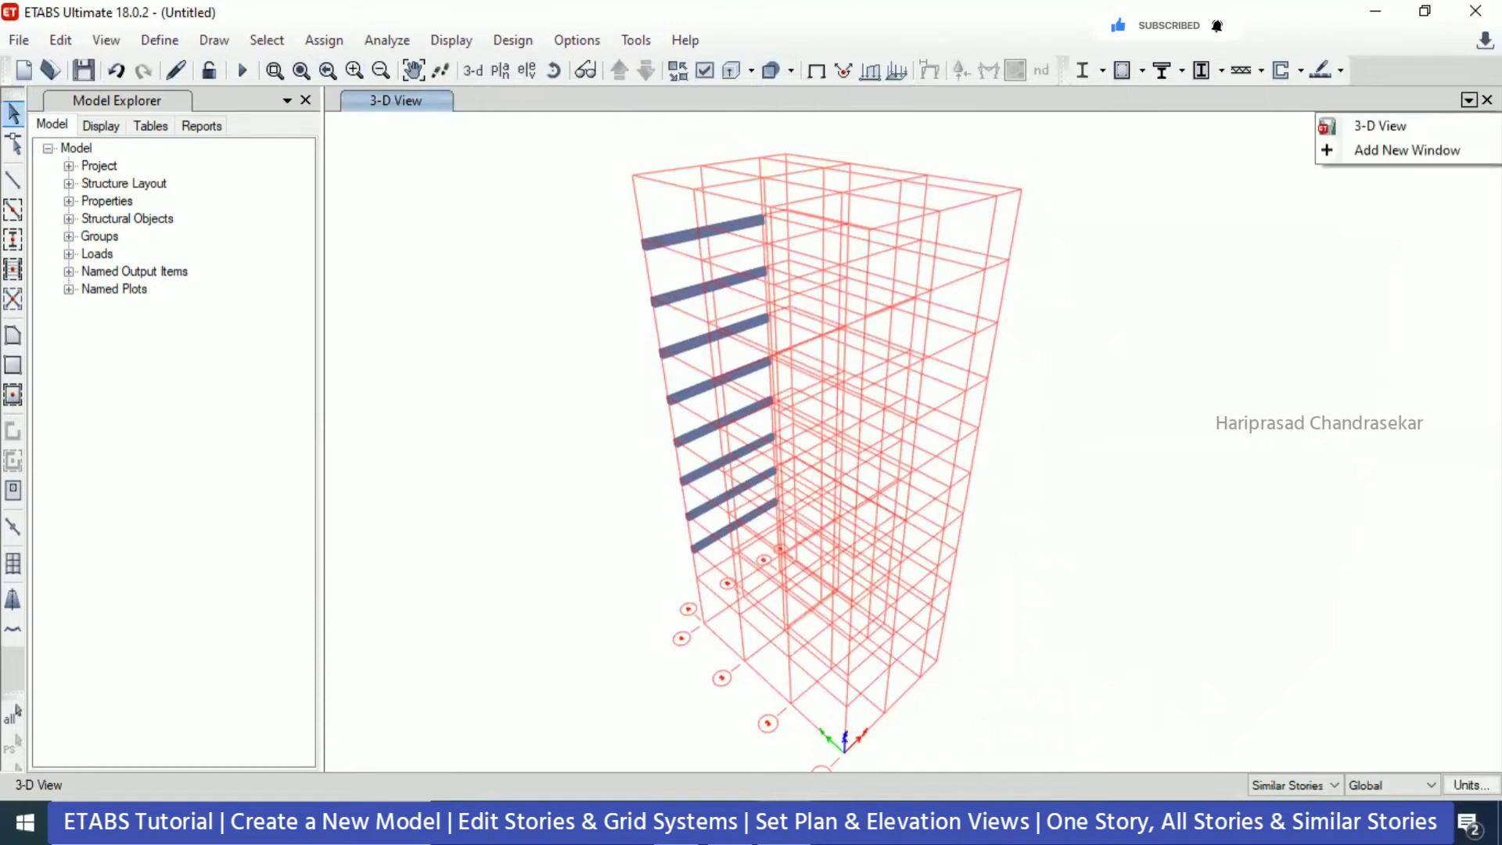
click(1380, 149)
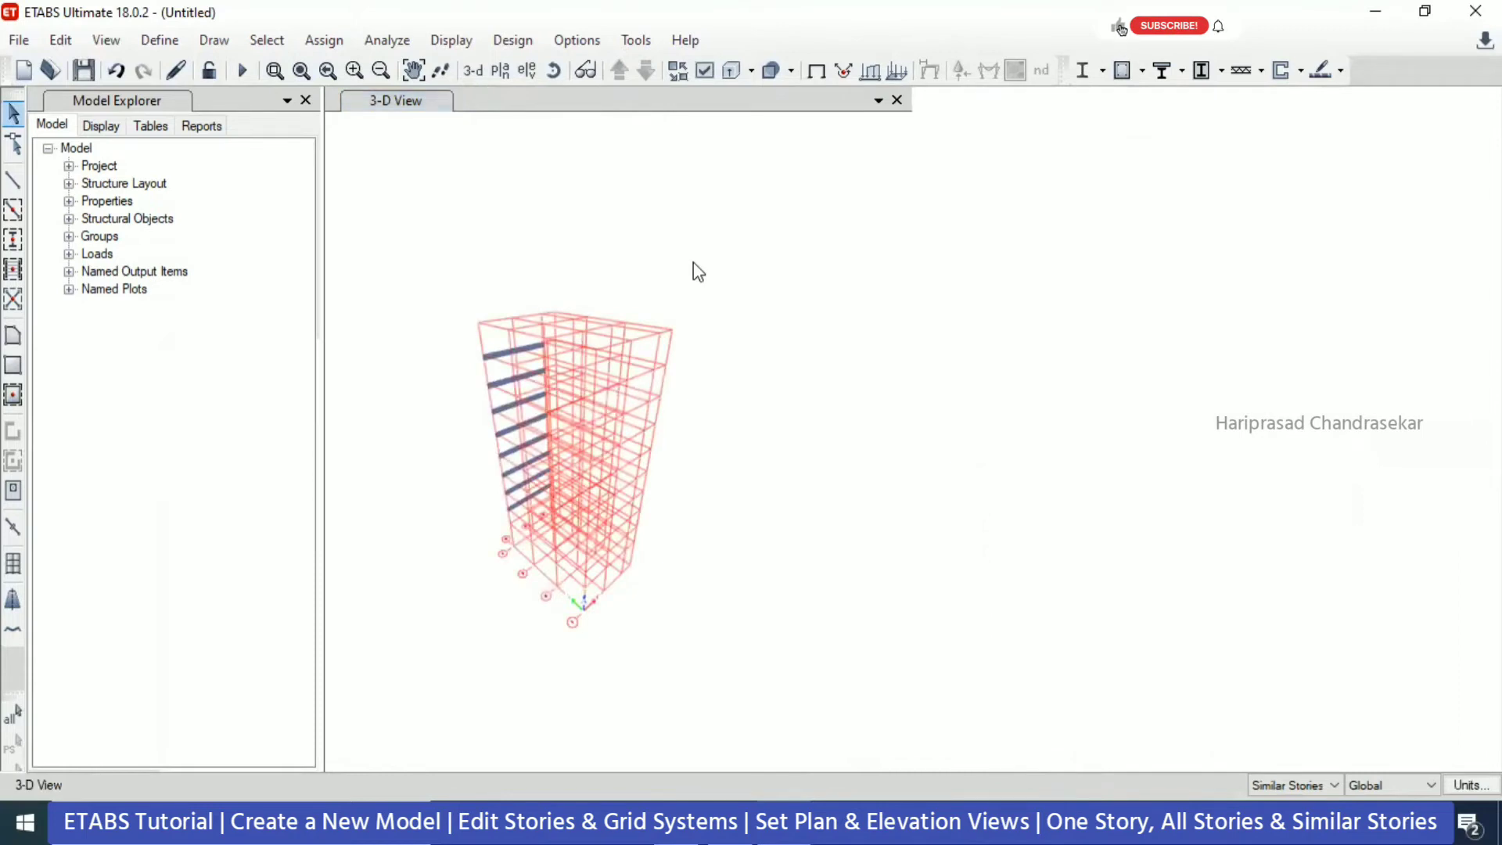
middle_drag(661, 291, 667, 201)
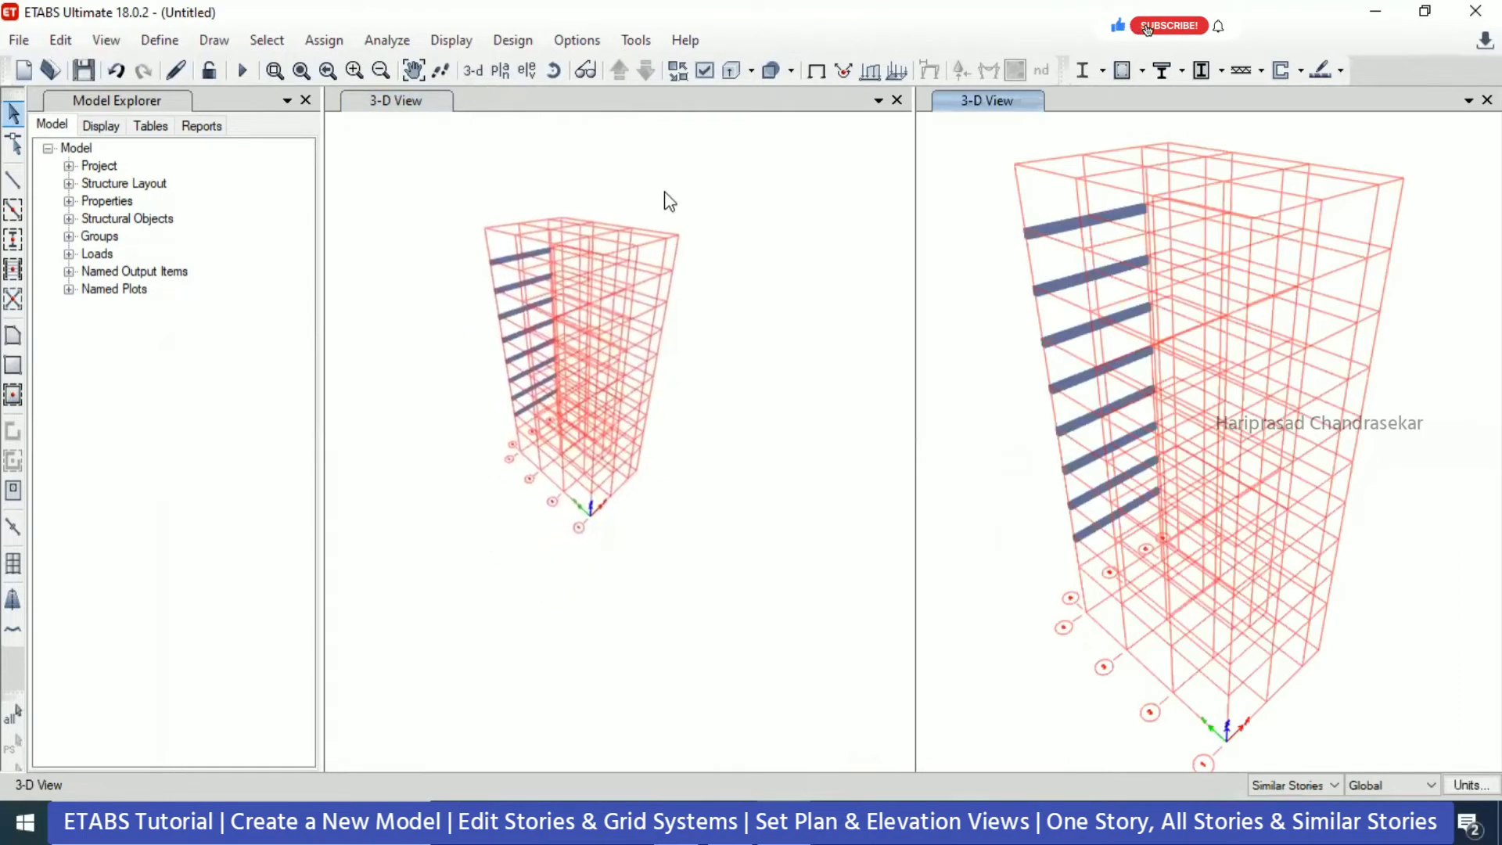
- Show the Story2 plan in the active window and fit the 3-D view beside it
click(501, 70)
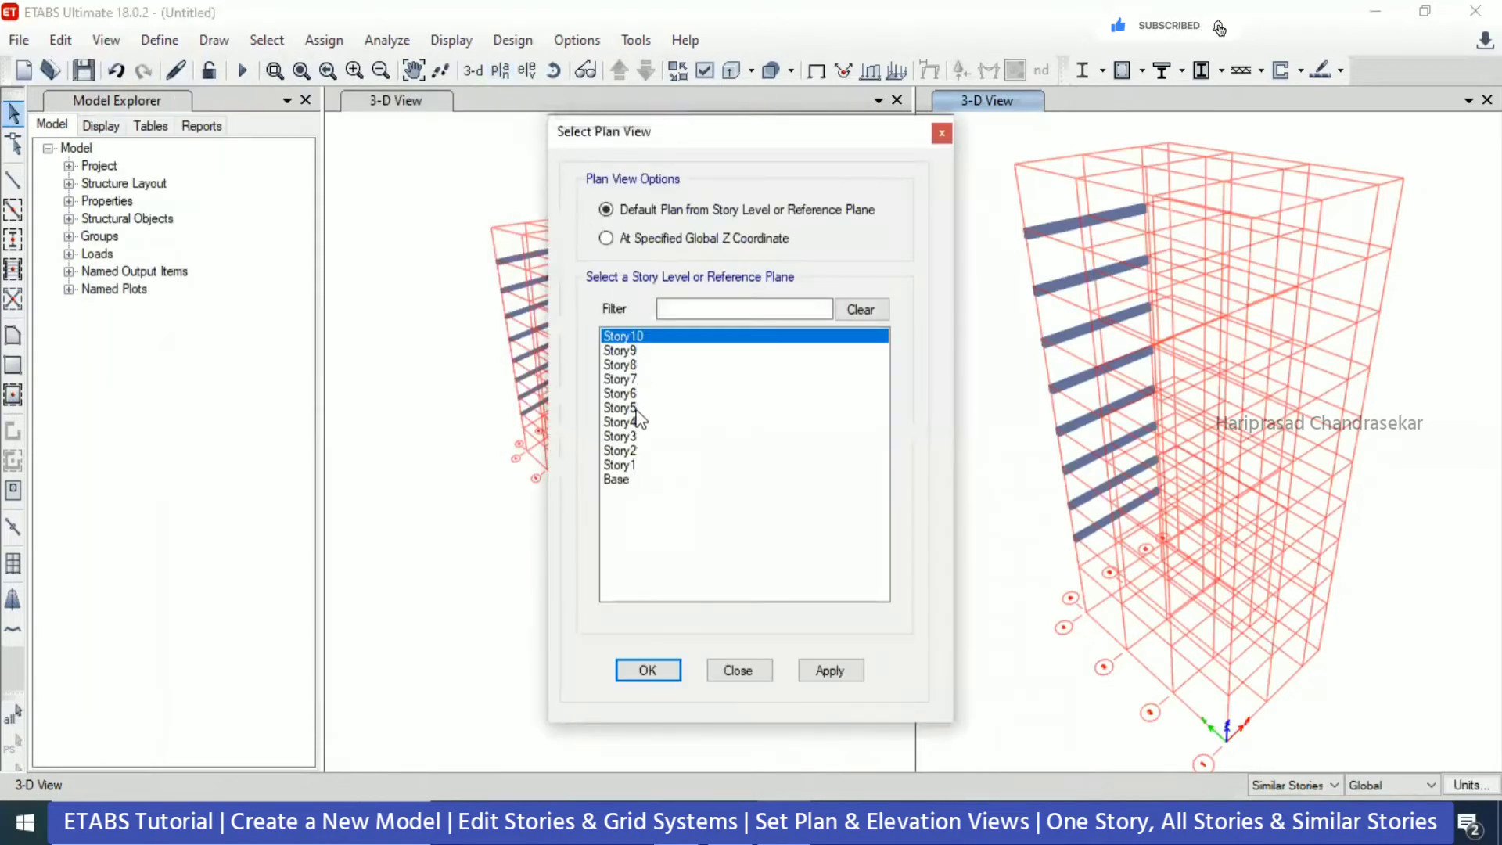
click(632, 452)
click(661, 674)
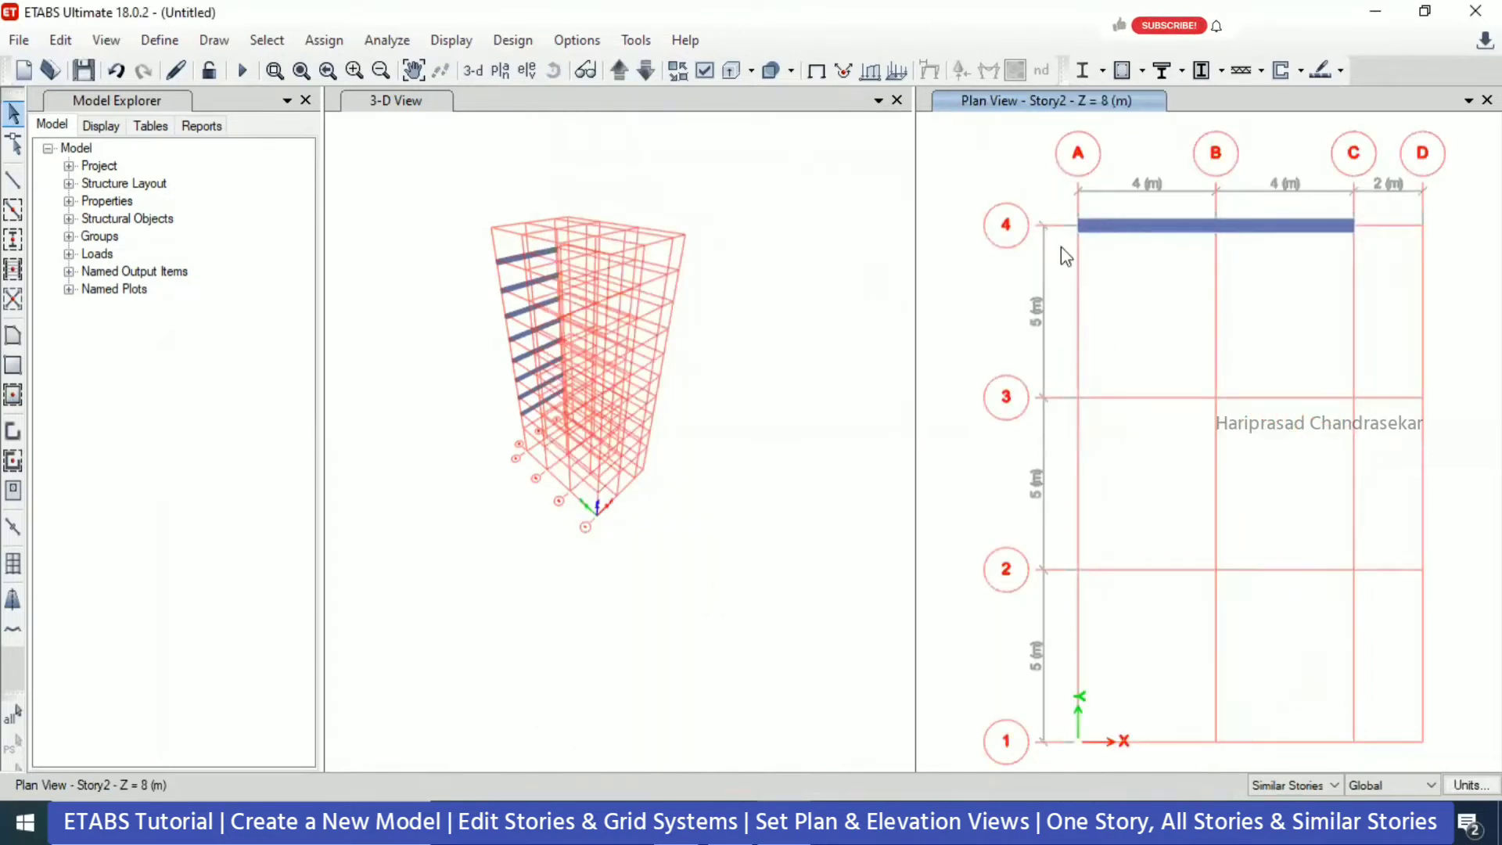
scroll(782, 305, up, 3)
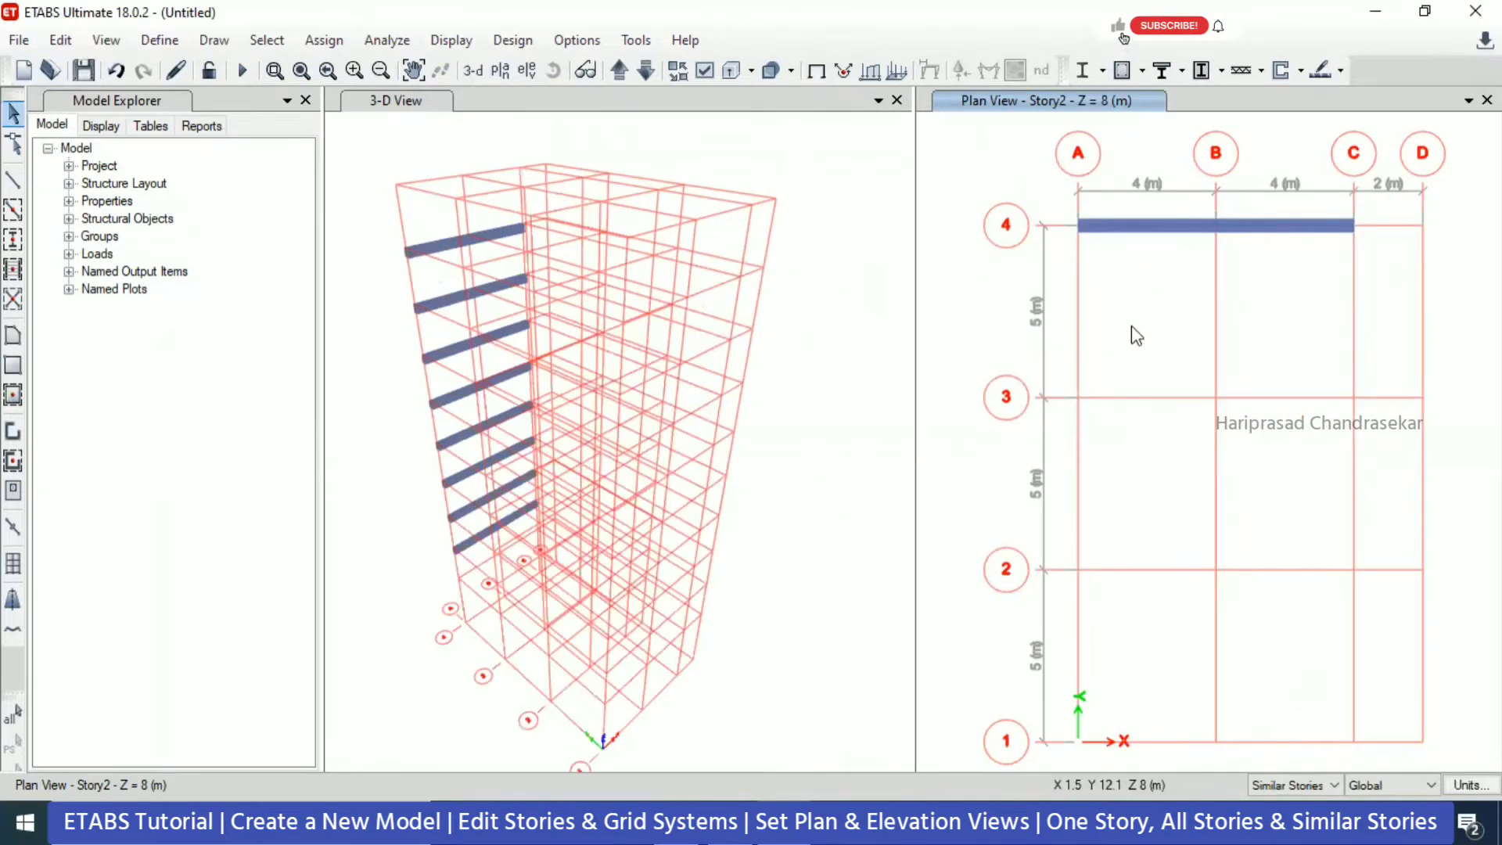
middle_drag(1133, 332, 1117, 292)
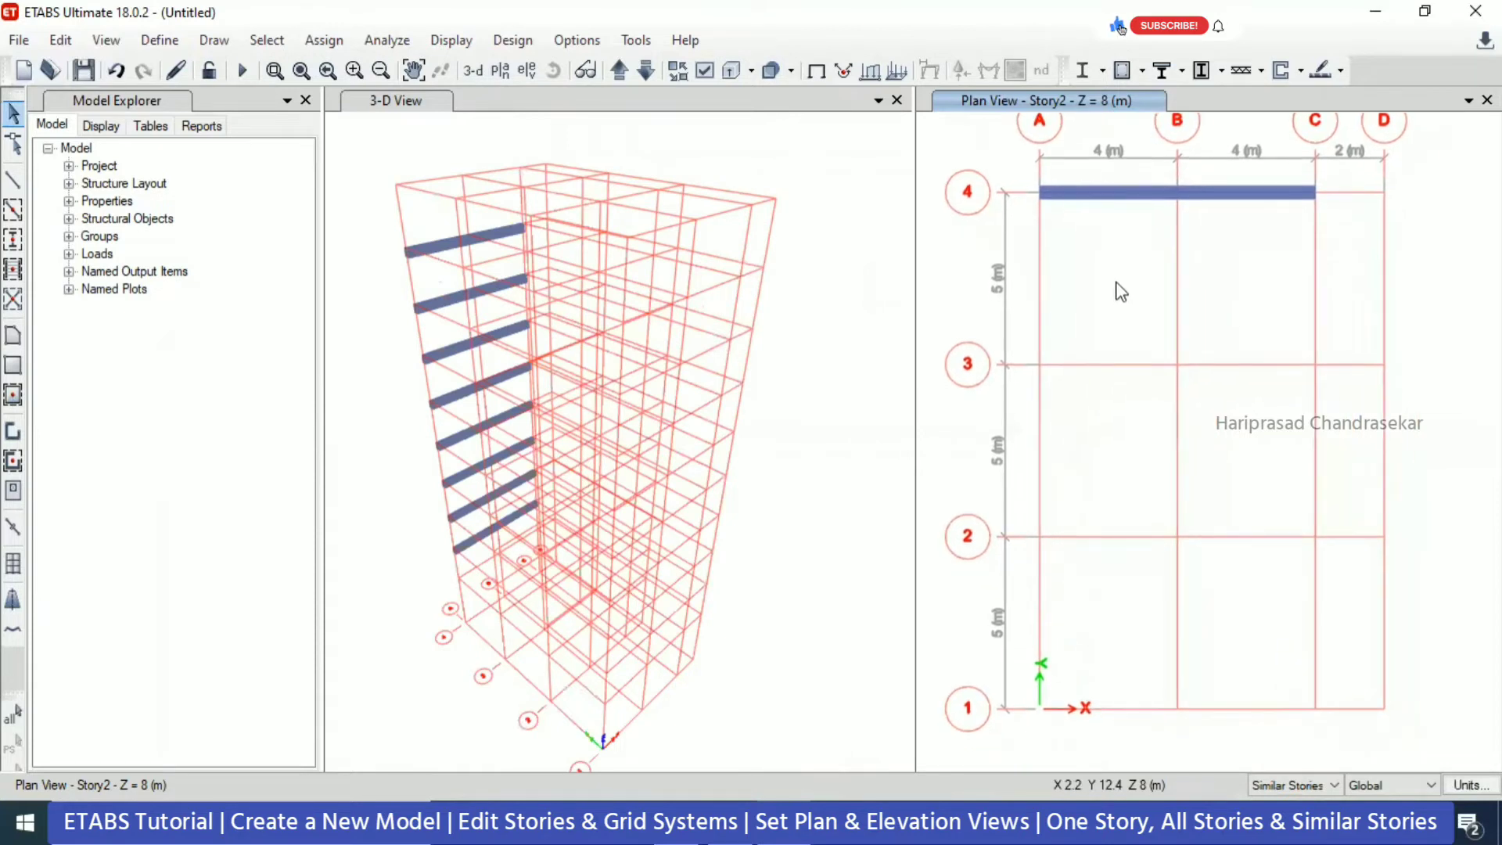
- Draw a ConcBm beam on Story2 only along grid line B from grid 4 to grid 3, using the One Story option
click(1295, 784)
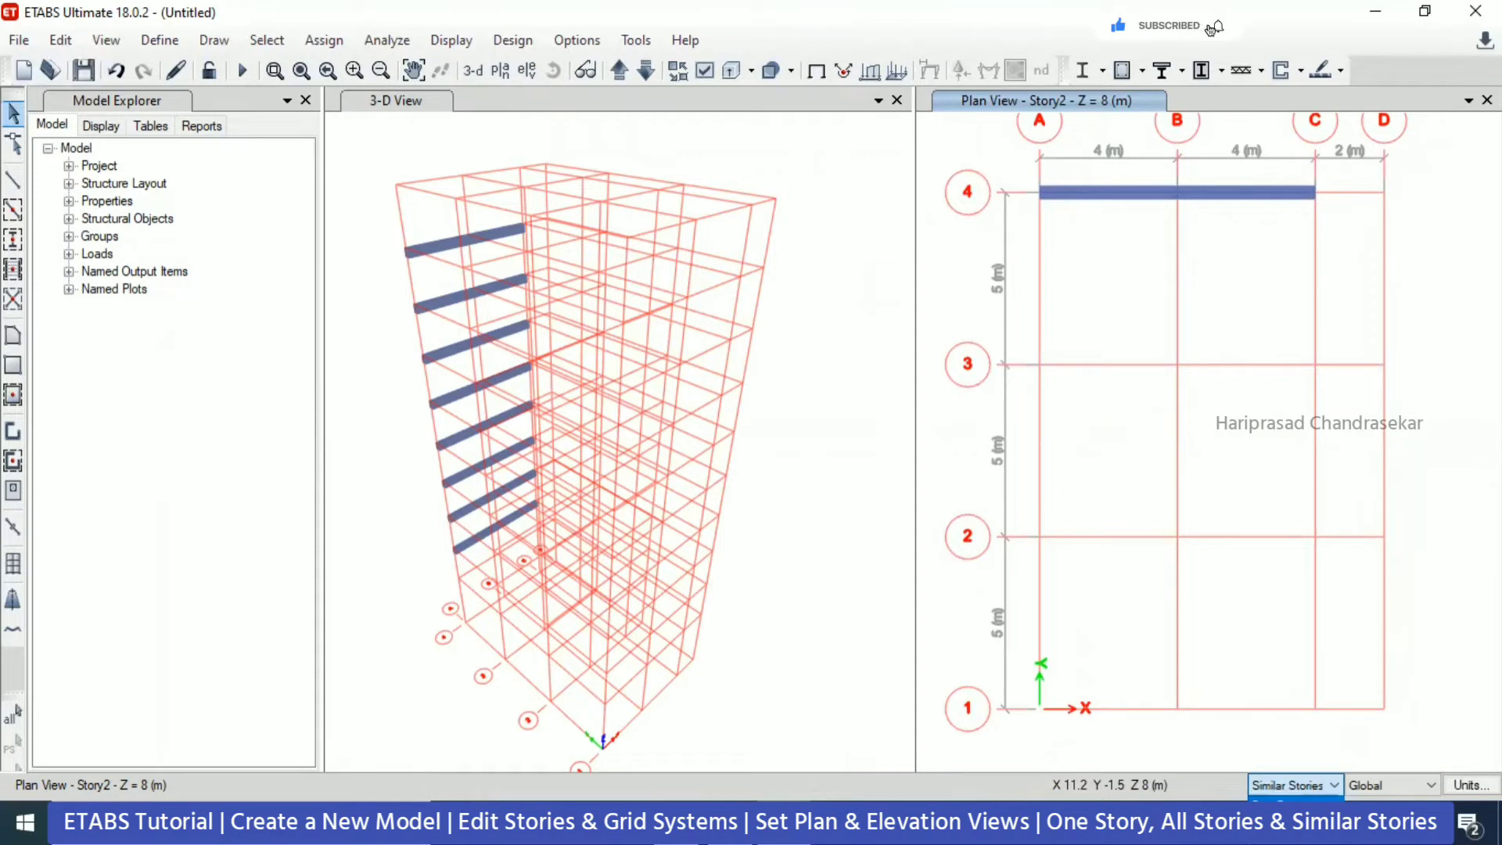
click(1283, 803)
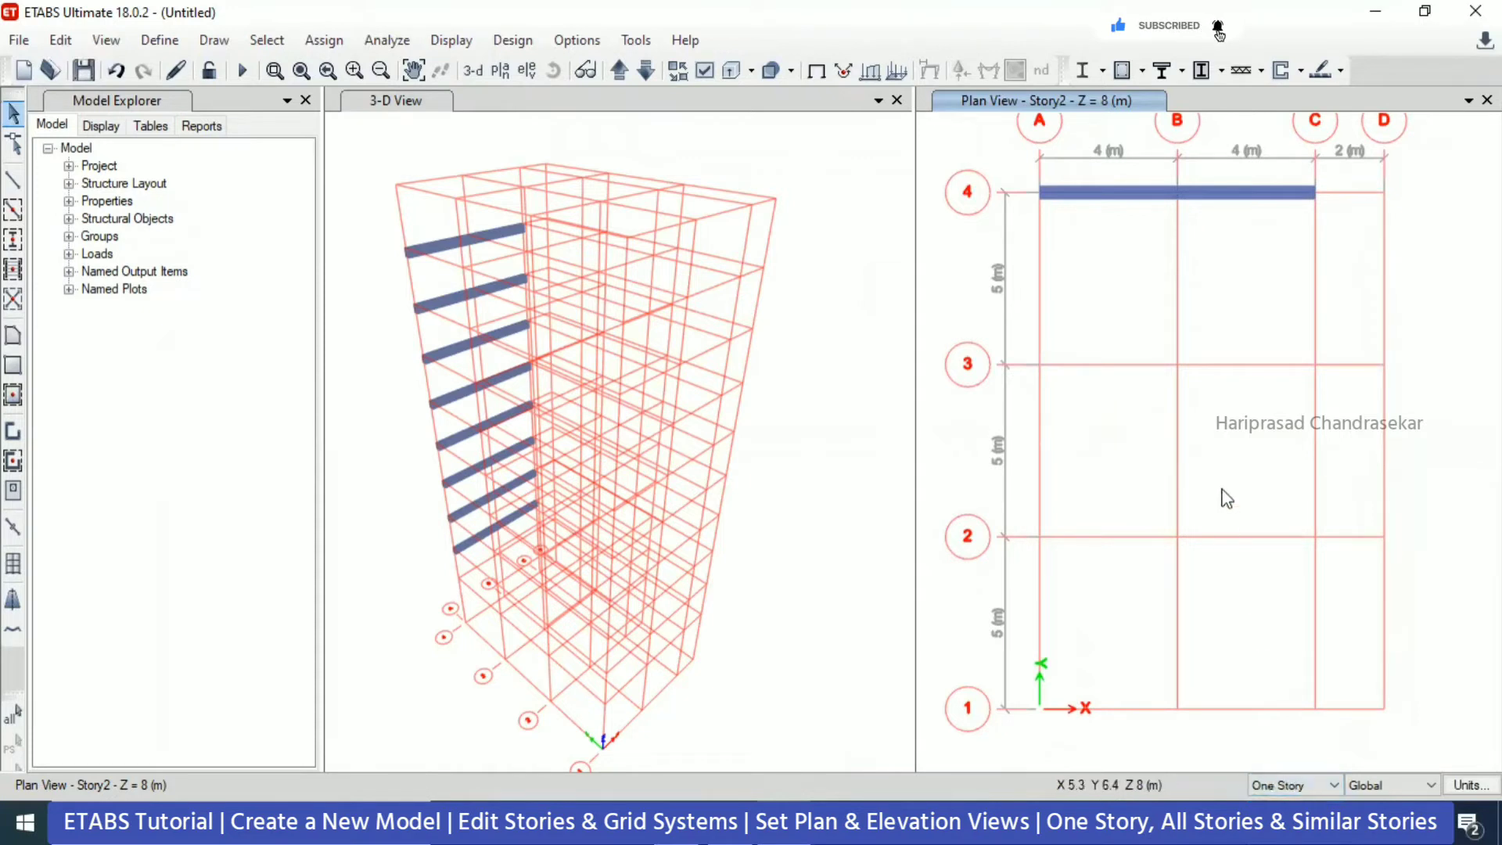
click(13, 180)
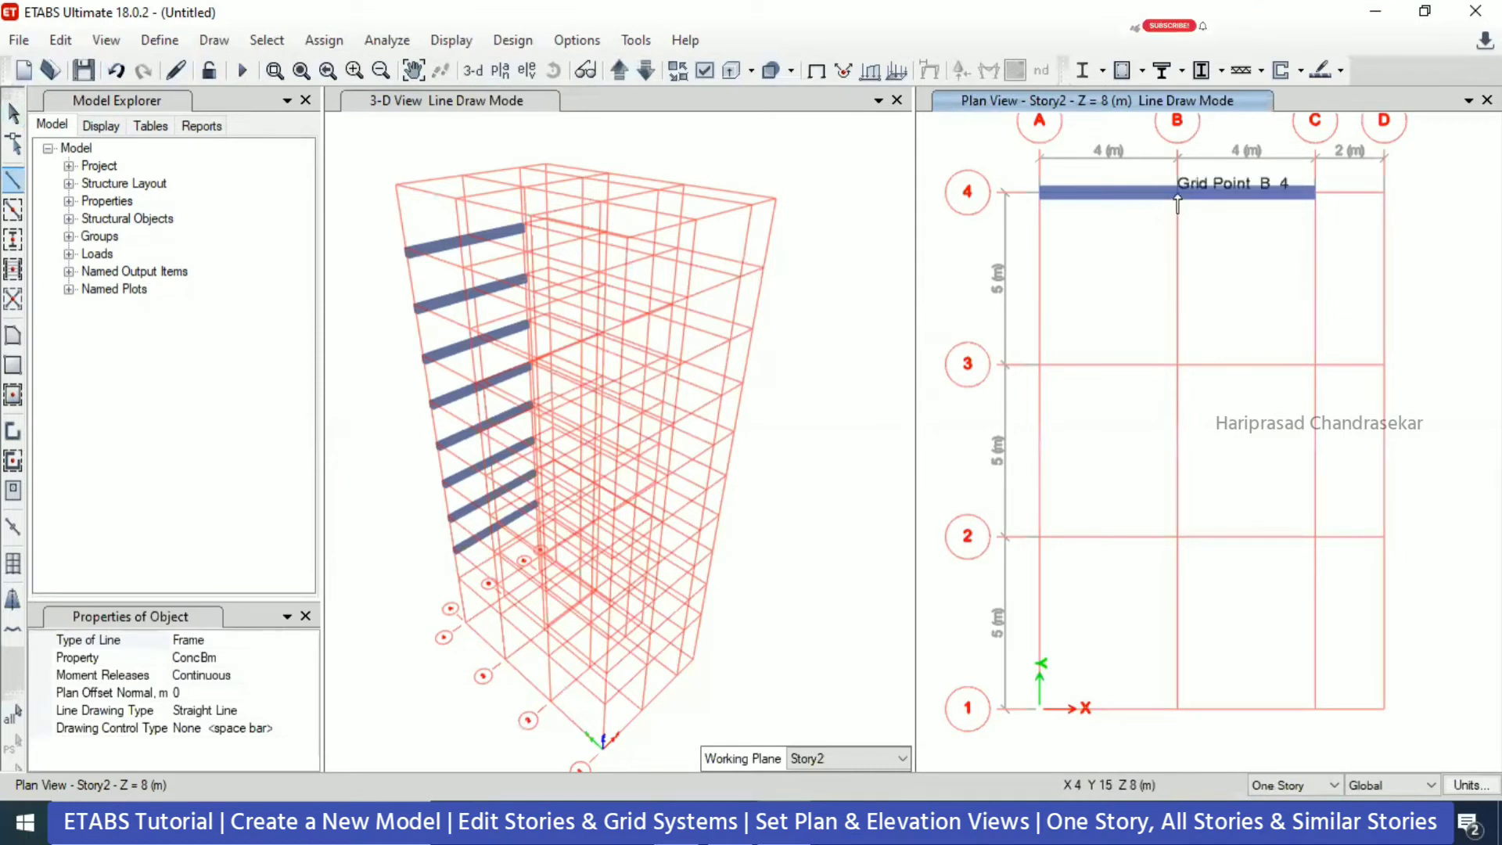
click(1178, 365)
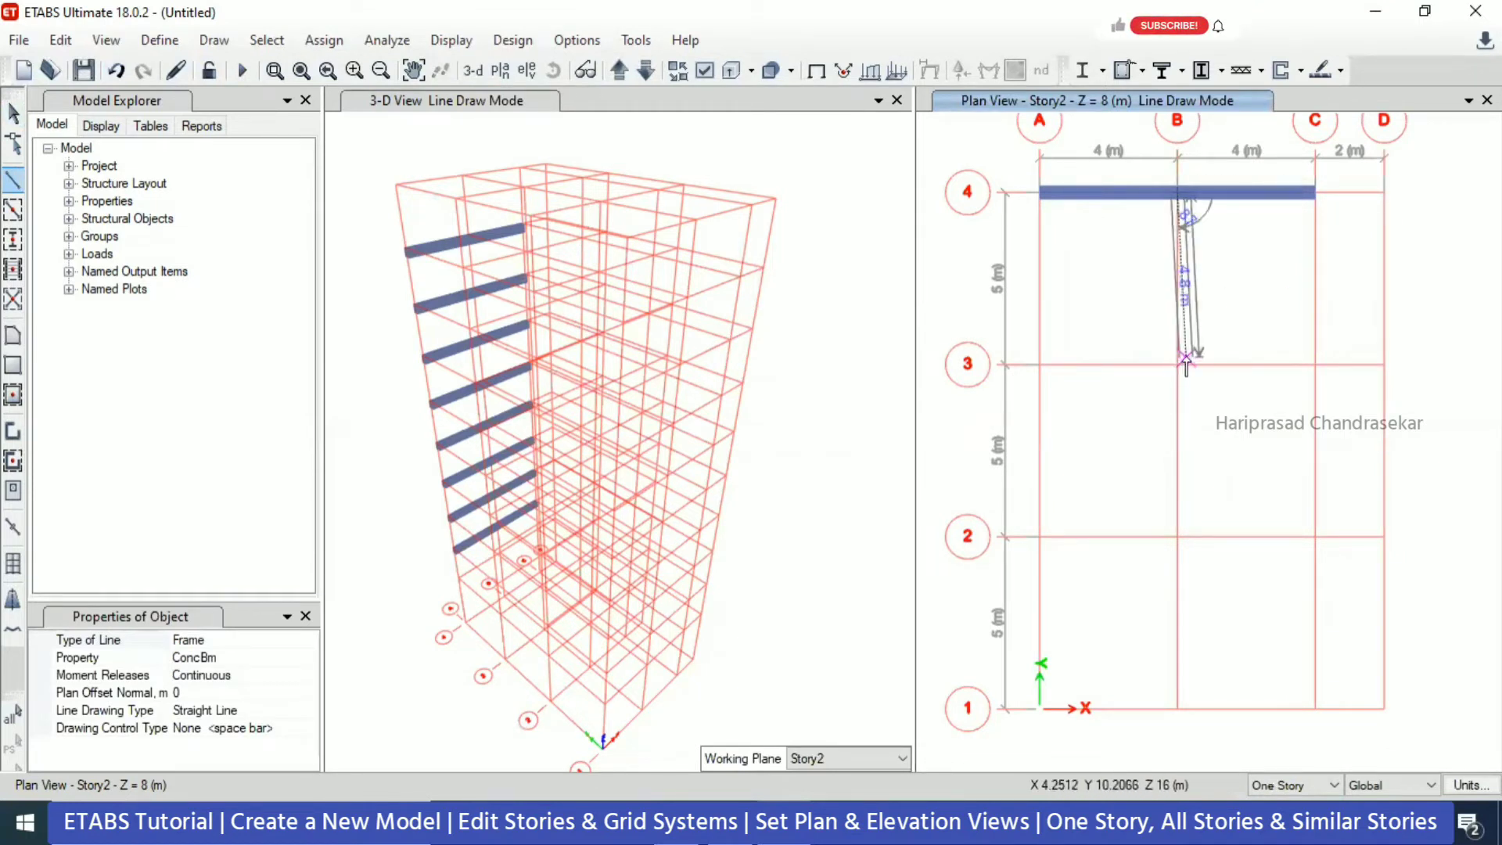
key(Escape)
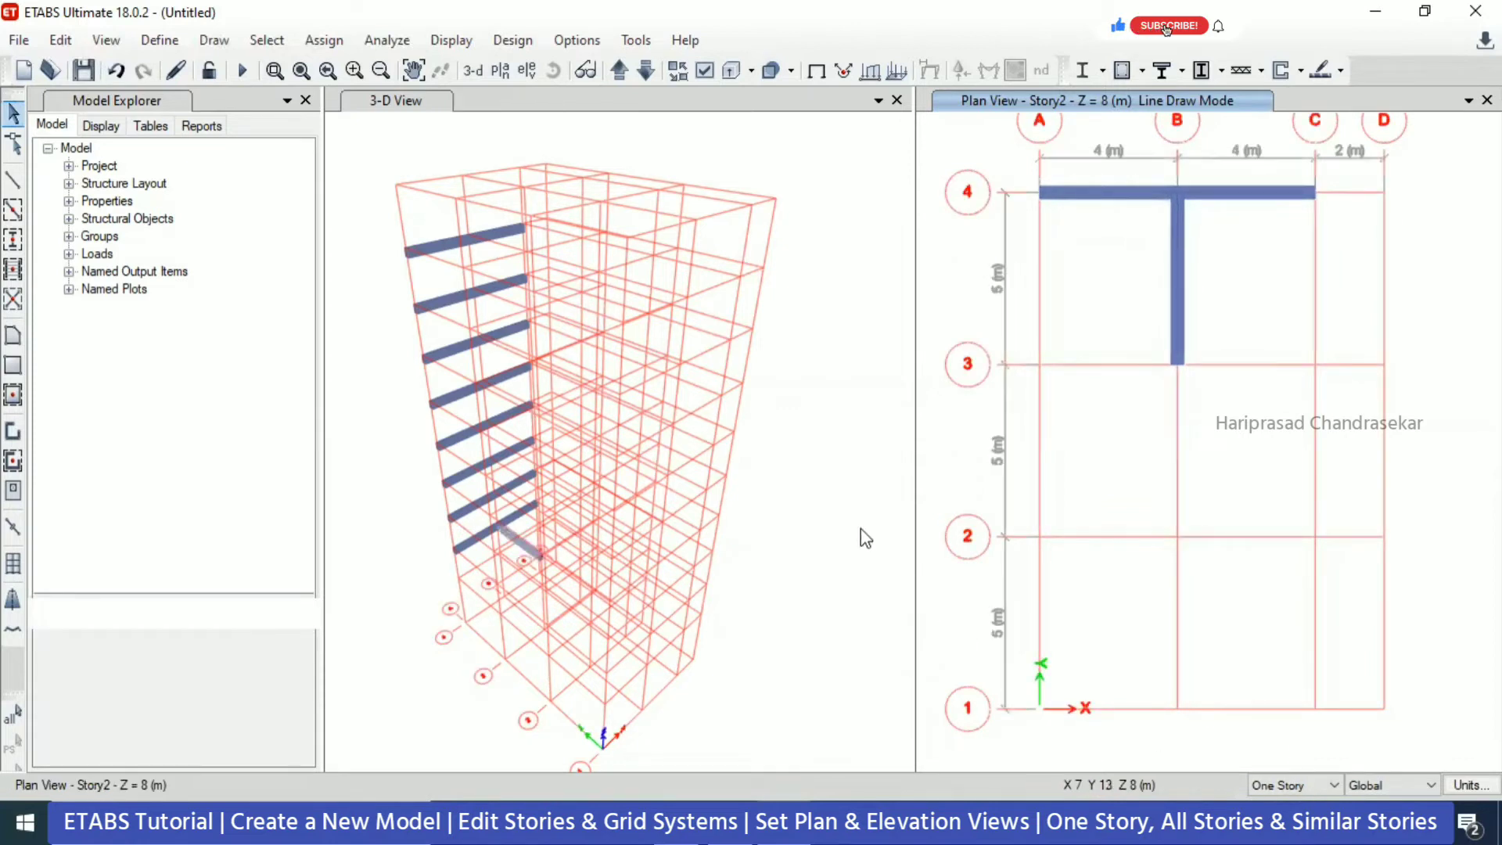
click(826, 544)
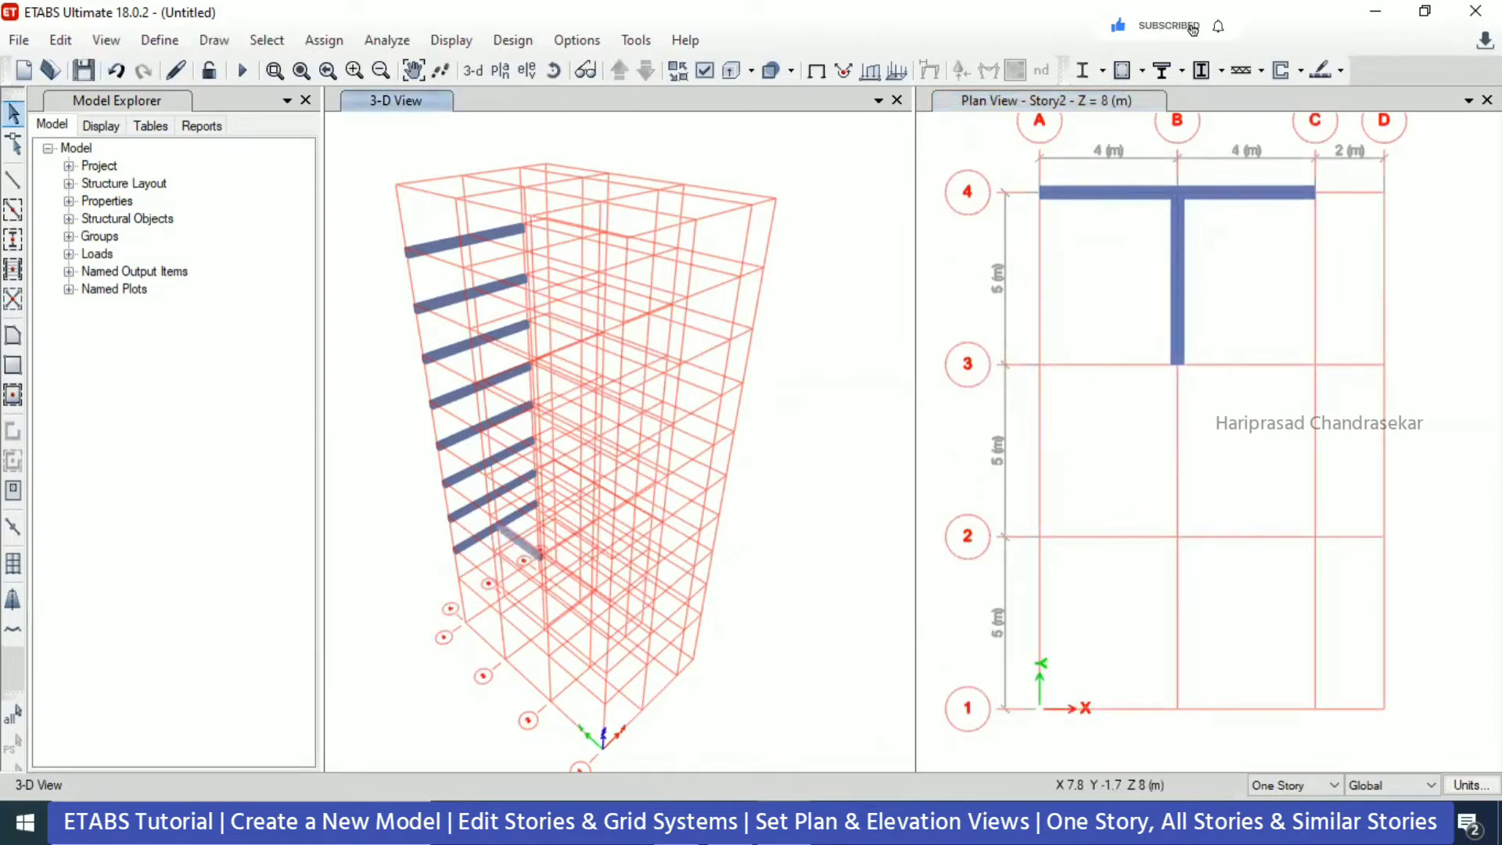
- Draw a ConcBm beam on all stories along grid line 2 from grid A to grid D, using the All Stories option
click(1299, 783)
click(1291, 818)
click(13, 179)
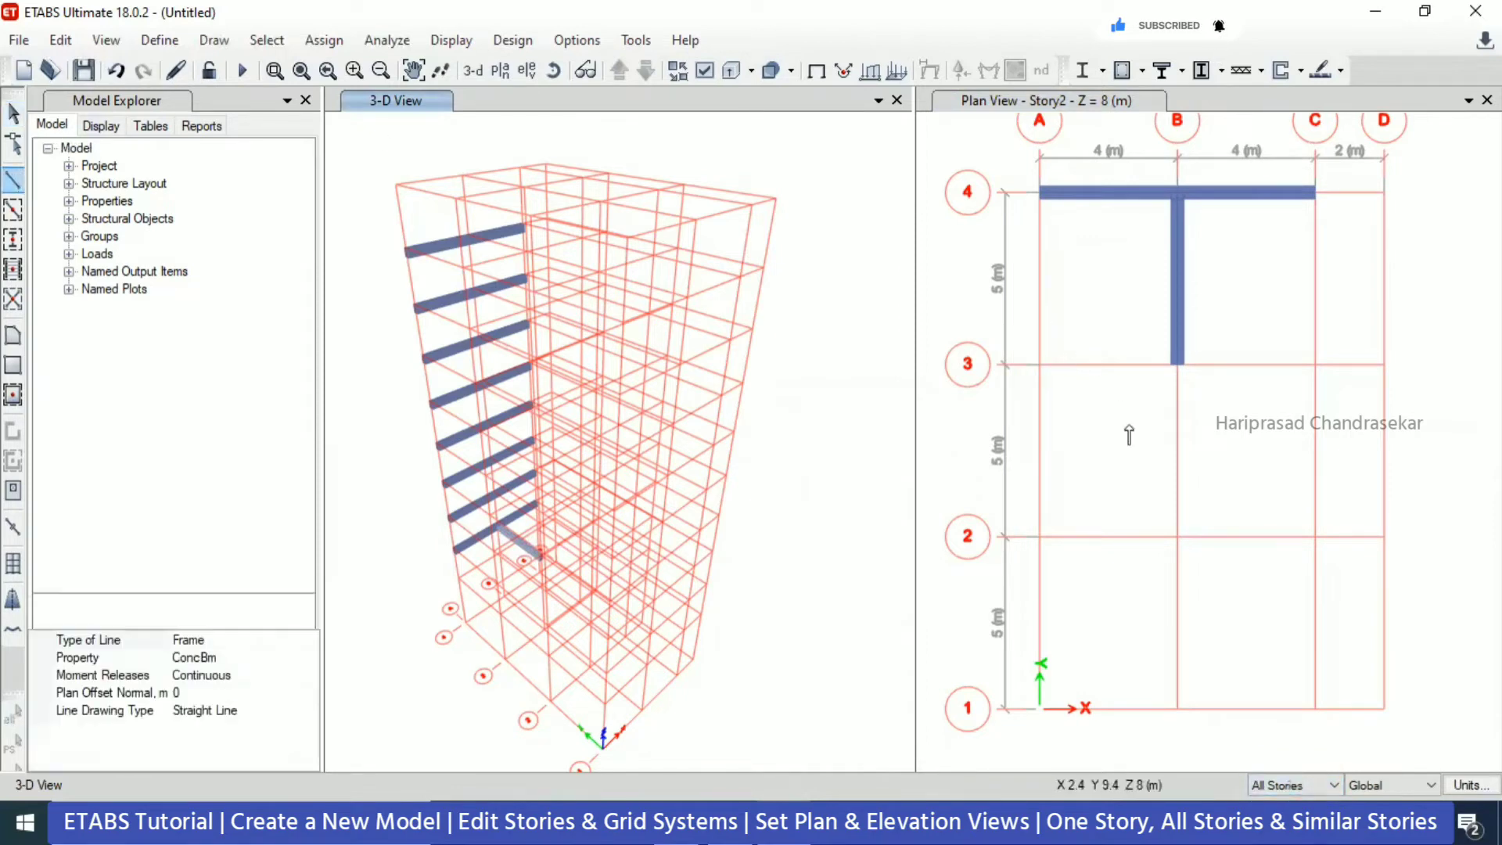
click(1041, 539)
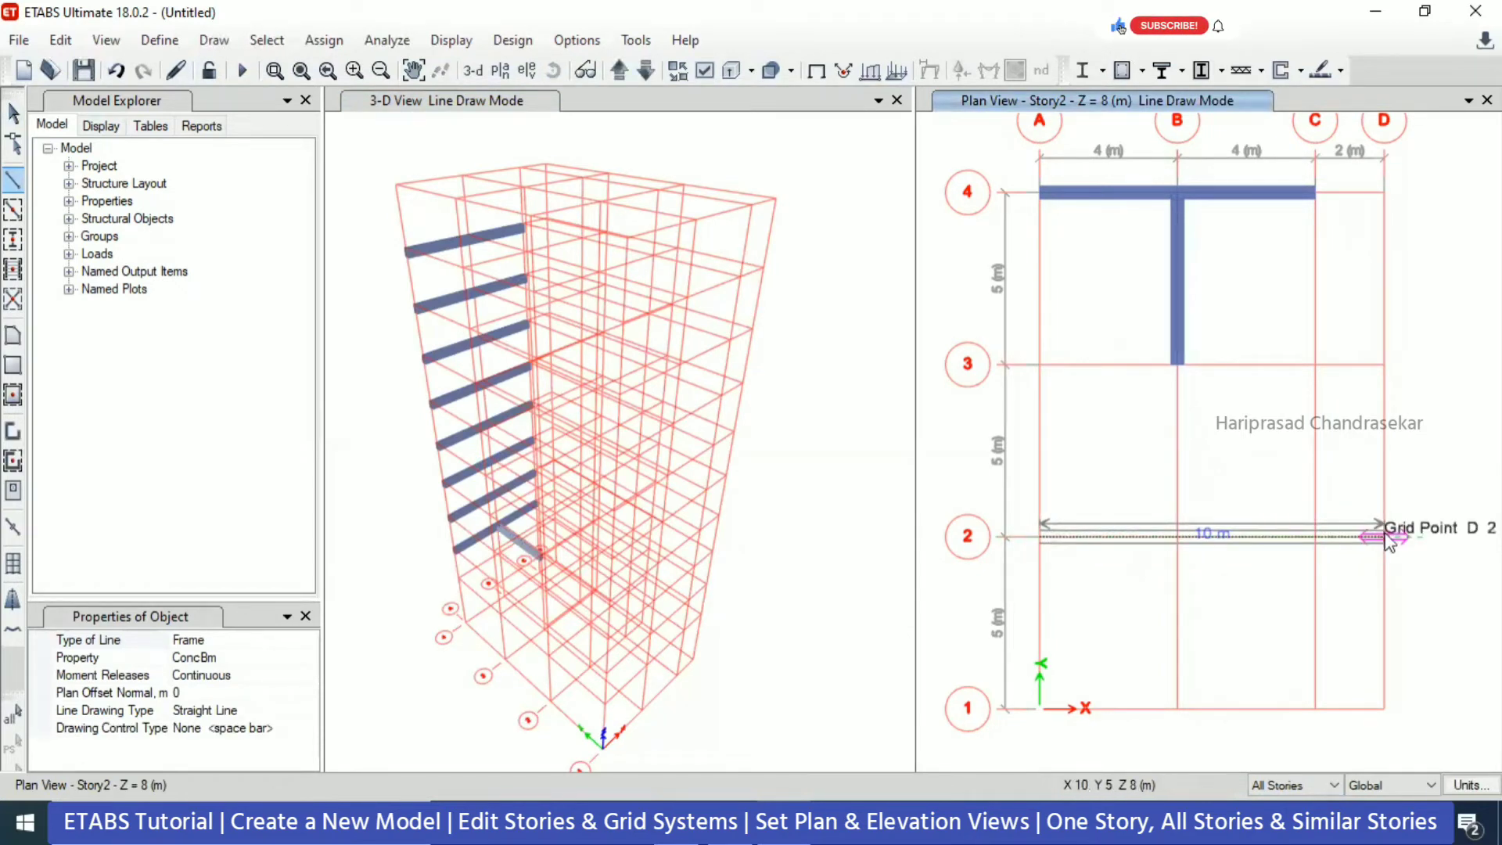
click(1384, 536)
key(Escape)
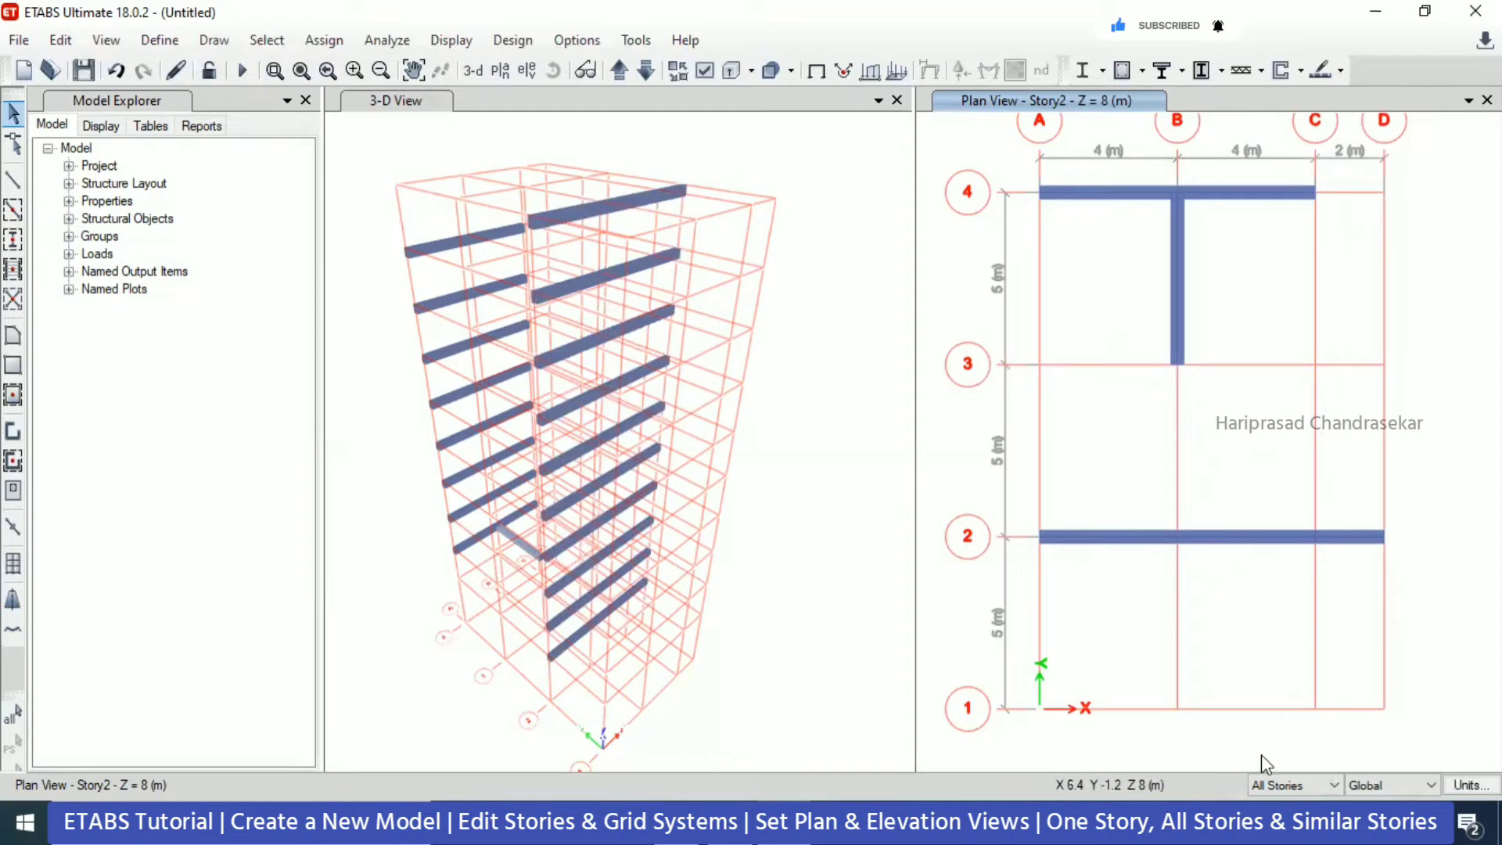
- Switch the plan window to the Story5 level
click(1269, 783)
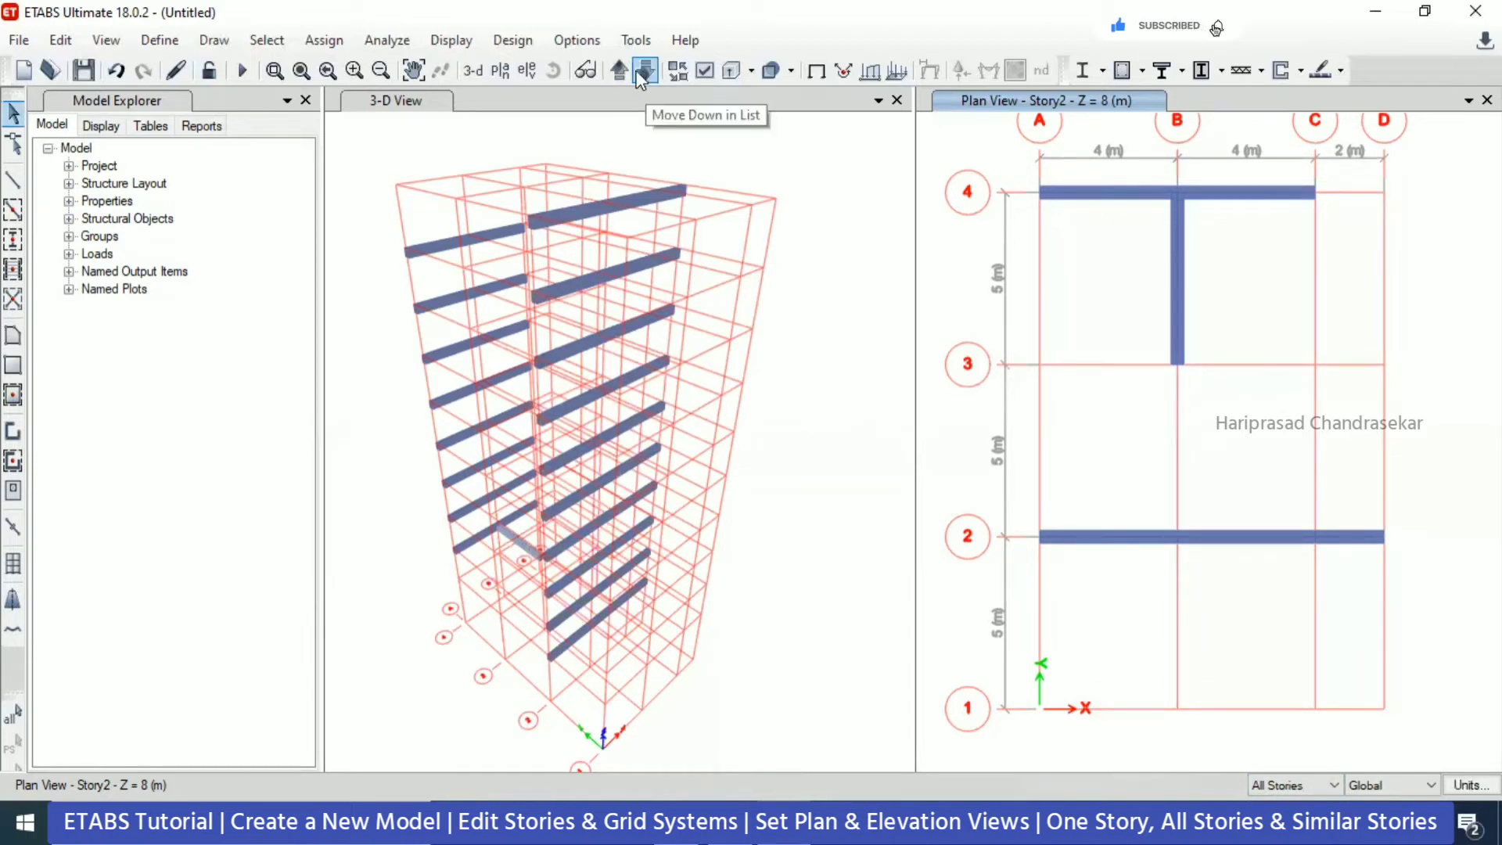
click(501, 70)
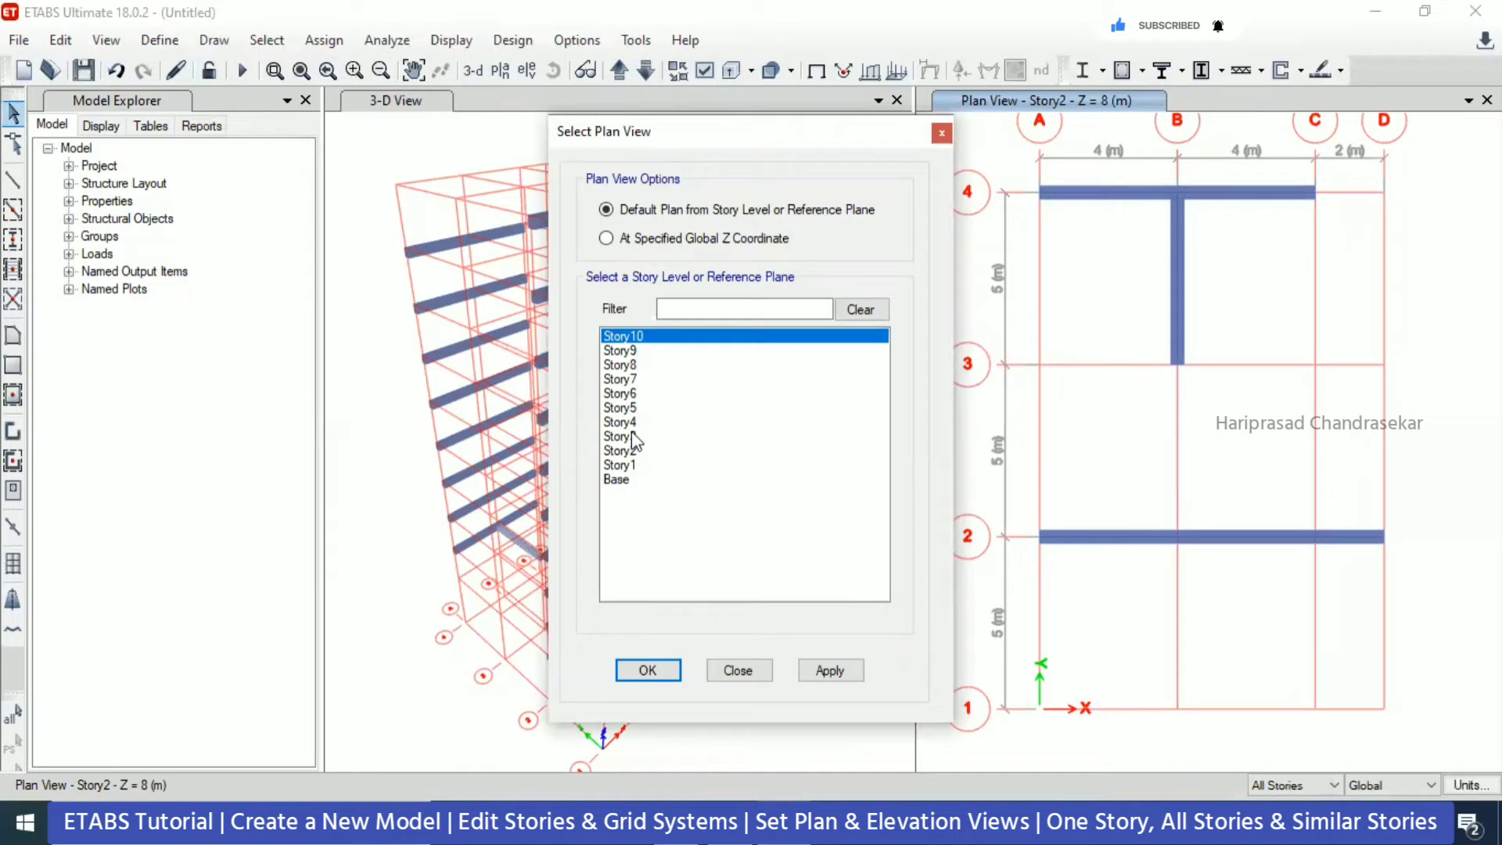
click(629, 407)
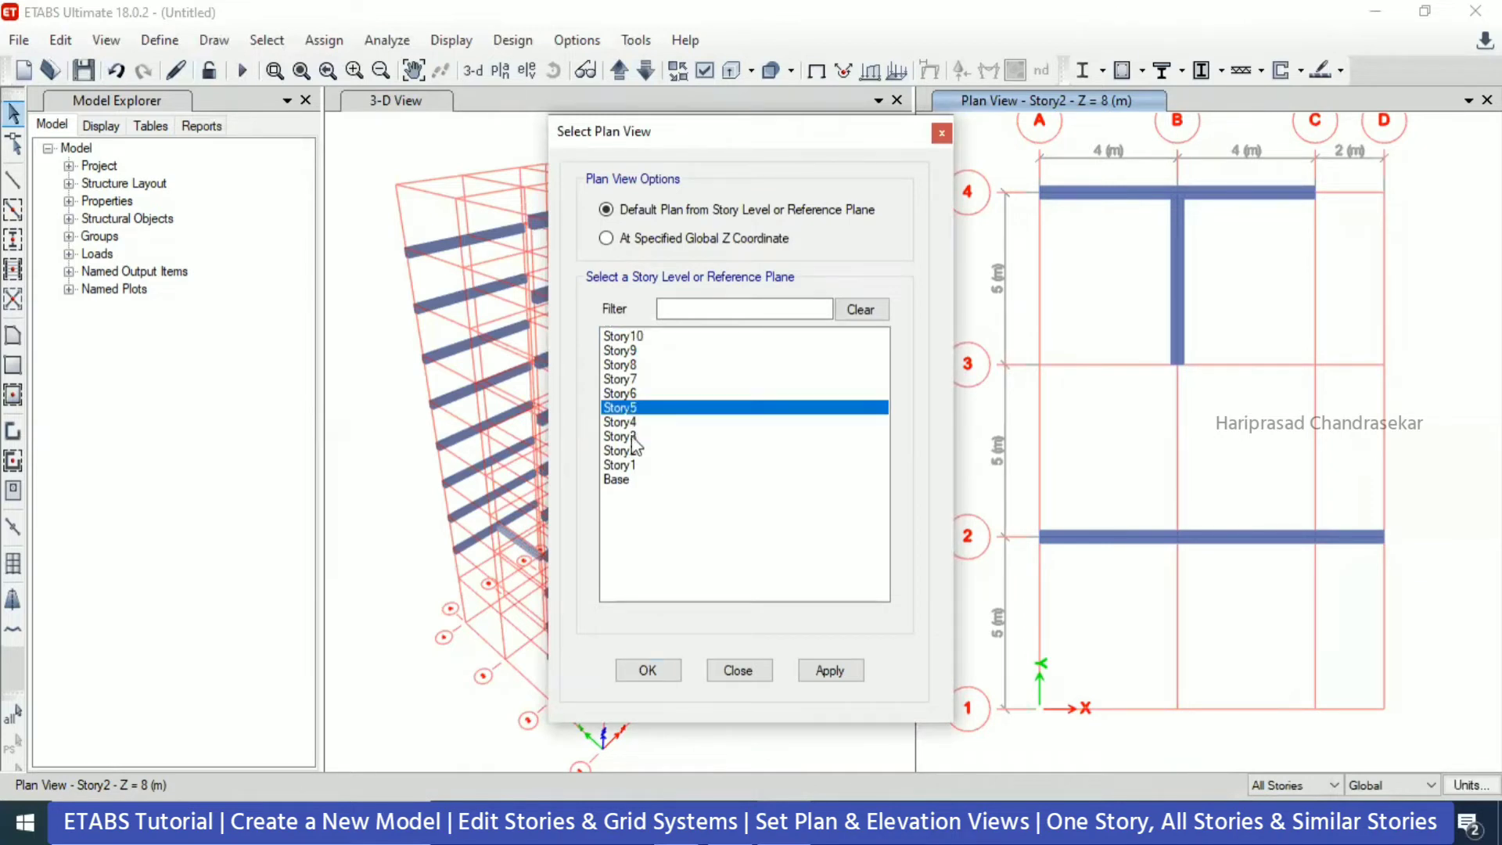
click(678, 667)
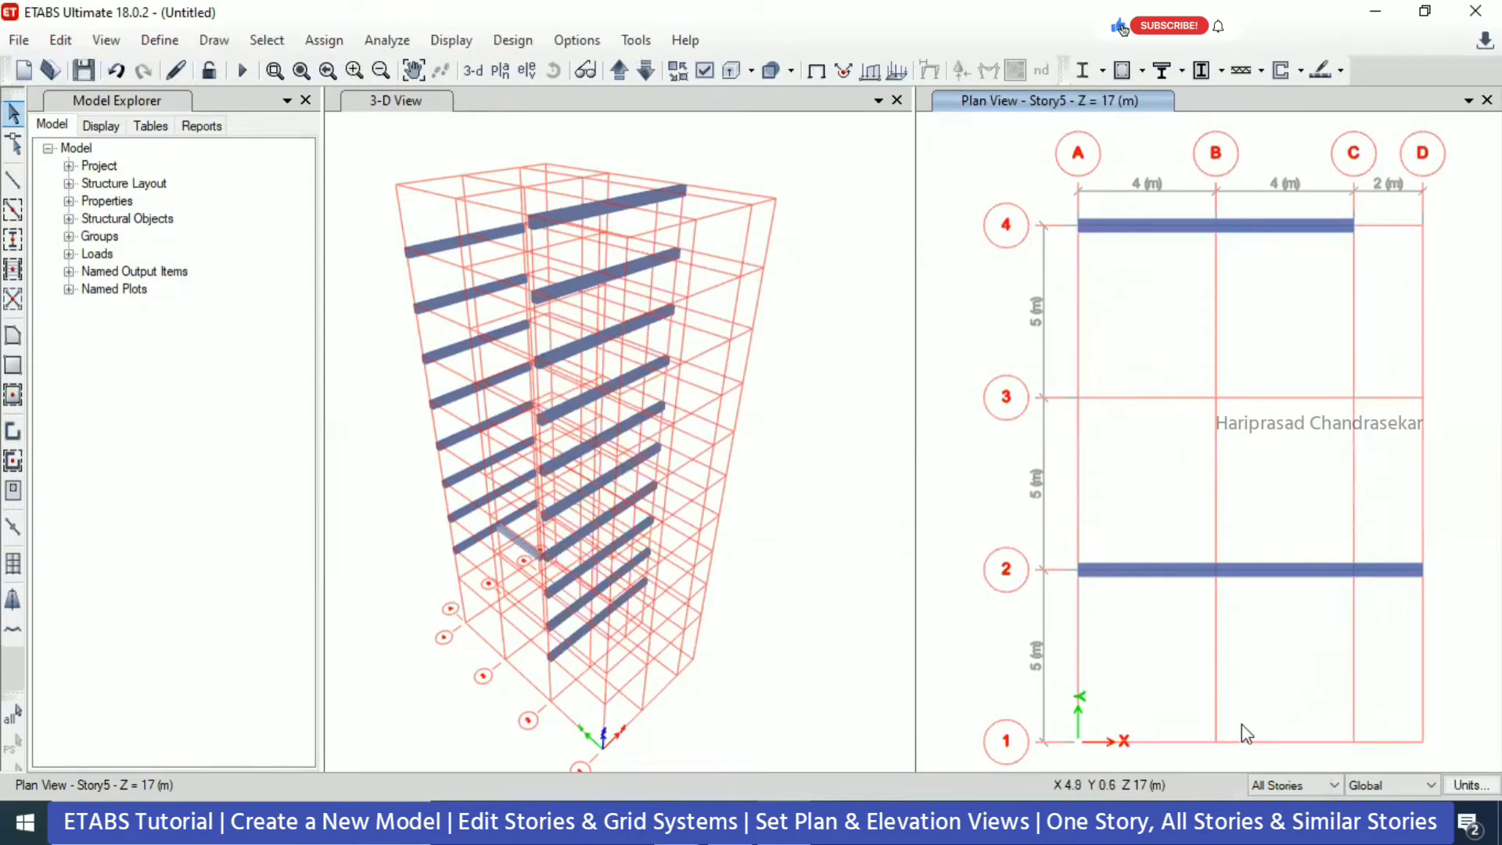
- With One Story set, draw ConcBm beams on Story5 from grid point A-3 to B-3 and down grid line B to grid 2
click(1271, 787)
click(1276, 806)
click(13, 180)
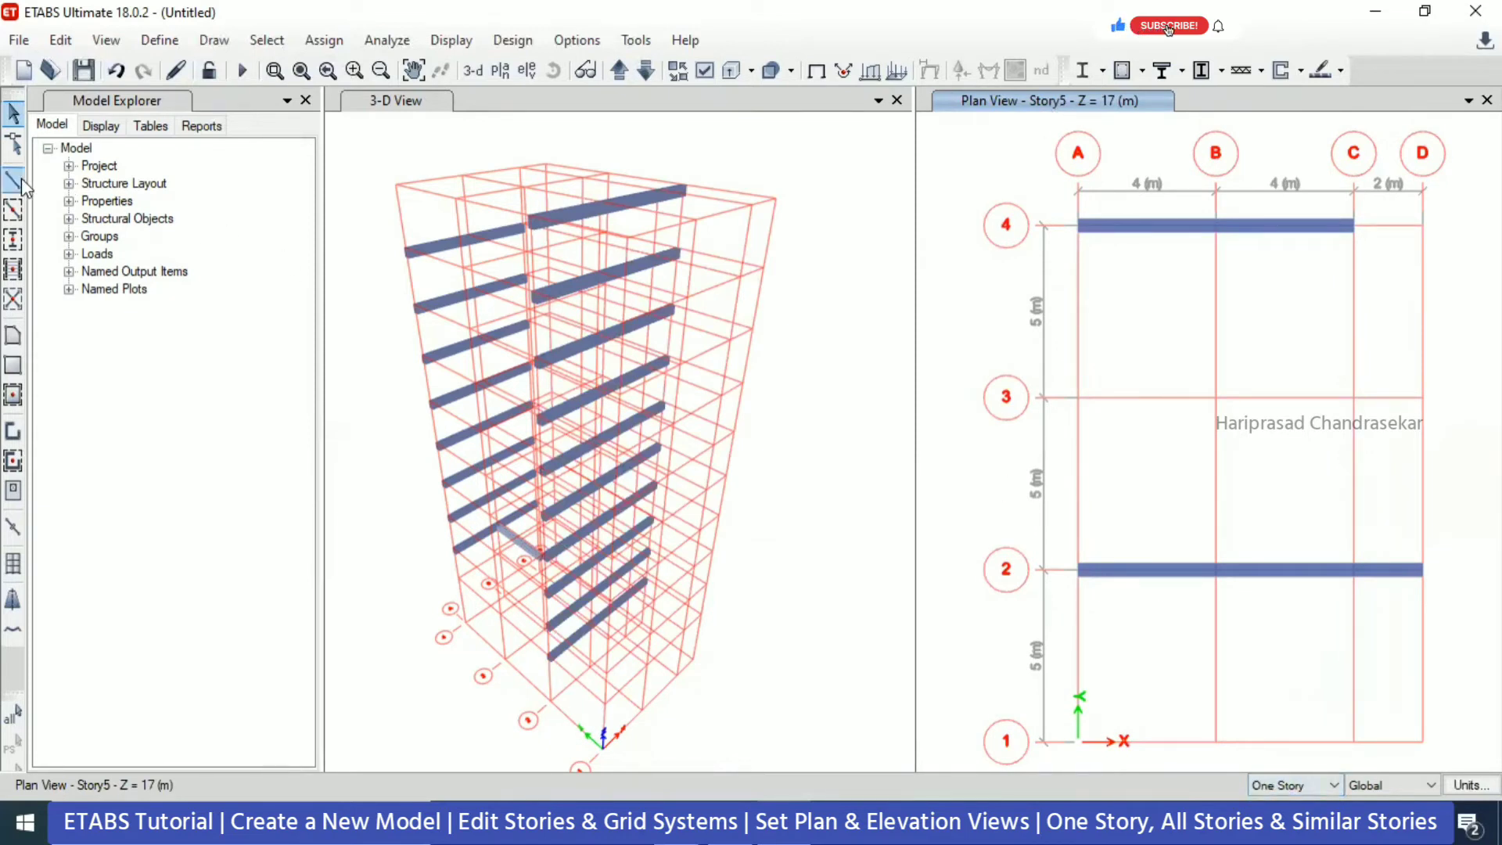
click(1080, 398)
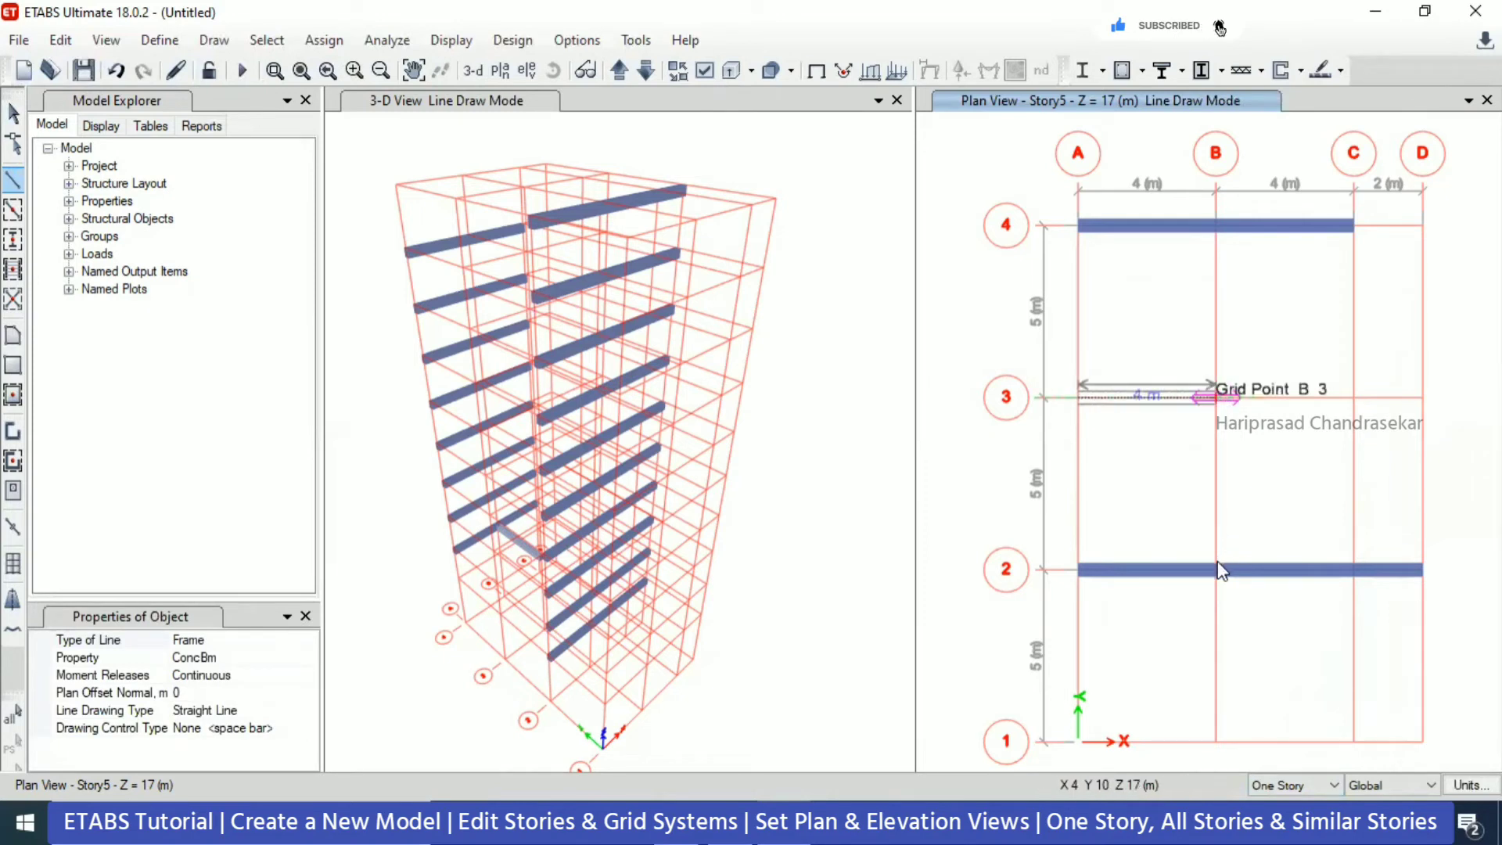
click(1216, 398)
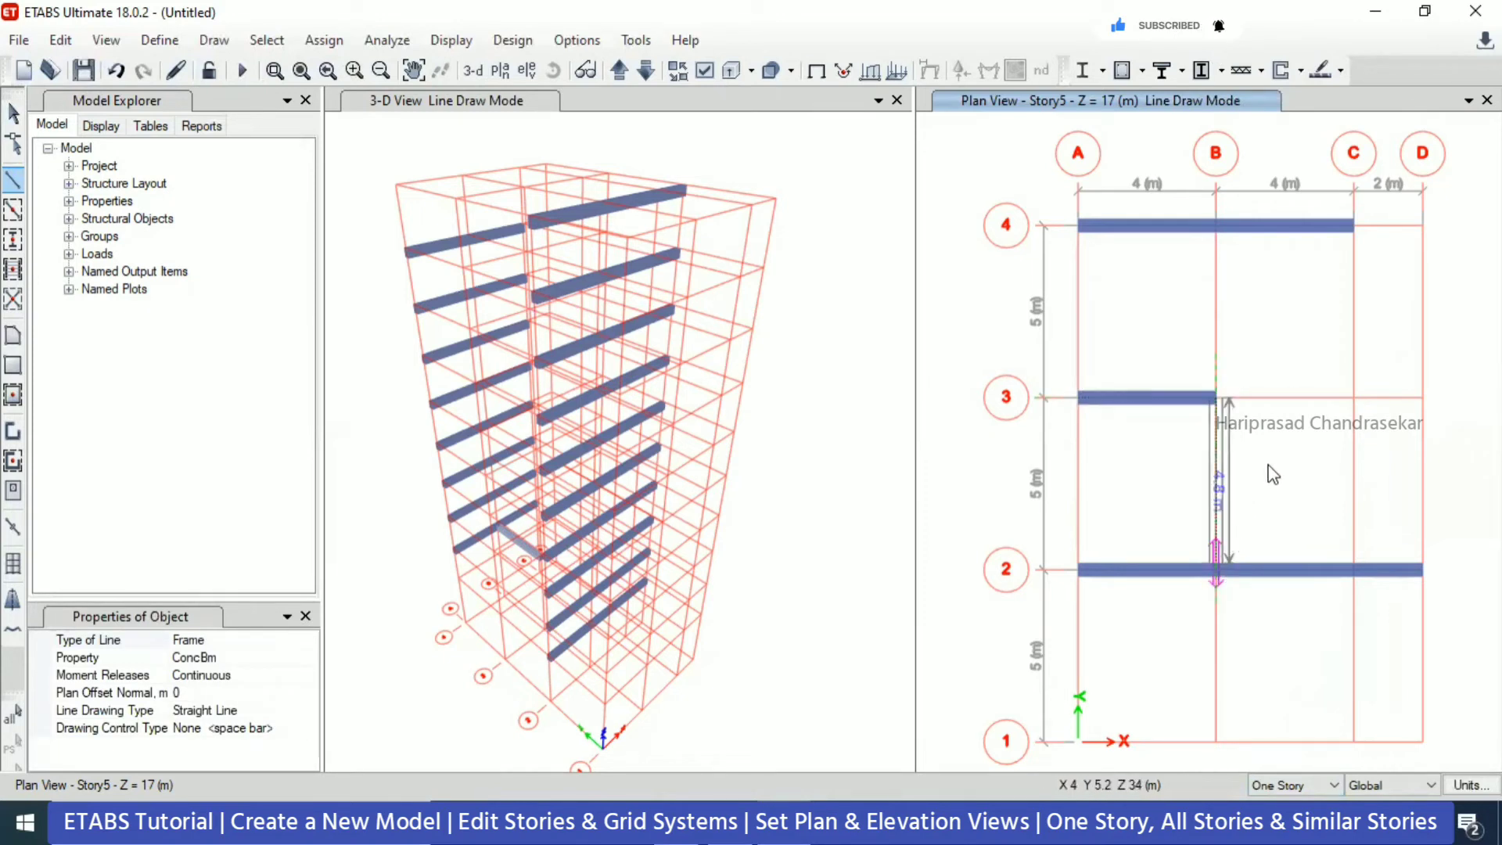
click(1217, 568)
key(Escape)
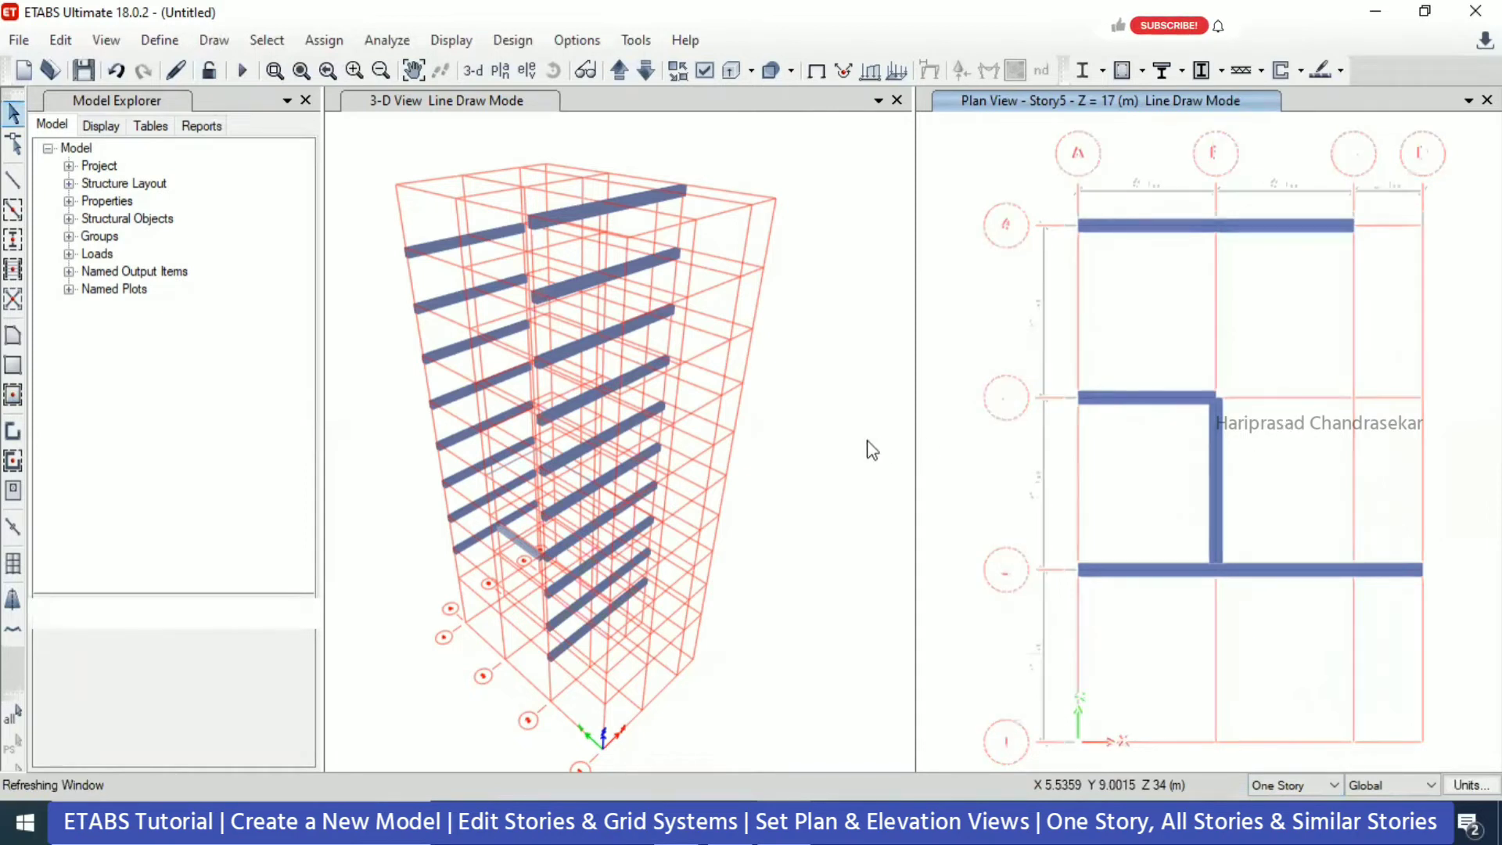
click(569, 417)
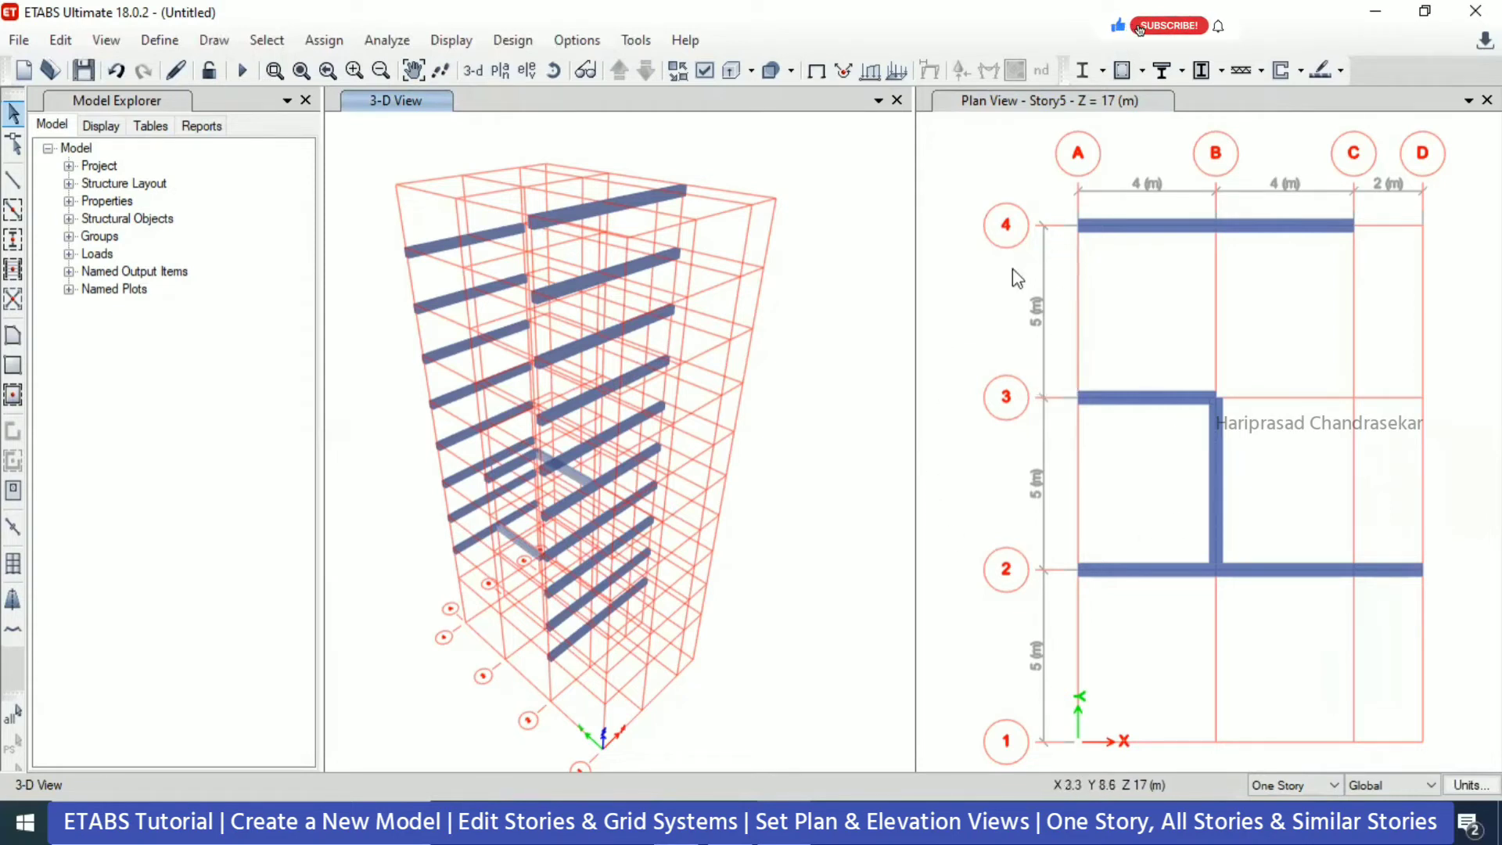
- With One Story set, draw ConcCol columns at all grid intersections A–D and 1–4 on the Story5 plan and refresh the 3-D view
click(14, 244)
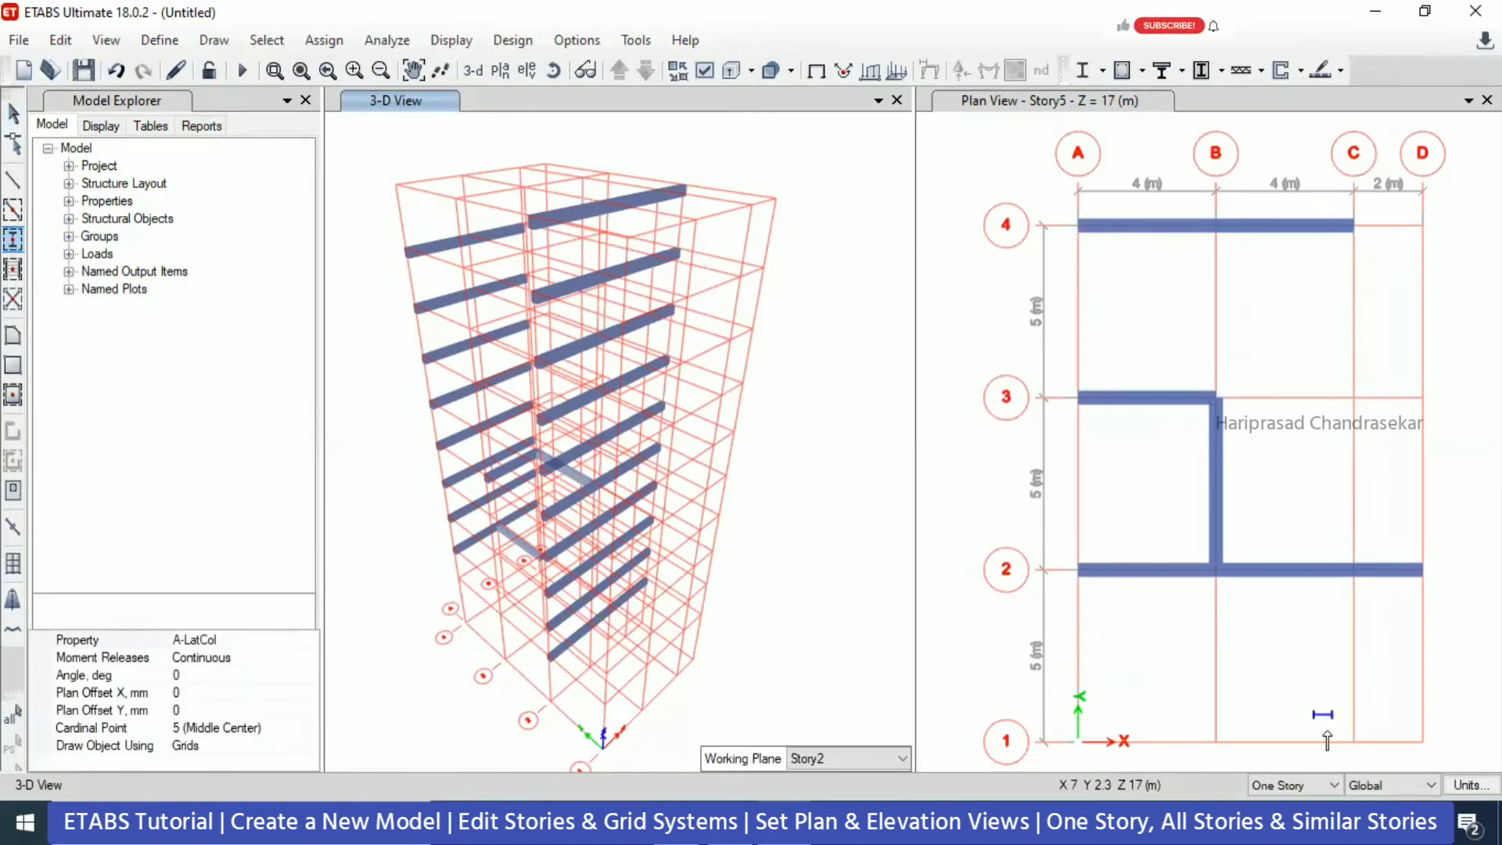
click(1302, 788)
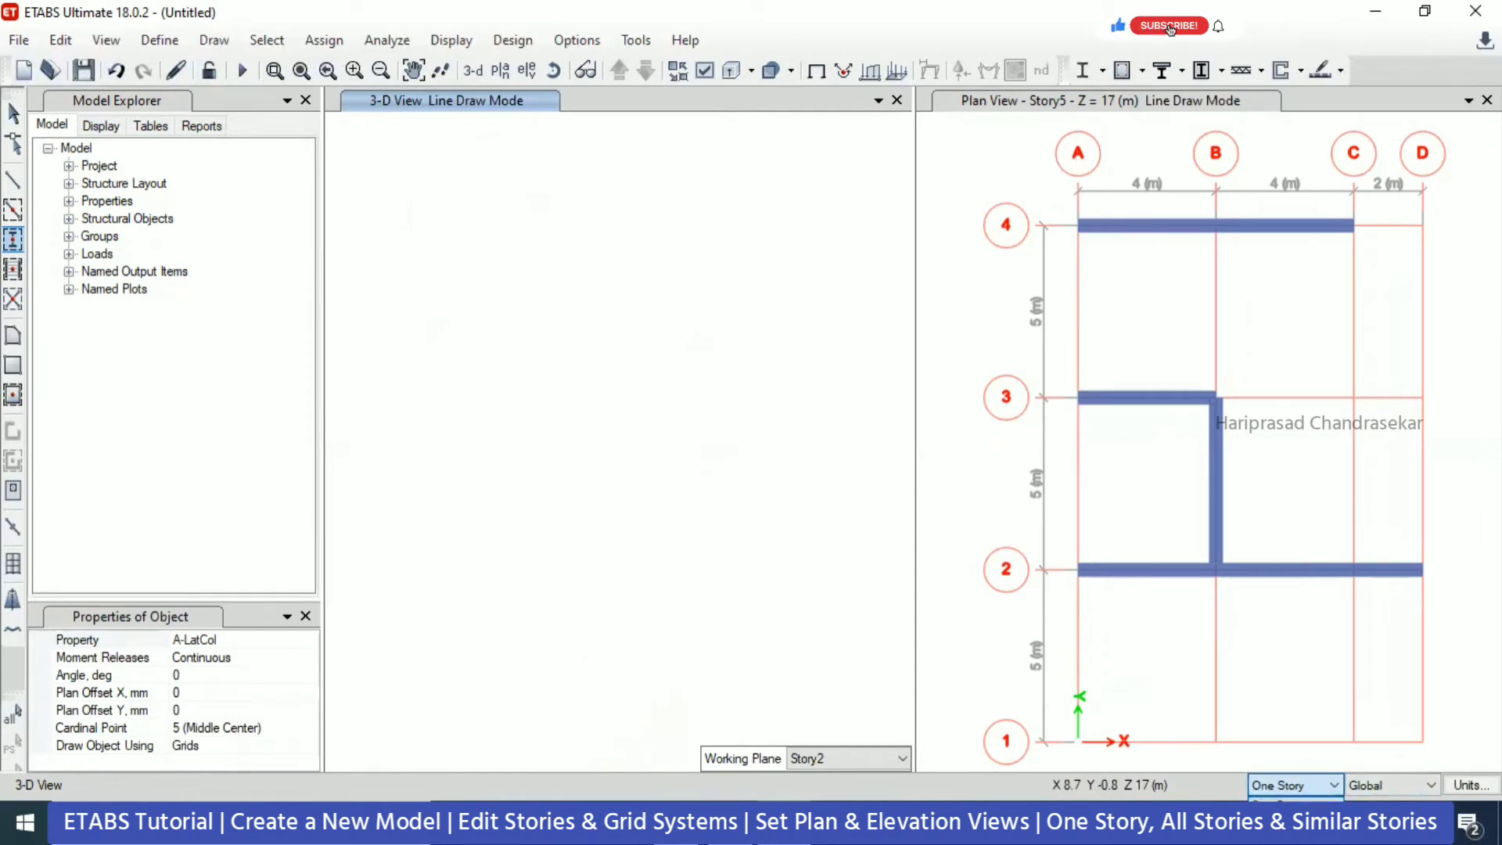
click(1283, 805)
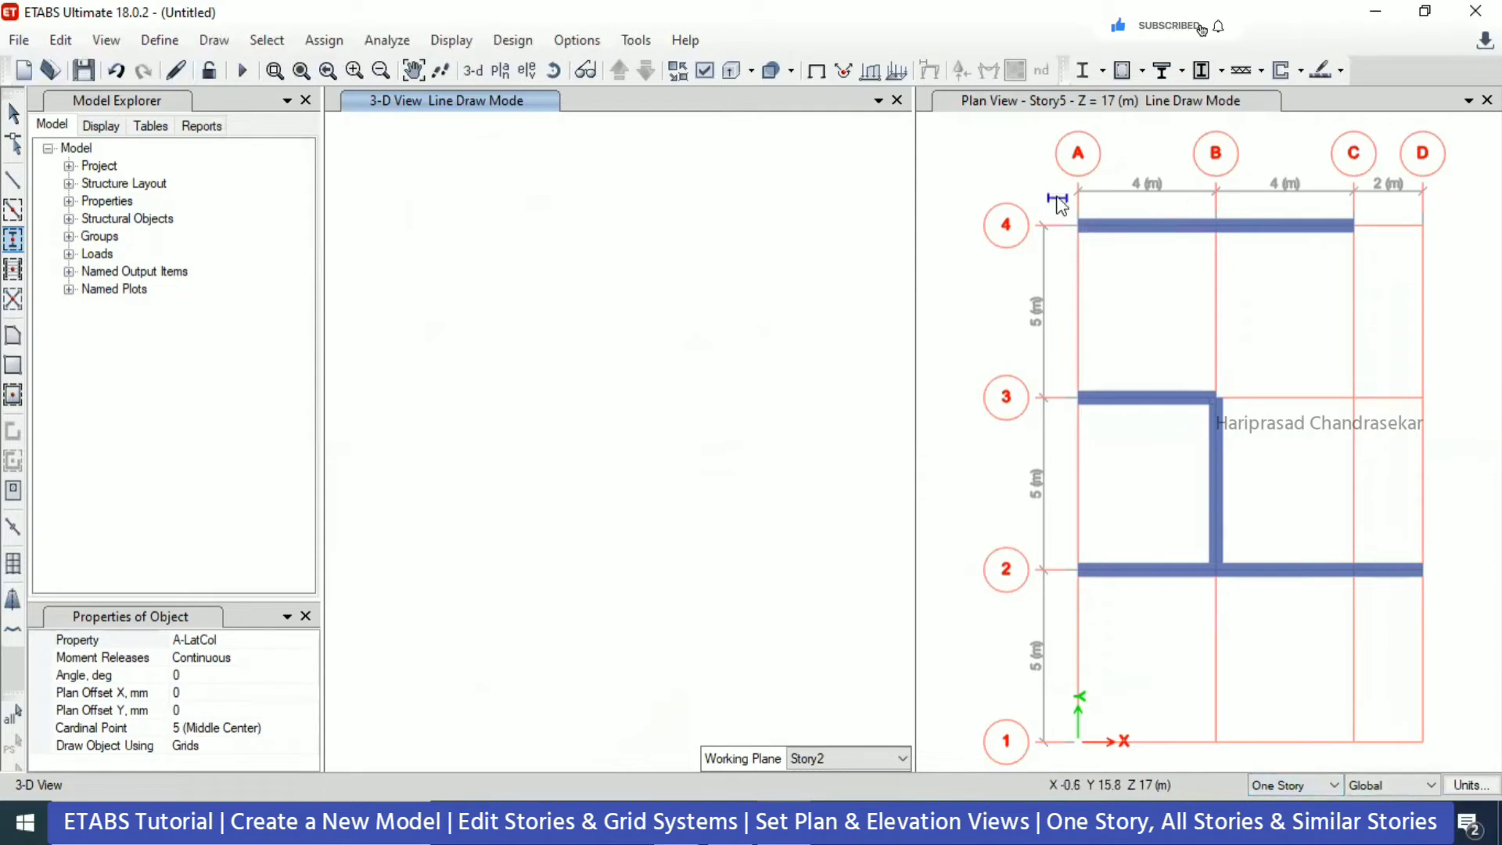
click(305, 639)
click(309, 640)
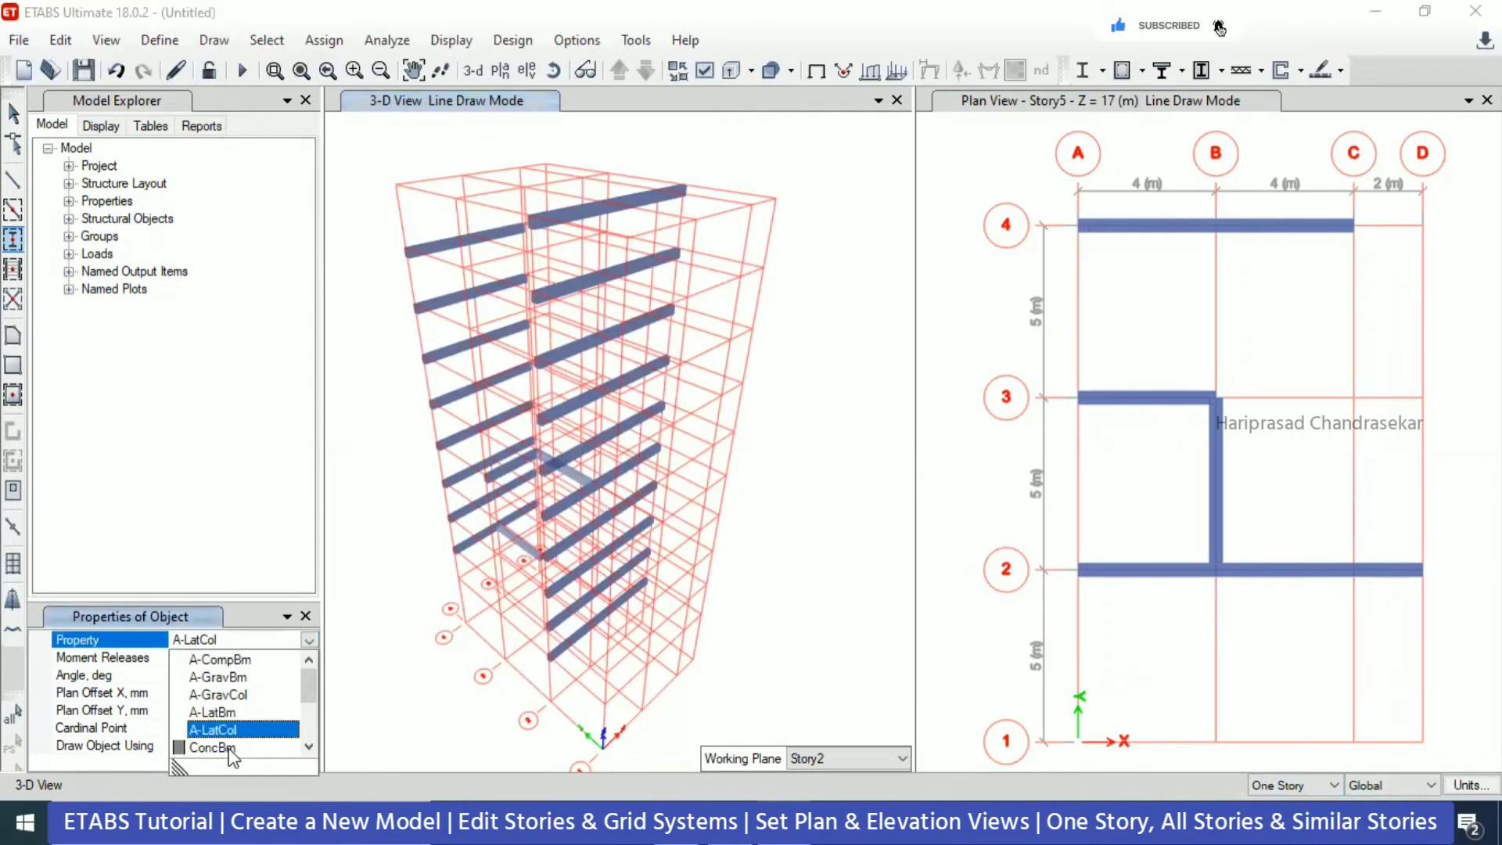
scroll(229, 755, down, 2)
click(229, 661)
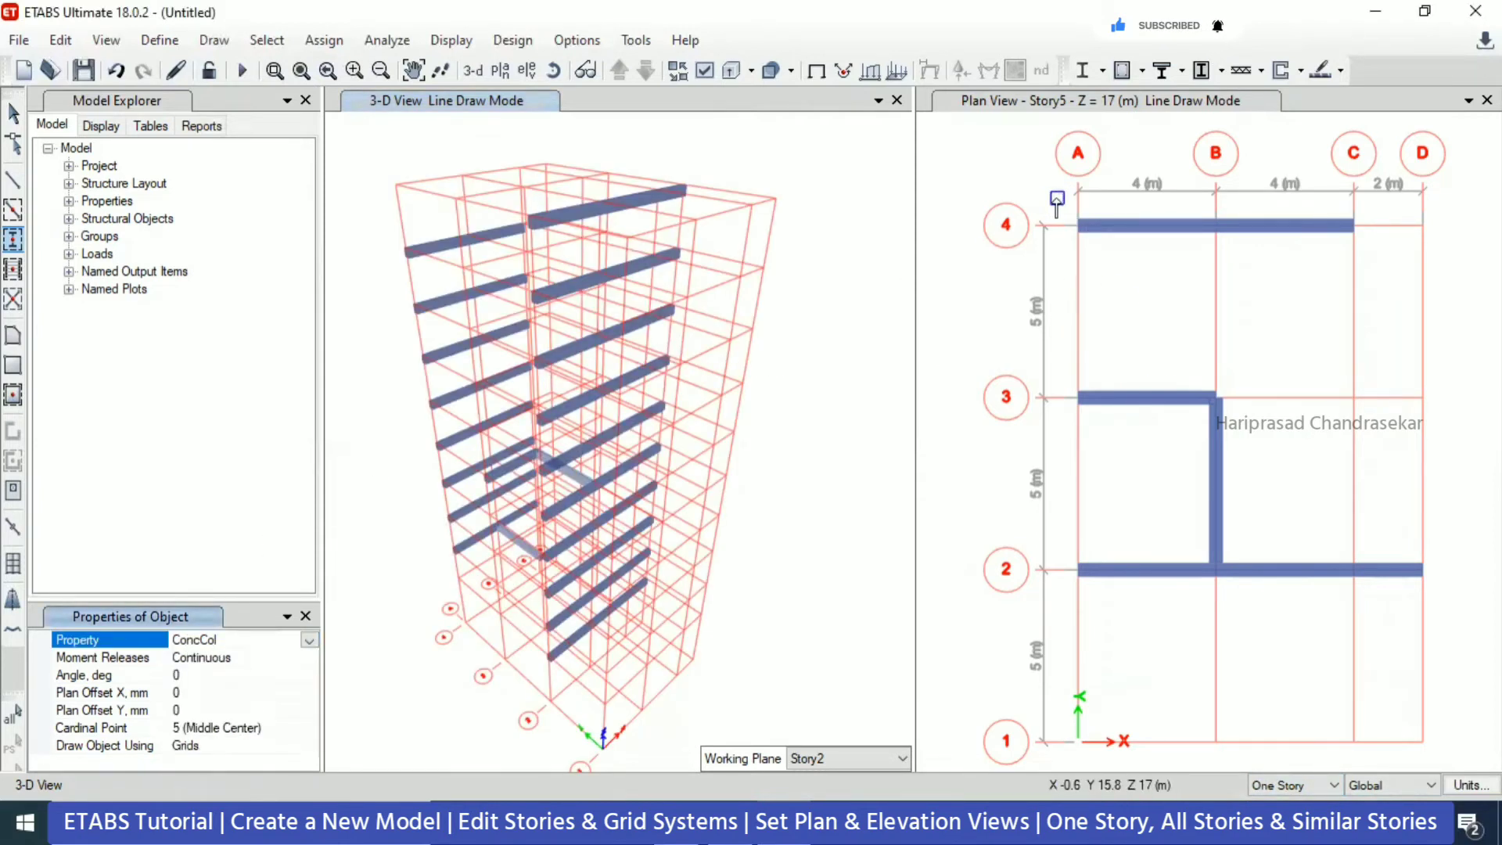
drag(1057, 199, 1455, 755)
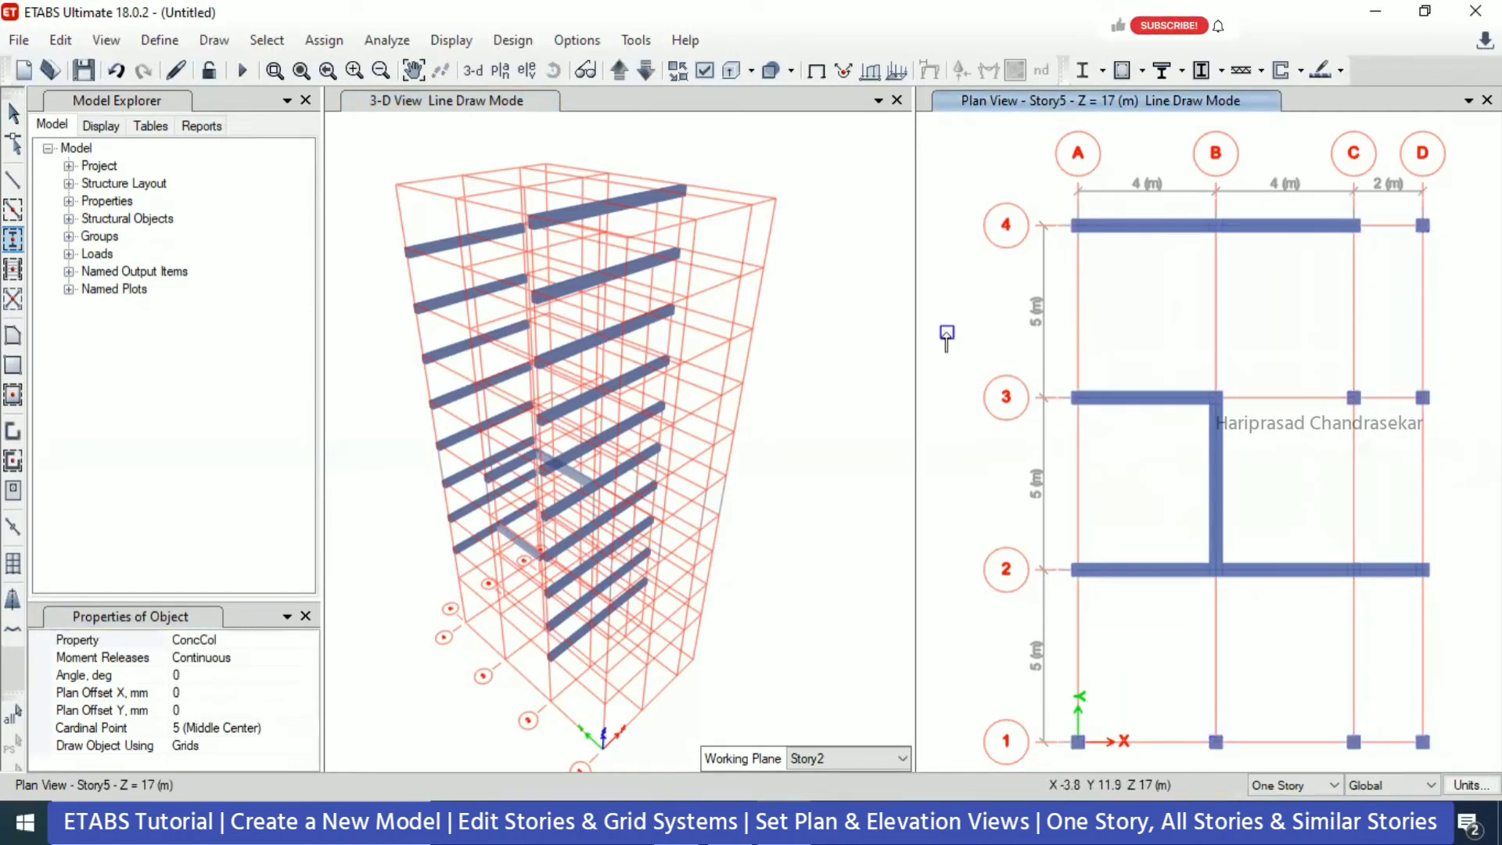
key(Escape)
click(855, 334)
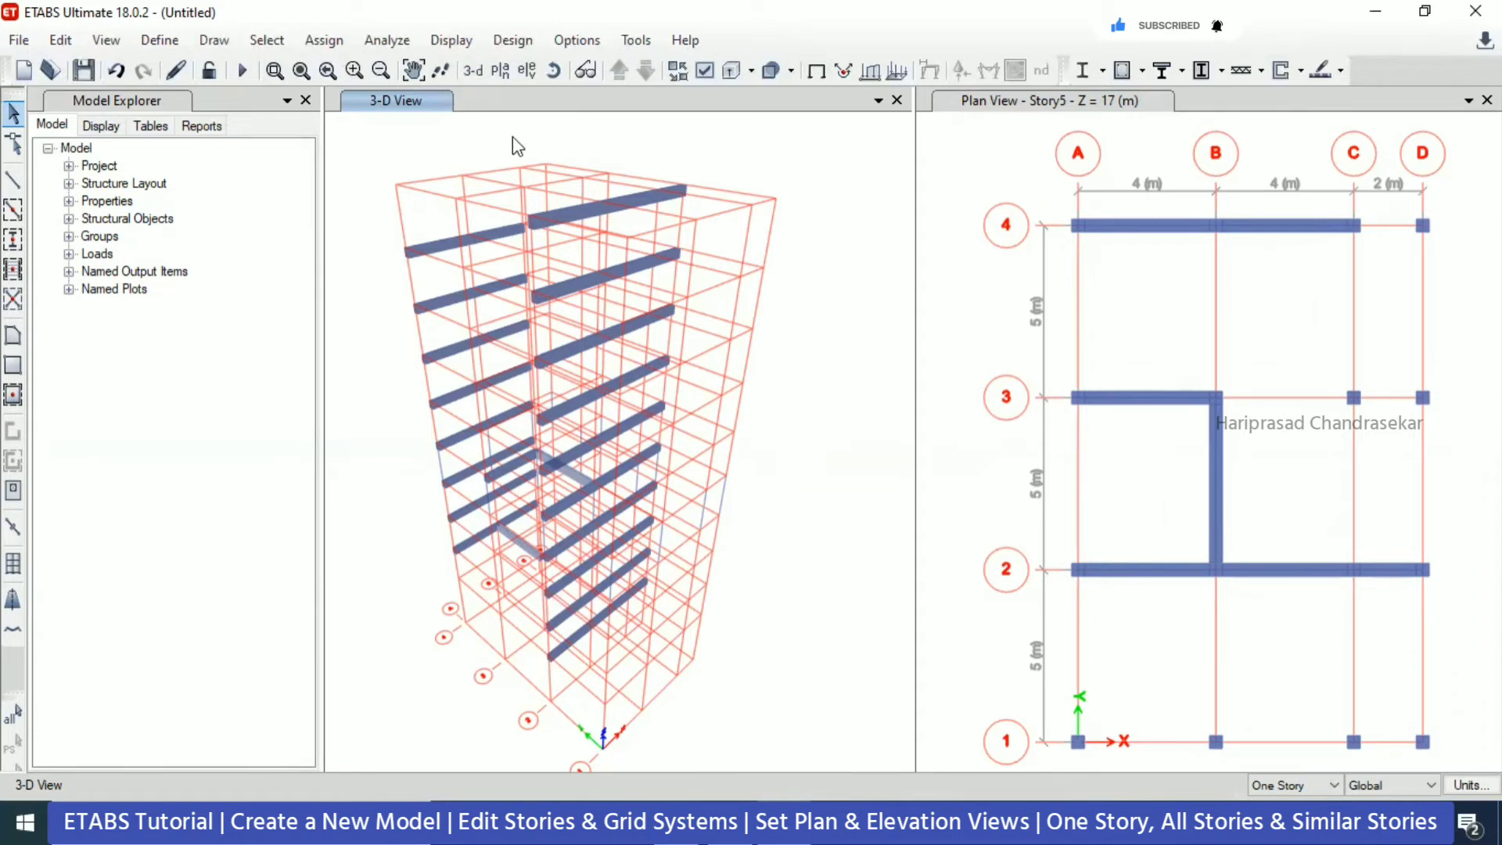
click(177, 70)
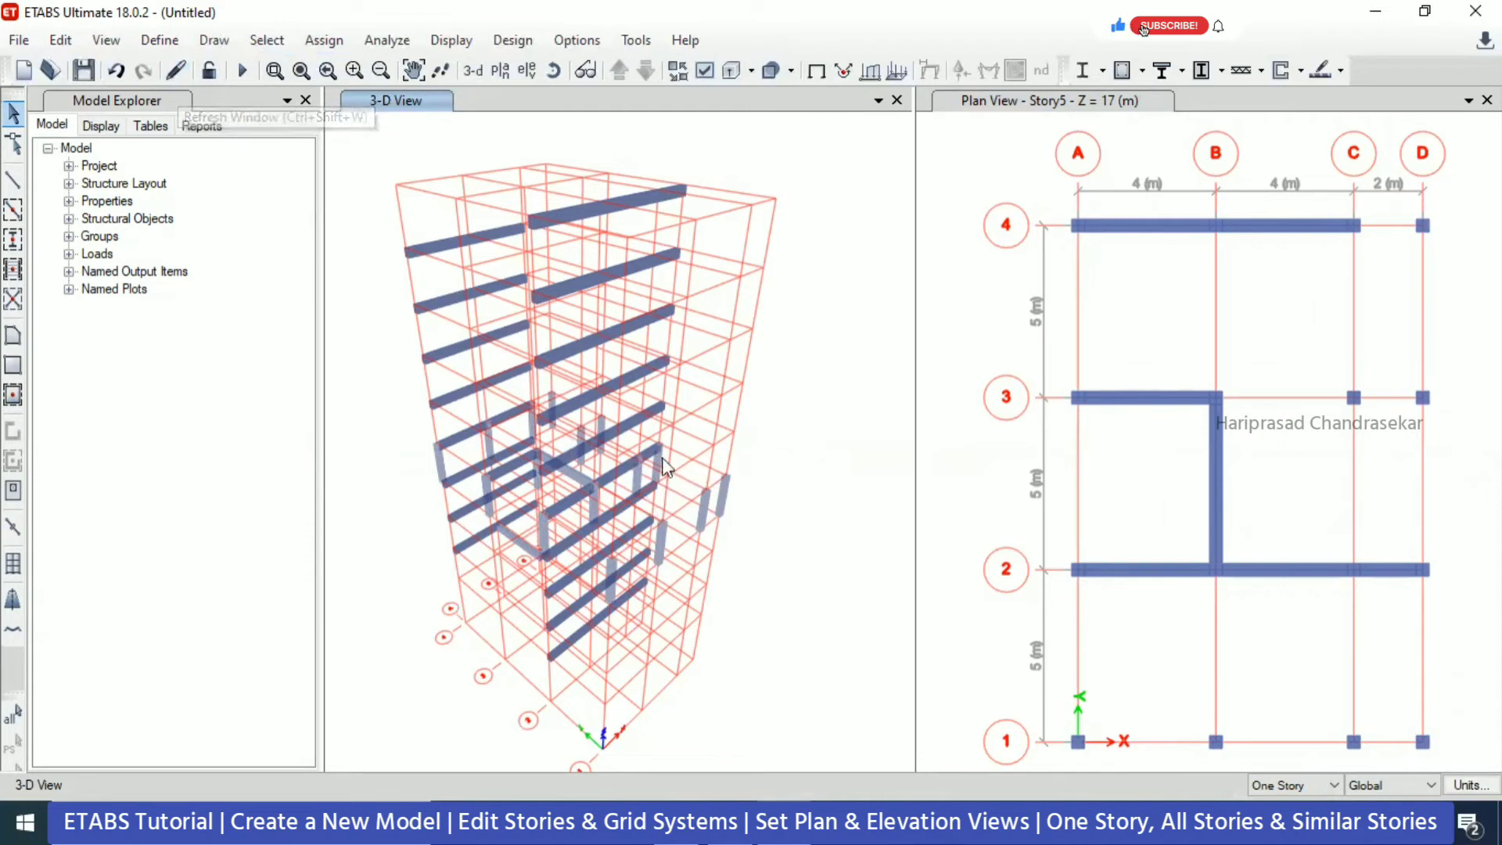
- Set the drawing scope to Similar Stories and switch the plan window to the elevation at grid line 1
click(1315, 792)
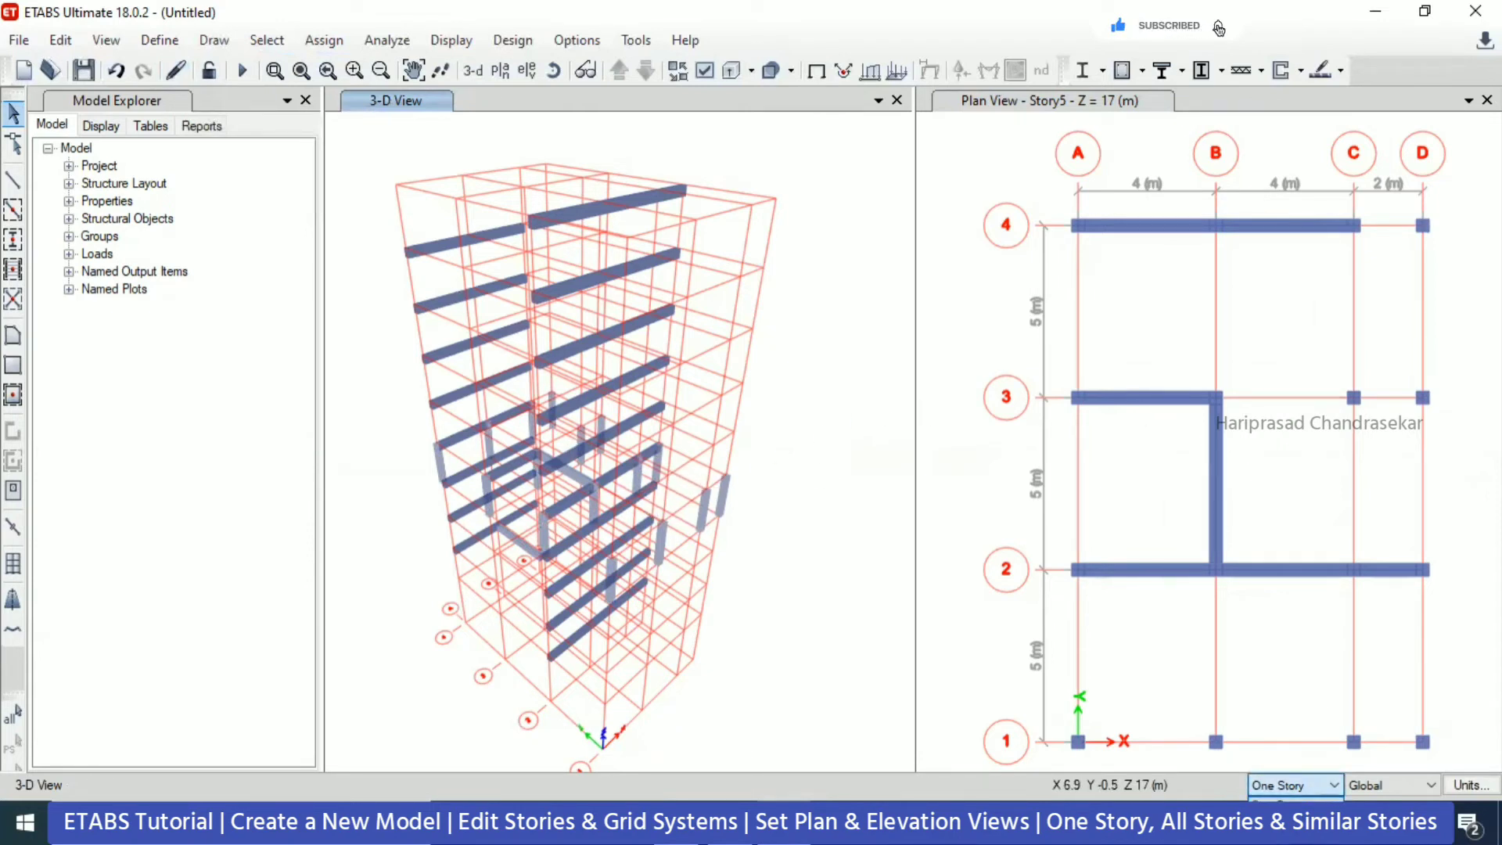
click(1293, 834)
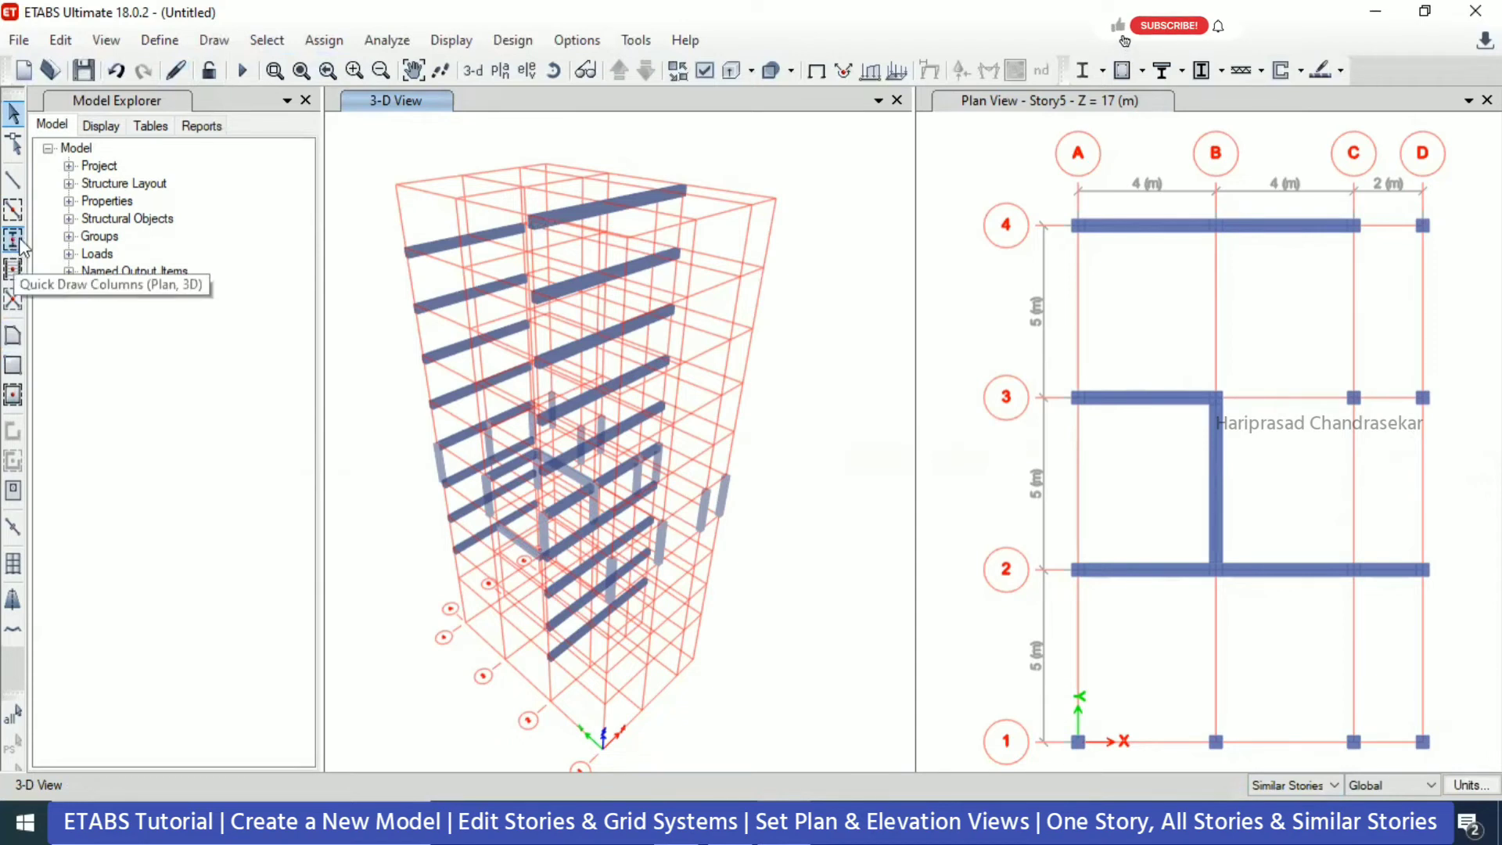
click(1153, 302)
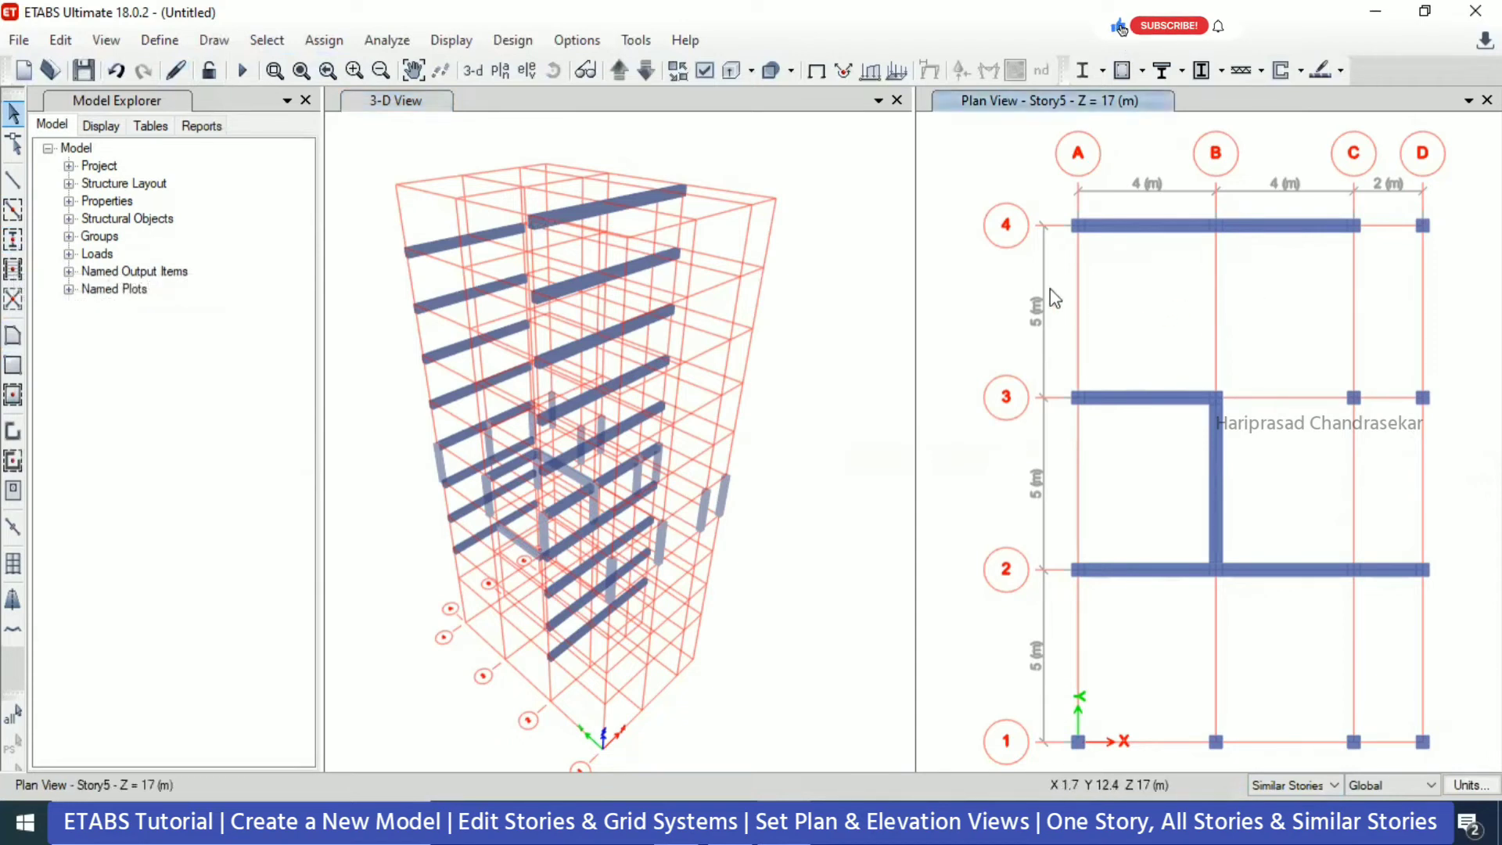
click(526, 72)
click(552, 344)
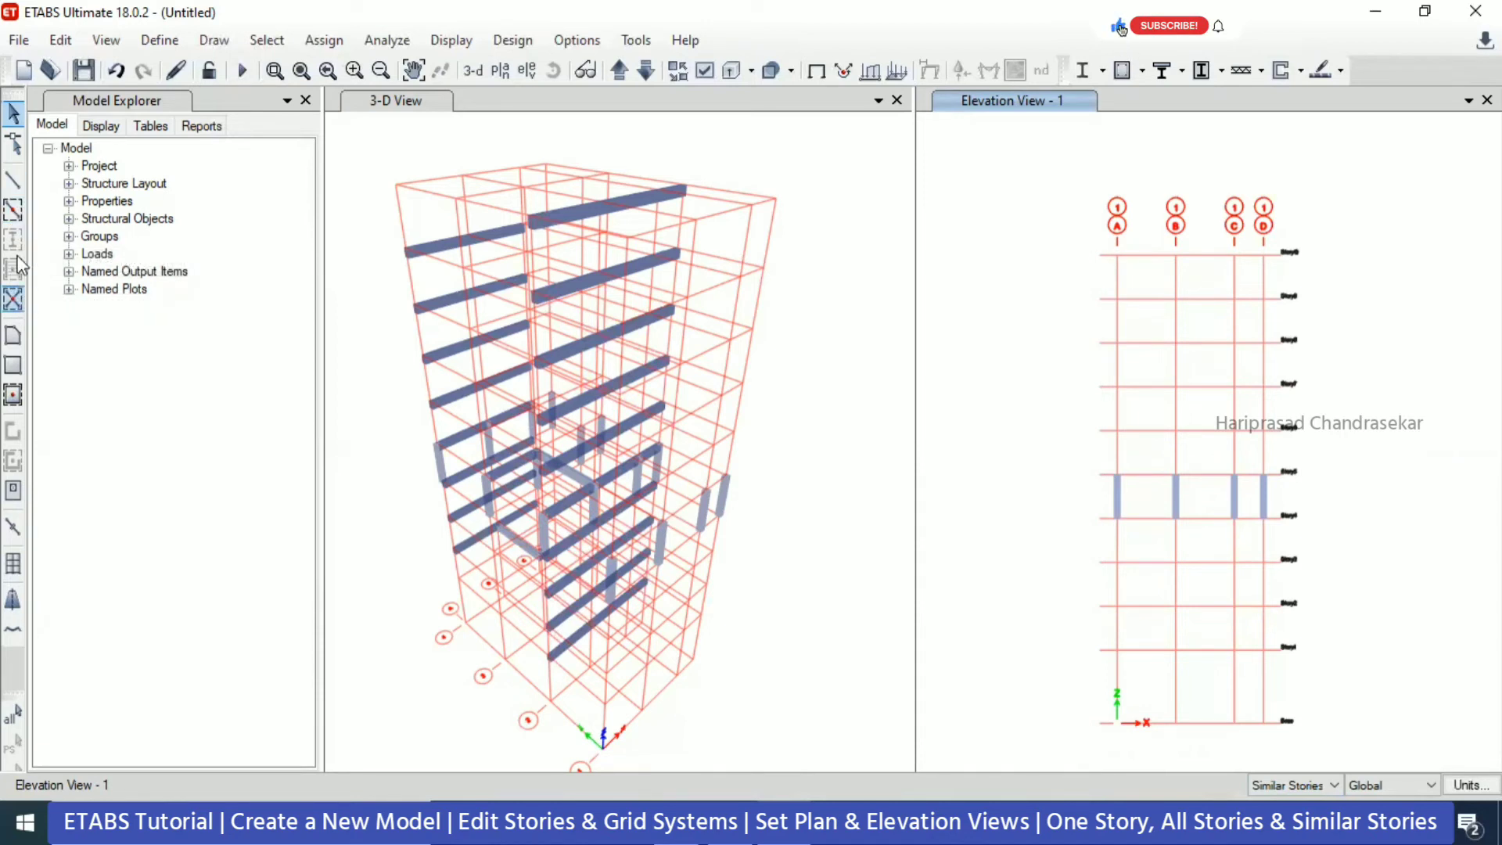
- Draw a ConcCol column on grid line D from Story1 to Story2 in elevation 1, using the Similar Stories option
click(13, 180)
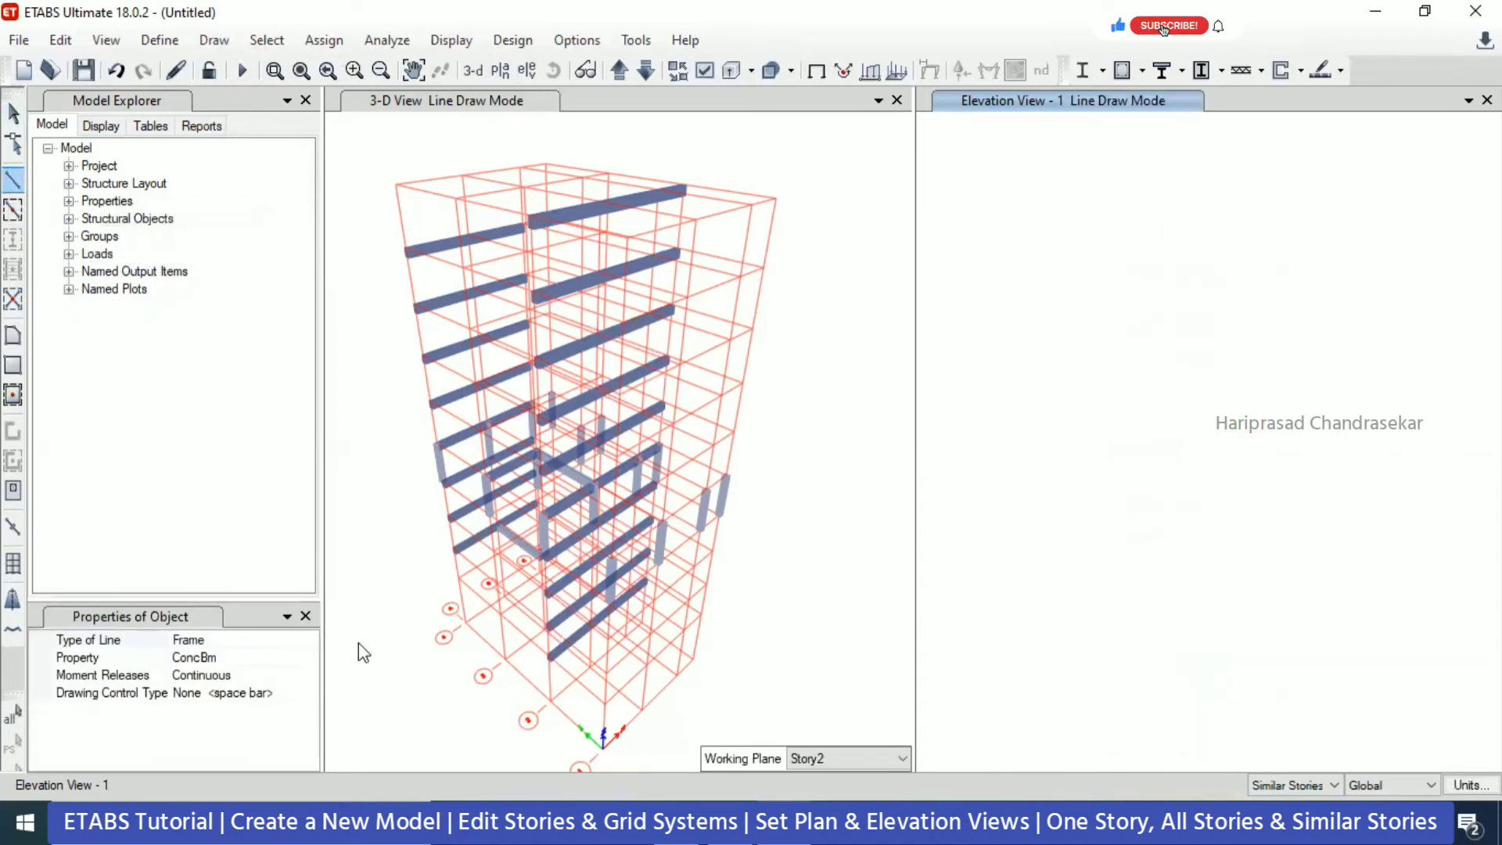
click(310, 658)
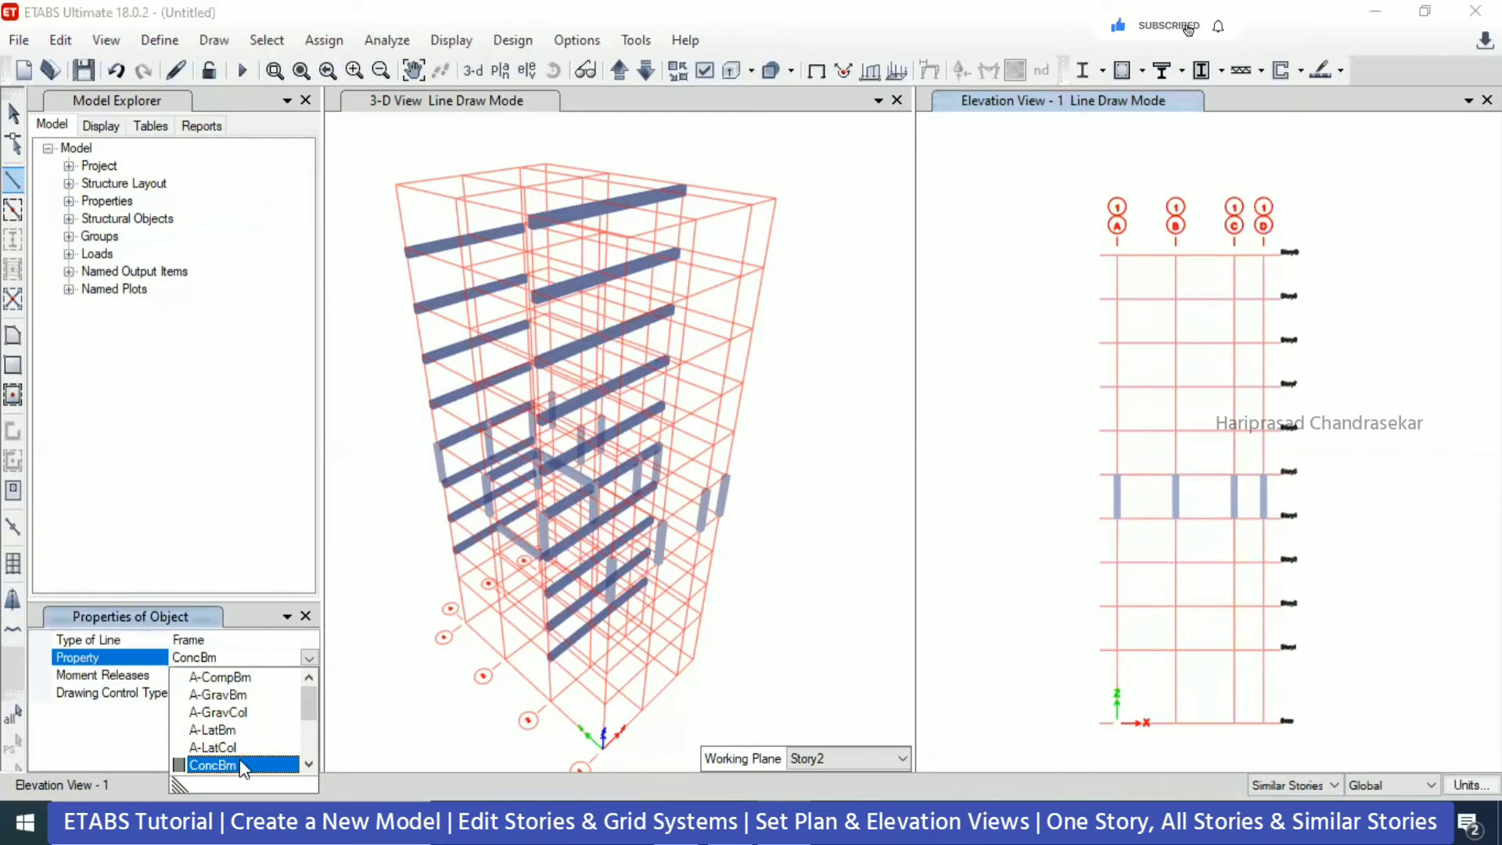
scroll(242, 763, down, 2)
click(243, 678)
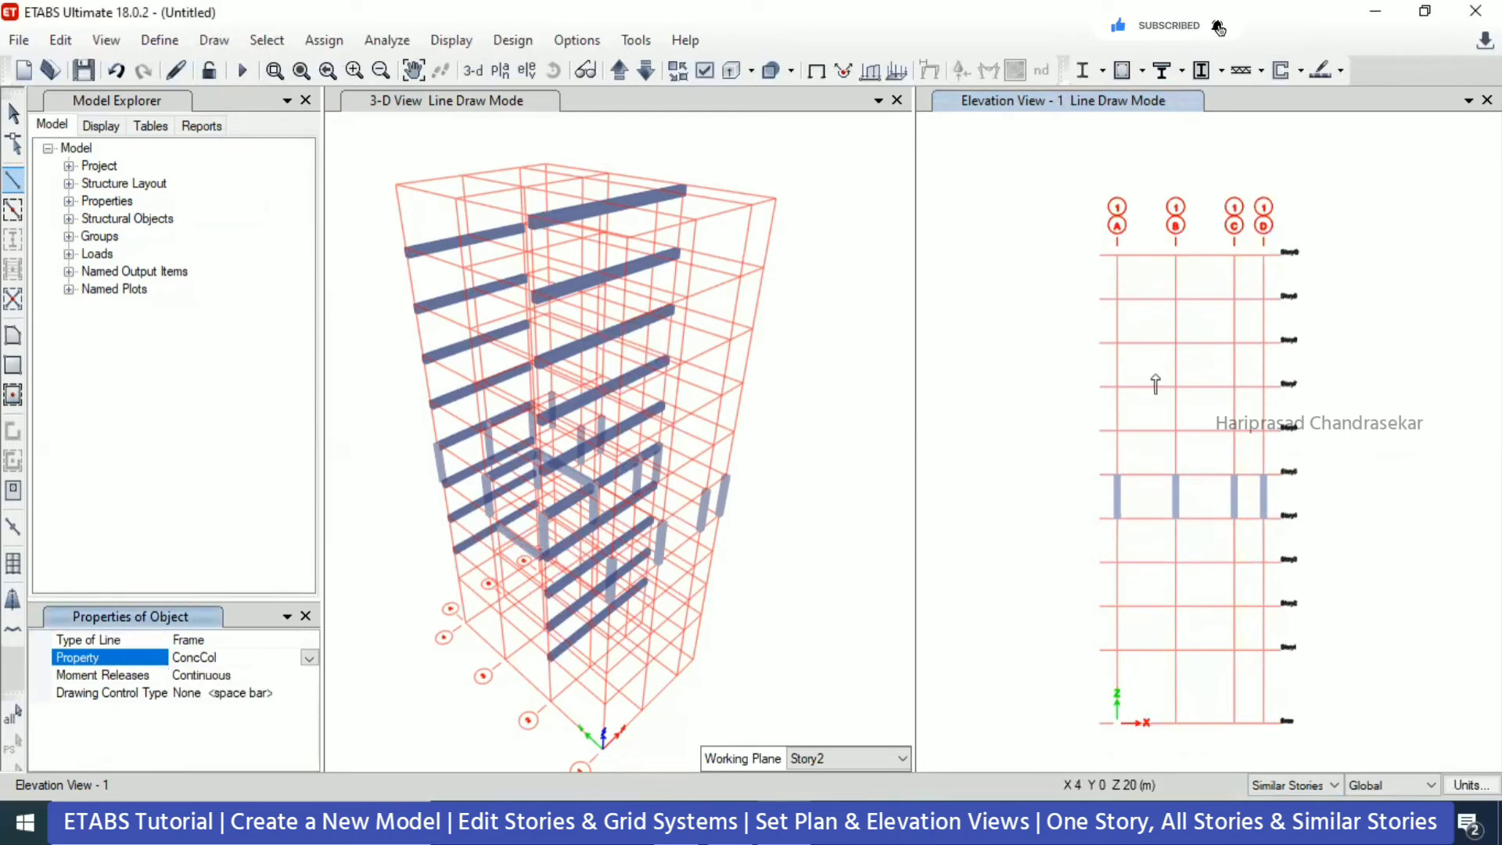
scroll(1296, 668, up, 2)
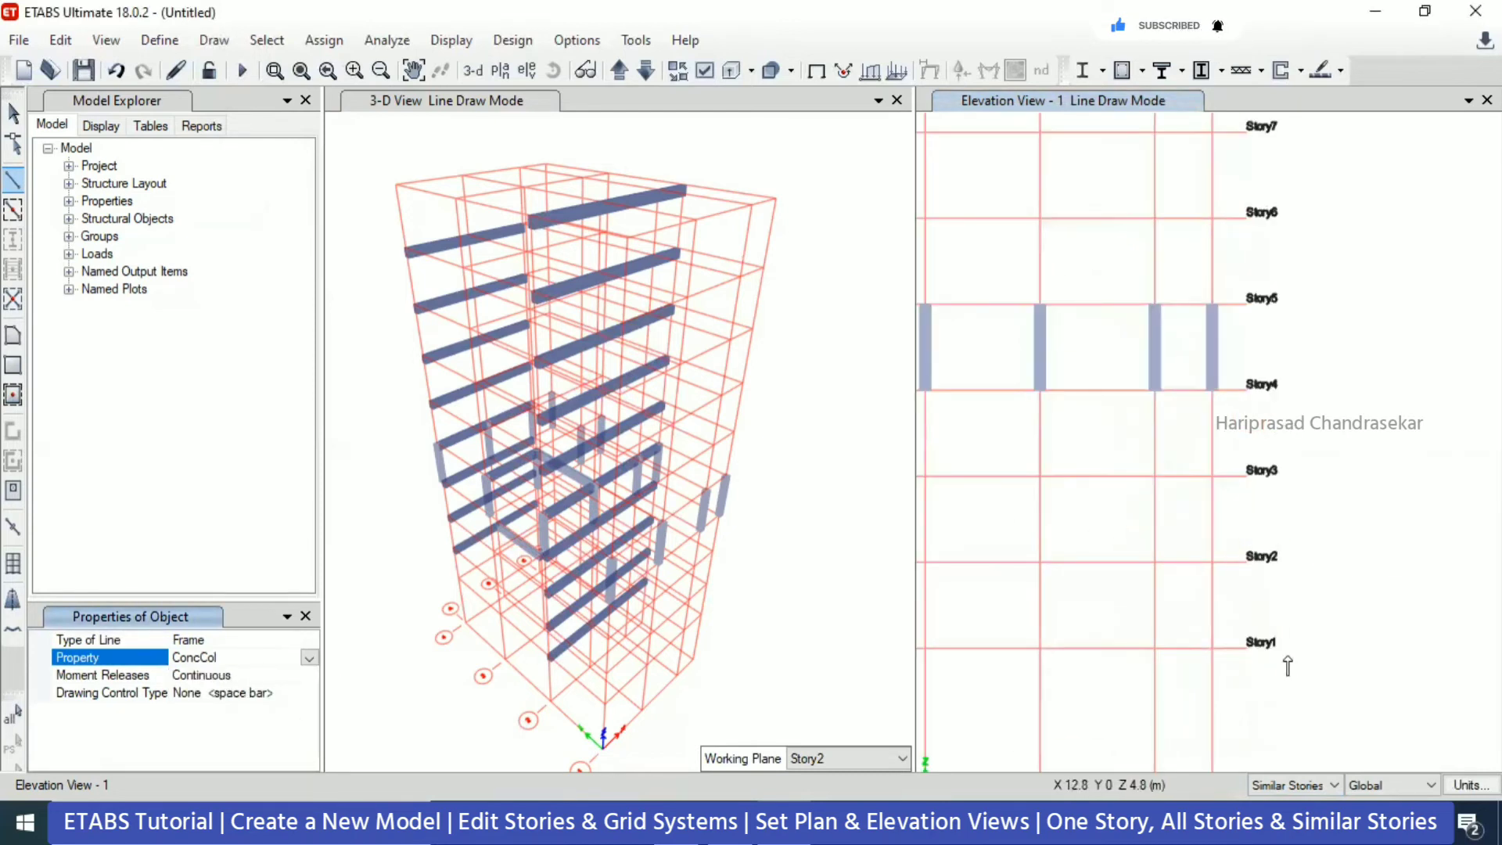
click(1213, 649)
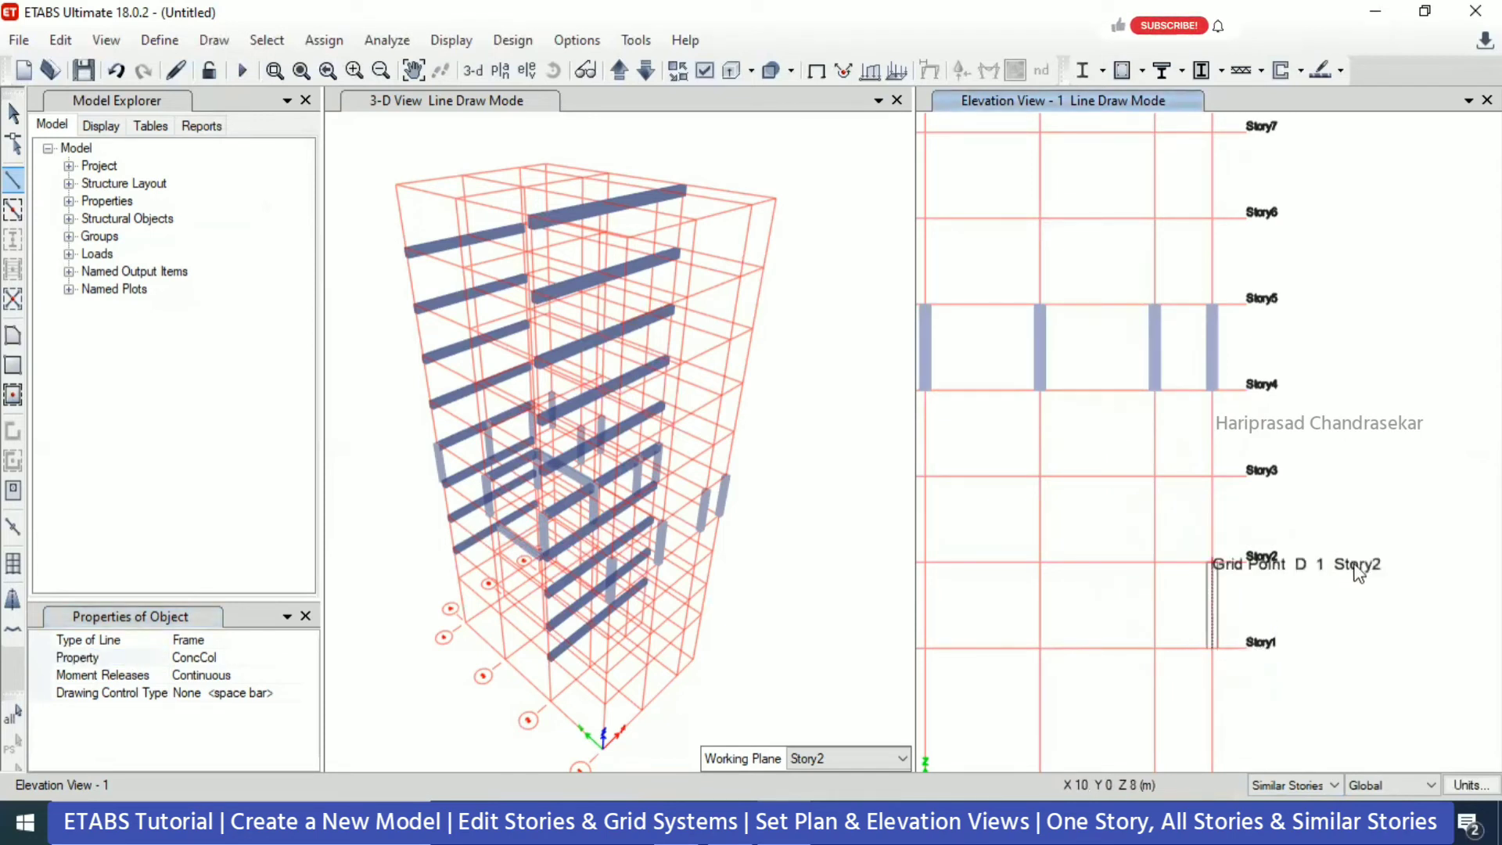
click(1370, 572)
key(Escape)
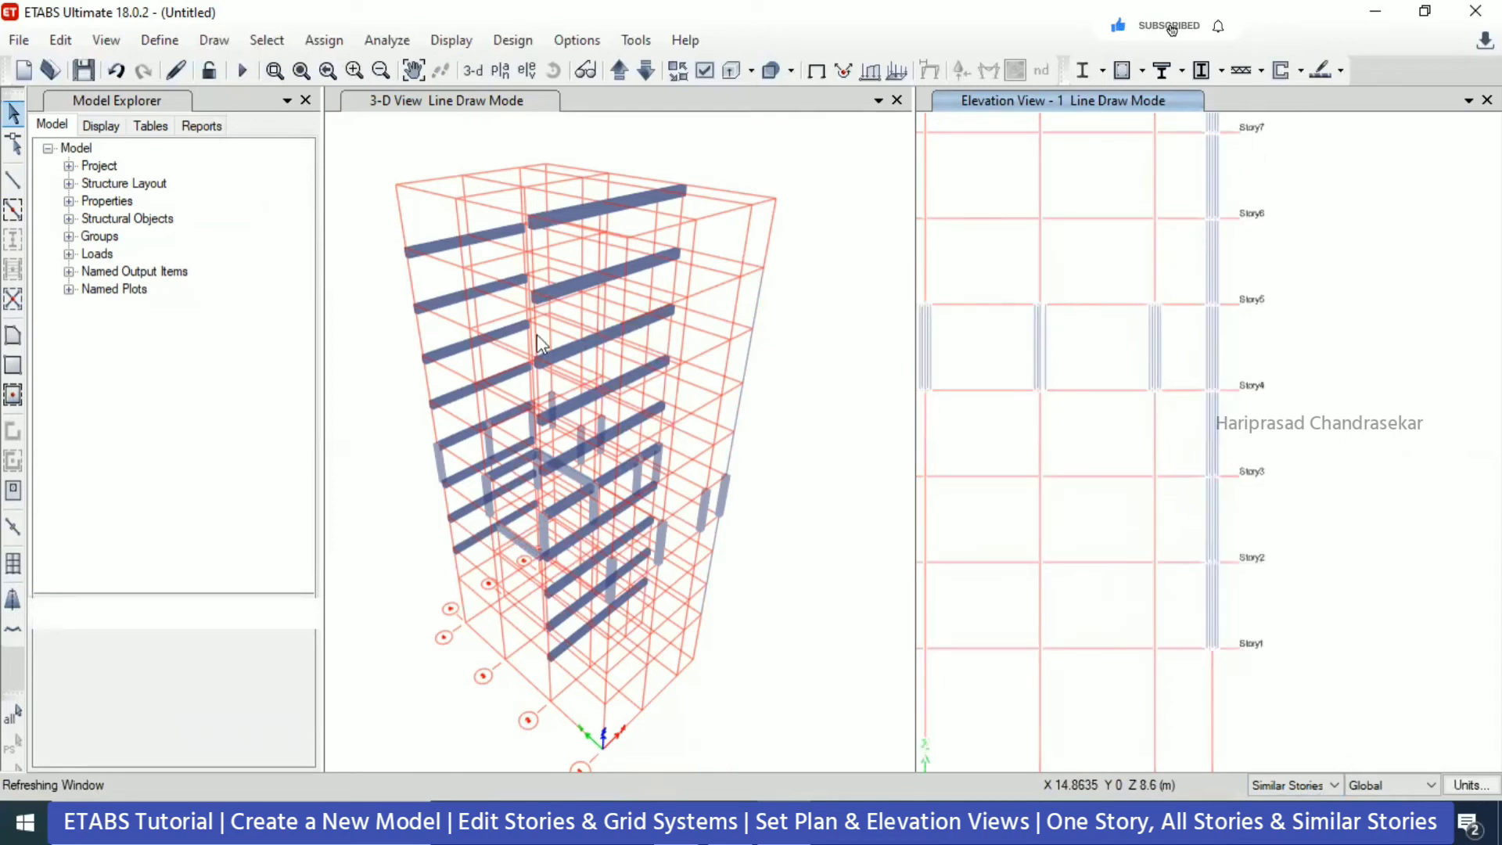
- Draw ConcCol columns on grid line A of elevation 1 from the base up through all stories, using the All Stories option
click(1291, 812)
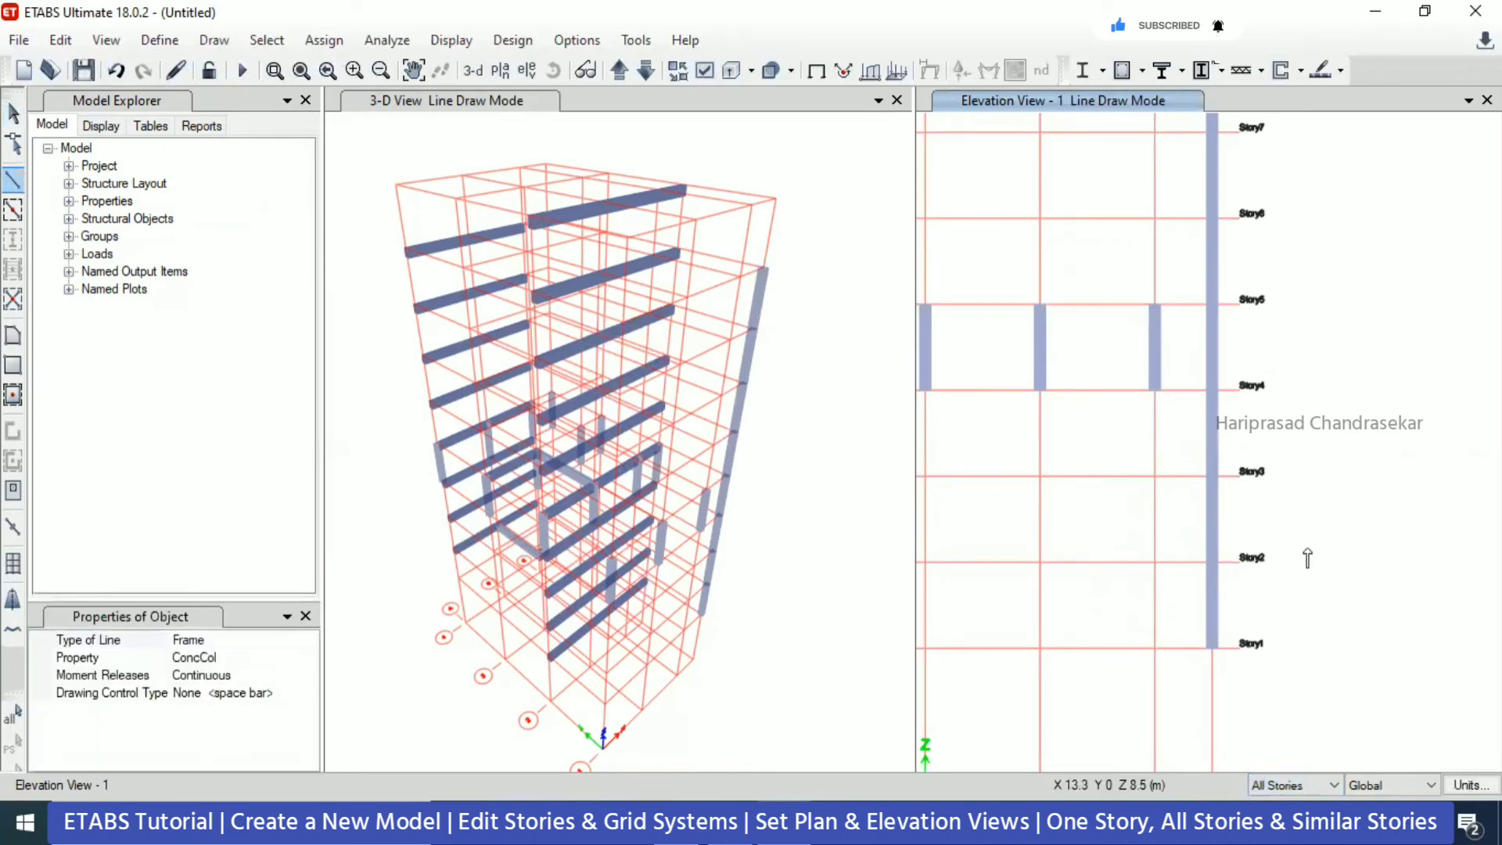
middle_drag(1303, 559, 1372, 467)
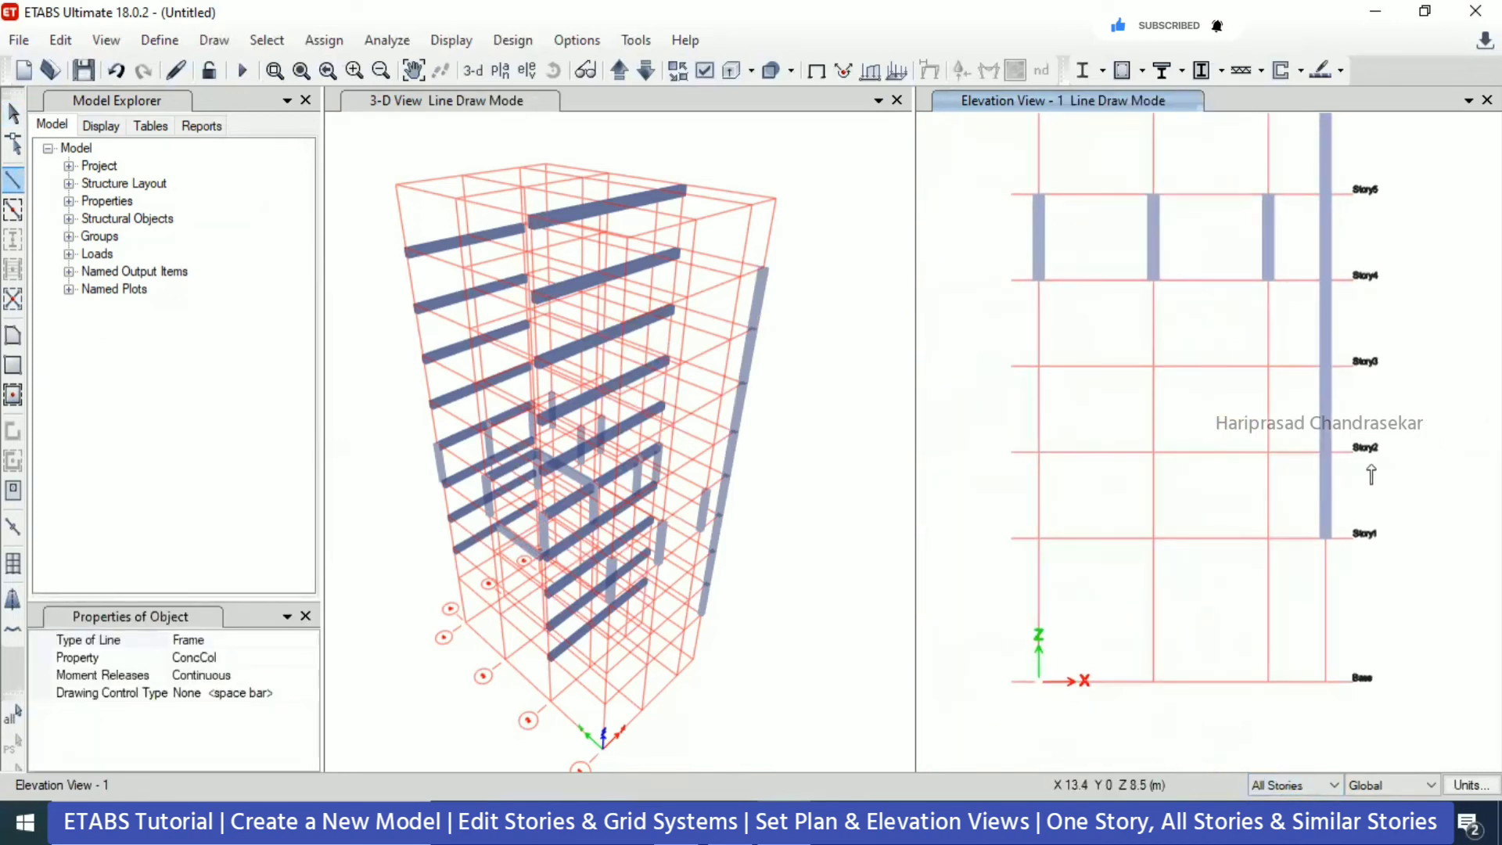
click(1047, 674)
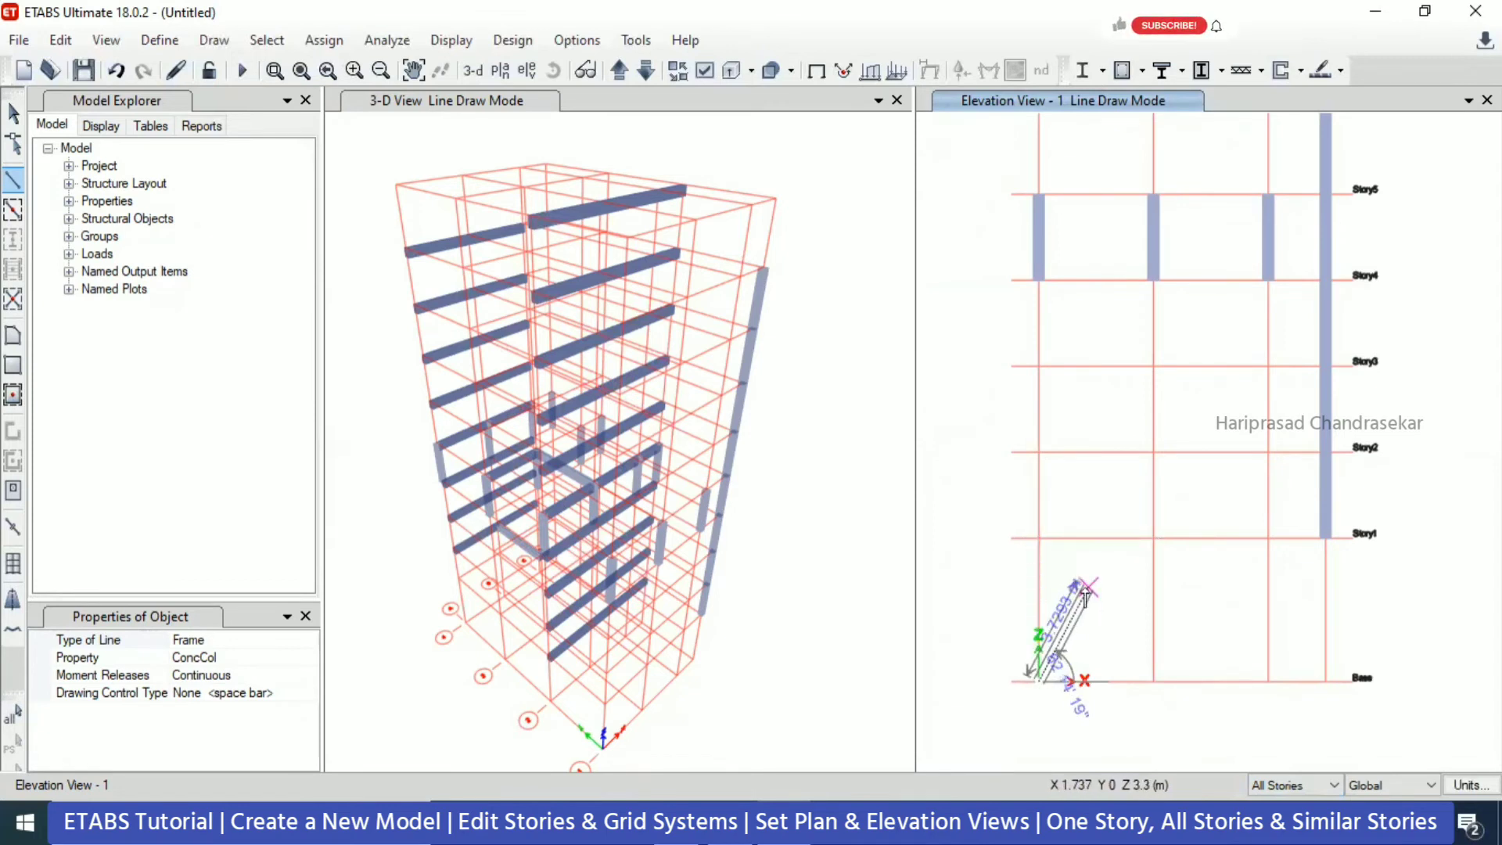
right_click(1068, 572)
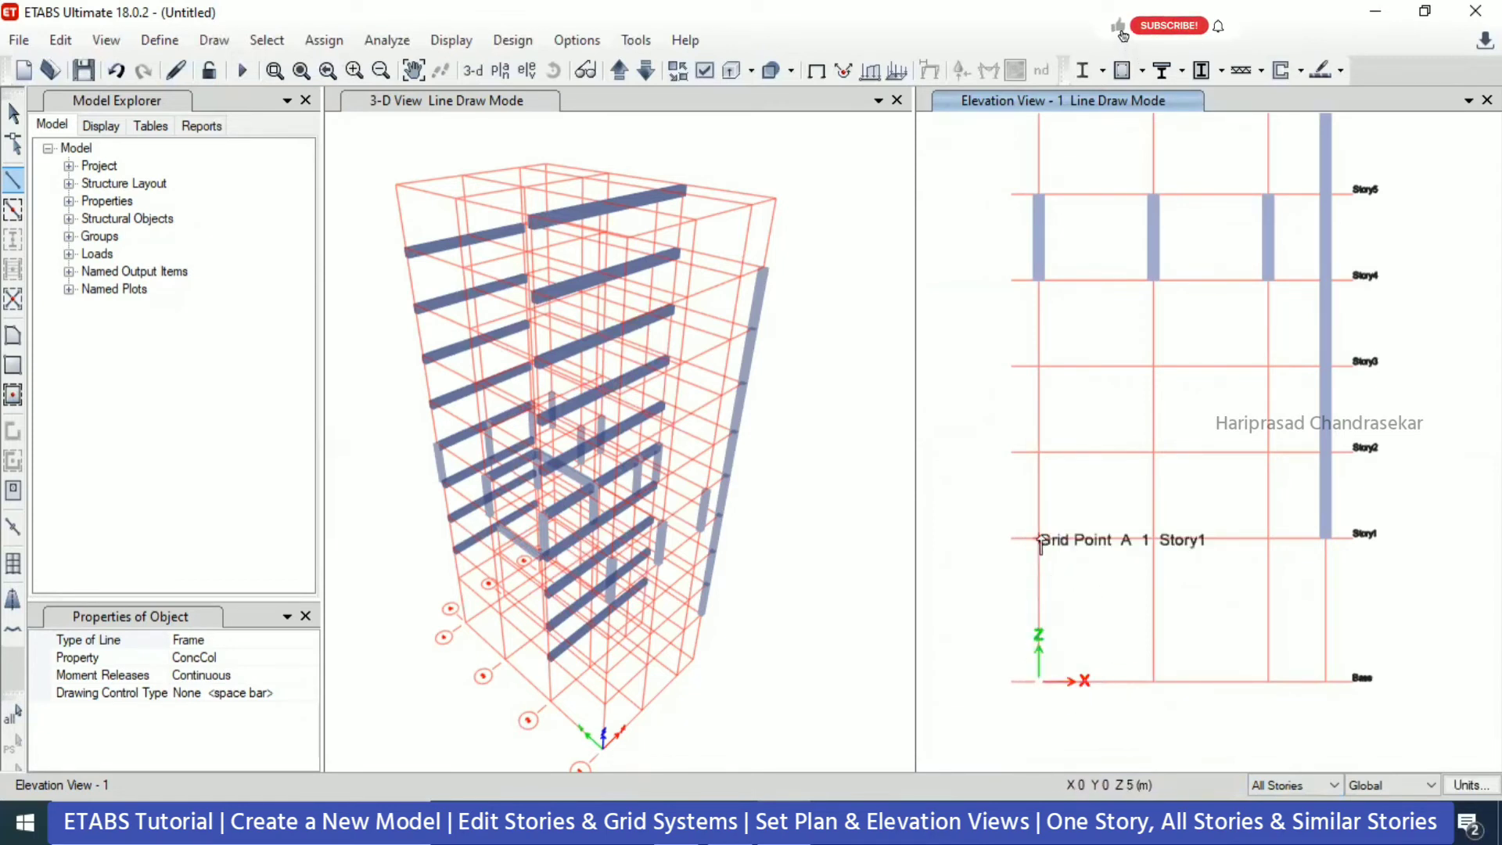
click(1051, 531)
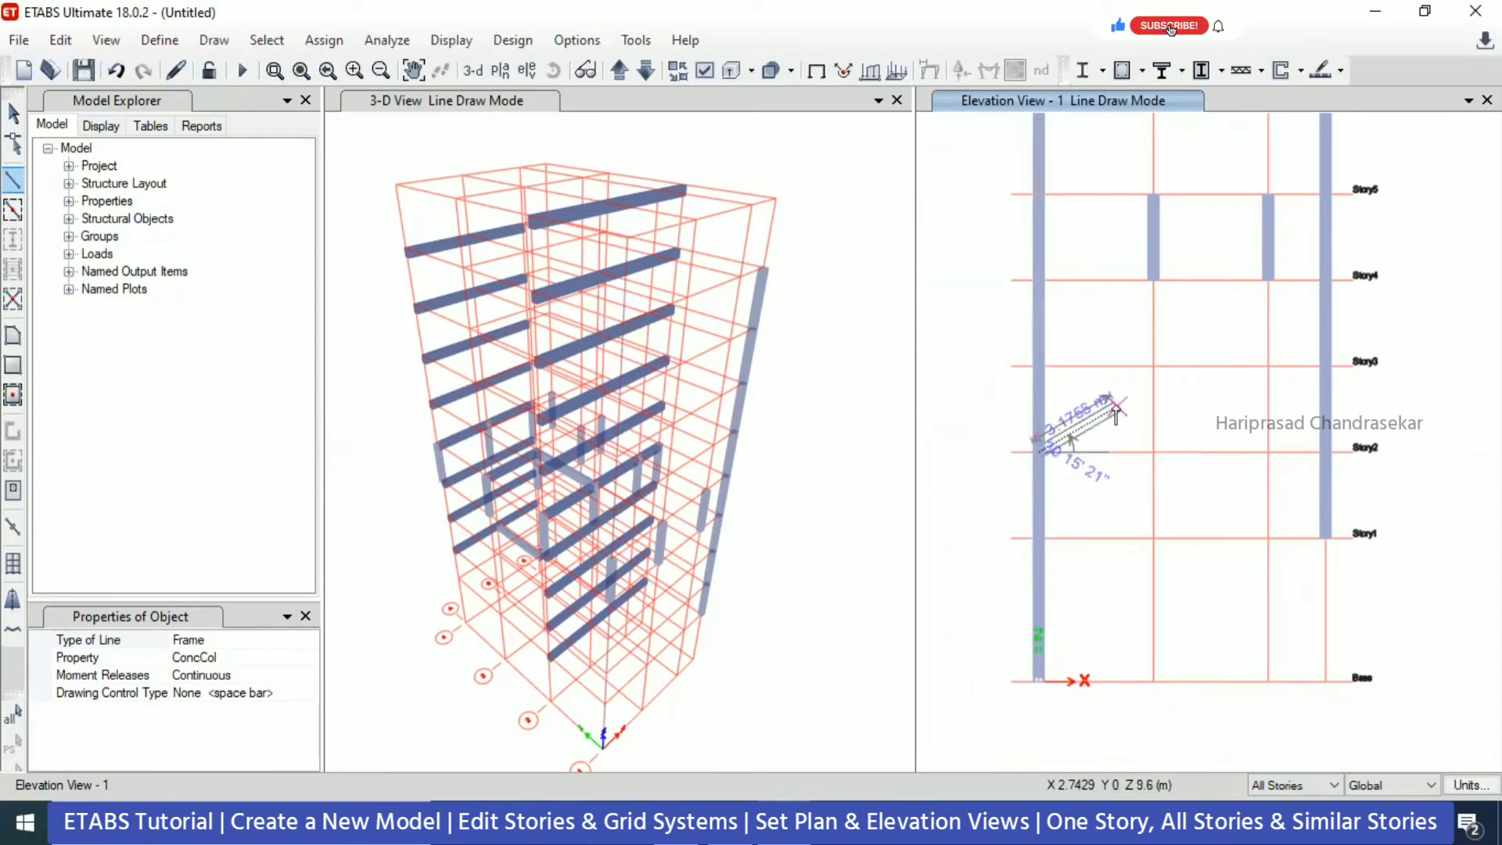
key(Escape)
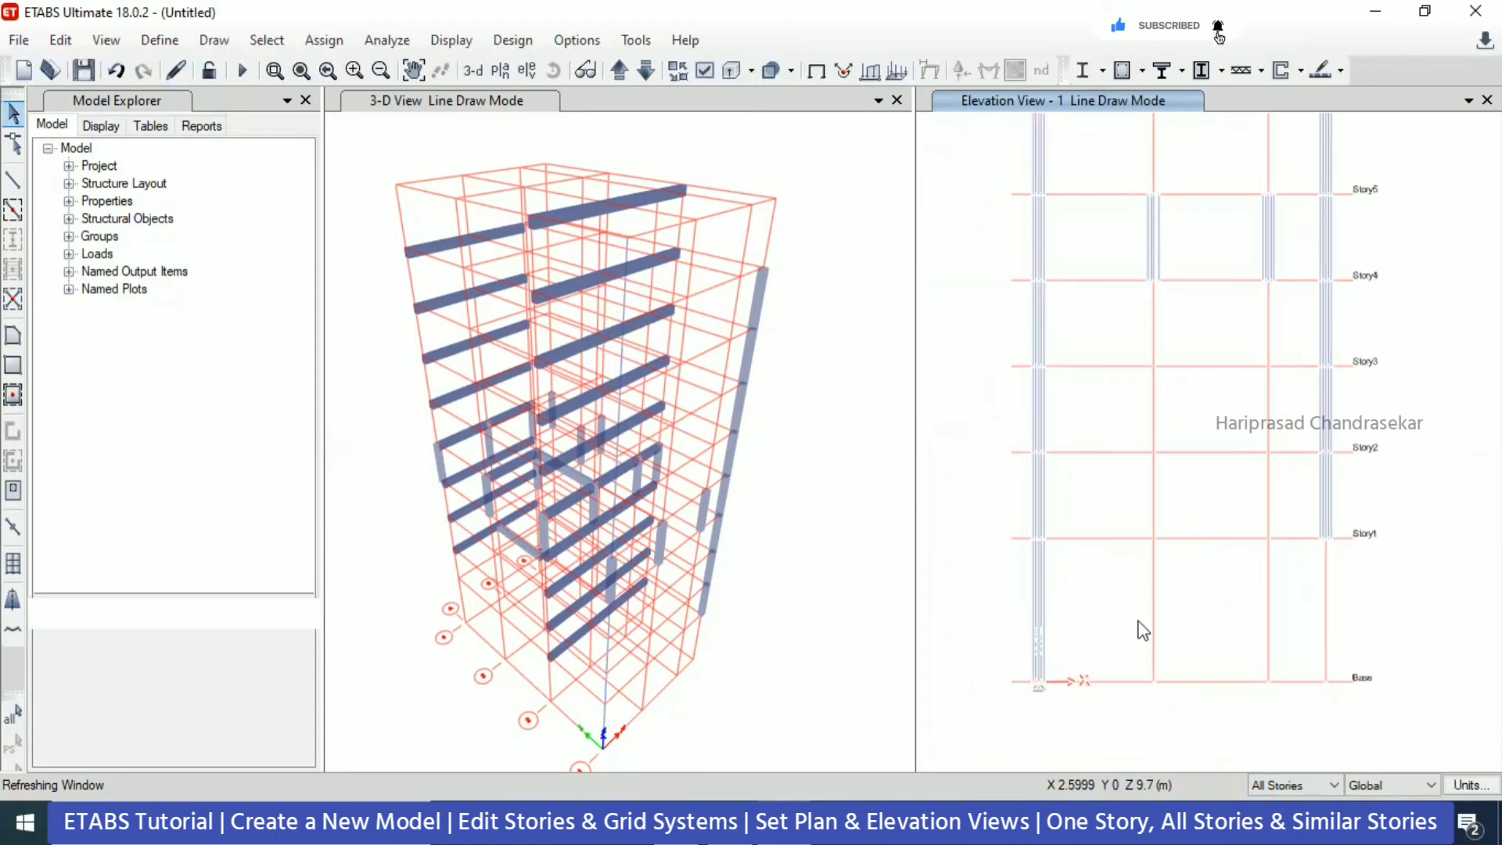
click(1039, 696)
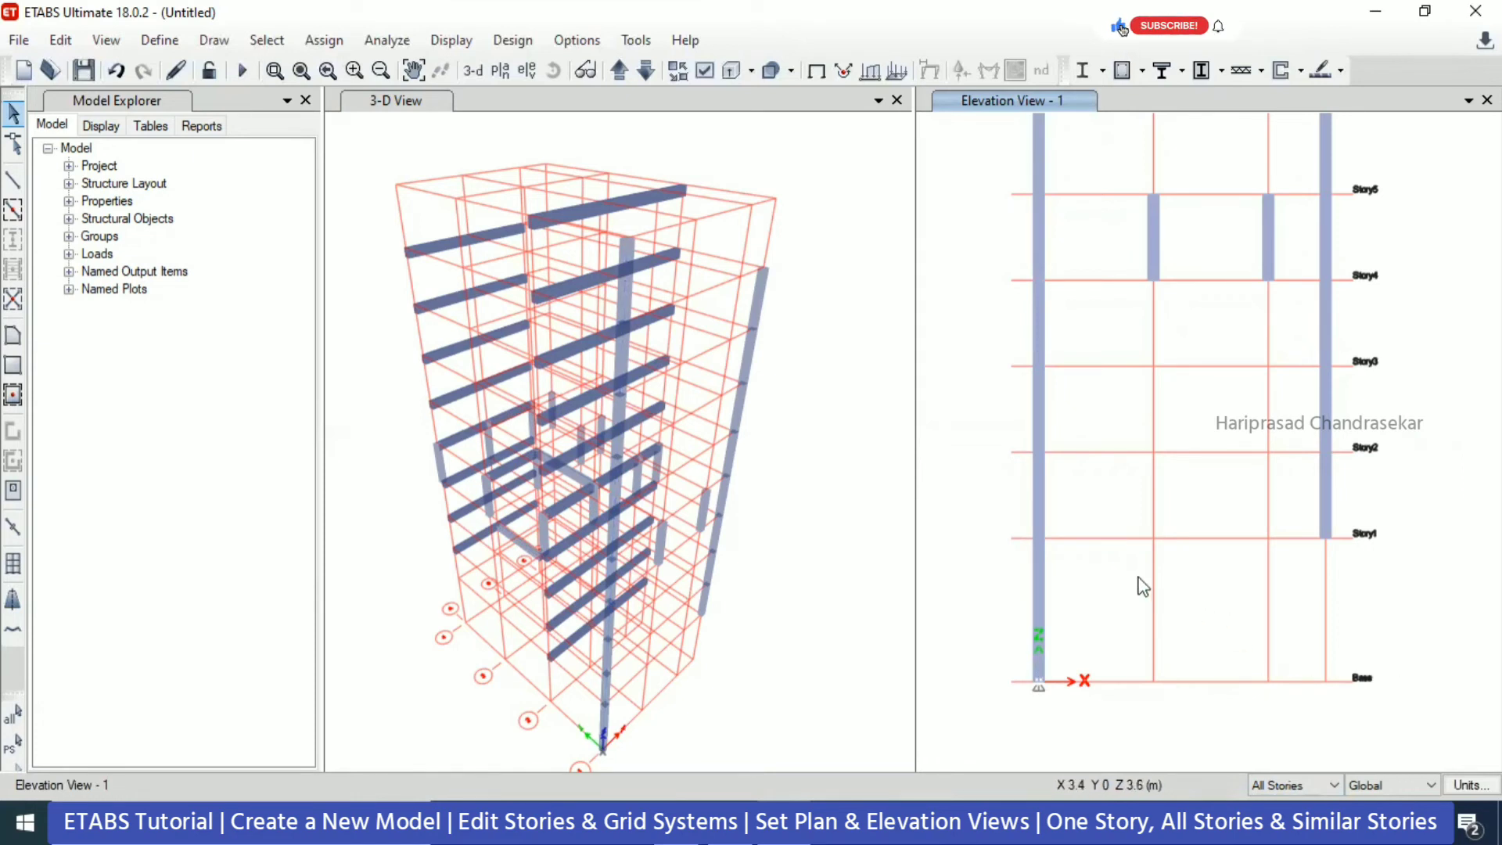
middle_drag(1157, 378, 1114, 351)
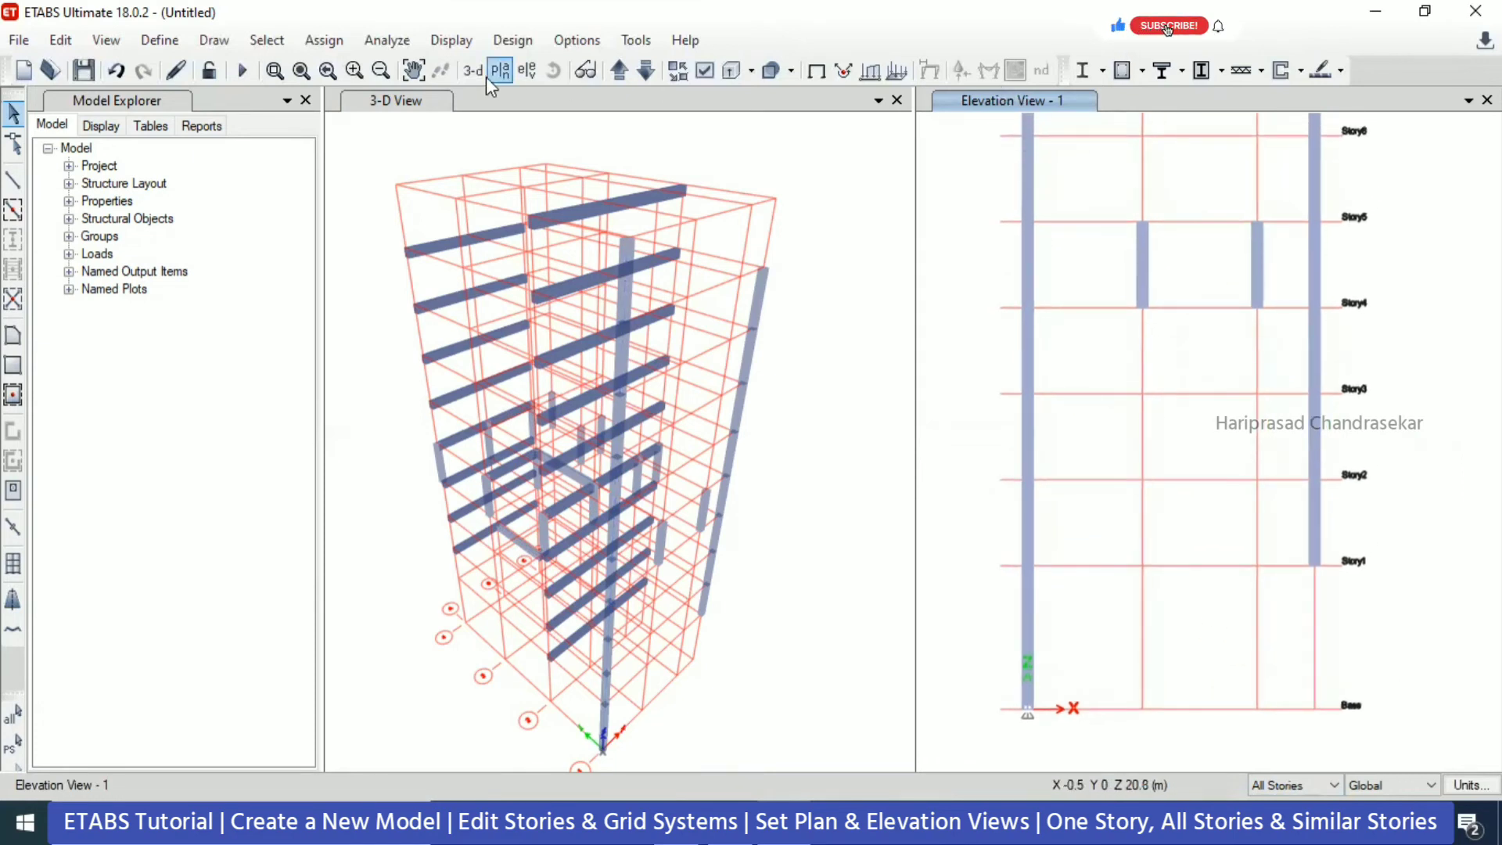
click(527, 71)
key(Escape)
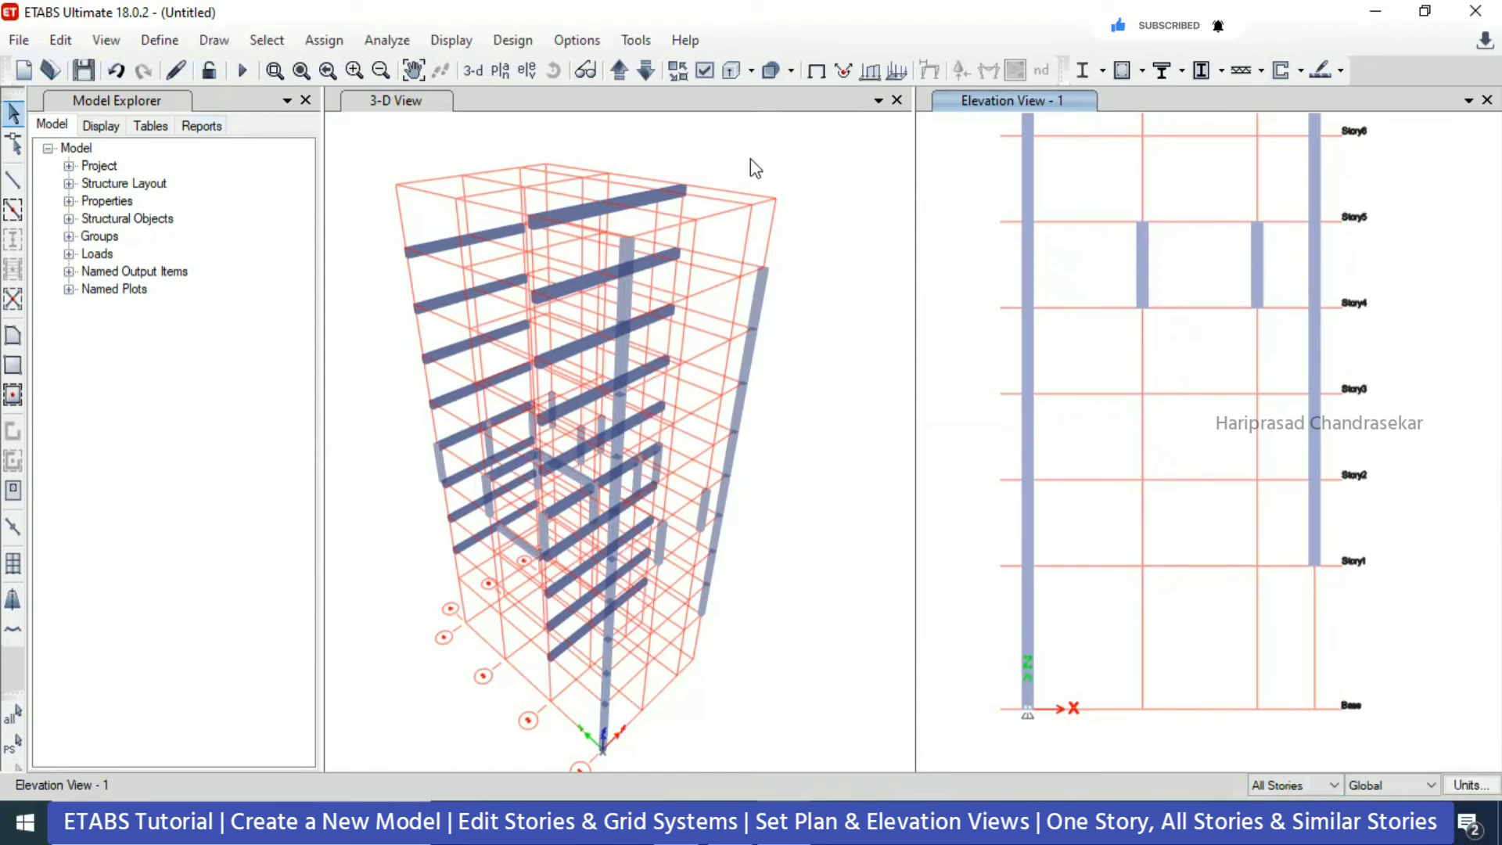
- With One Story set, quick-draw Wall1 area objects on the Story4 plan across all bays from grid A to D and 1 to 4
click(13, 395)
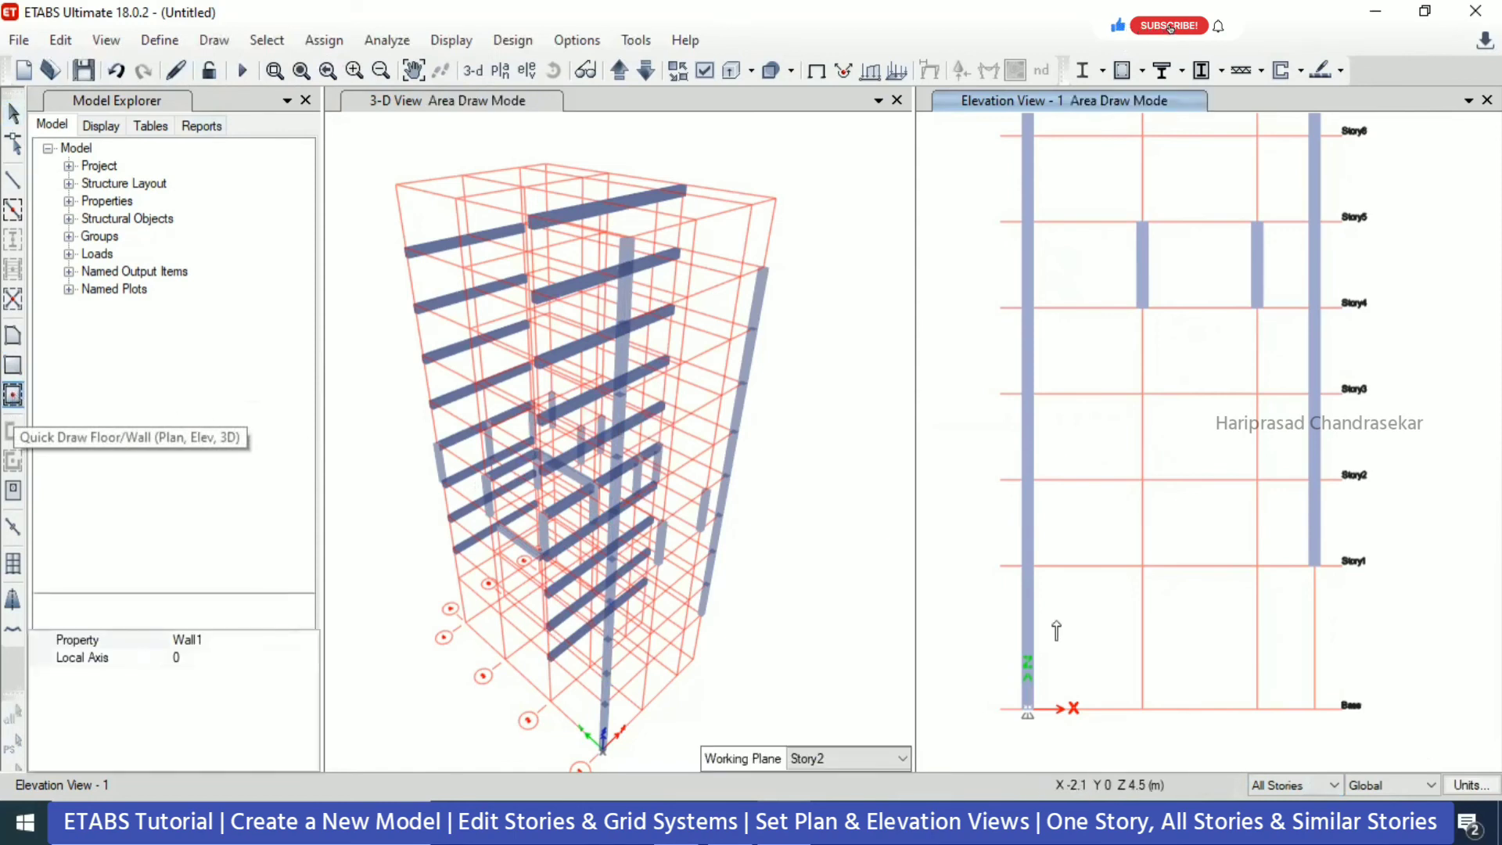
click(1289, 780)
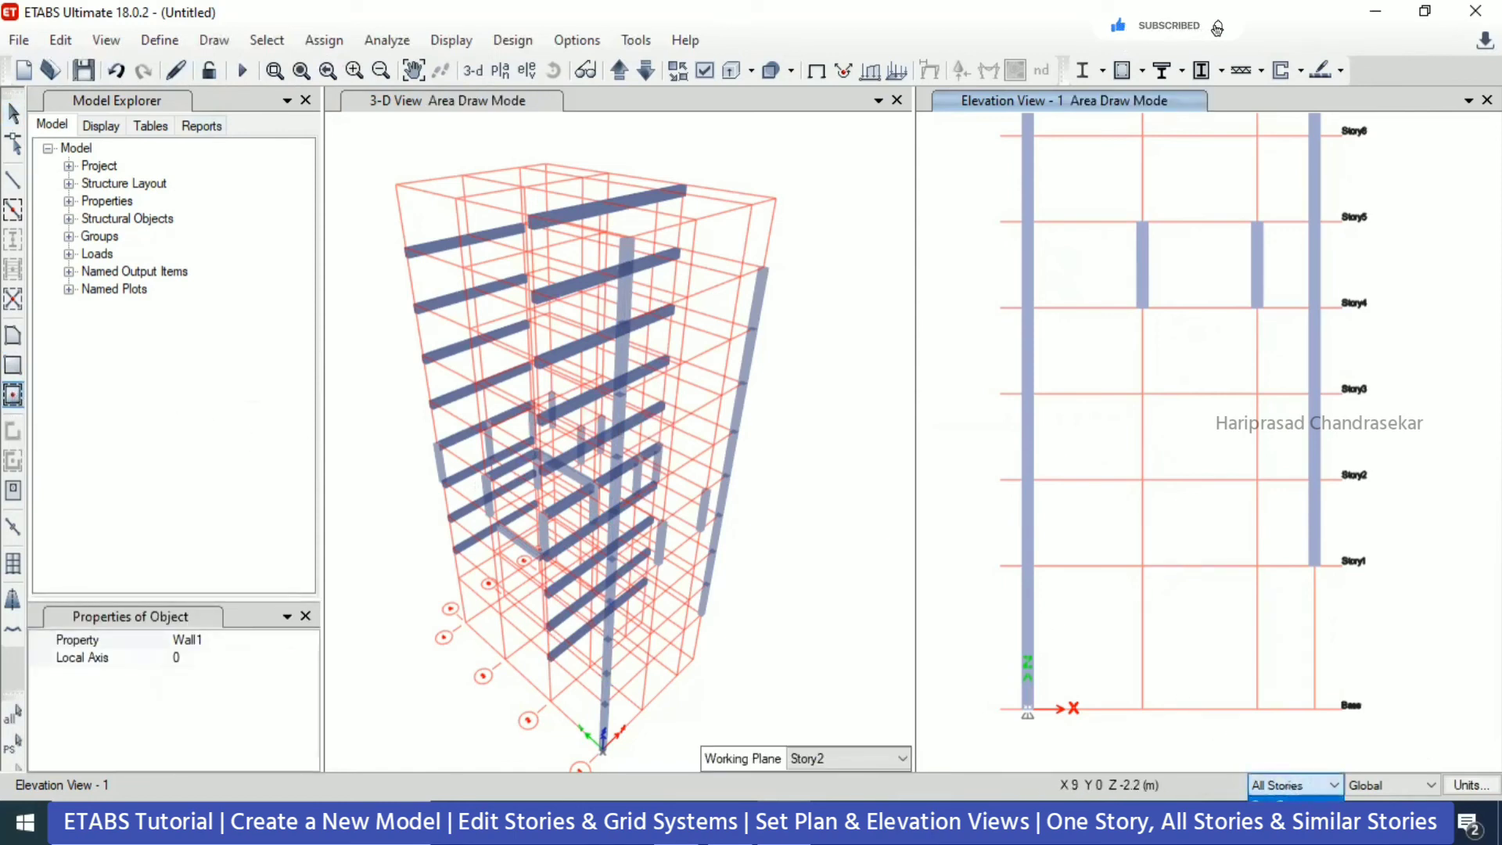
click(1287, 818)
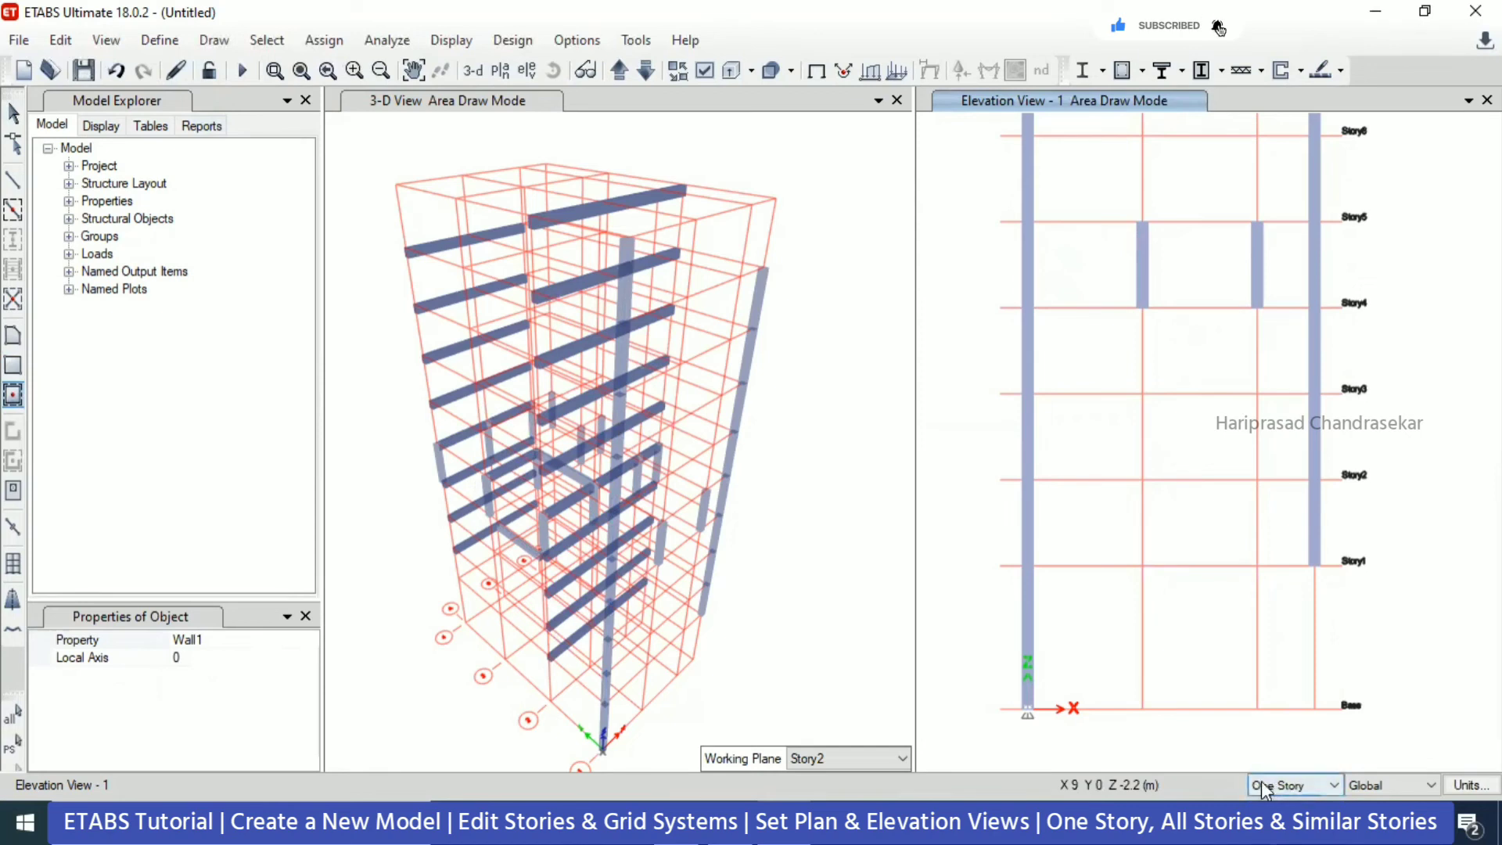
click(501, 70)
click(626, 421)
click(640, 669)
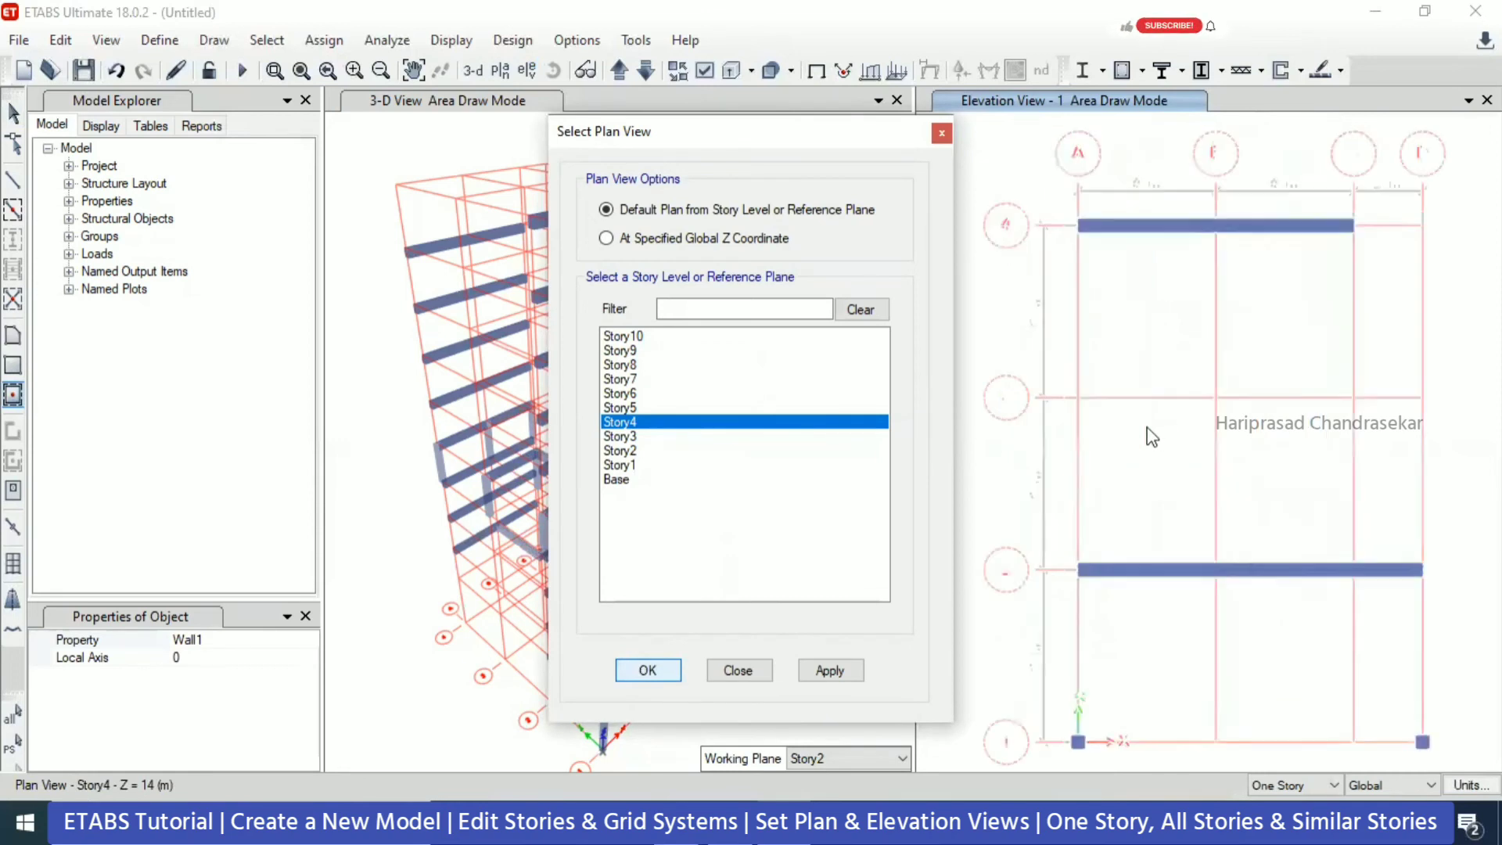
scroll(1004, 149, down, 3)
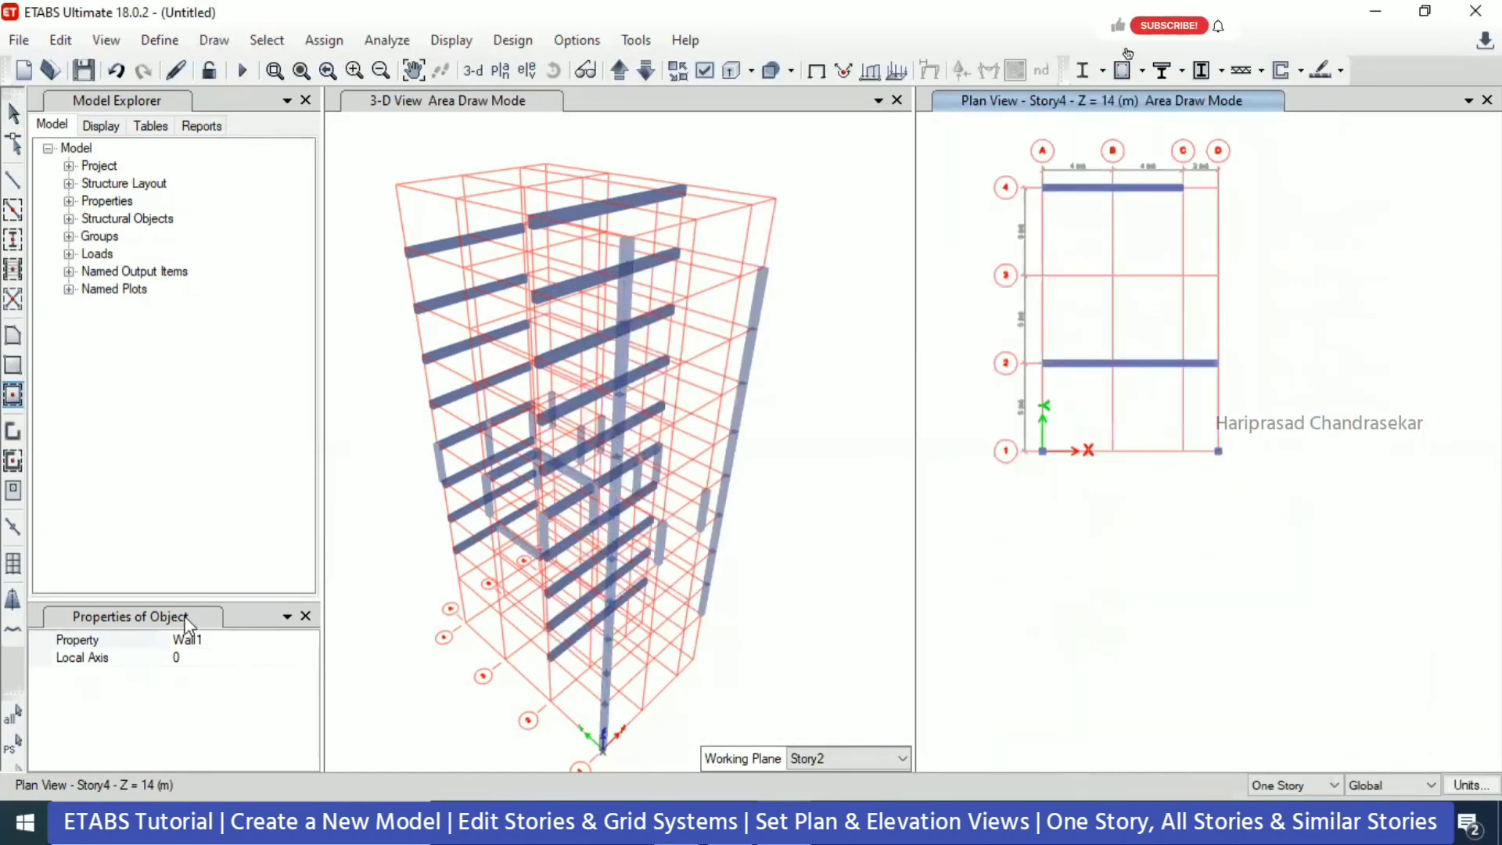
drag(1016, 160, 1219, 486)
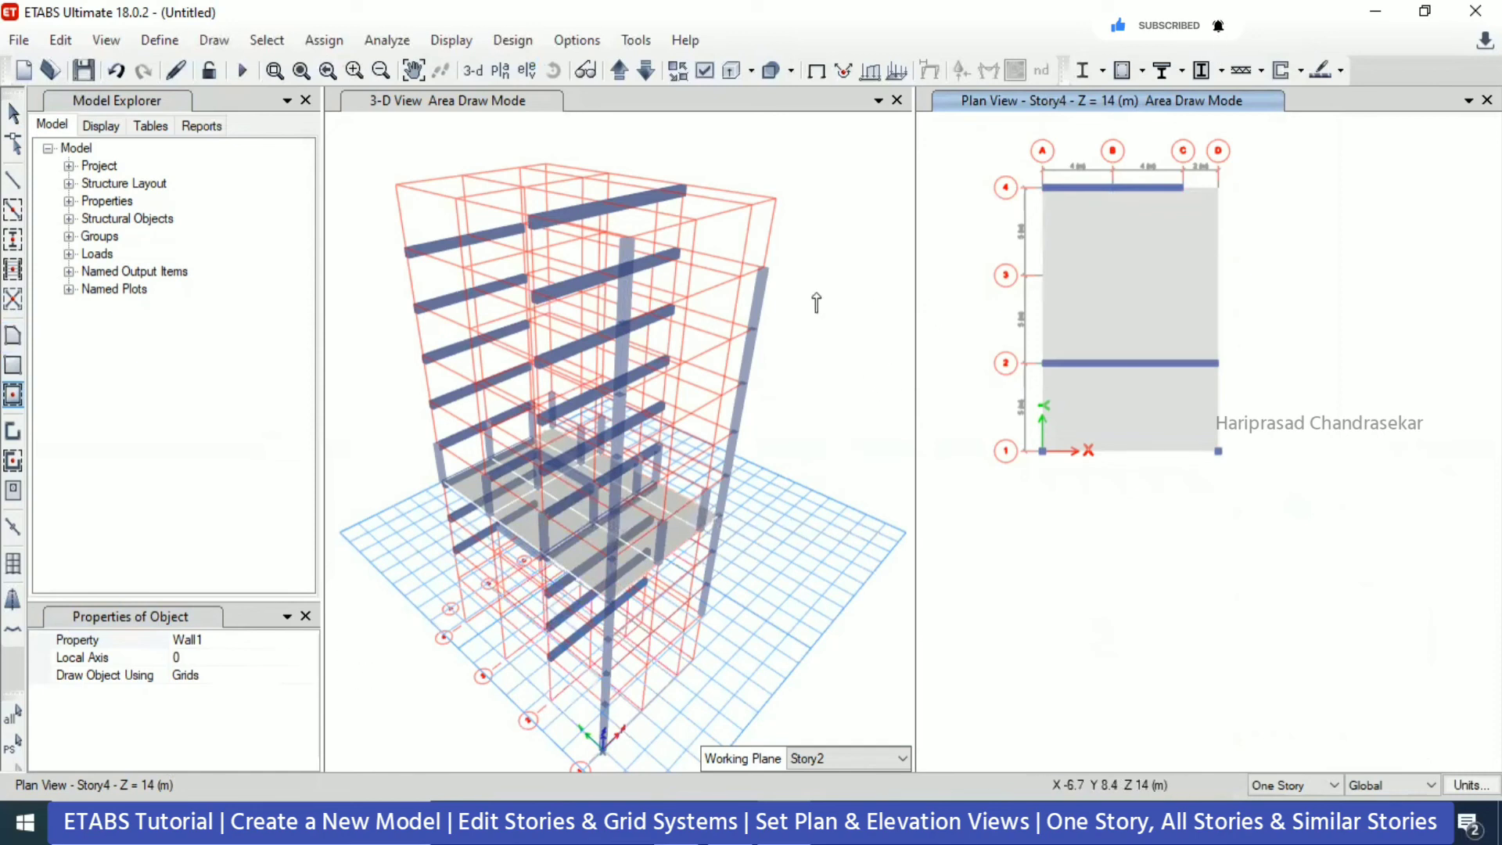
- With Similar Stories set, quick-draw a Wall1 area object on the Story2 plan in the bay between grids A–B and 2–3
click(1302, 786)
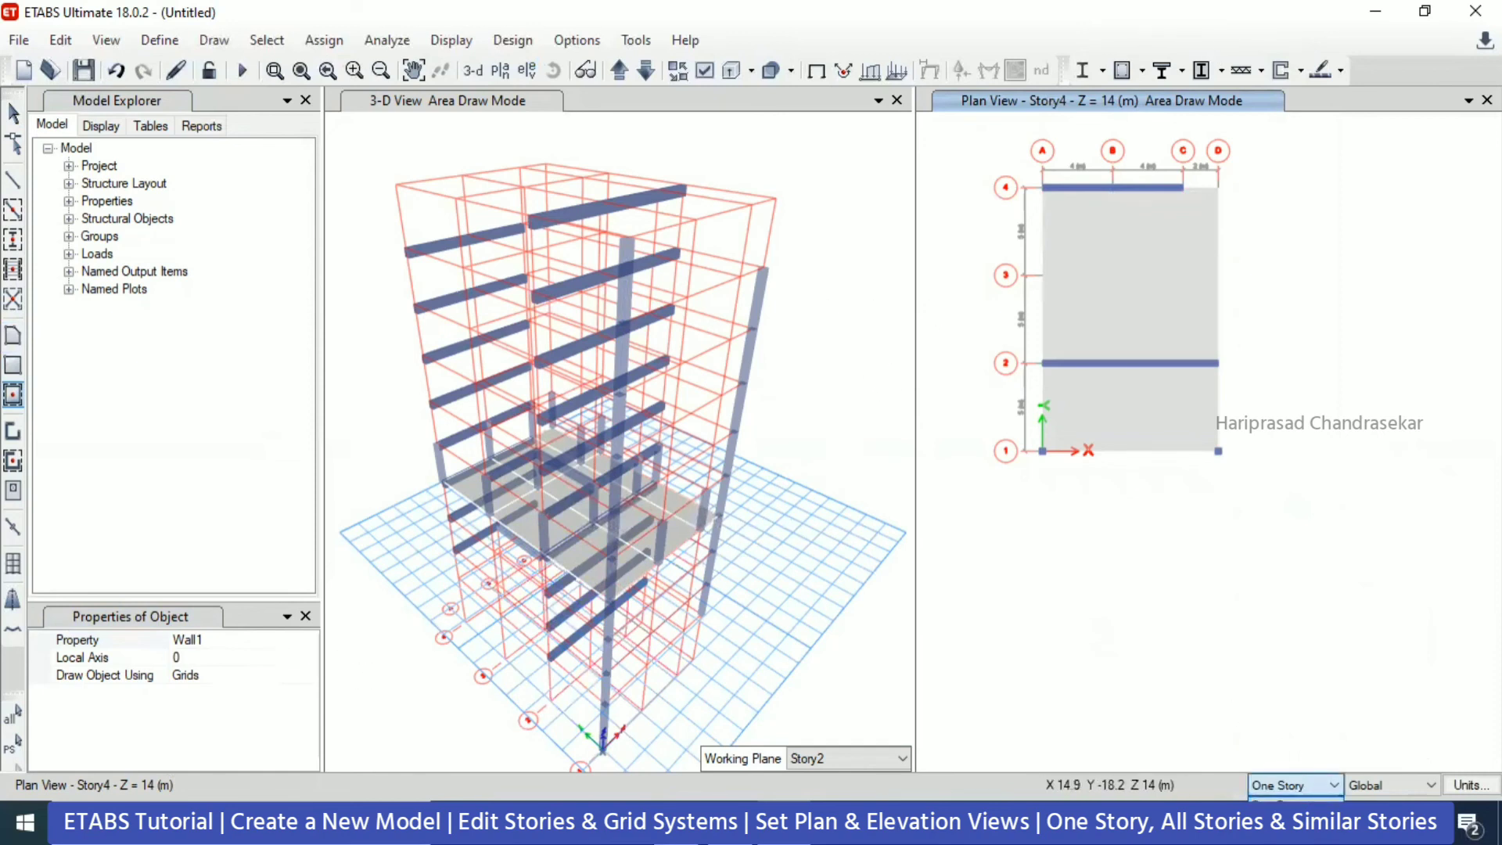
click(1292, 835)
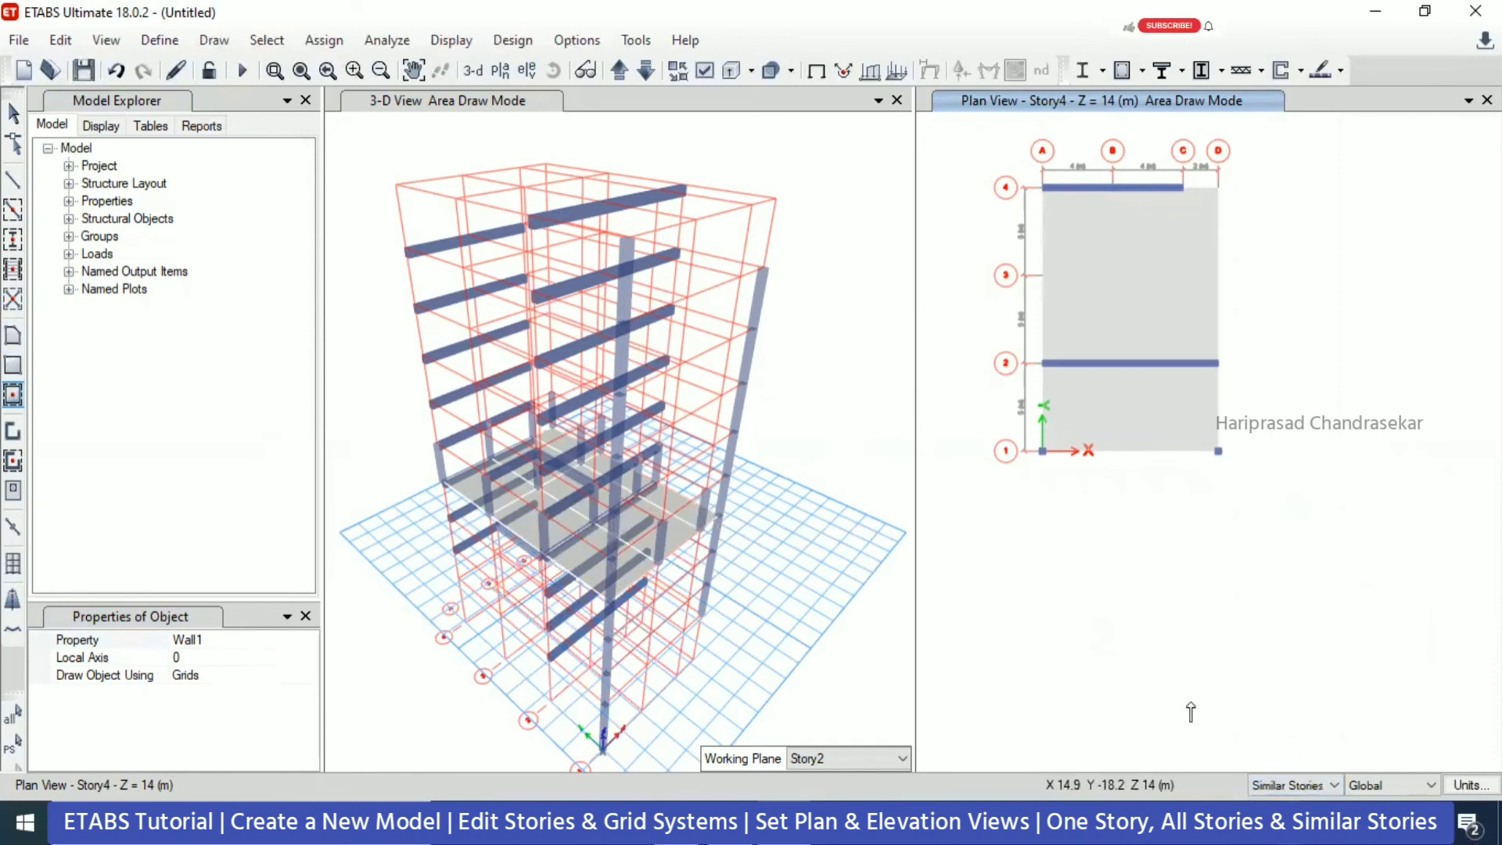
click(501, 72)
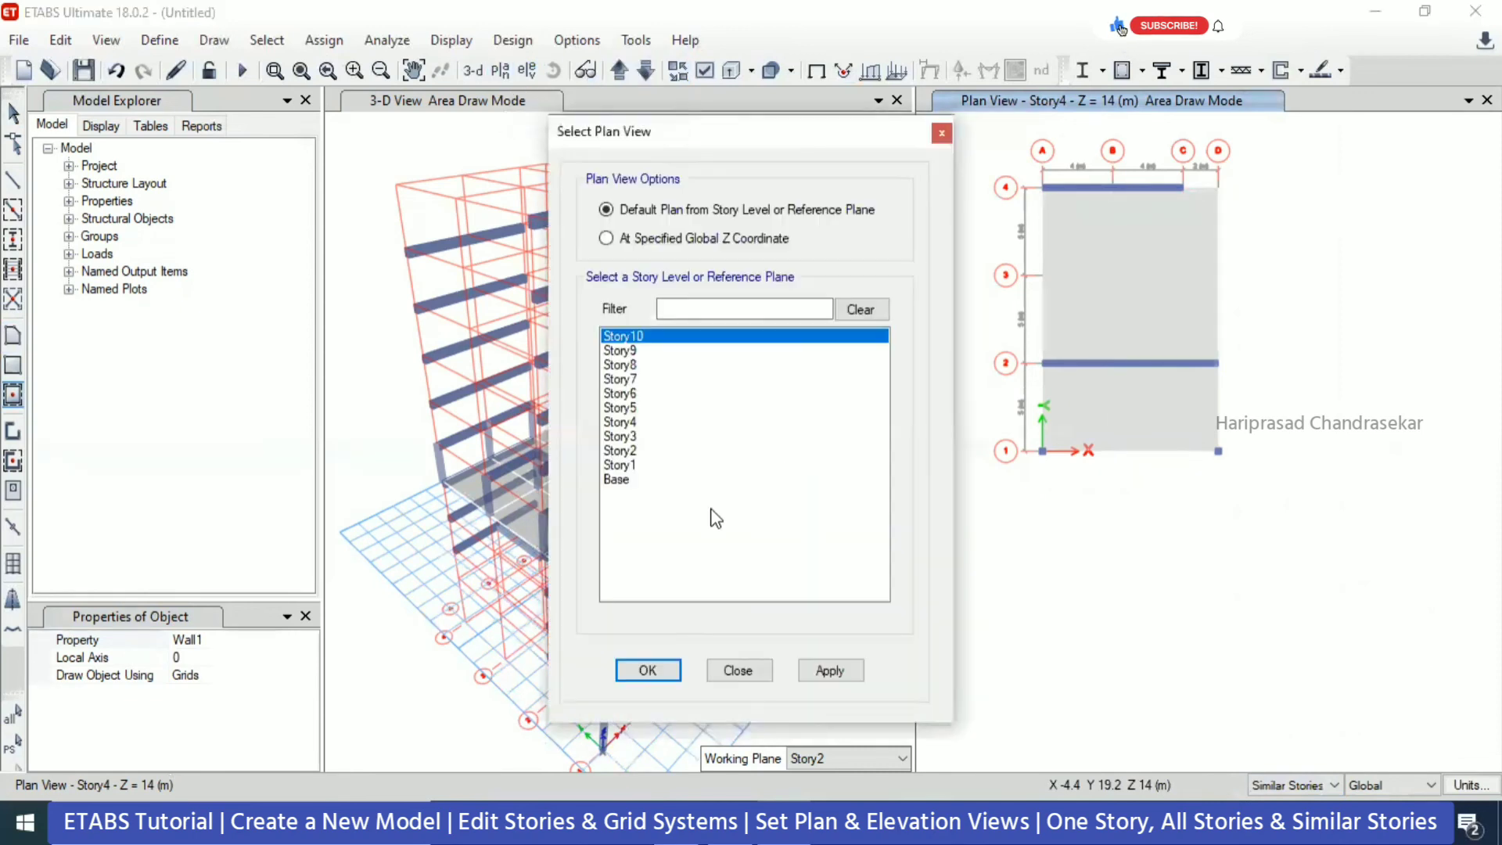
click(626, 451)
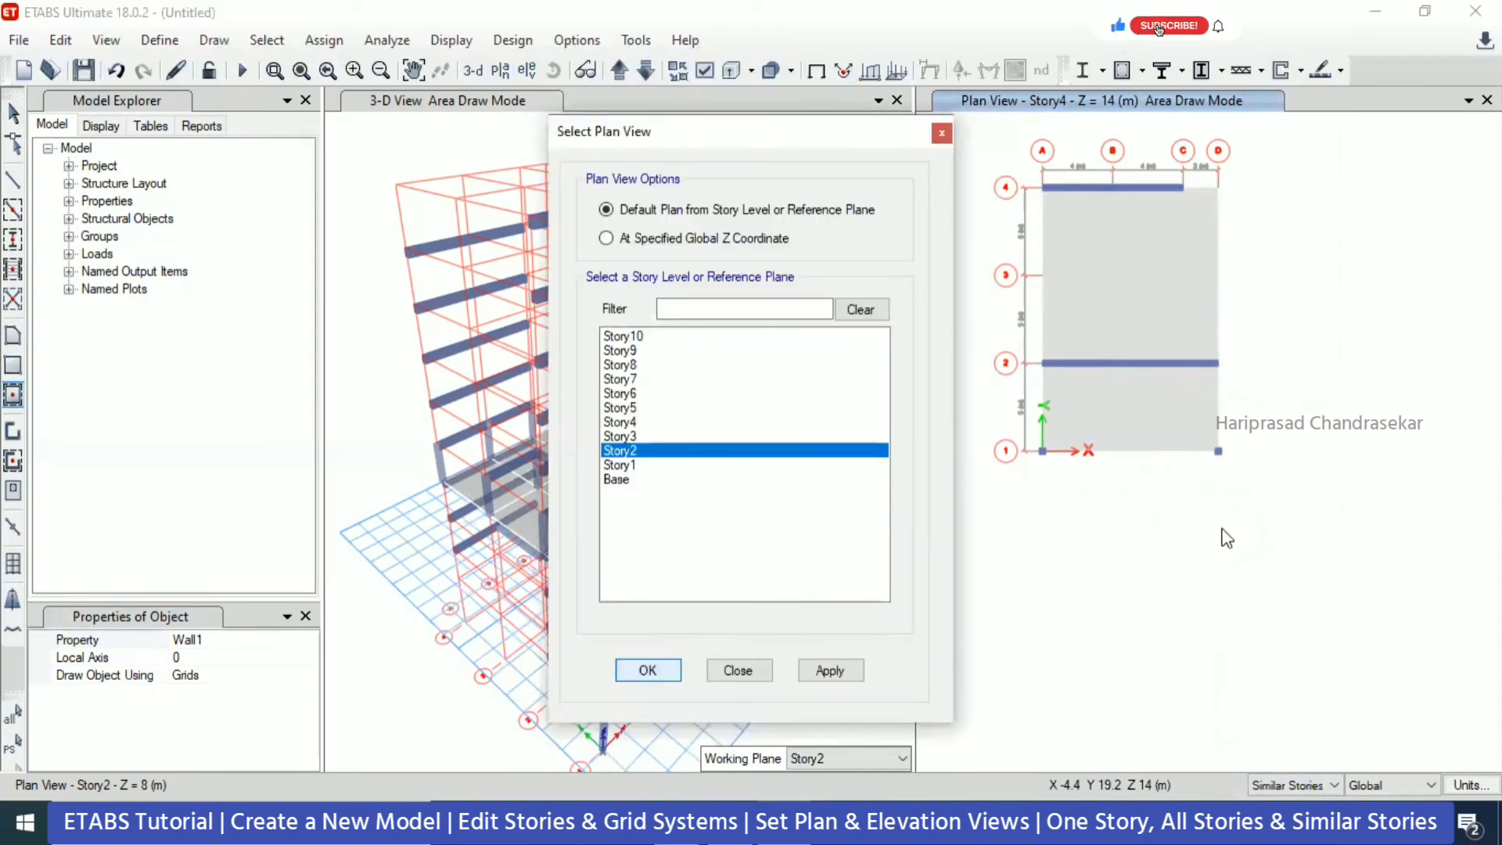
key(Return)
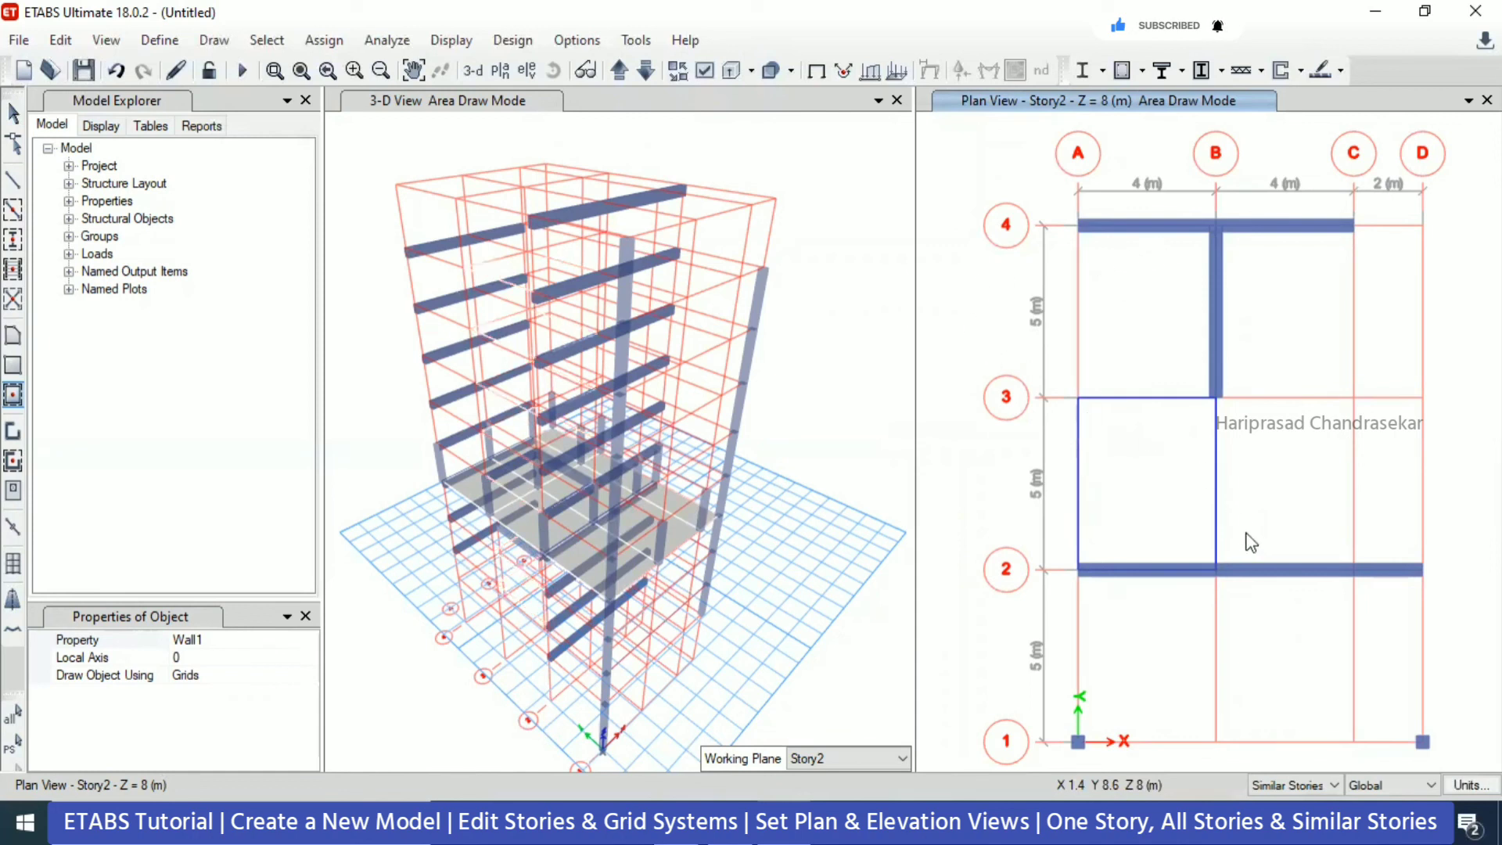
click(1221, 338)
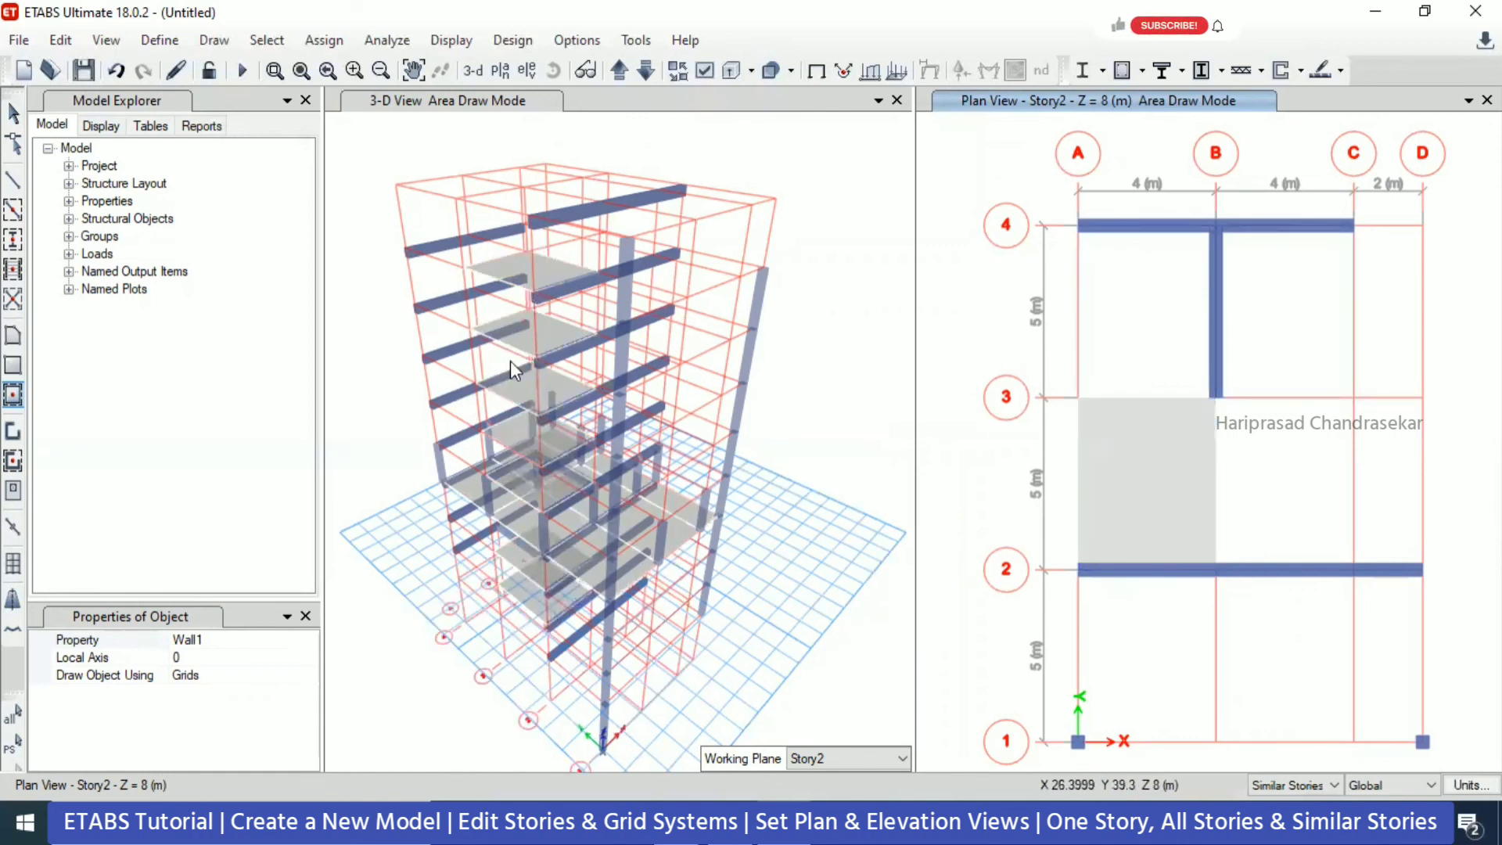
- With All Stories set, quick-draw a Wall1 area object on the Story2 plan in the bay between grids A–B and 3–4
click(1298, 787)
click(1291, 818)
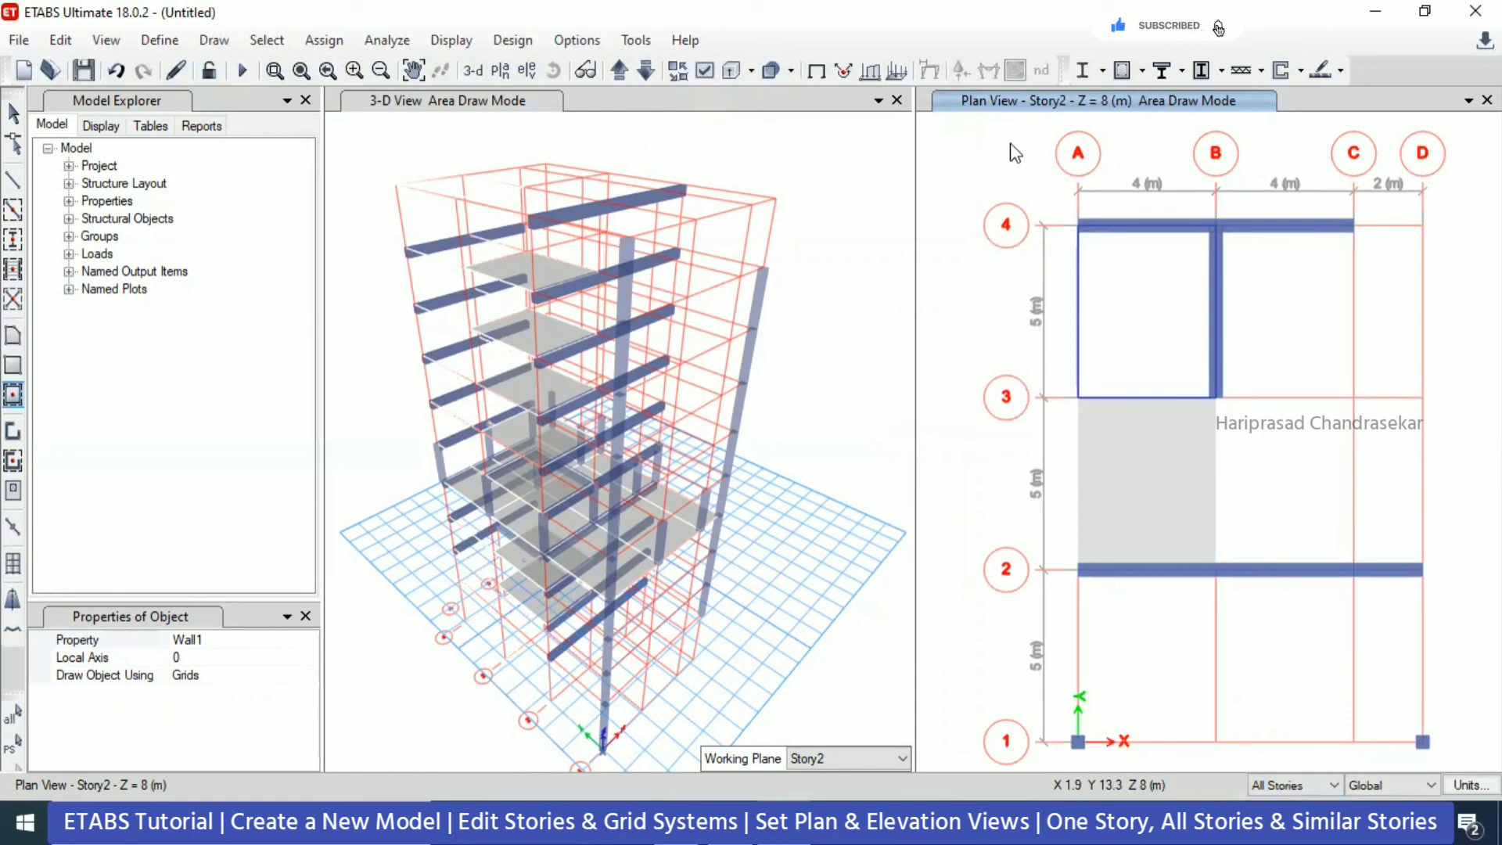
click(1143, 284)
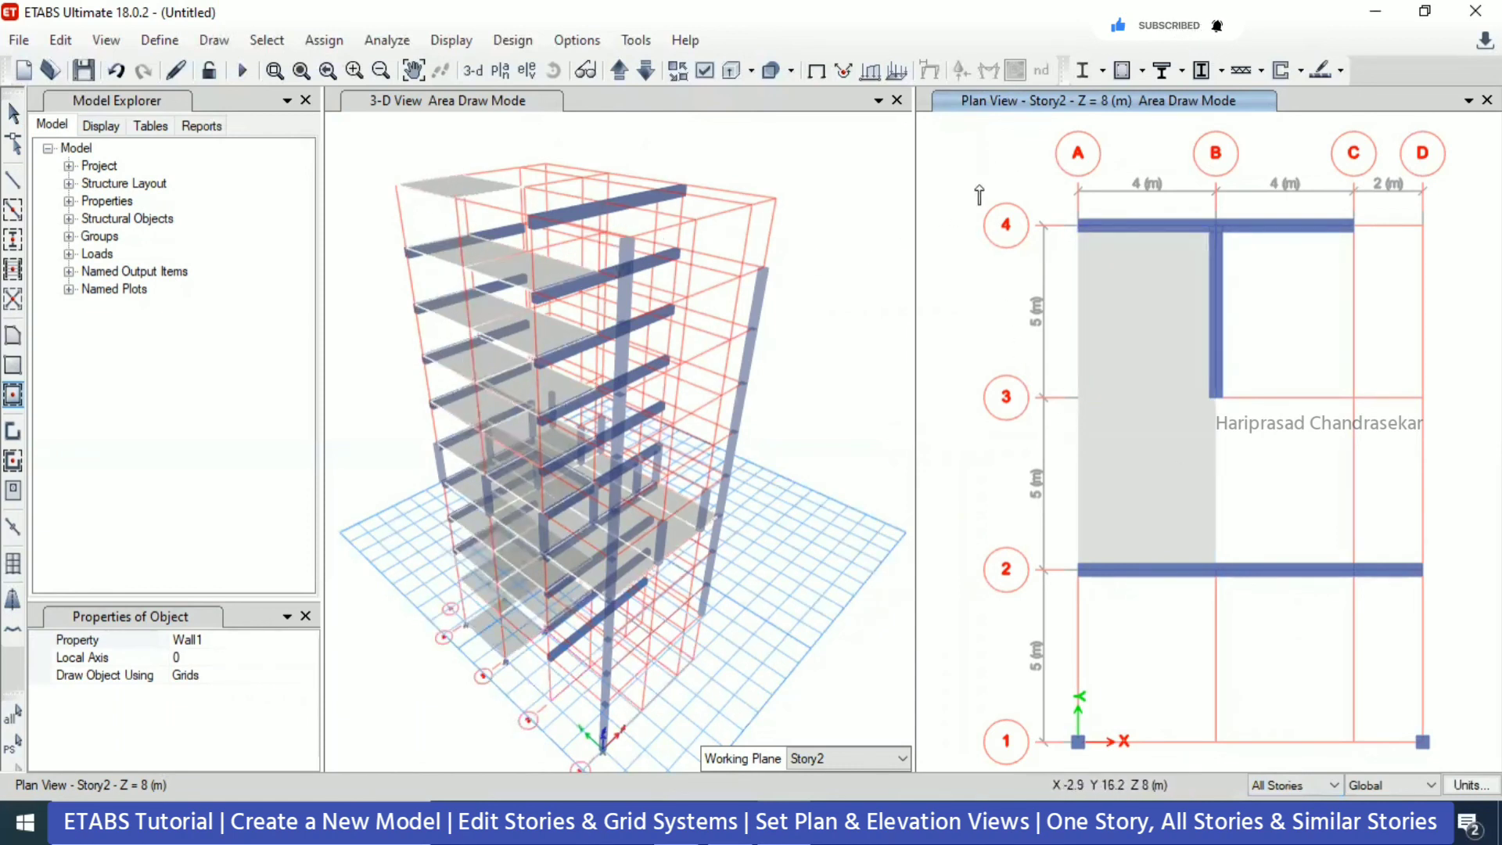
key(Escape)
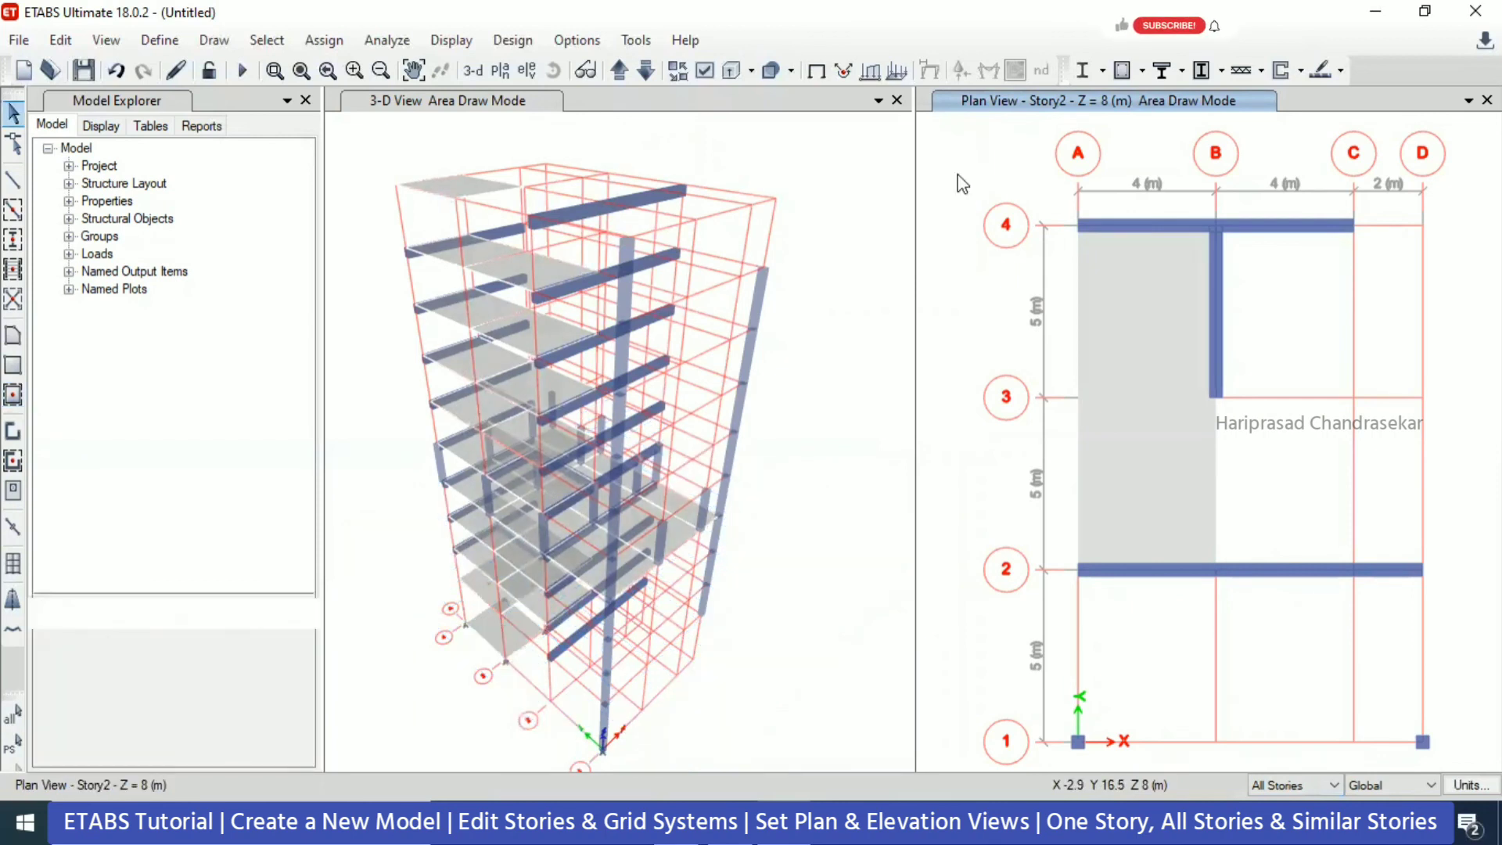